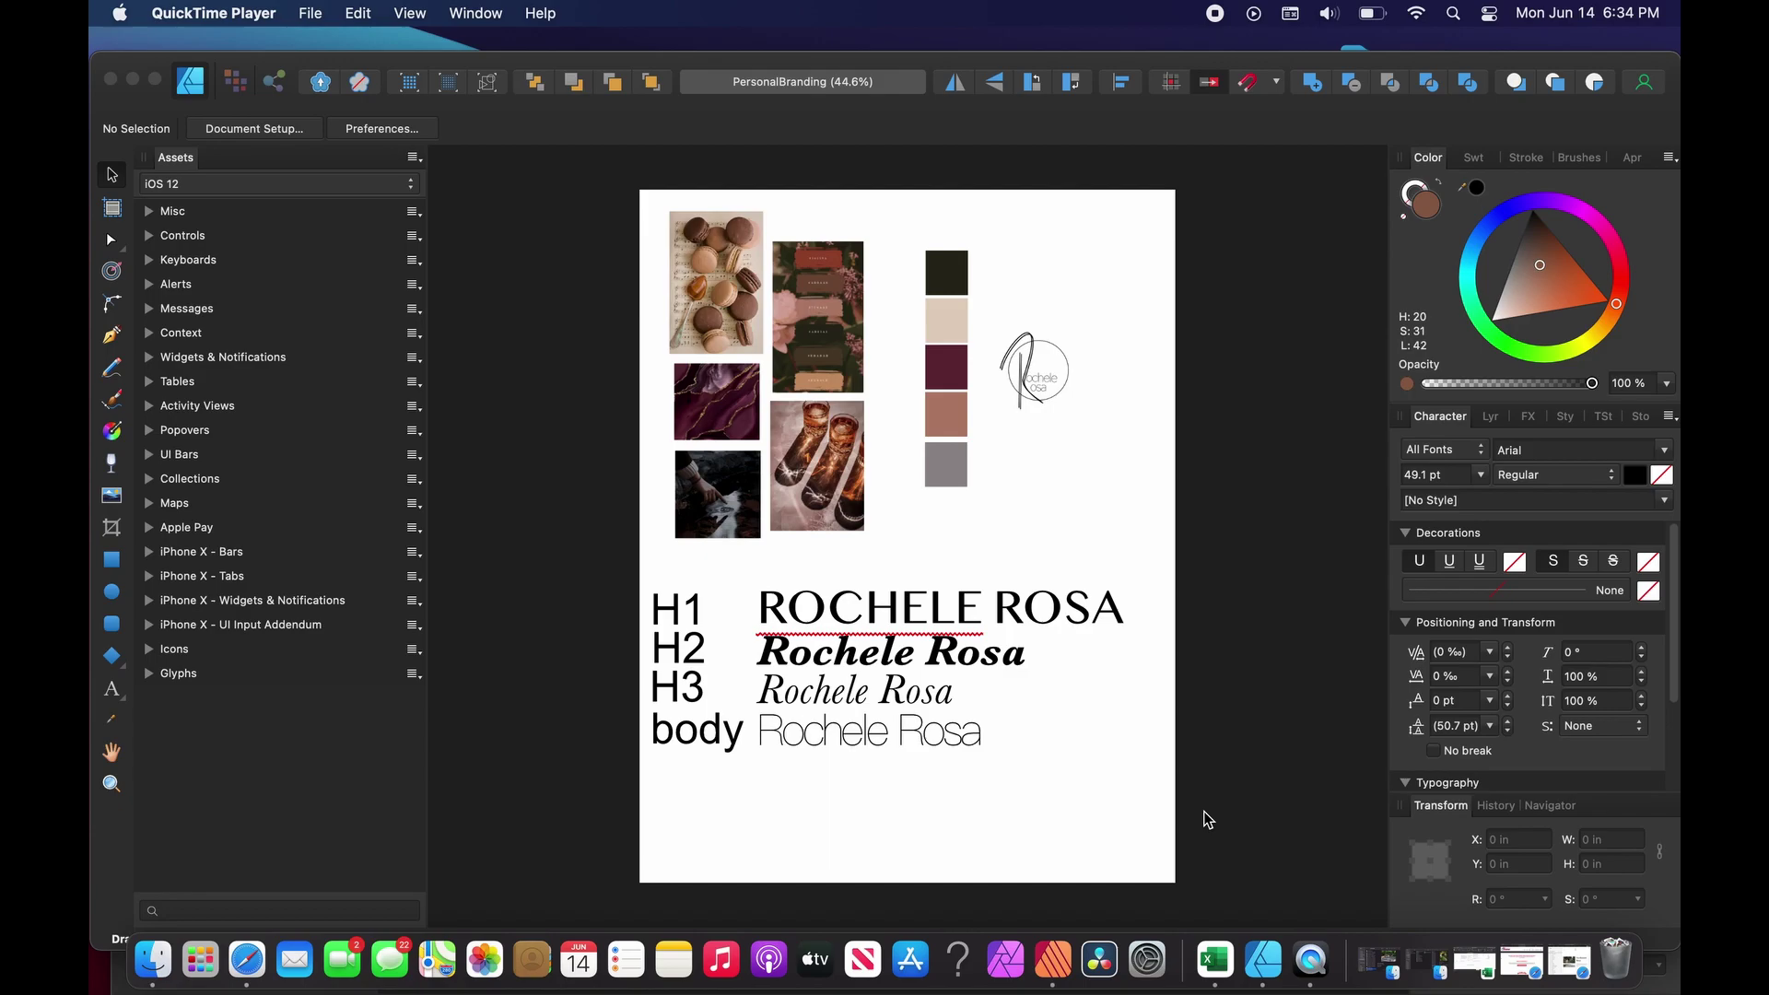
Bring the Affinity Designer PersonalBranding mood board in front of QuickTime Player.
{"action": "left_click", "coordinate": [1040, 63]}
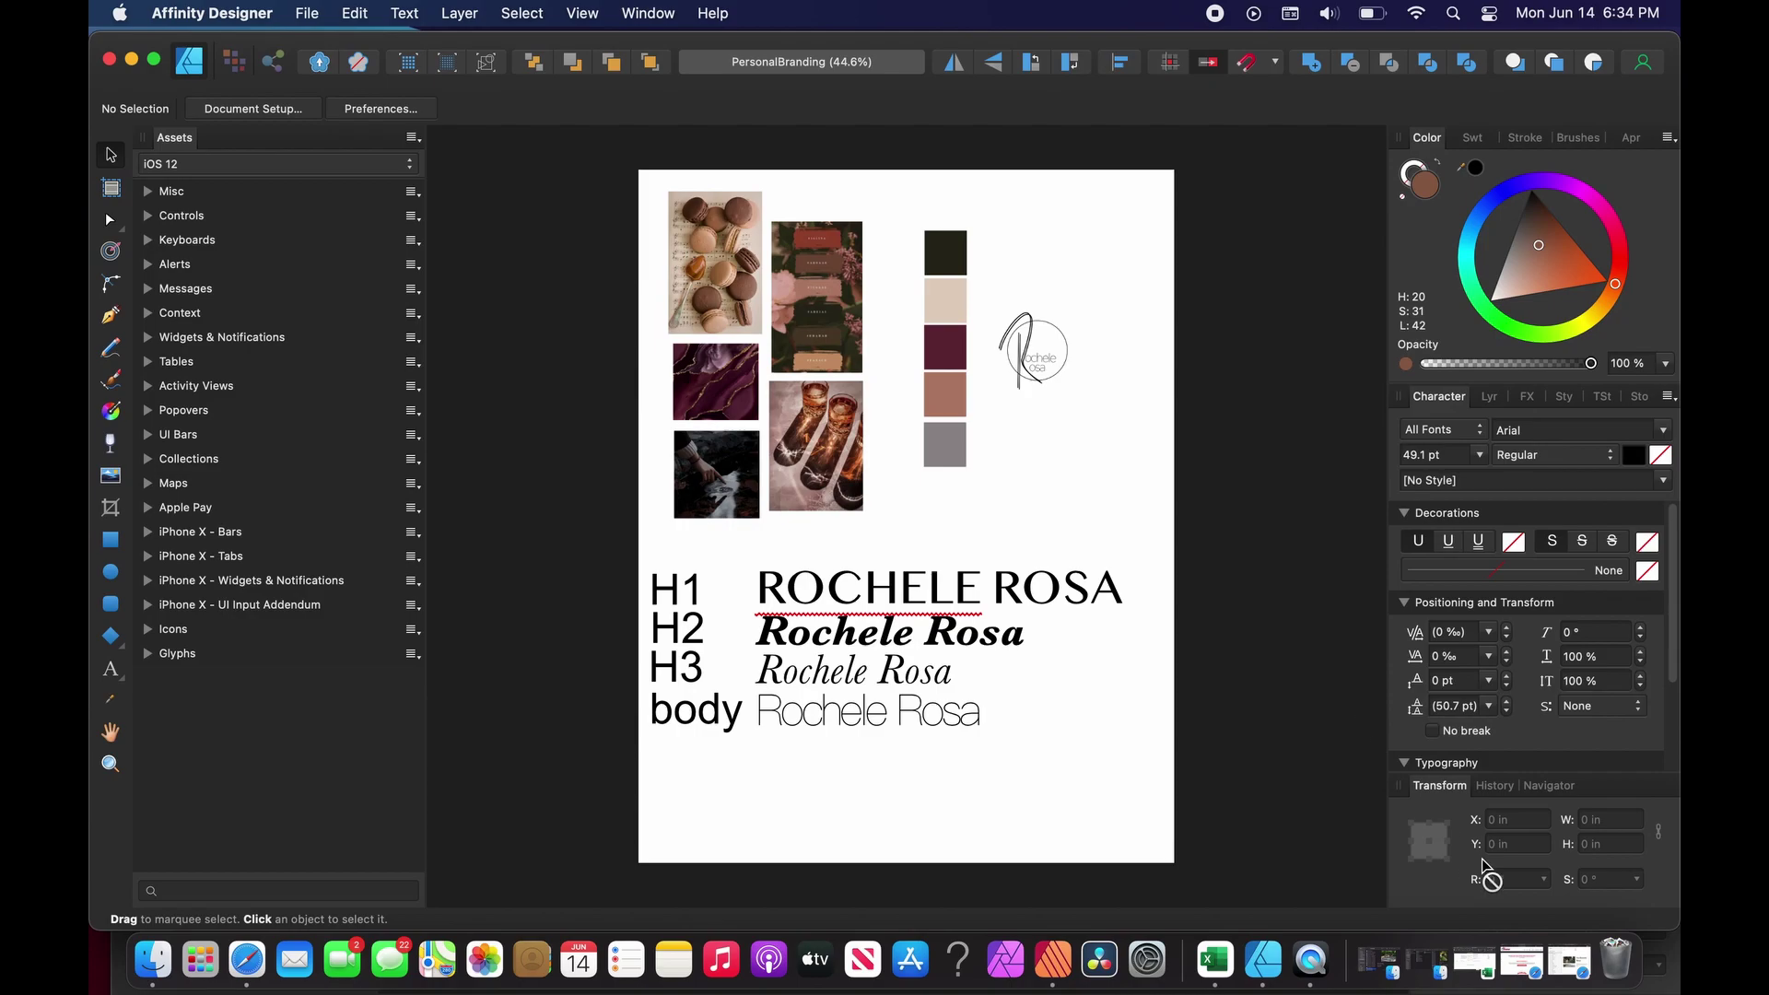
Launch Affinity Publisher and reposition its window on screen.
{"action": "left_click", "coordinate": [1050, 961]}
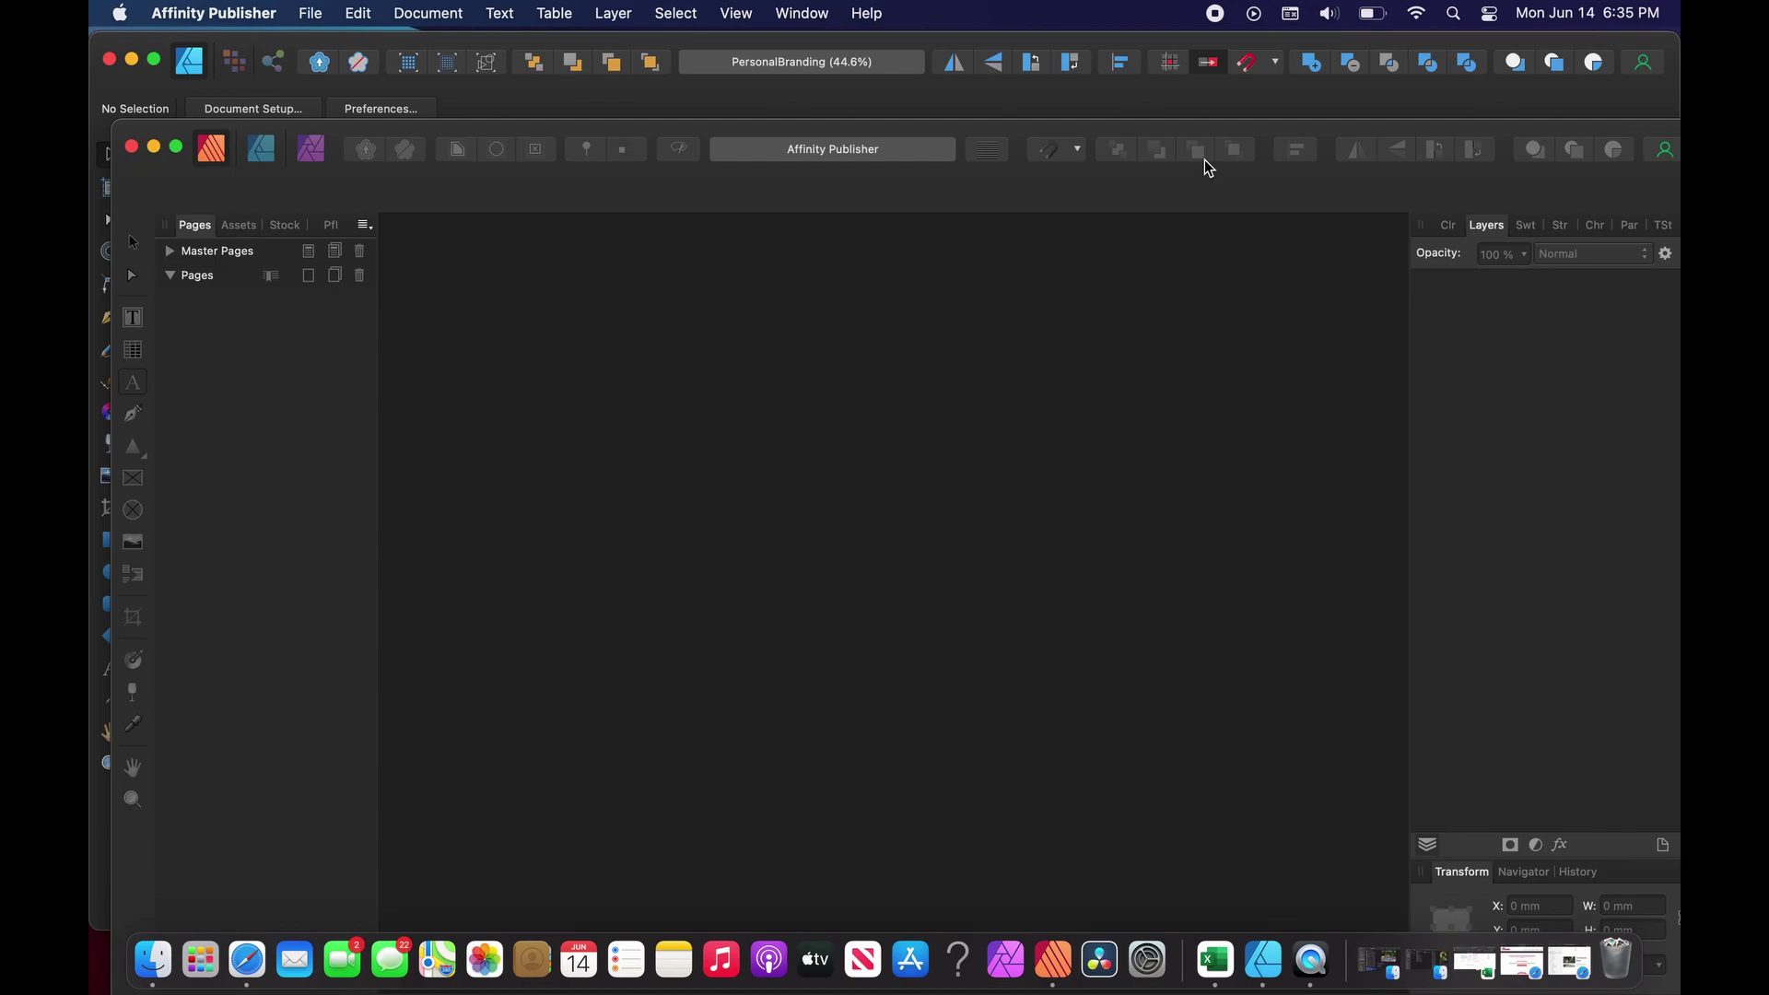
{"action": "left_click_drag", "start_coordinate": [1201, 129], "coordinate": [1171, 44]}
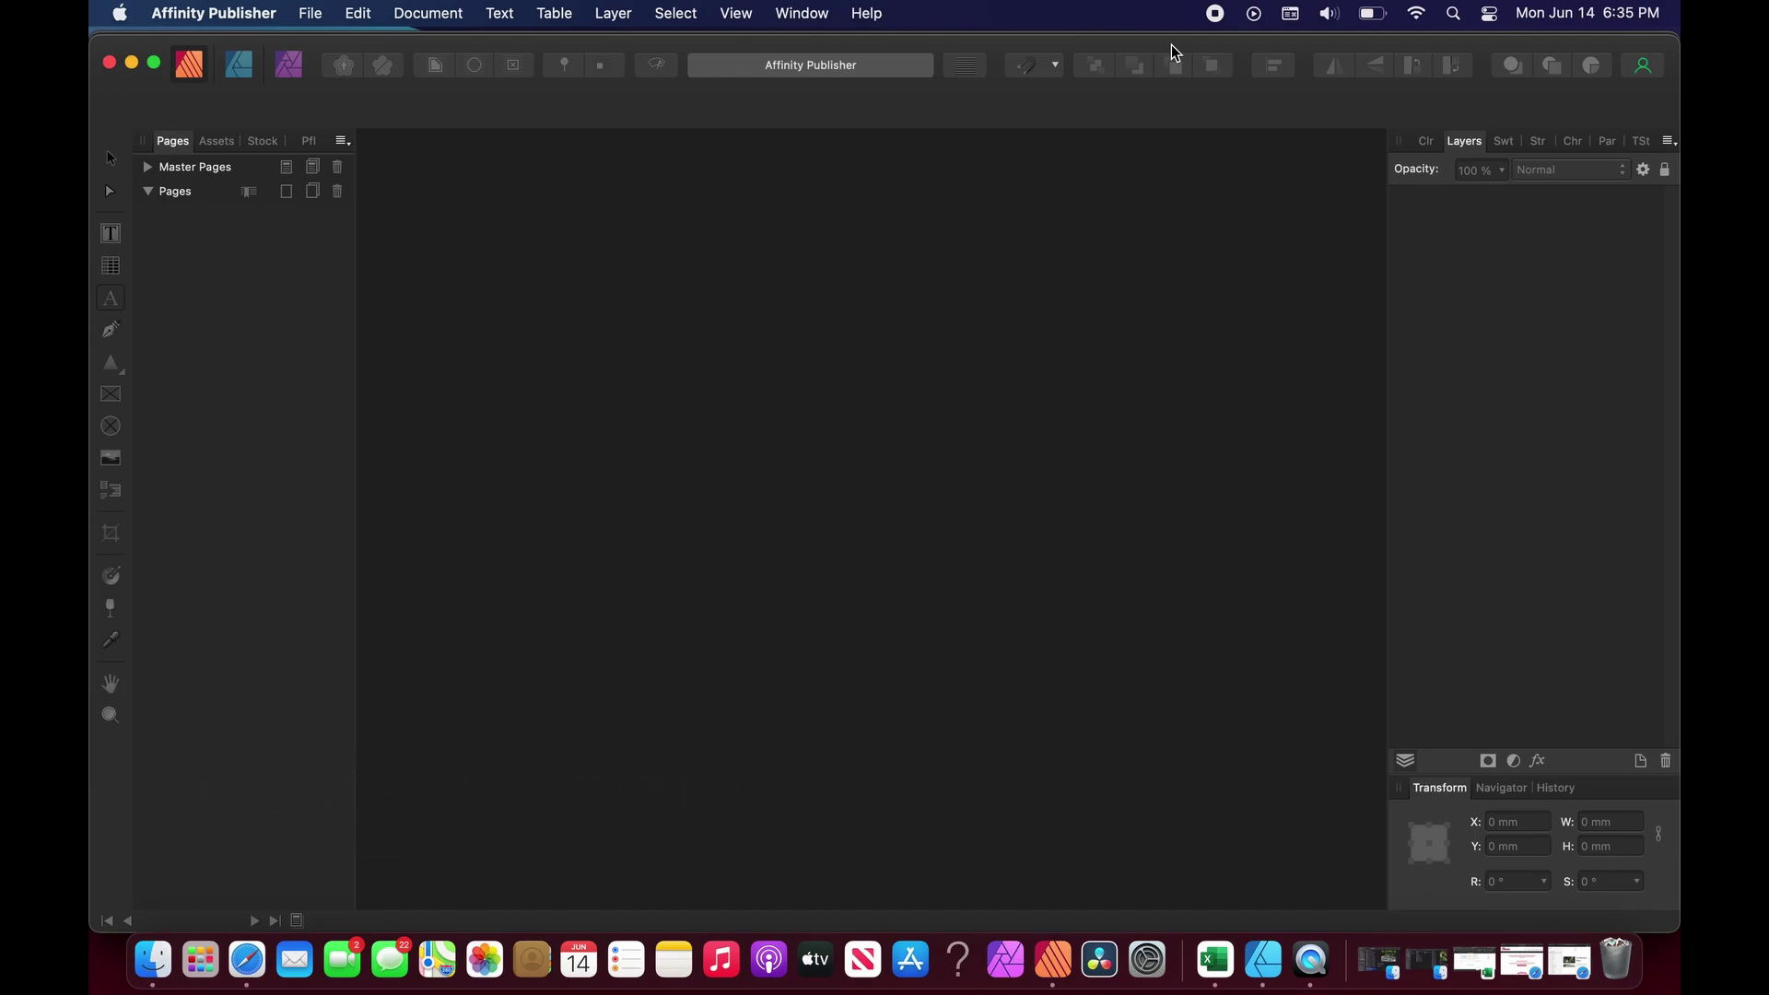
{"action": "left_click_drag", "start_coordinate": [573, 52], "coordinate": [607, 97]}
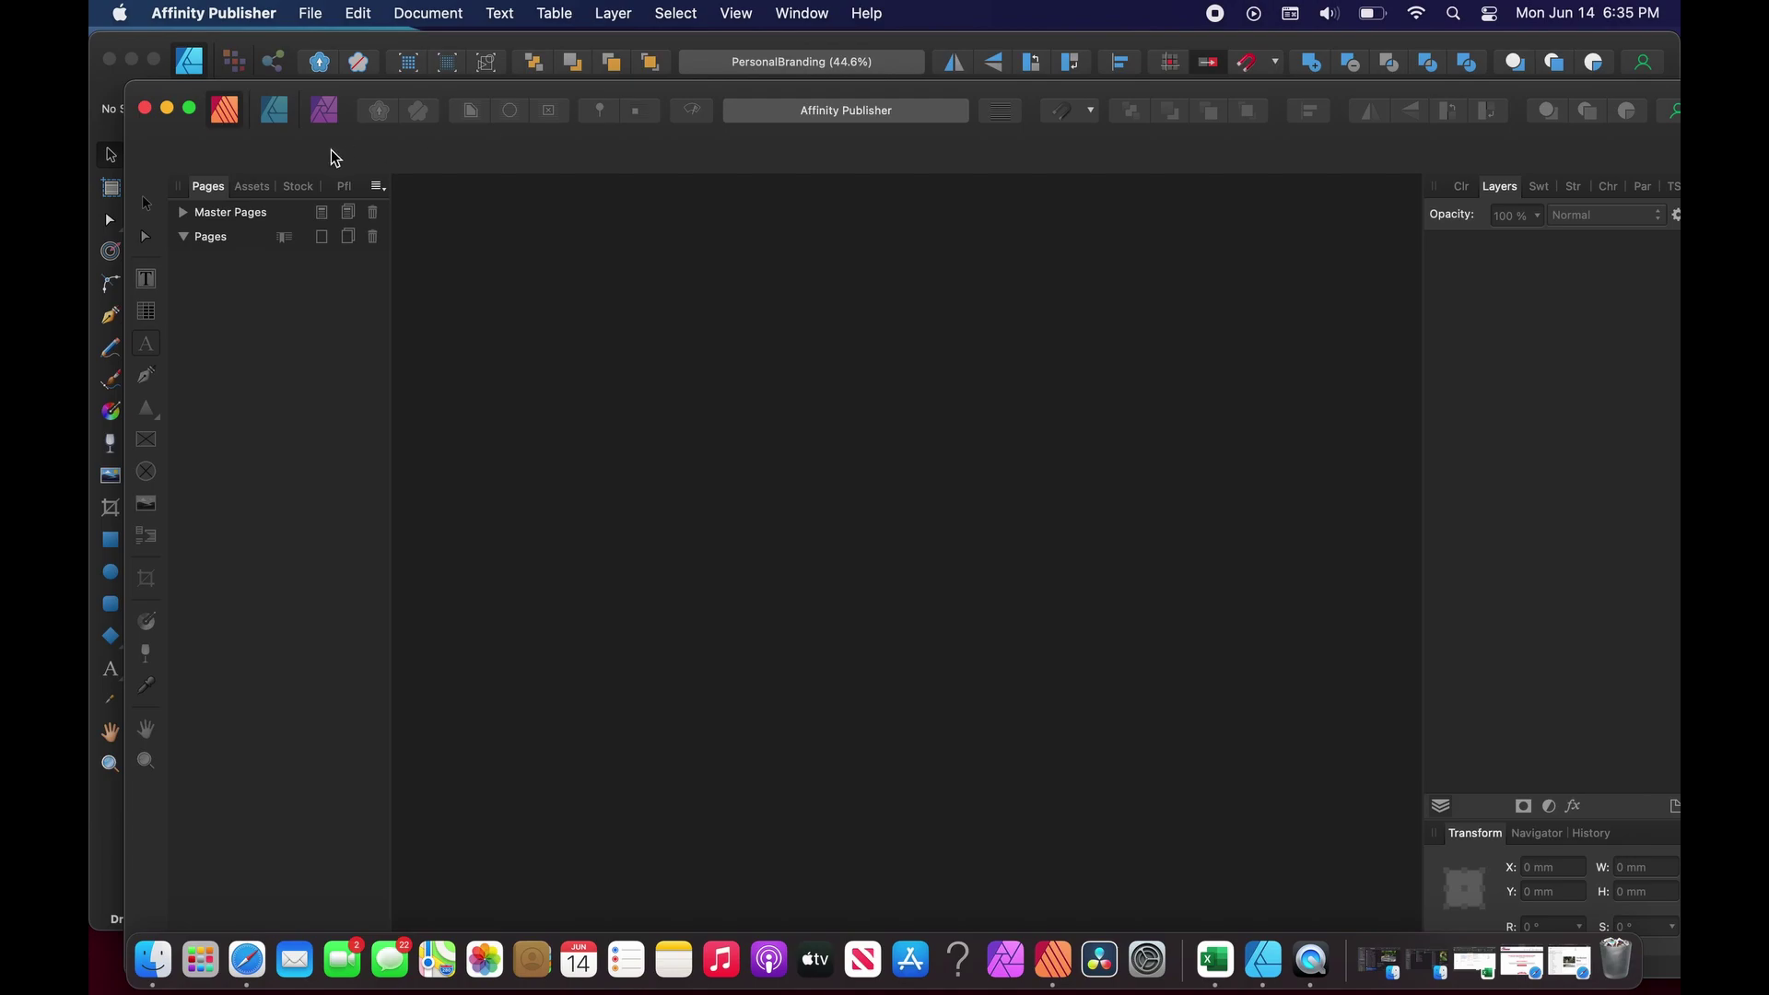
Create a new A4 Press Ready document.
{"action": "left_click", "coordinate": [311, 17]}
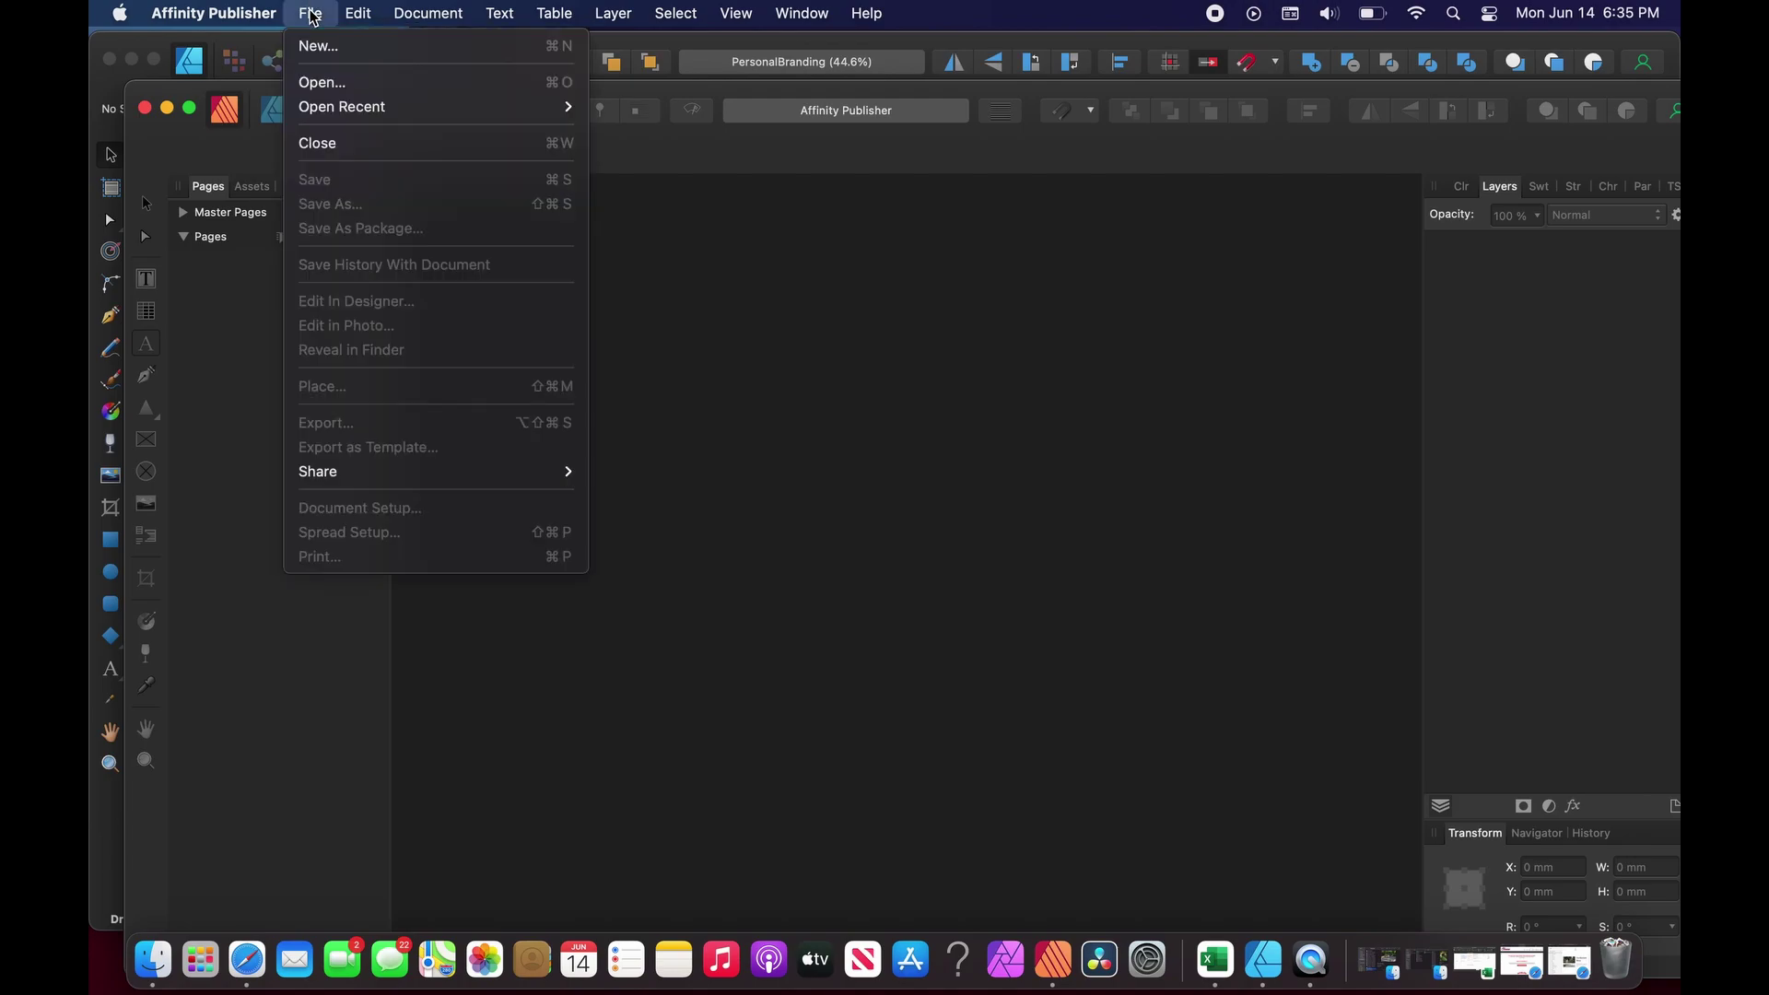
{"action": "left_click", "coordinate": [316, 48]}
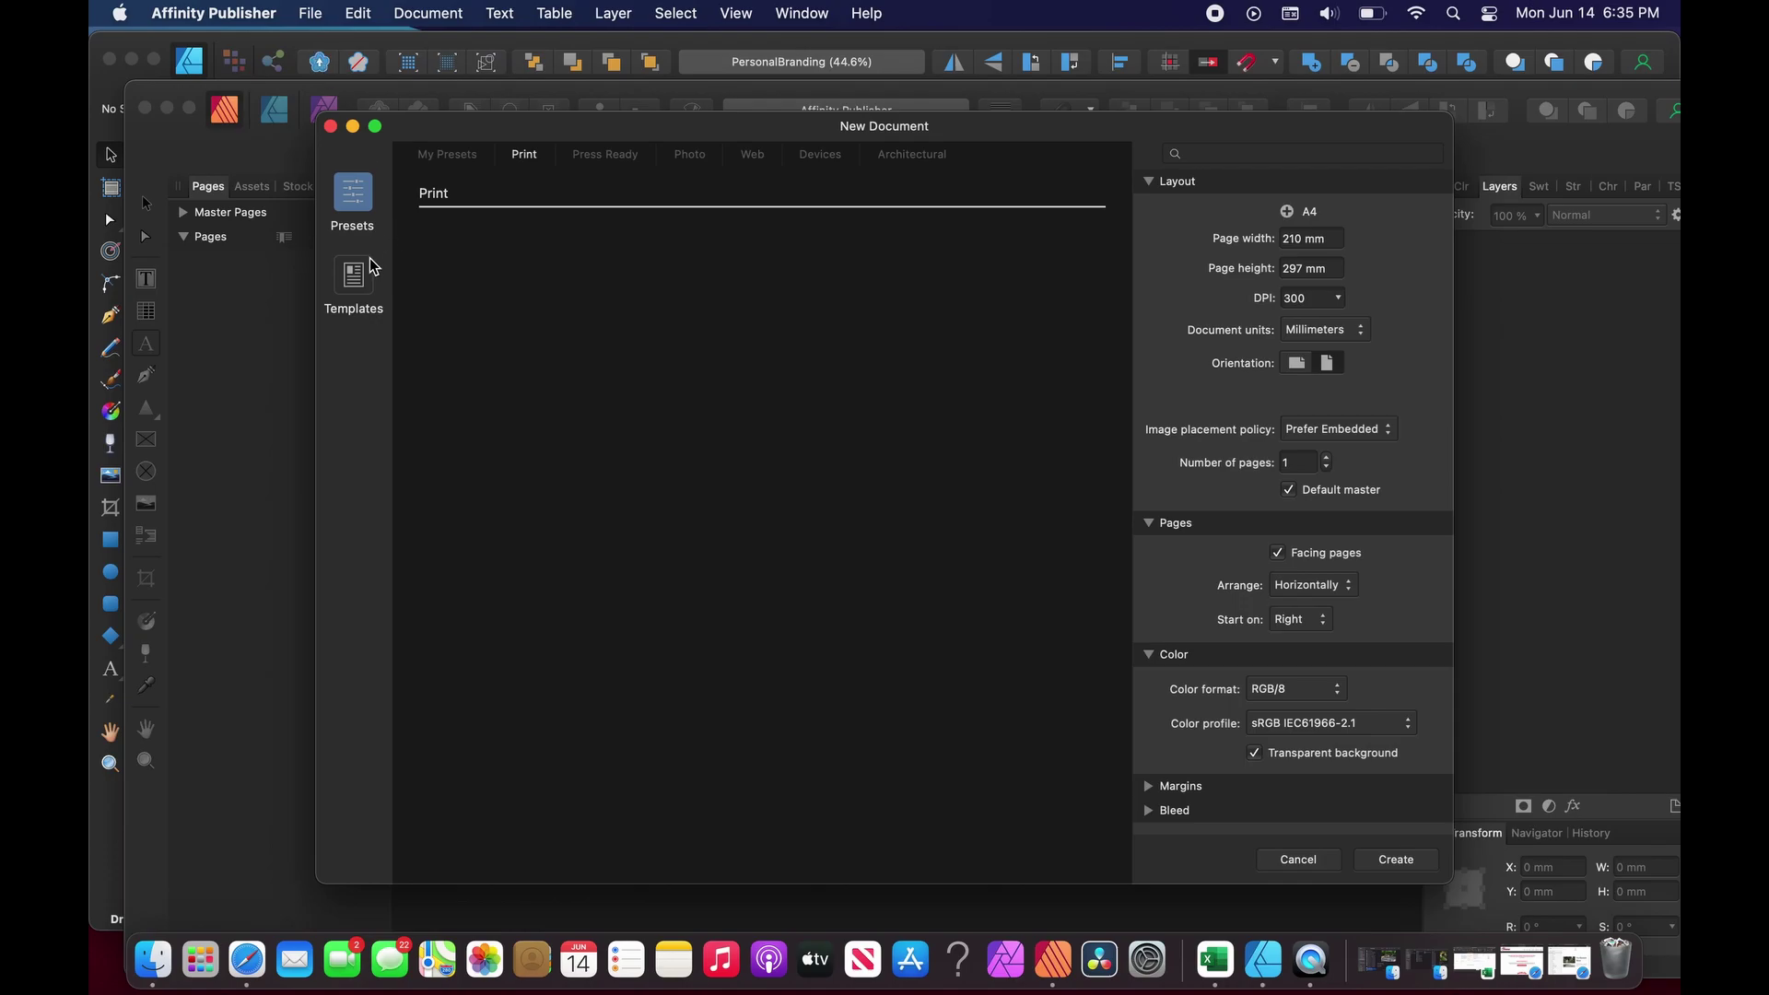
{"action": "left_click", "coordinate": [620, 170]}
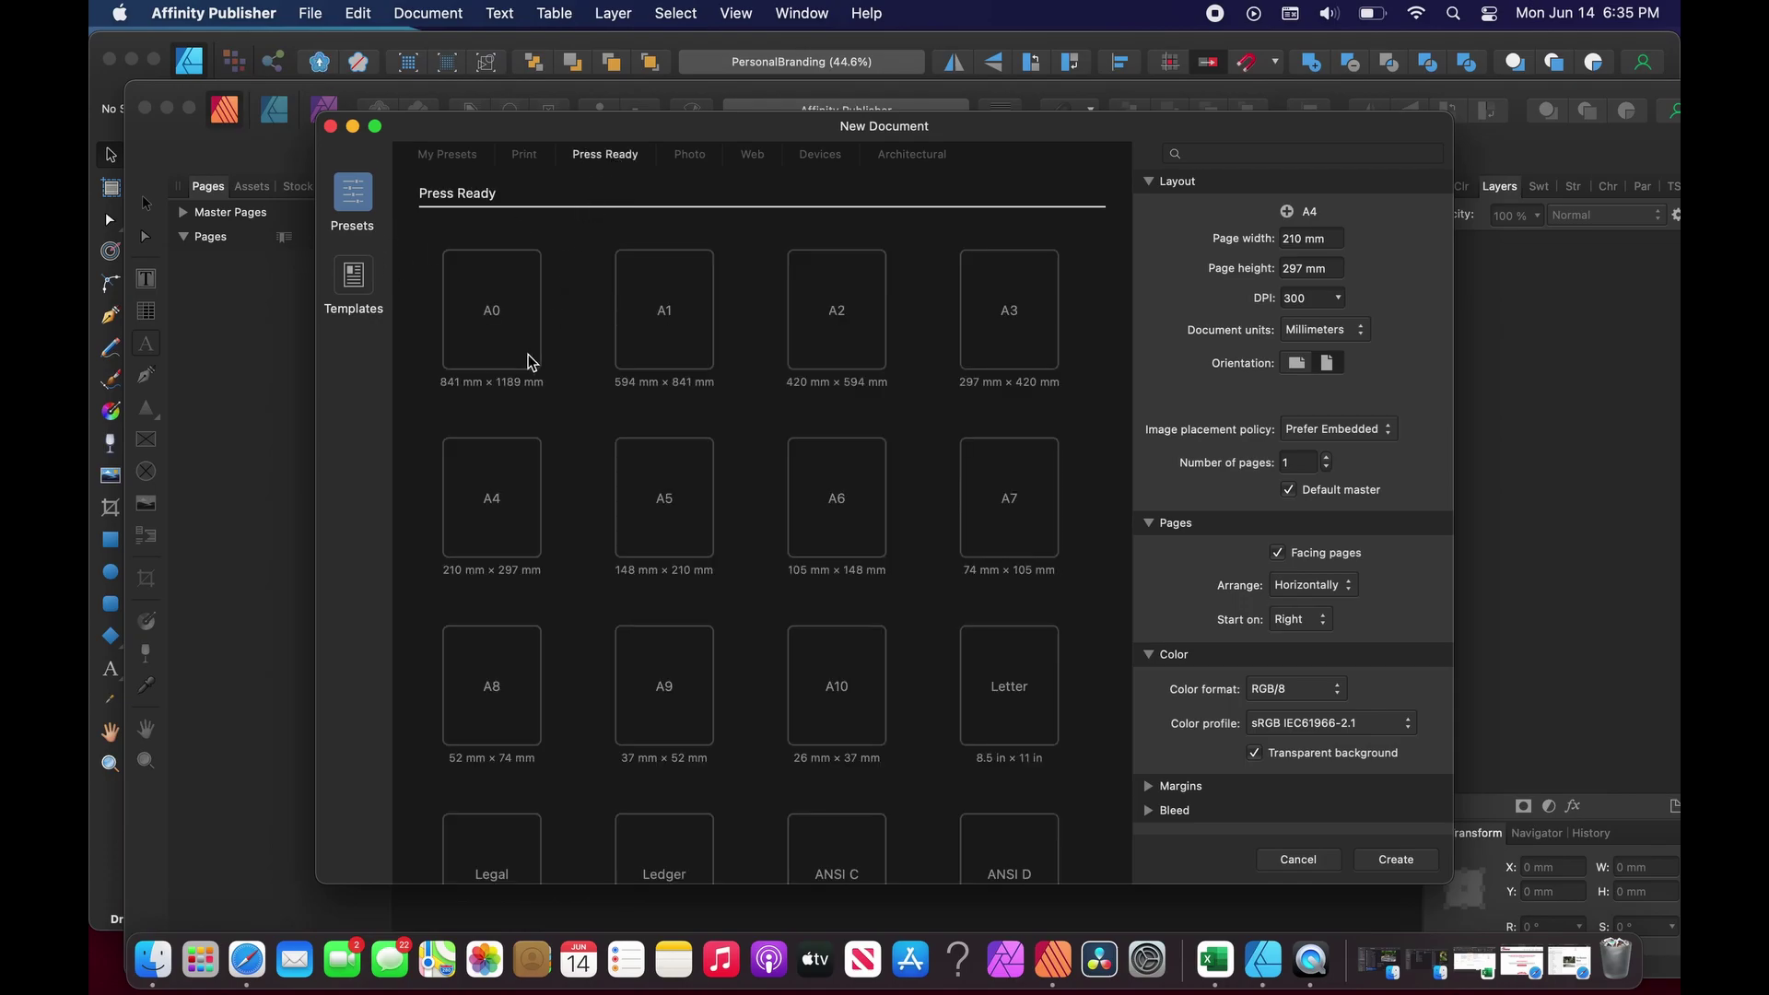
{"action": "left_click", "coordinate": [495, 499]}
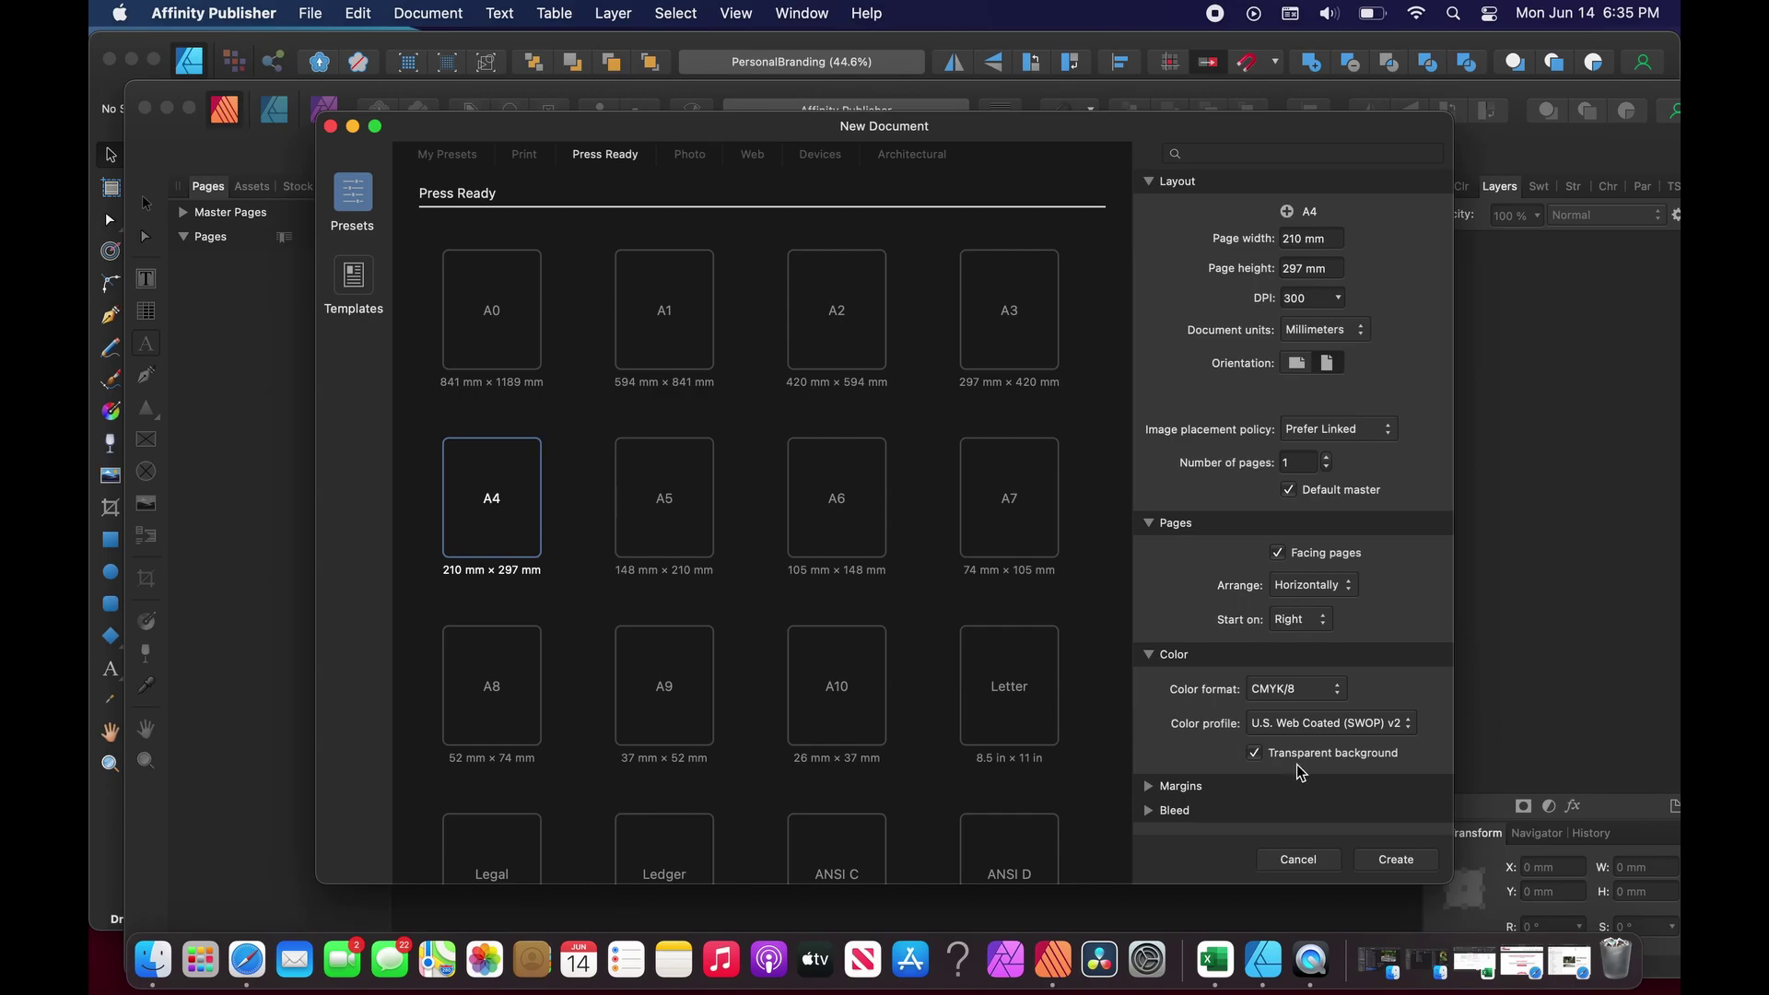
{"action": "left_click", "coordinate": [1380, 863]}
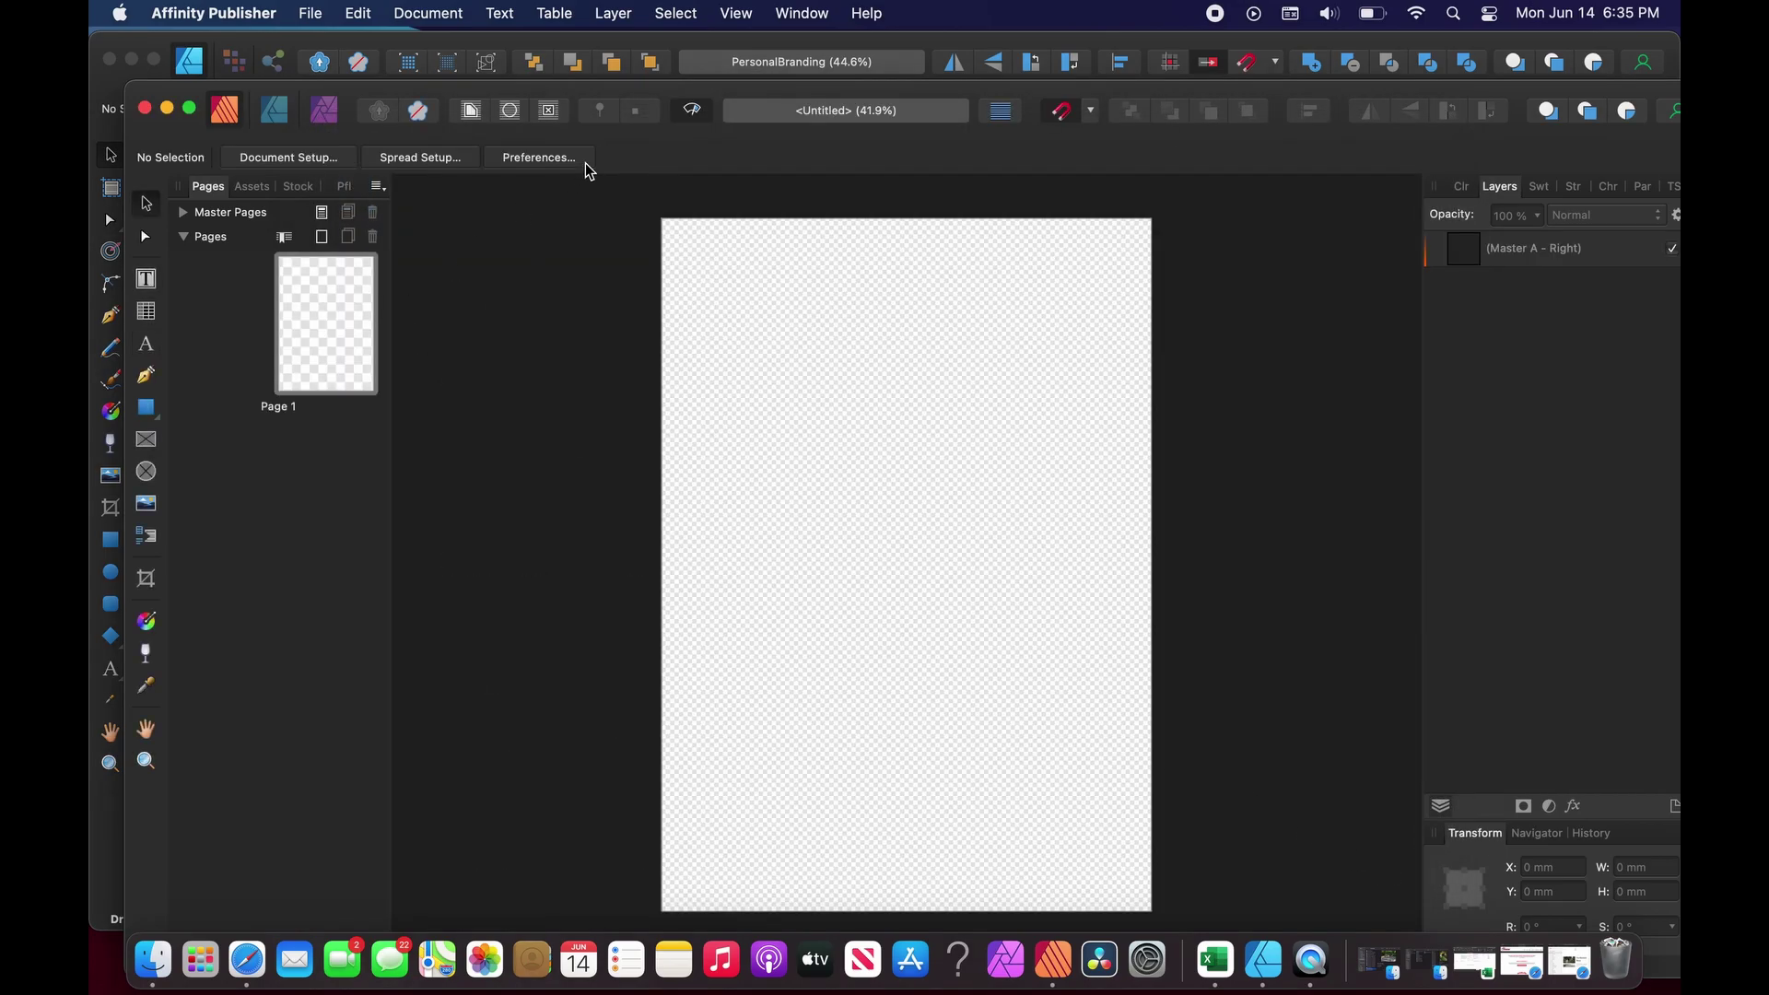
Marquee-select the five colour swatches in Designer, then switch back to the untitled Publisher document.
{"action": "left_click_drag", "start_coordinate": [692, 97], "coordinate": [695, 190]}
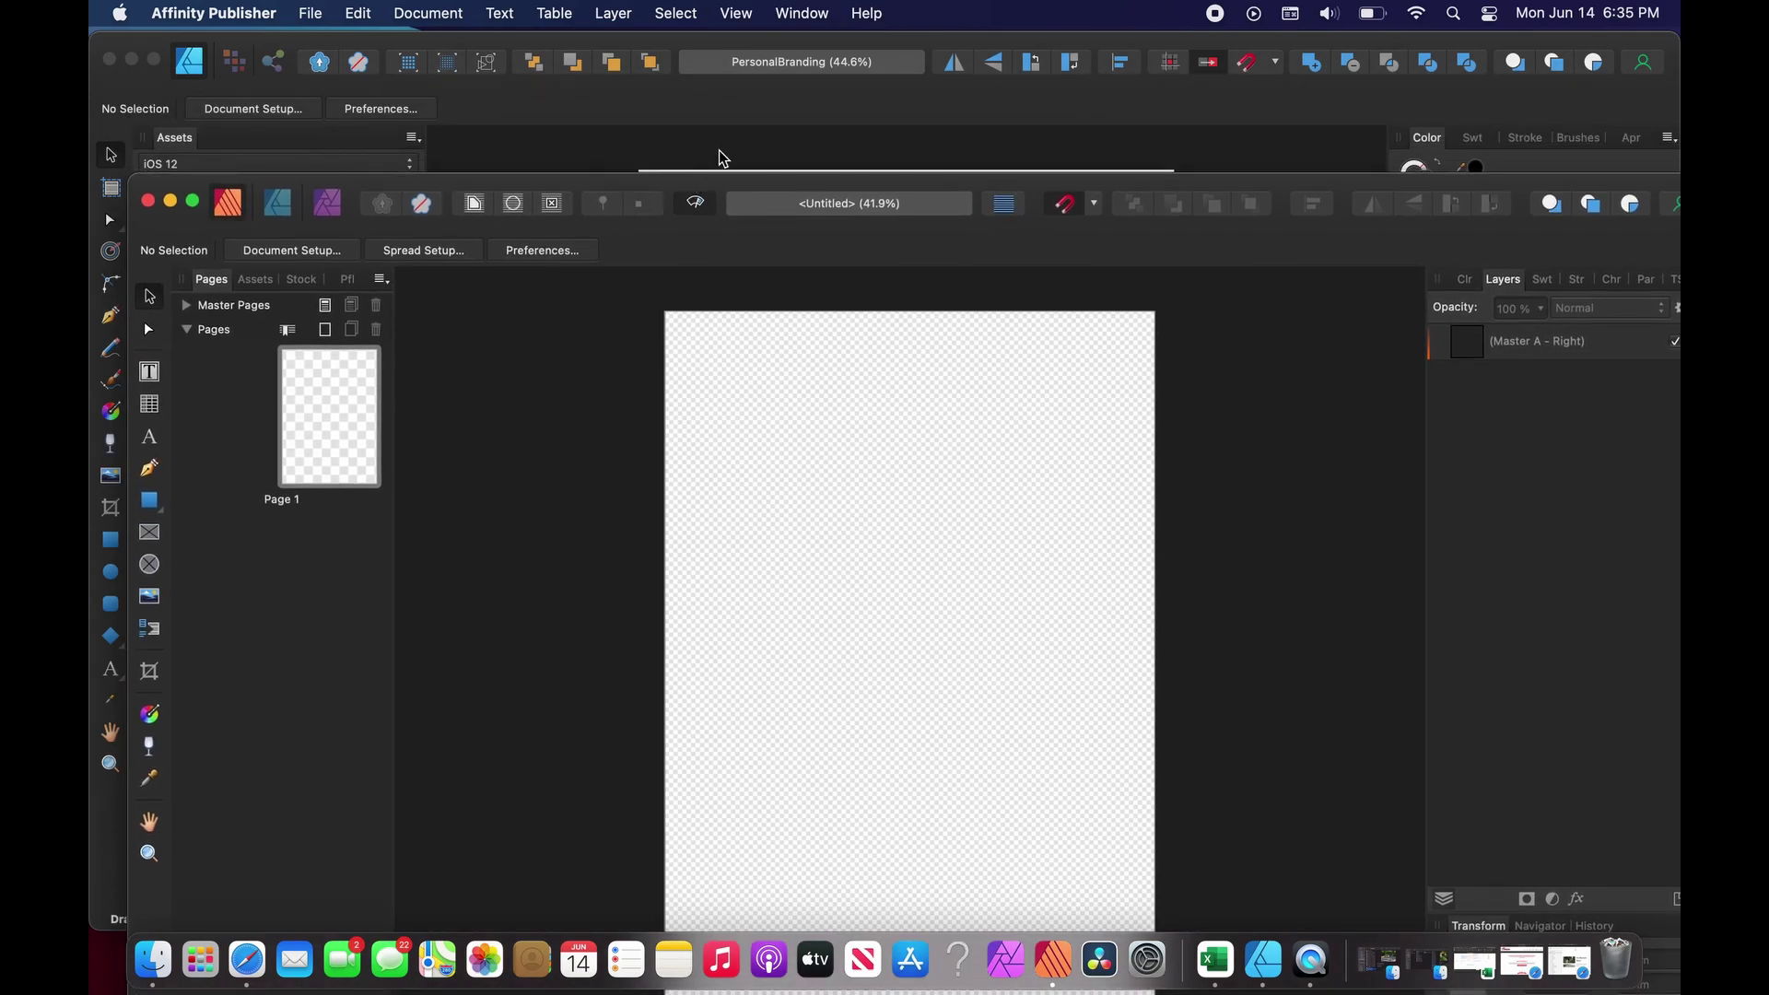
{"action": "left_click", "coordinate": [763, 112]}
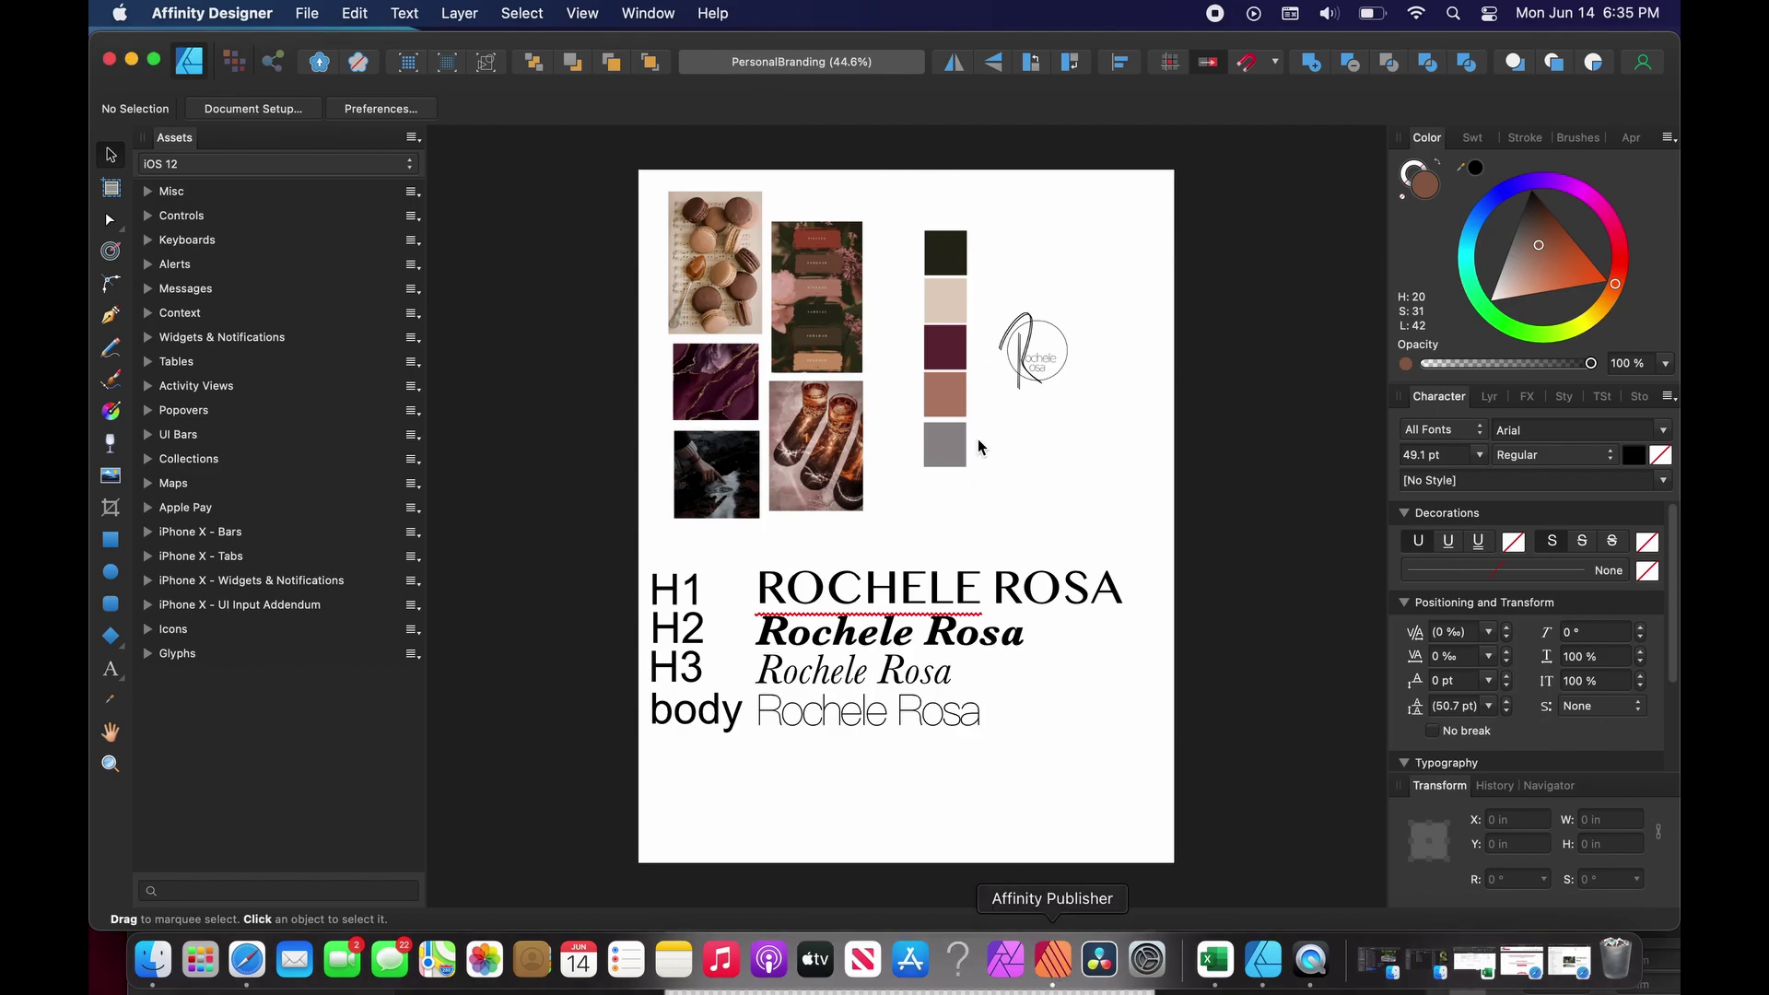
{"action": "left_click_drag", "start_coordinate": [908, 200], "coordinate": [982, 510]}
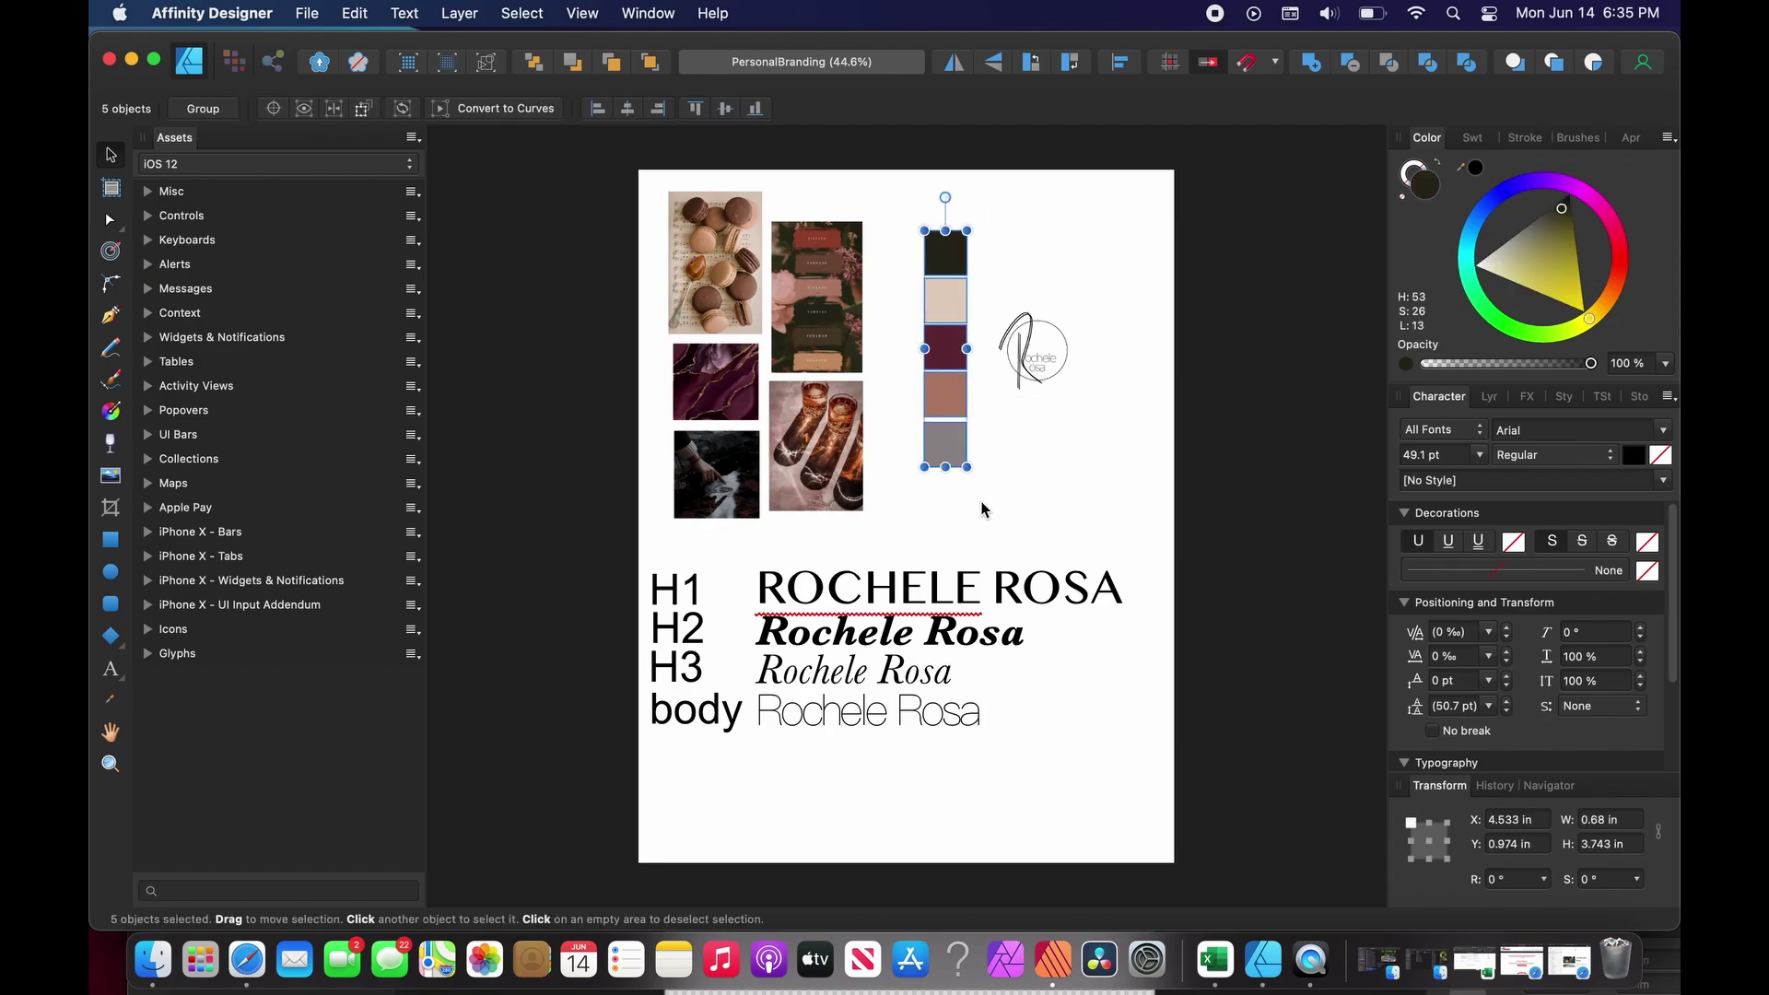
{"action": "left_click", "coordinate": [1055, 960]}
{"action": "left_click_drag", "start_coordinate": [1157, 191], "coordinate": [1151, 71]}
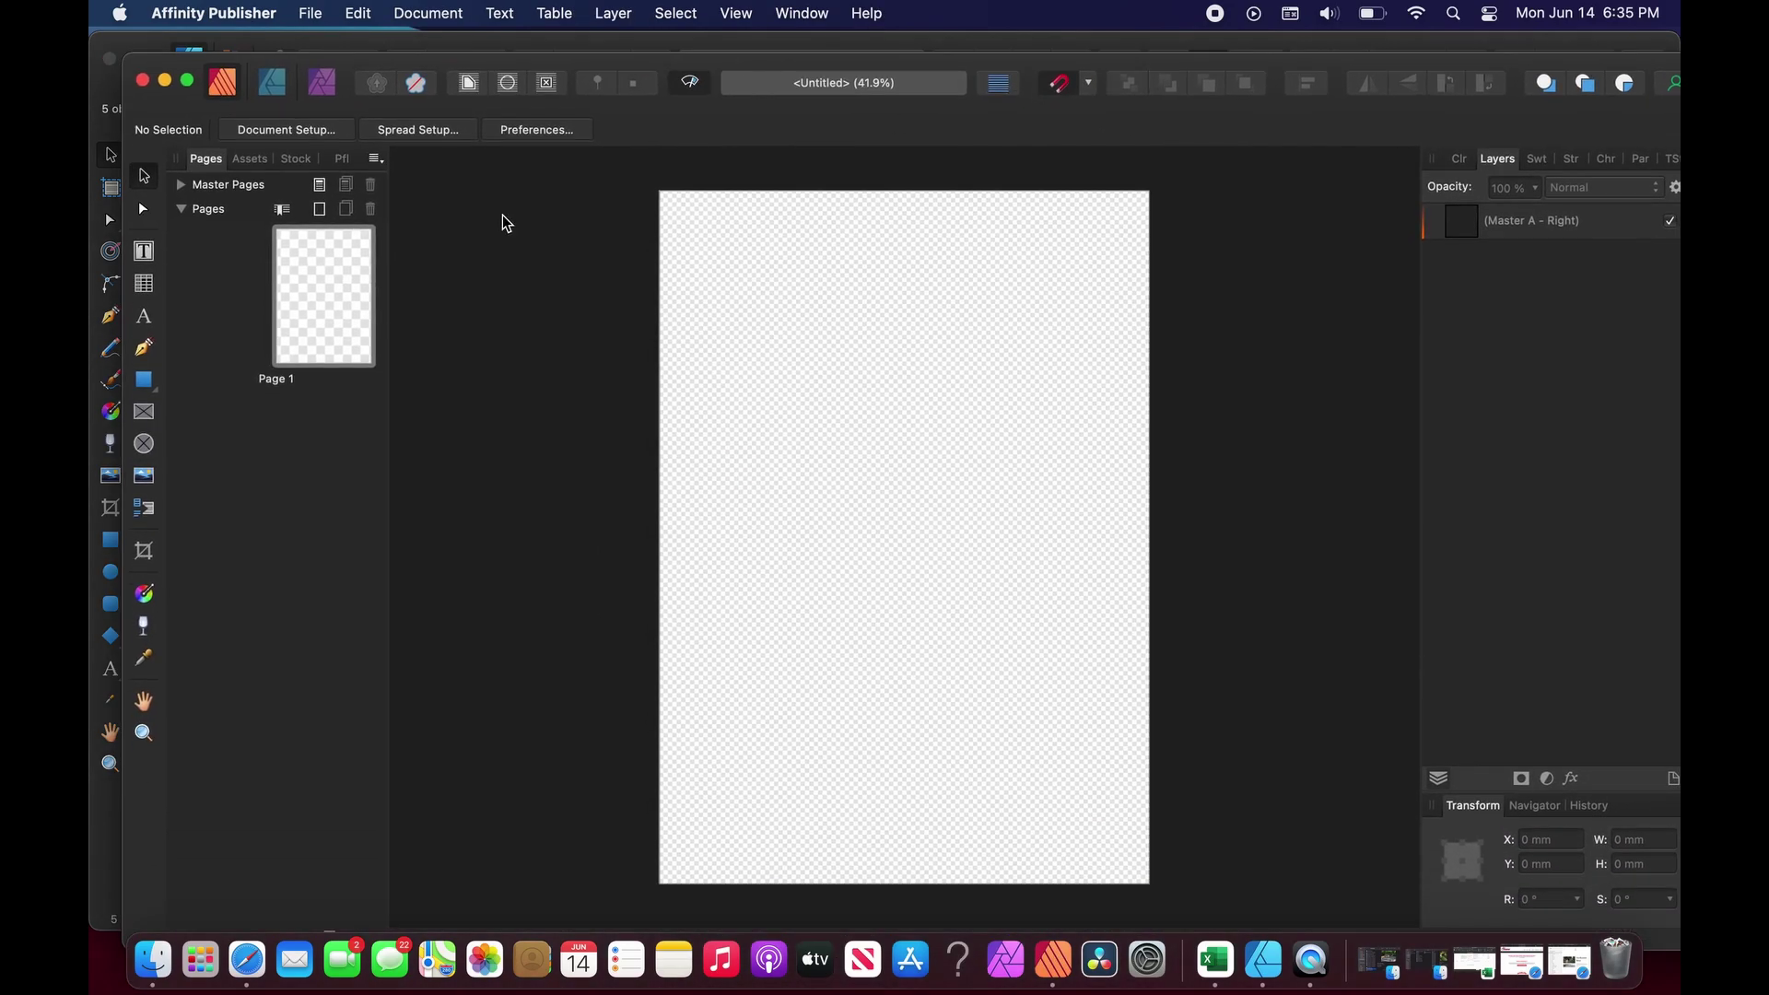
Draw a rectangle covering the entire page.
{"action": "left_click", "coordinate": [151, 386]}
{"action": "left_click_drag", "start_coordinate": [614, 159], "coordinate": [1178, 888]}
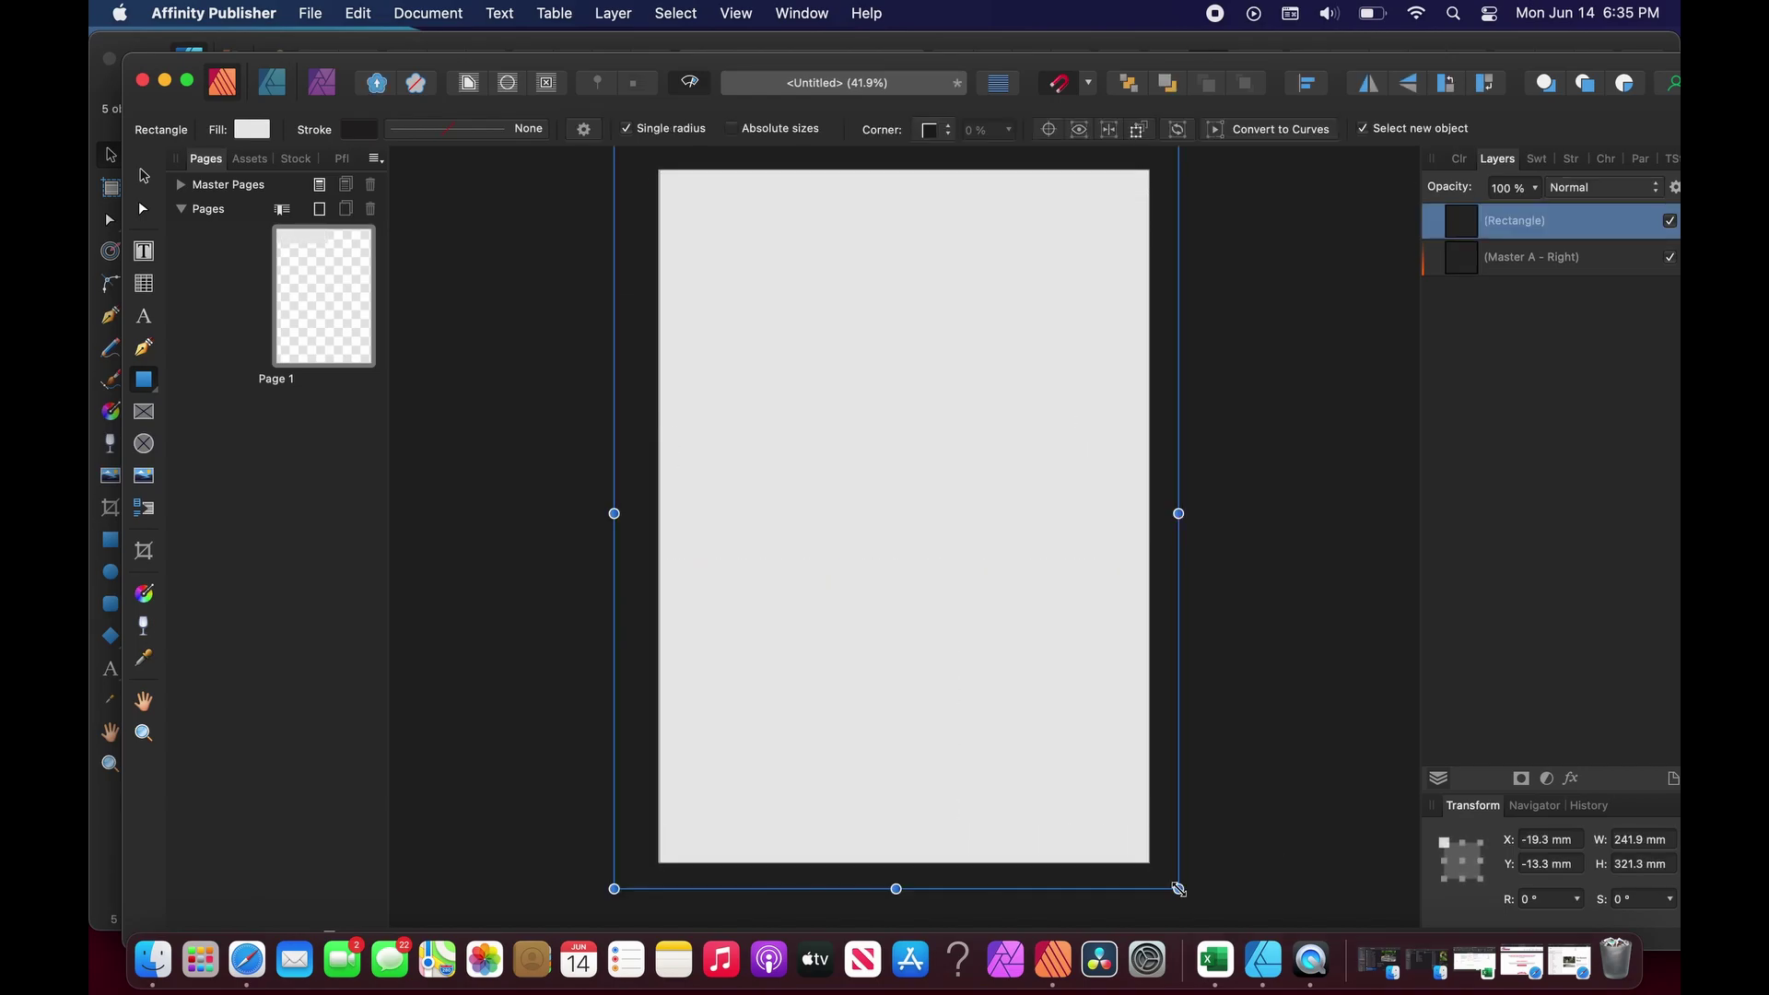
{"action": "scroll", "coordinate": [1410, 346], "scroll_direction": "up", "scroll_amount": 2}
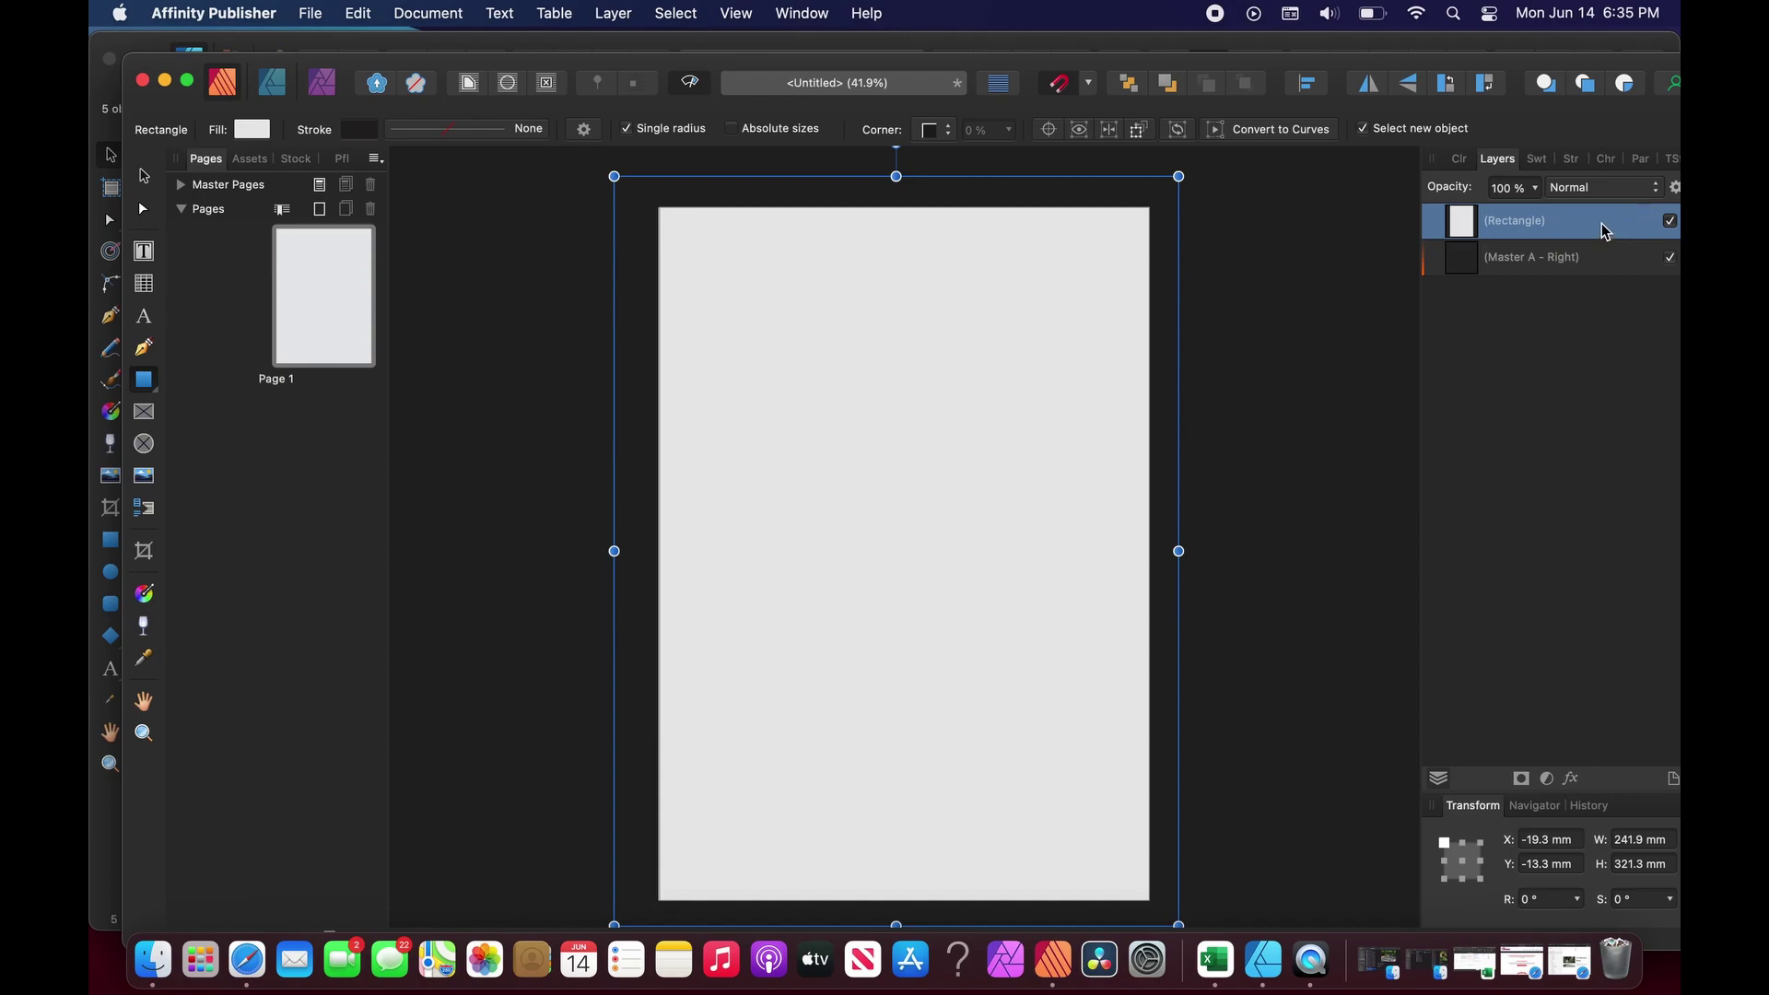
{"action": "double_click", "coordinate": [1533, 225]}
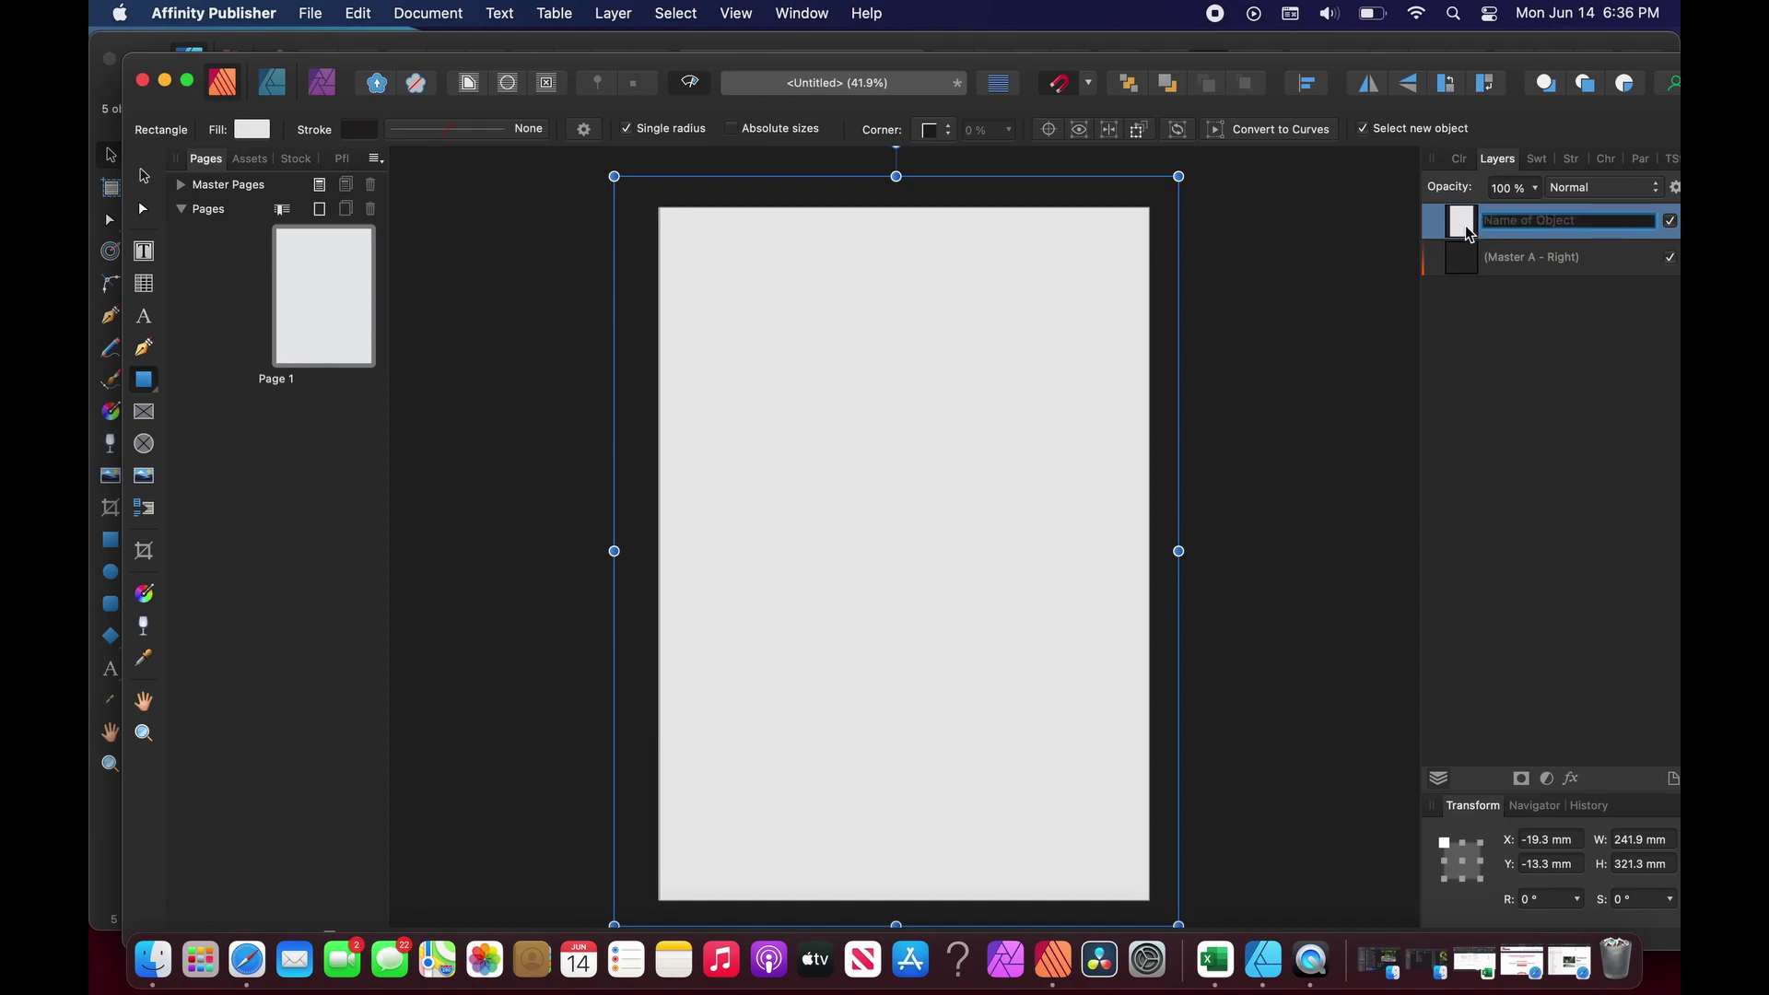
{"action": "left_click", "coordinate": [1487, 332]}
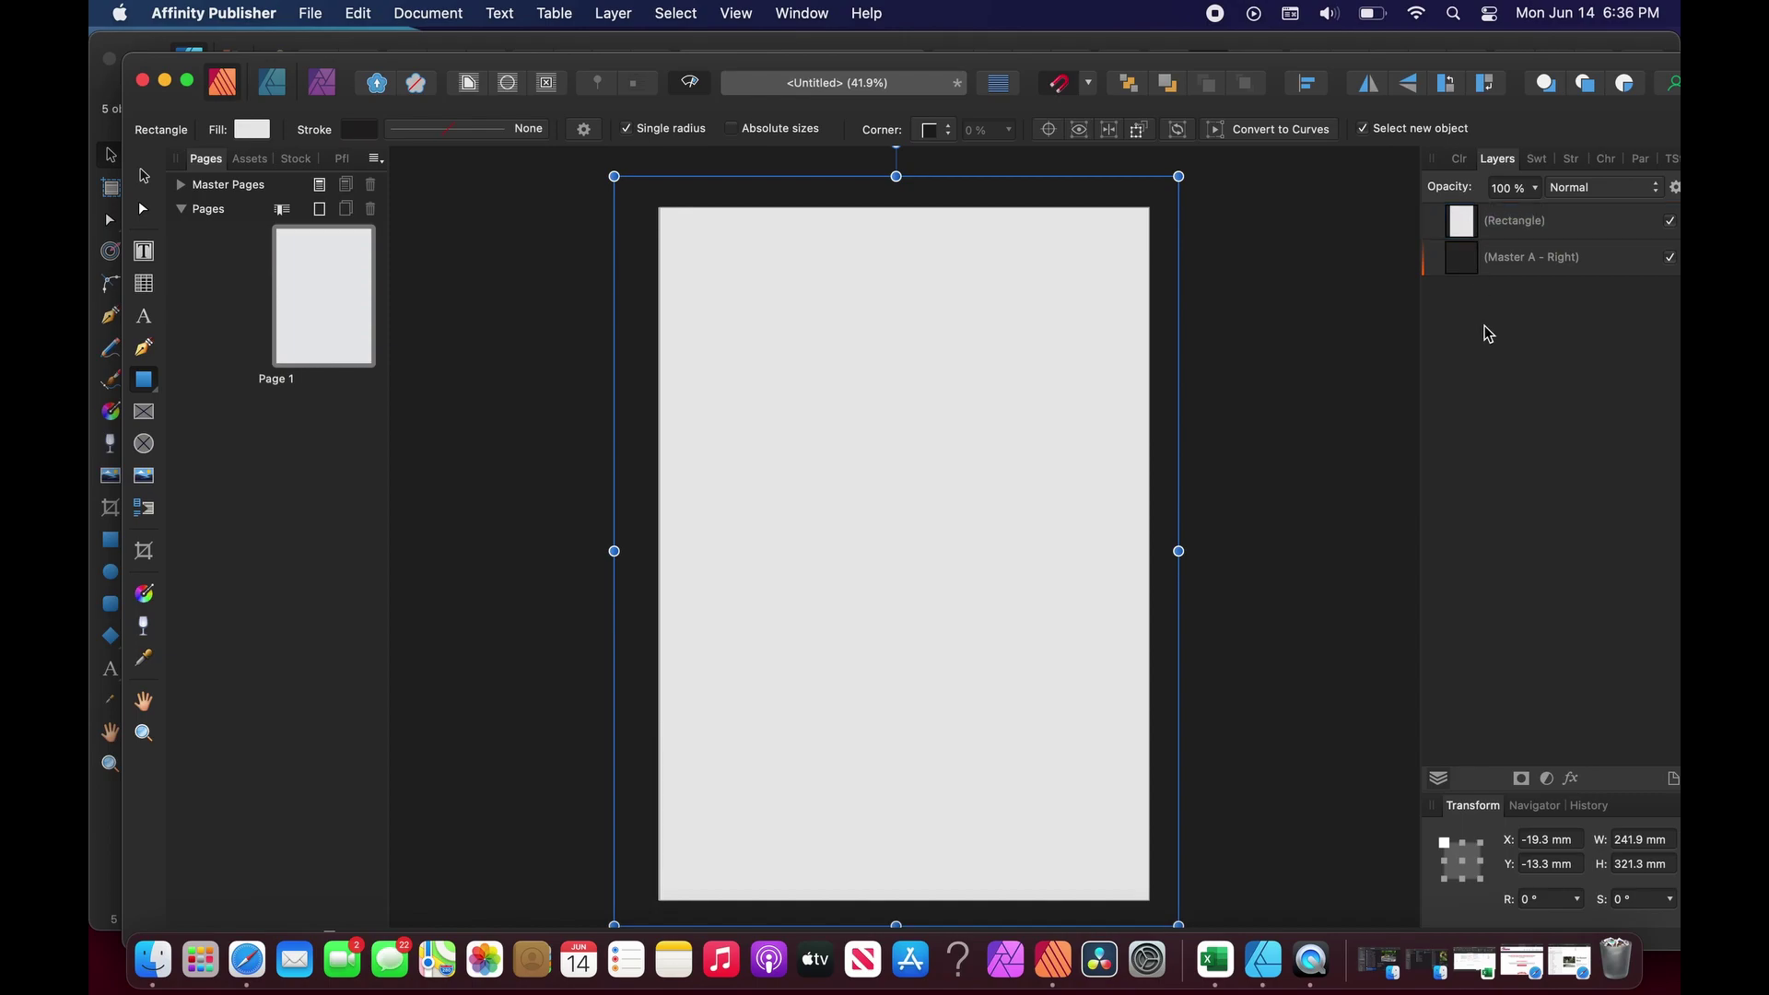
{"action": "left_click", "coordinate": [1066, 356]}
Set the rectangle's fill to pure white in the Color Chooser.
{"action": "left_click", "coordinate": [1460, 161]}
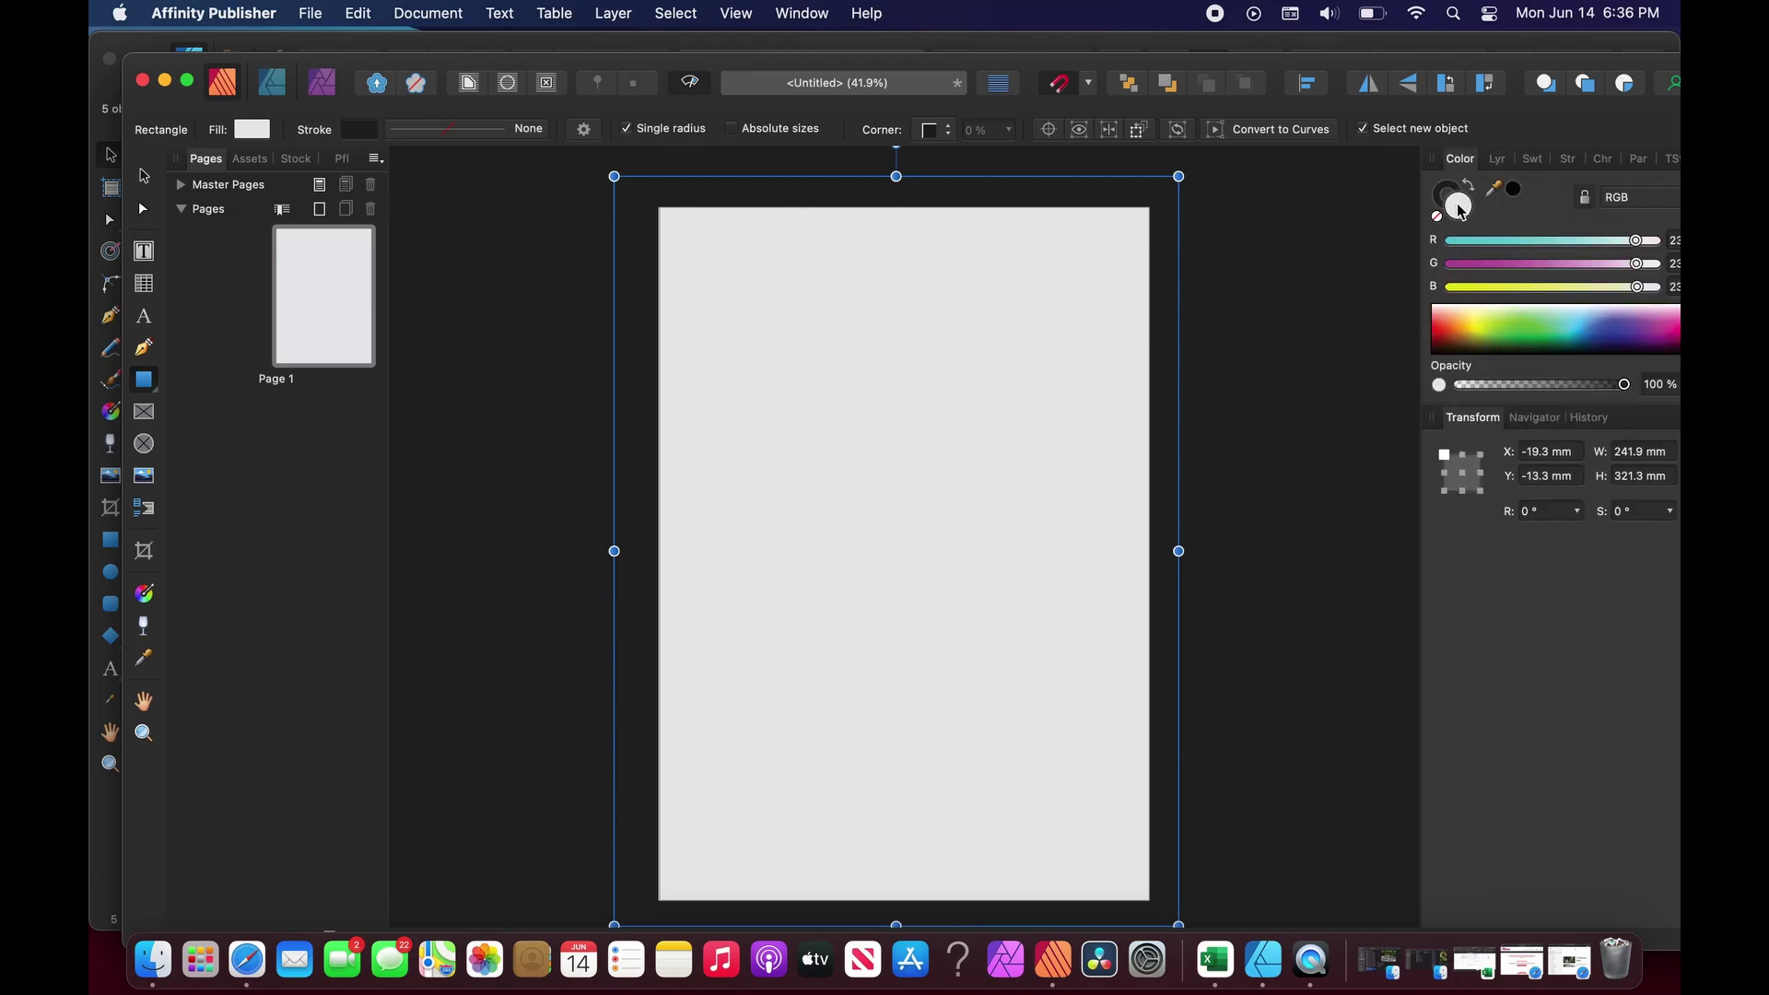
{"action": "double_click", "coordinate": [1459, 206]}
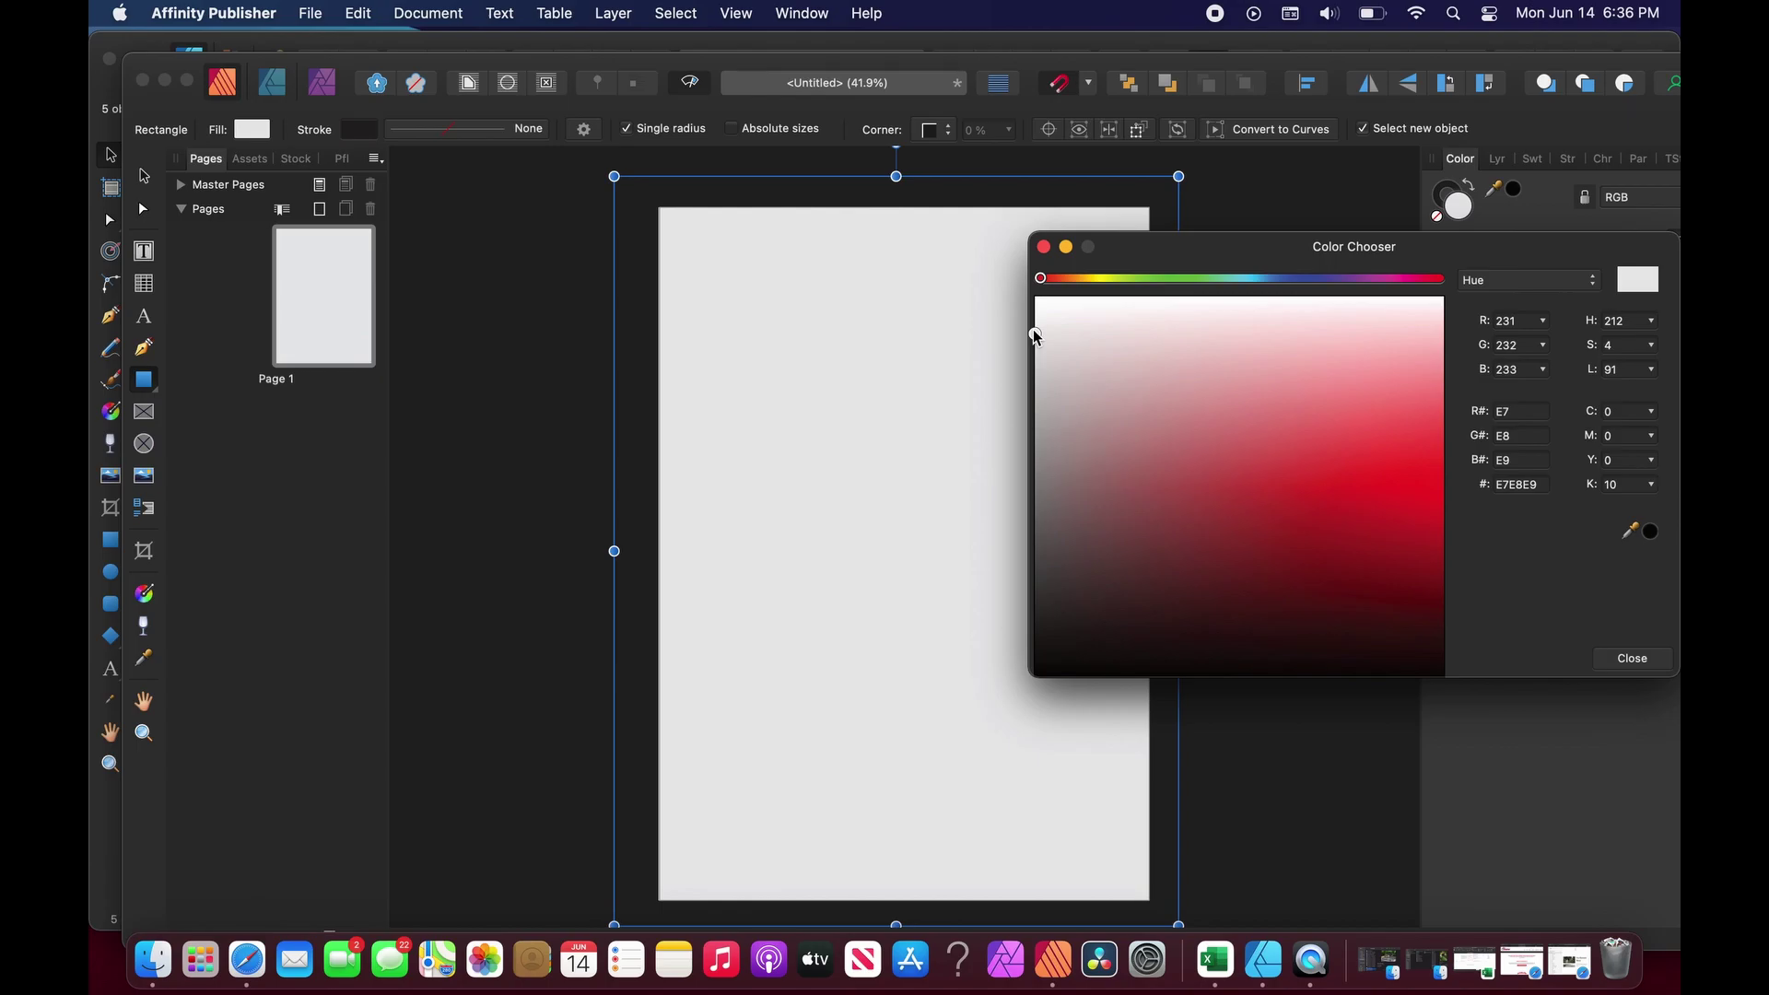
{"action": "left_click_drag", "start_coordinate": [1036, 338], "coordinate": [1036, 297]}
{"action": "left_click", "coordinate": [1632, 658]}
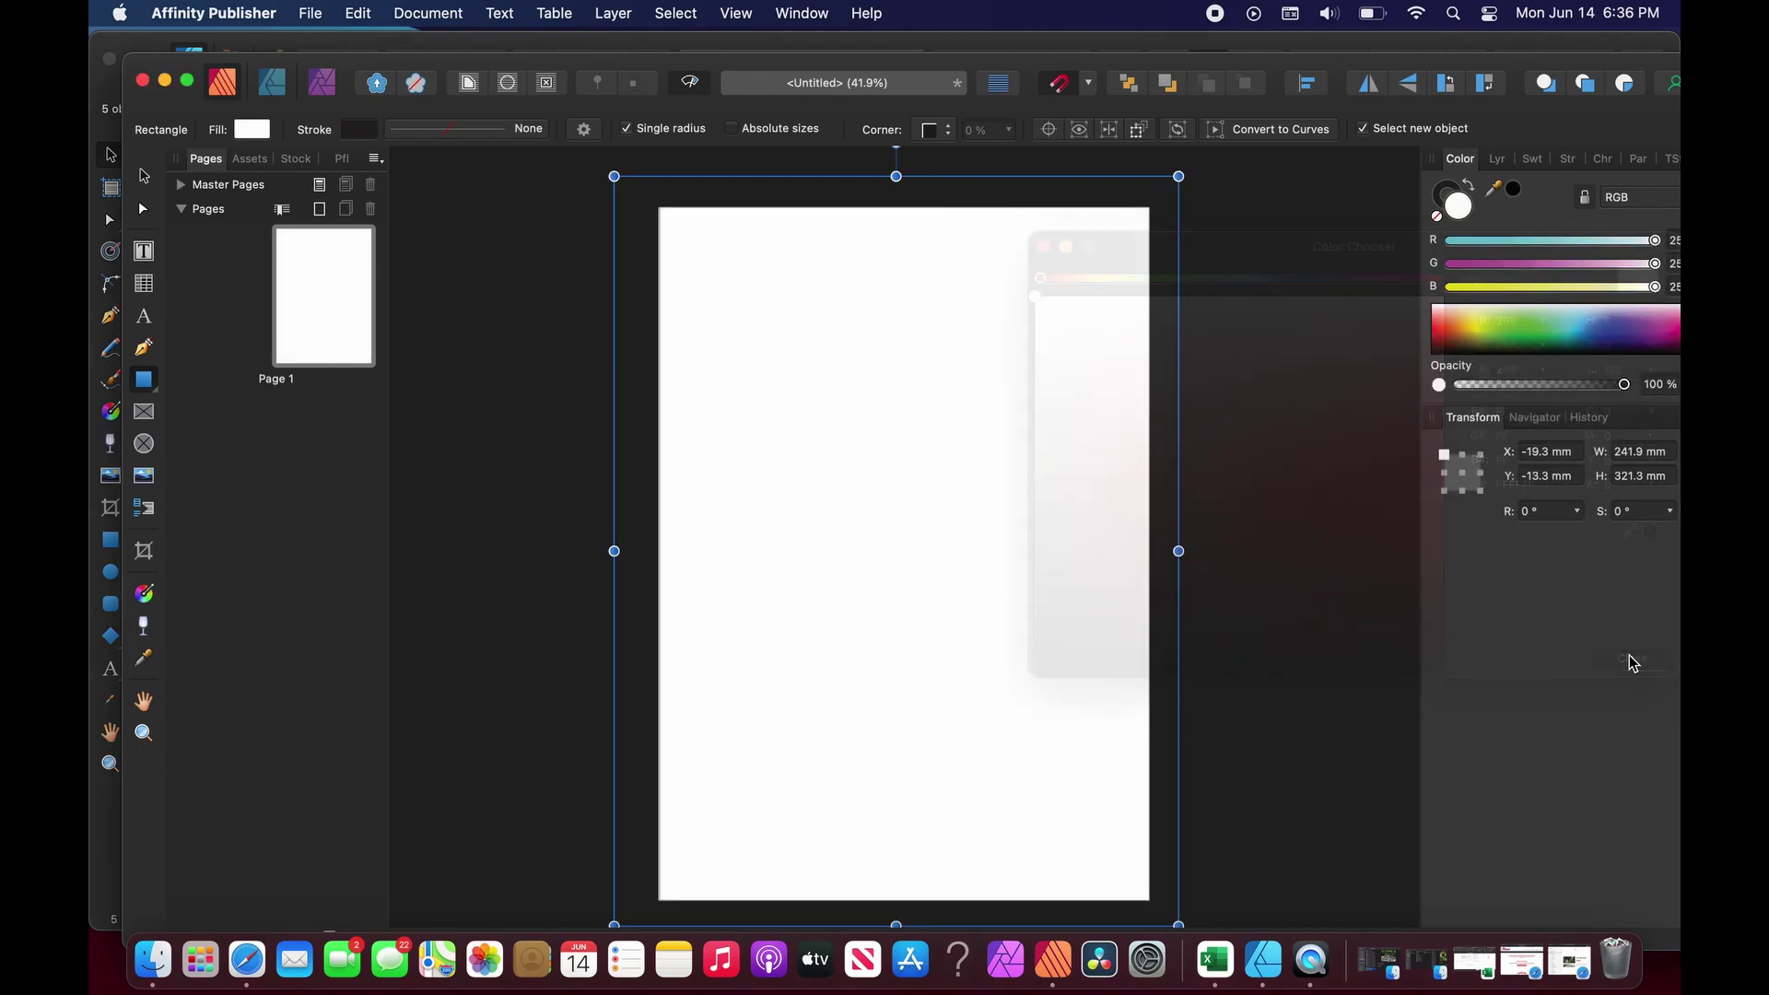
Lock the white background rectangle's layer.
{"action": "left_click", "coordinate": [1498, 159]}
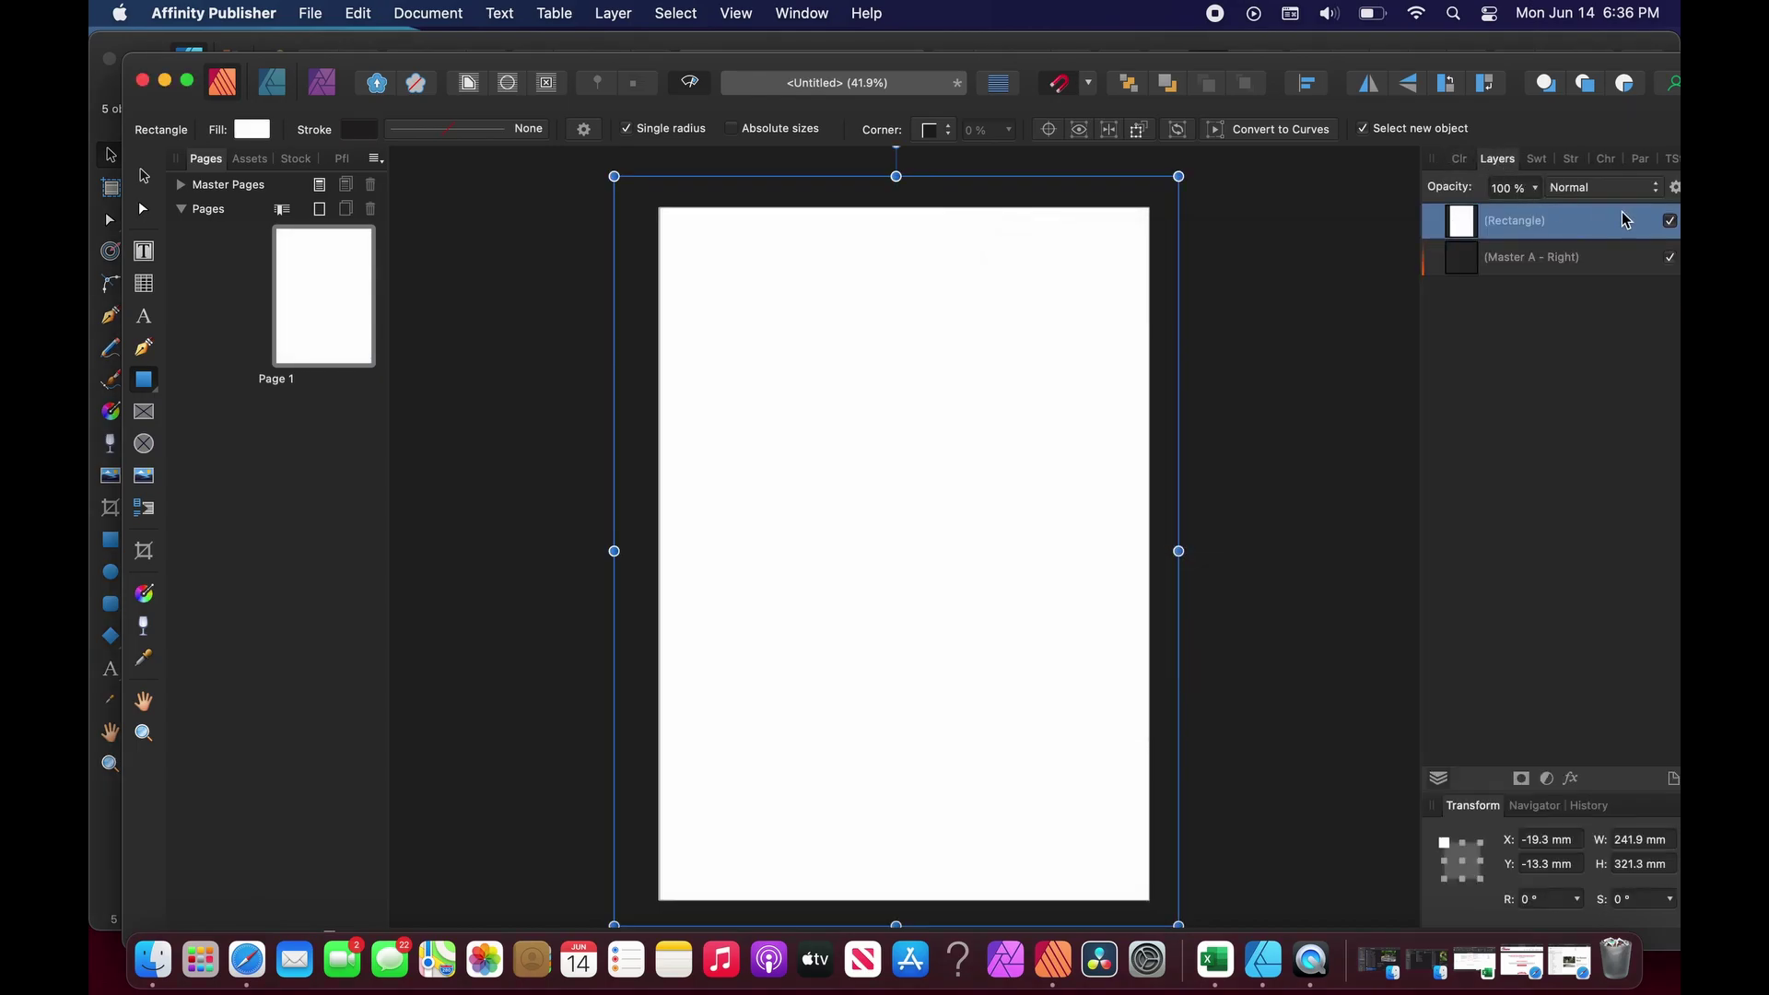
{"action": "left_click_drag", "start_coordinate": [1582, 66], "coordinate": [1548, 63]}
{"action": "left_click", "coordinate": [1666, 184]}
{"action": "left_click", "coordinate": [1463, 371]}
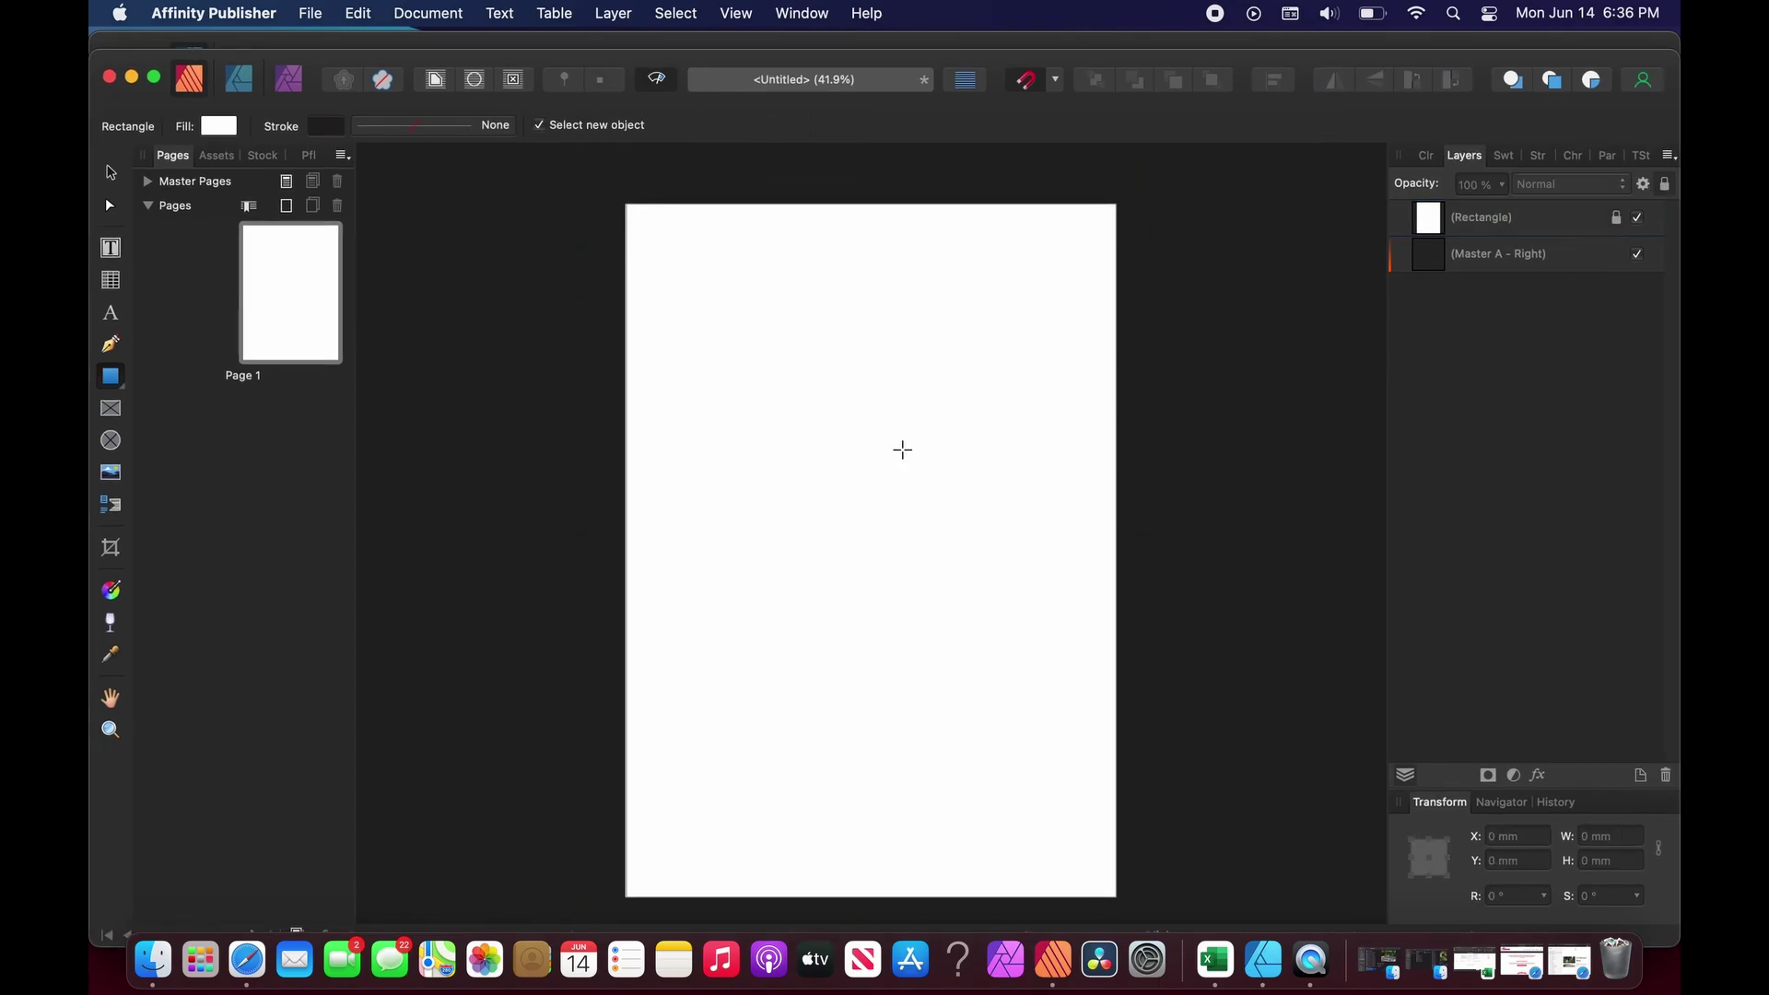
Paste the five colour swatches and move the column toward the page's left edge.
{"action": "key", "text": "super+v"}
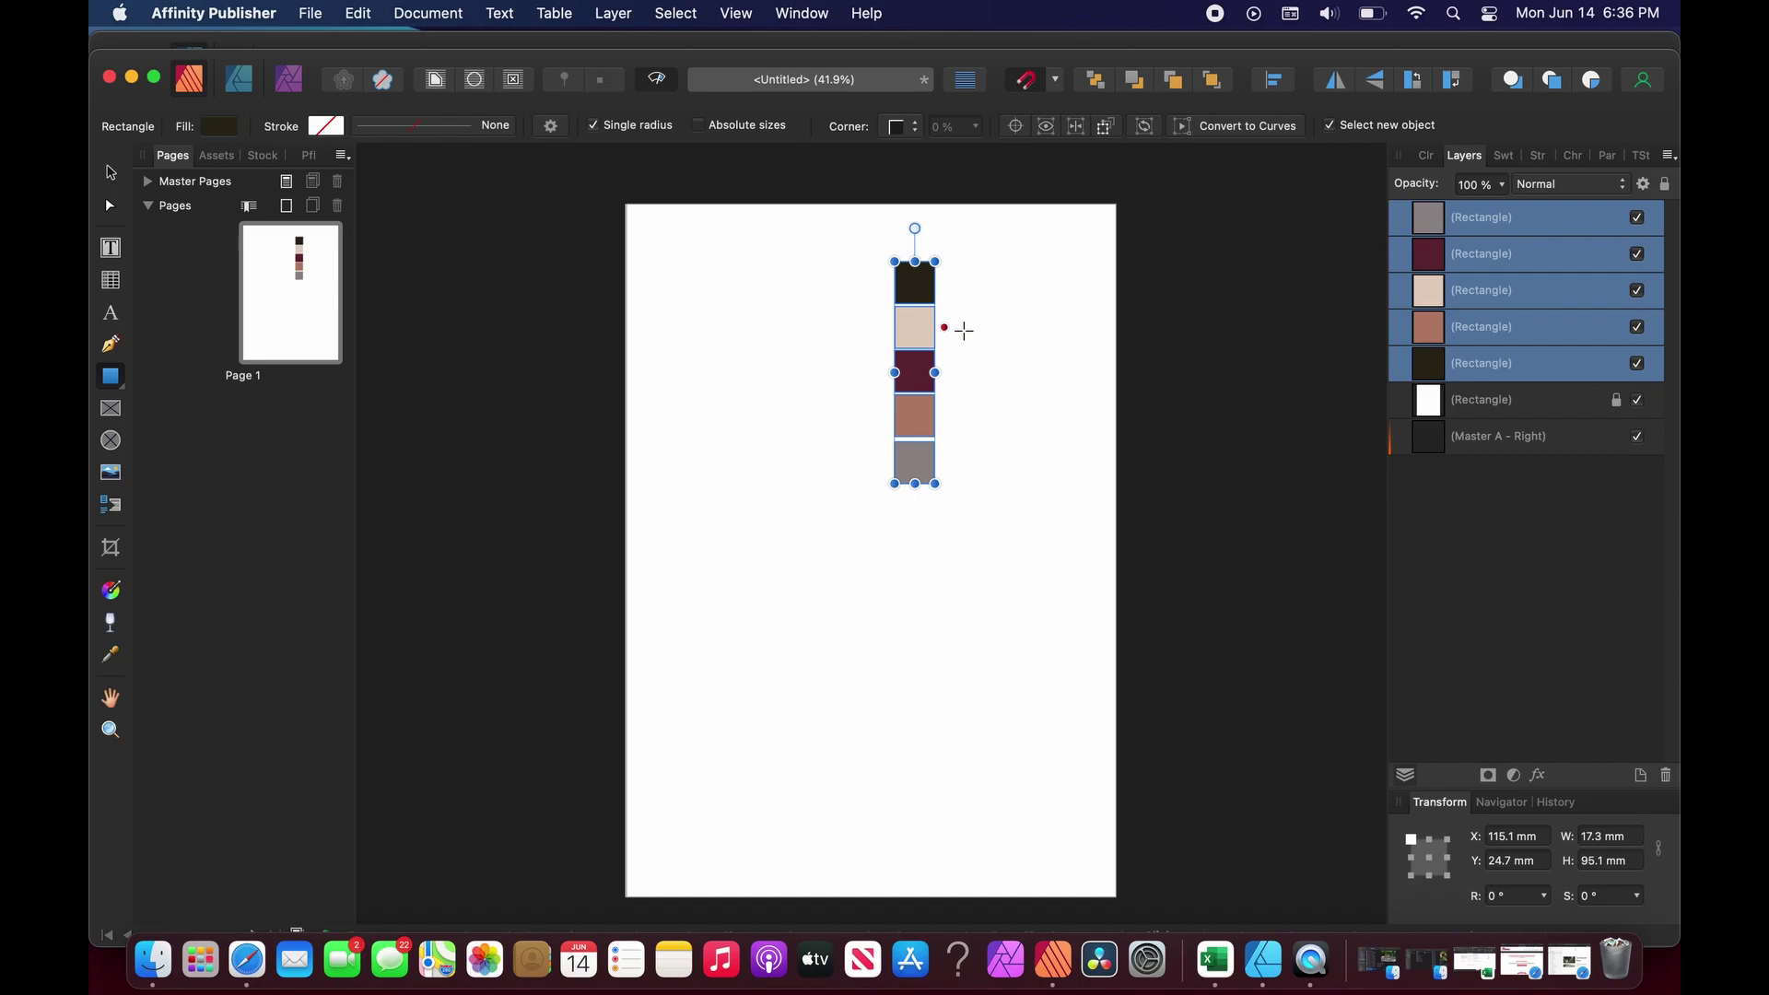
{"action": "left_click", "coordinate": [1146, 368]}
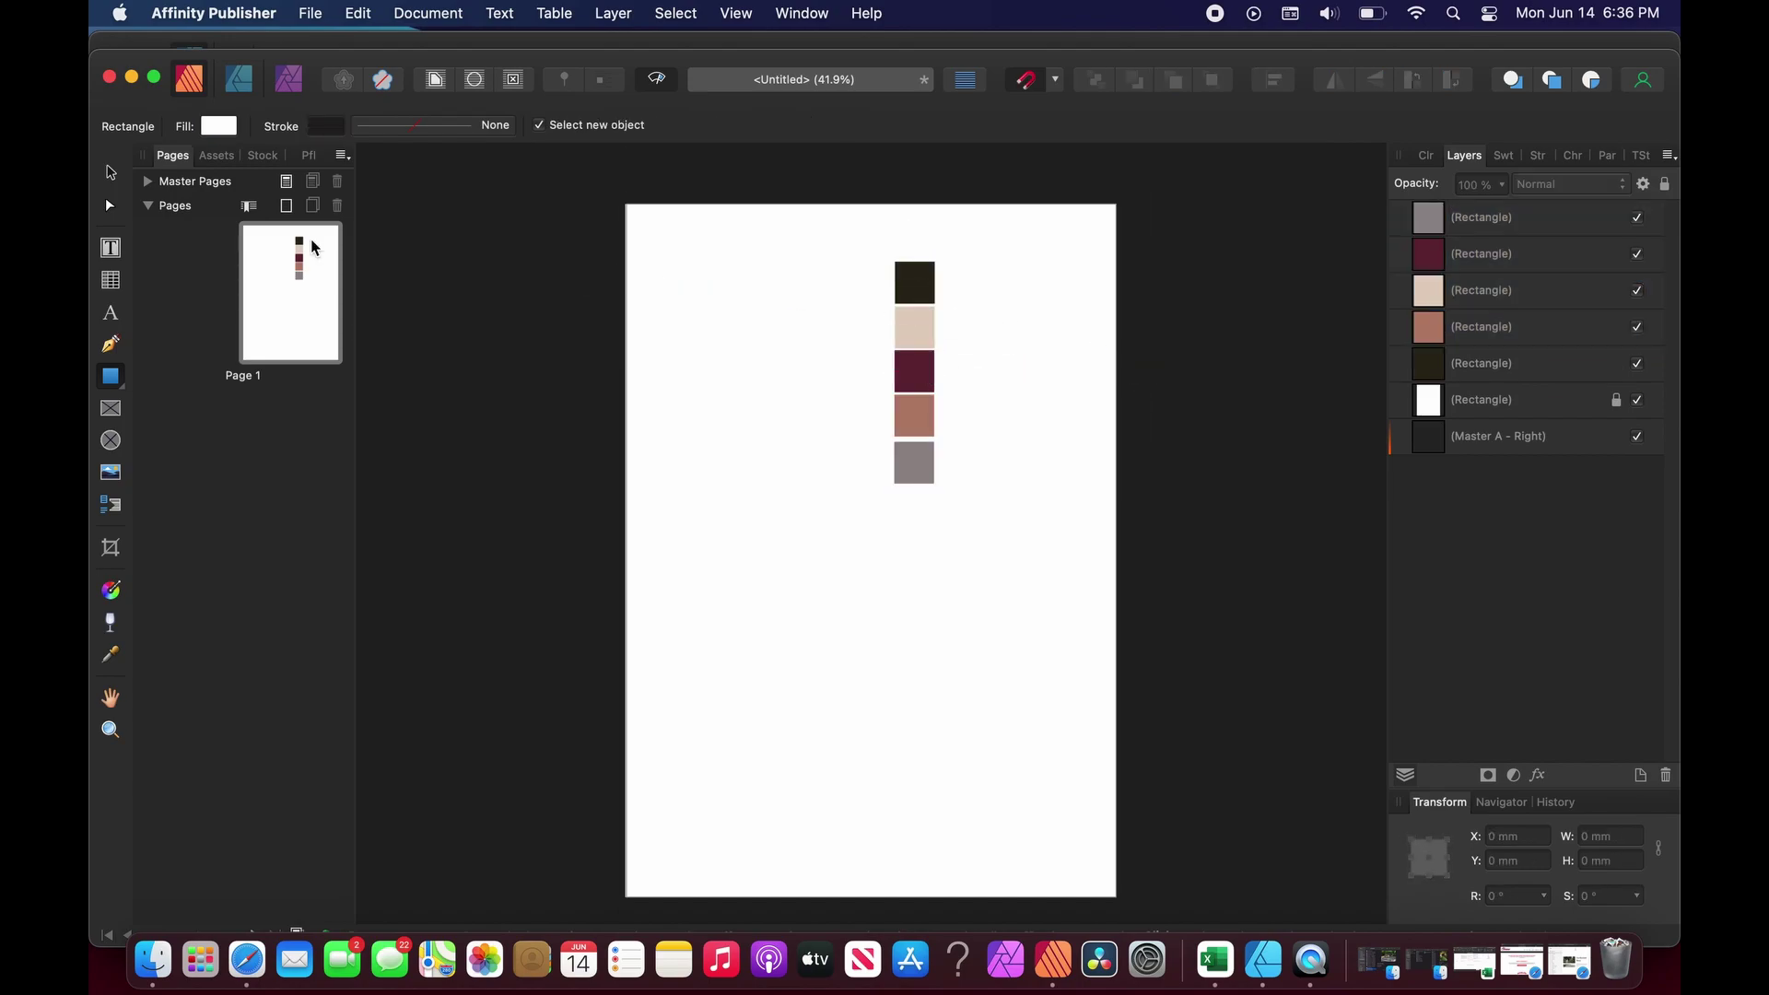
{"action": "key", "text": "v"}
{"action": "left_click_drag", "start_coordinate": [851, 246], "coordinate": [948, 508]}
{"action": "left_click_drag", "start_coordinate": [919, 293], "coordinate": [691, 283]}
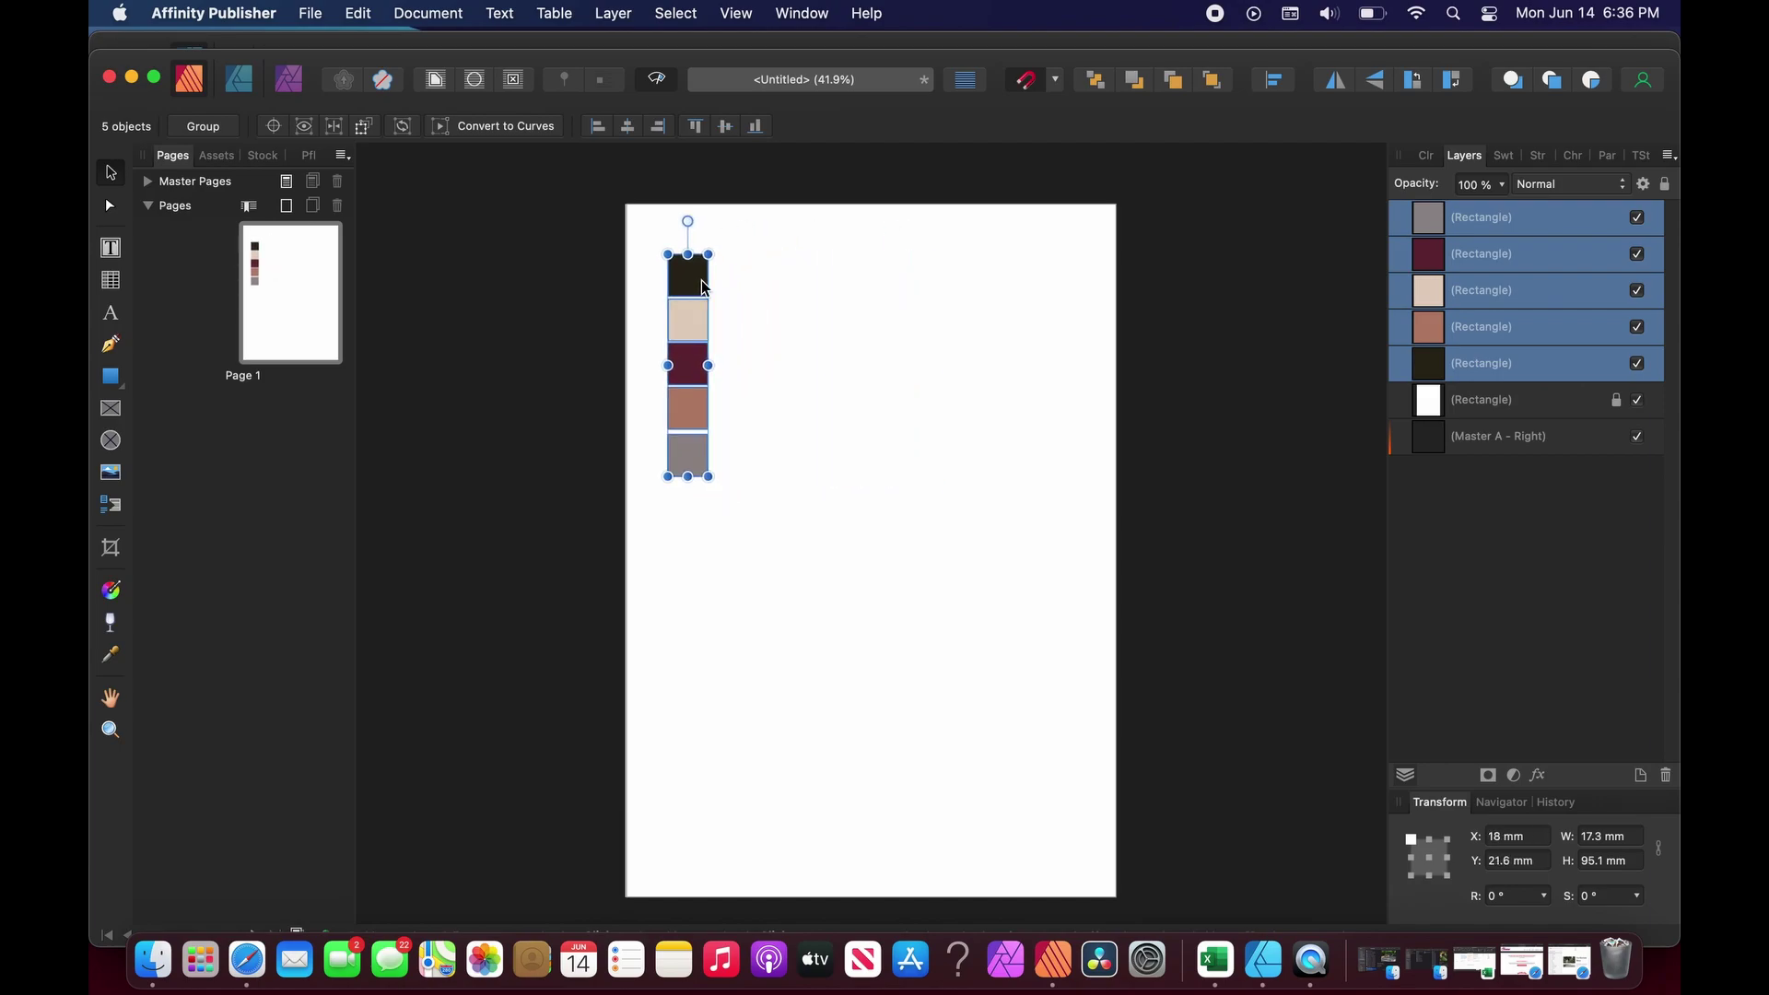
{"action": "left_click", "coordinate": [804, 312]}
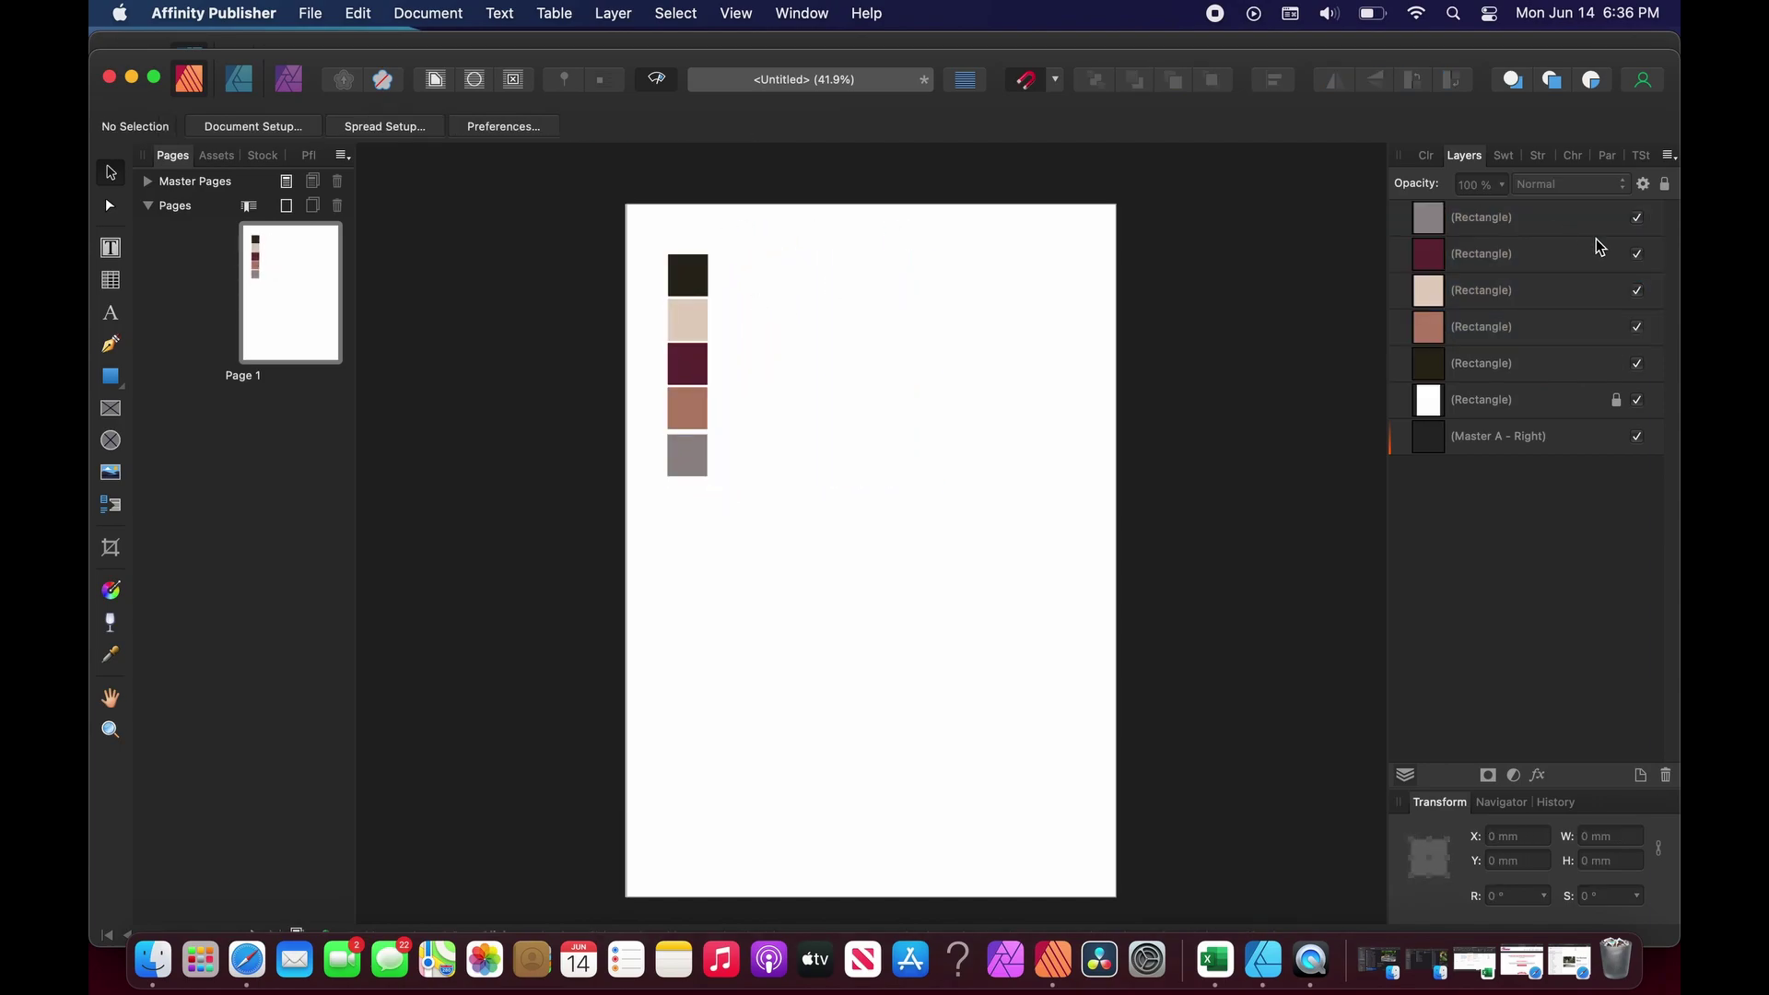
Undo the accidental swatch nesting and select all five colour squares.
{"action": "left_click", "coordinate": [1539, 221]}
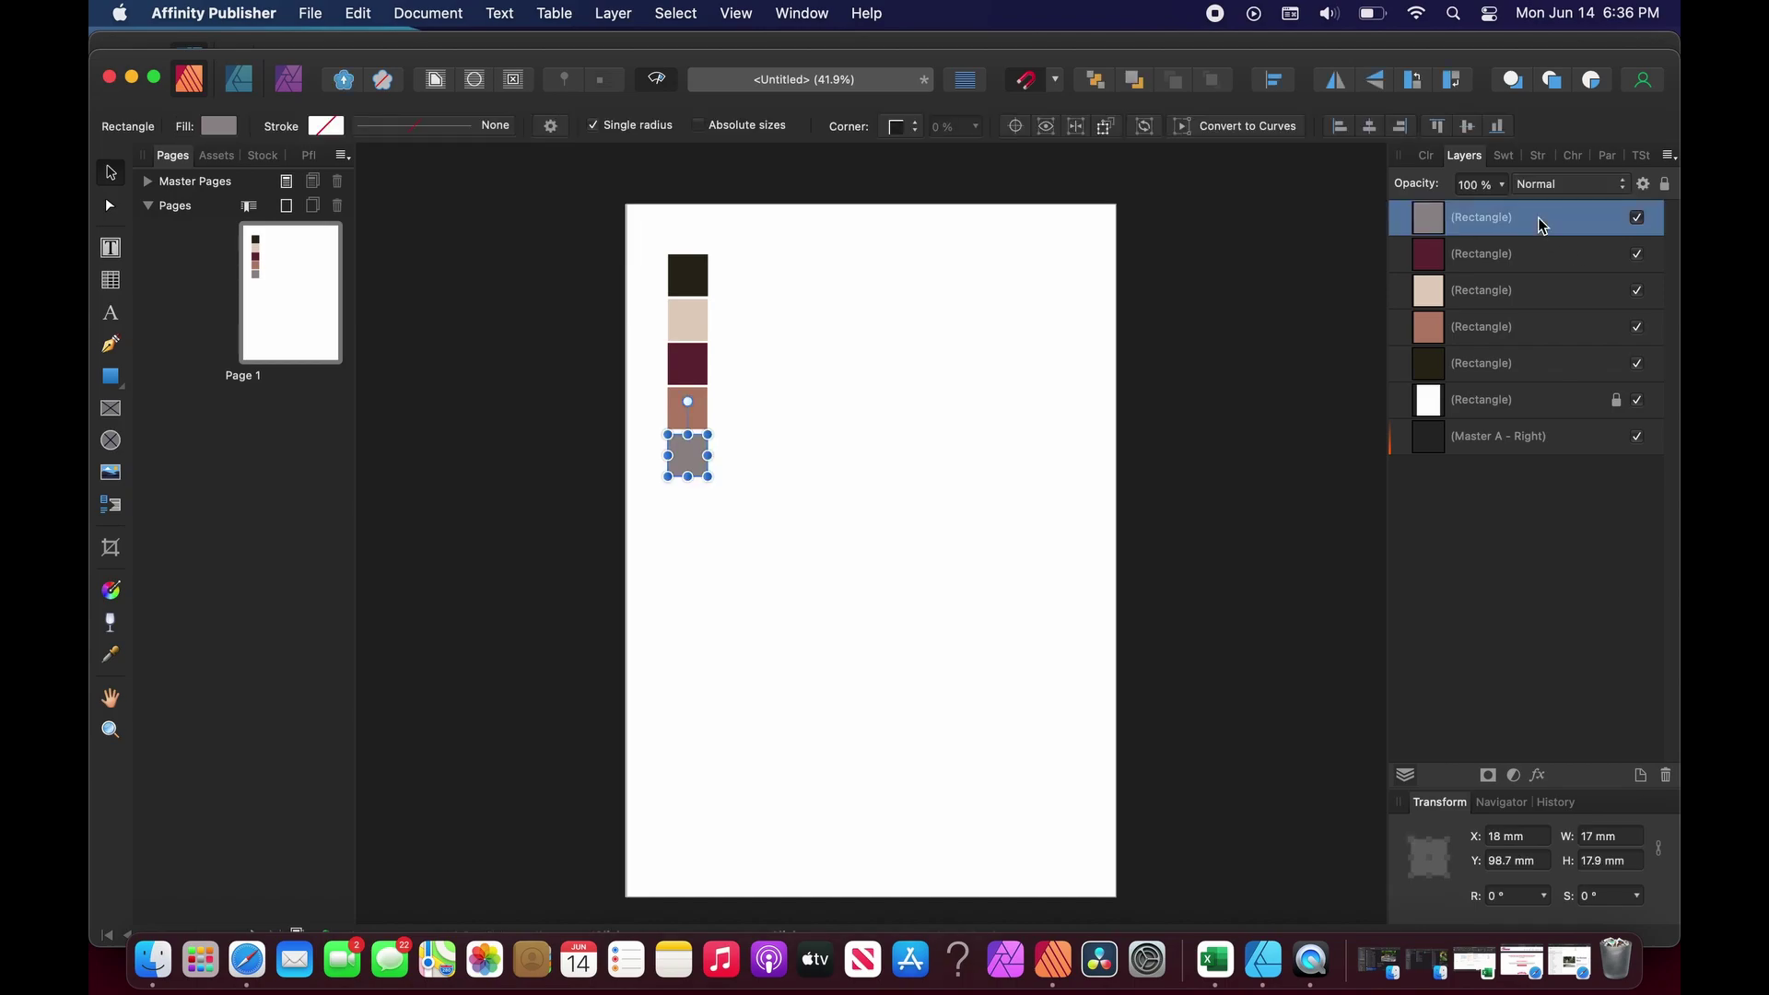
{"action": "left_click", "coordinate": [1531, 367], "text": "shift"}
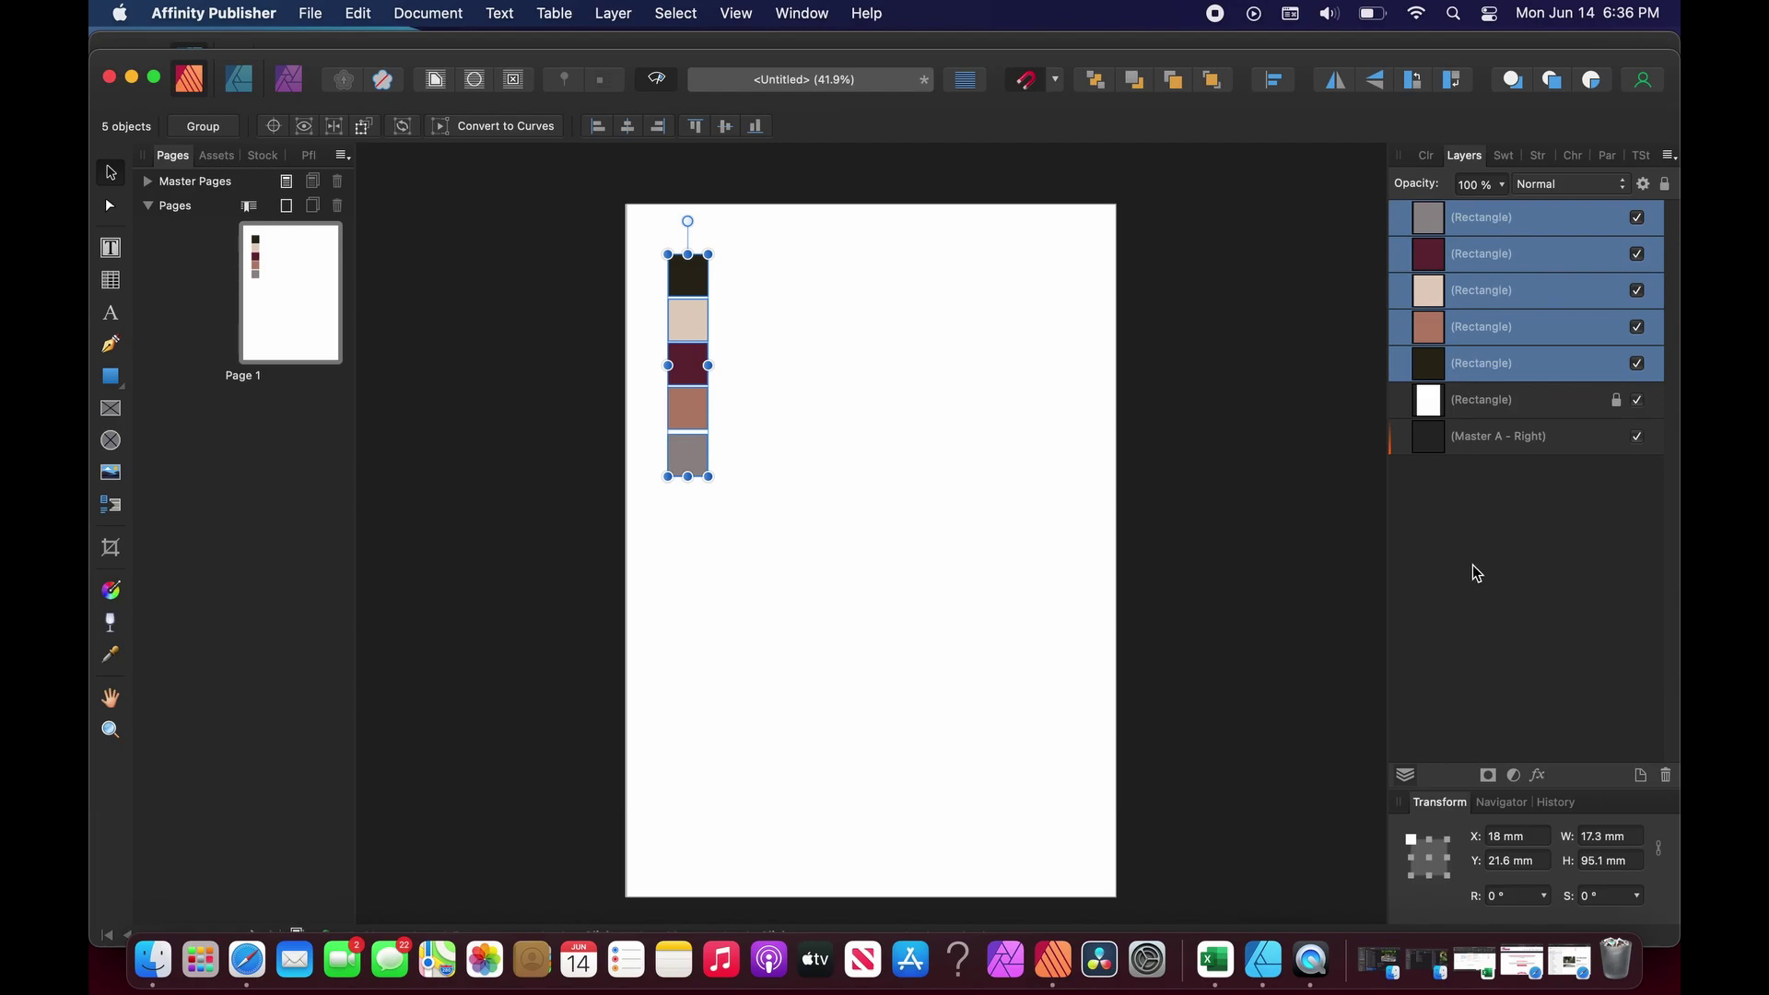
{"action": "left_click", "coordinate": [1490, 535]}
{"action": "mouse_move", "coordinate": [1477, 255]}
{"action": "left_mouse_down"}
{"action": "mouse_move", "coordinate": [1513, 237]}
{"action": "mouse_move", "coordinate": [1476, 262]}
{"action": "left_mouse_up"}
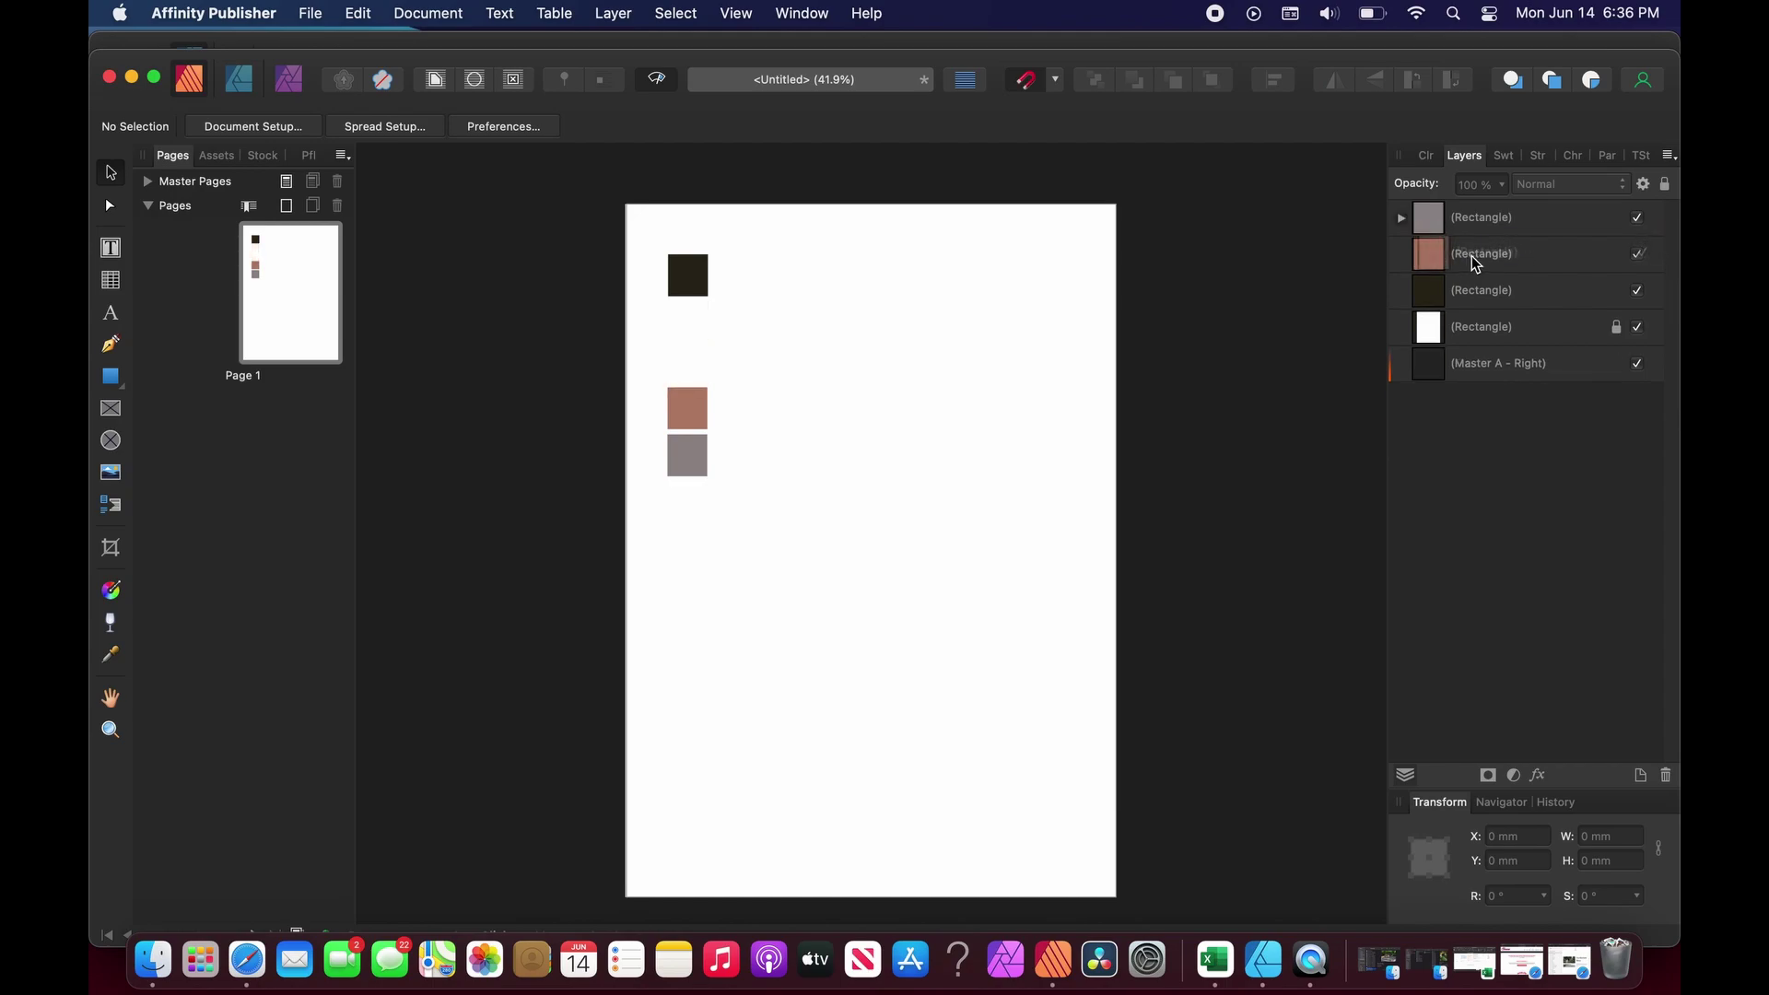
{"action": "key", "text": "super+z"}
{"action": "key", "text": "super+z"}
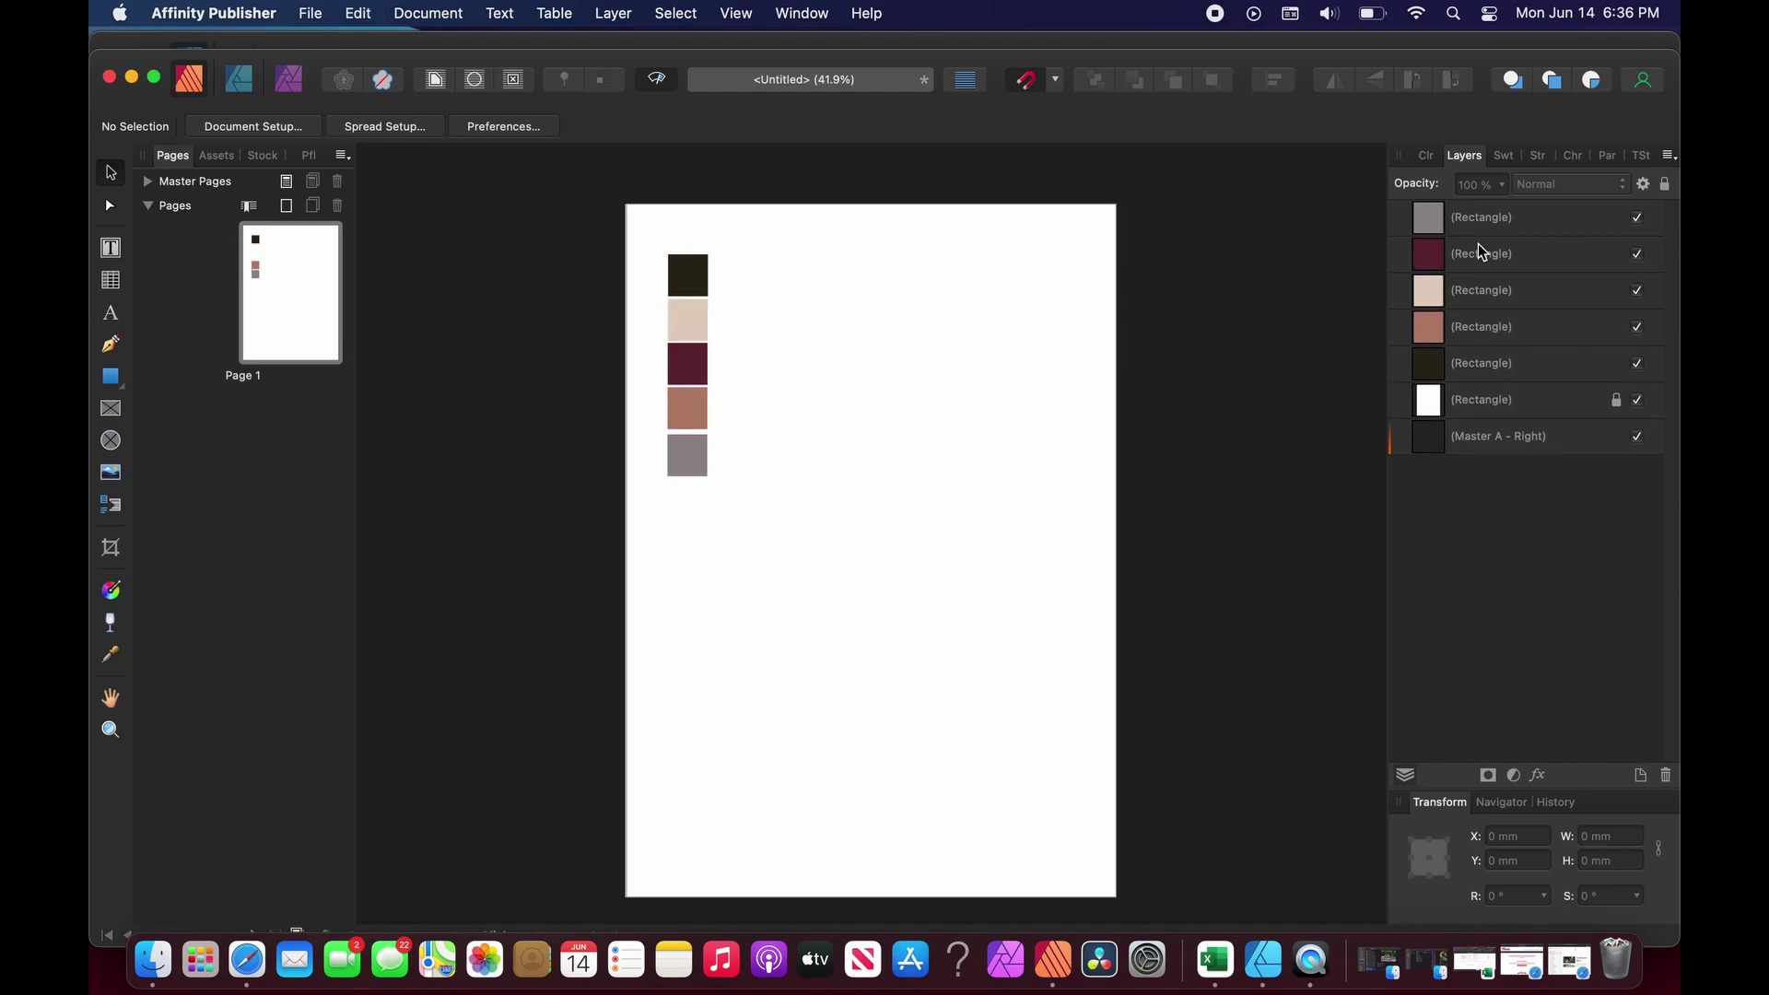
{"action": "left_click", "coordinate": [1483, 365]}
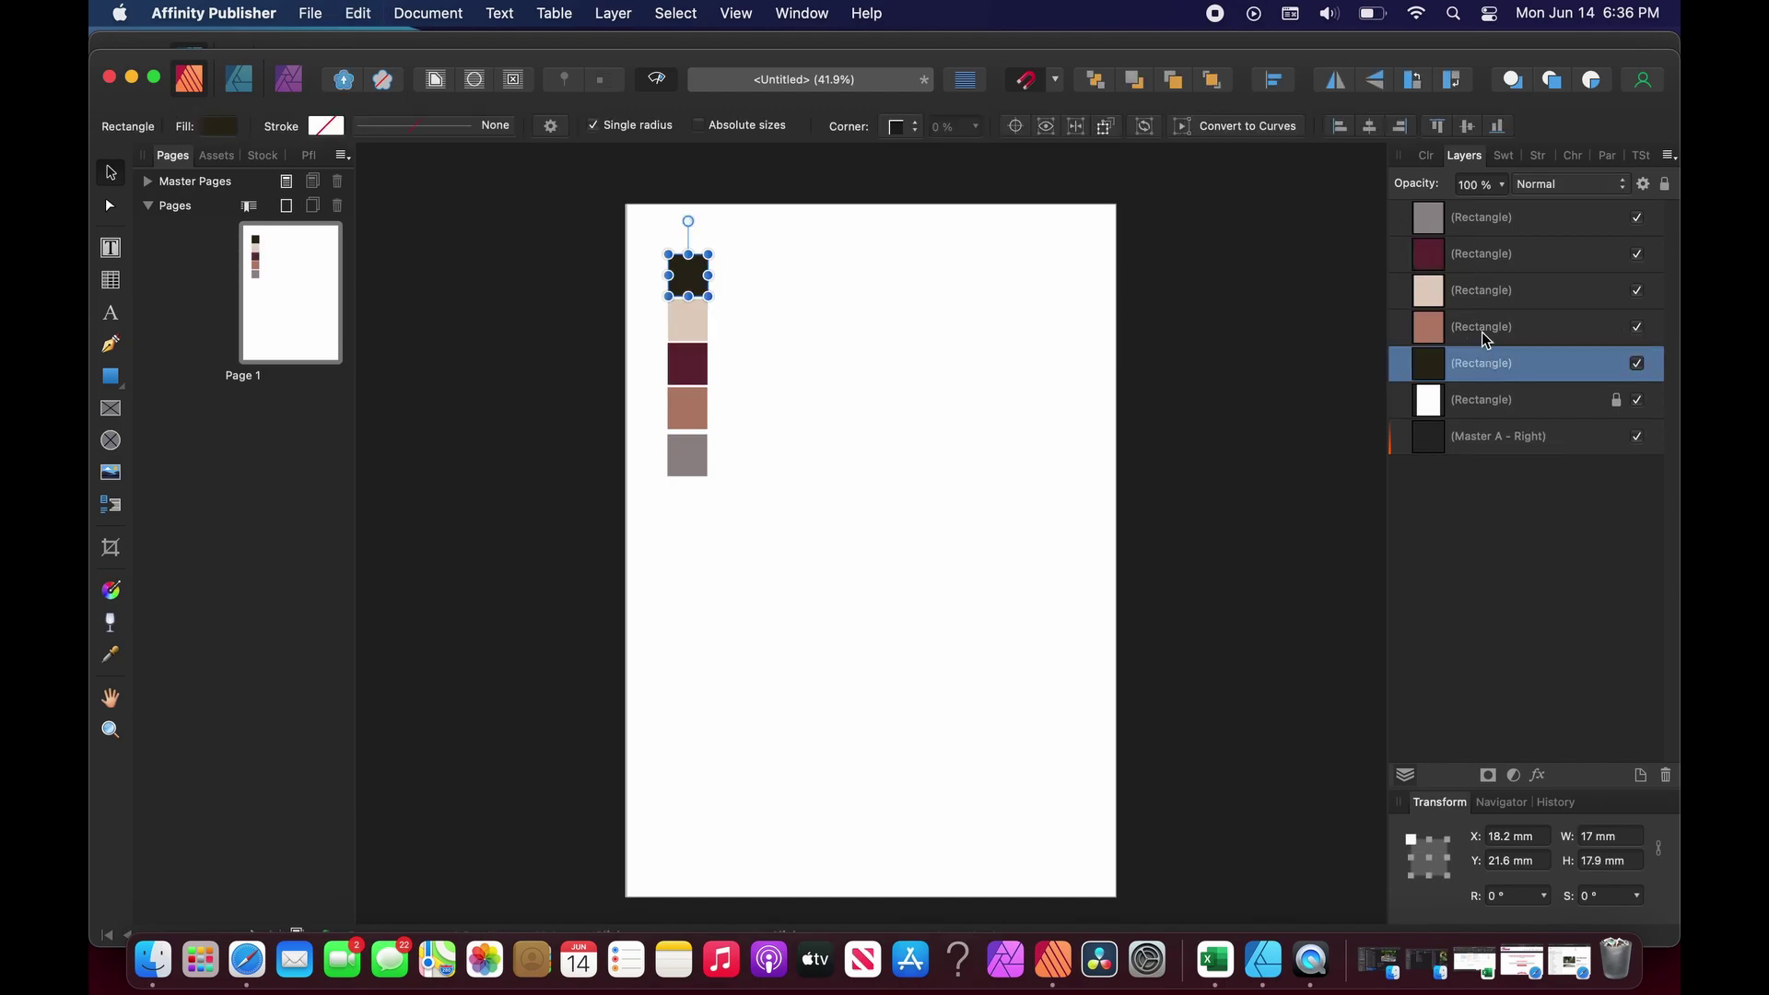
{"action": "left_click", "coordinate": [1491, 221], "text": "shift"}
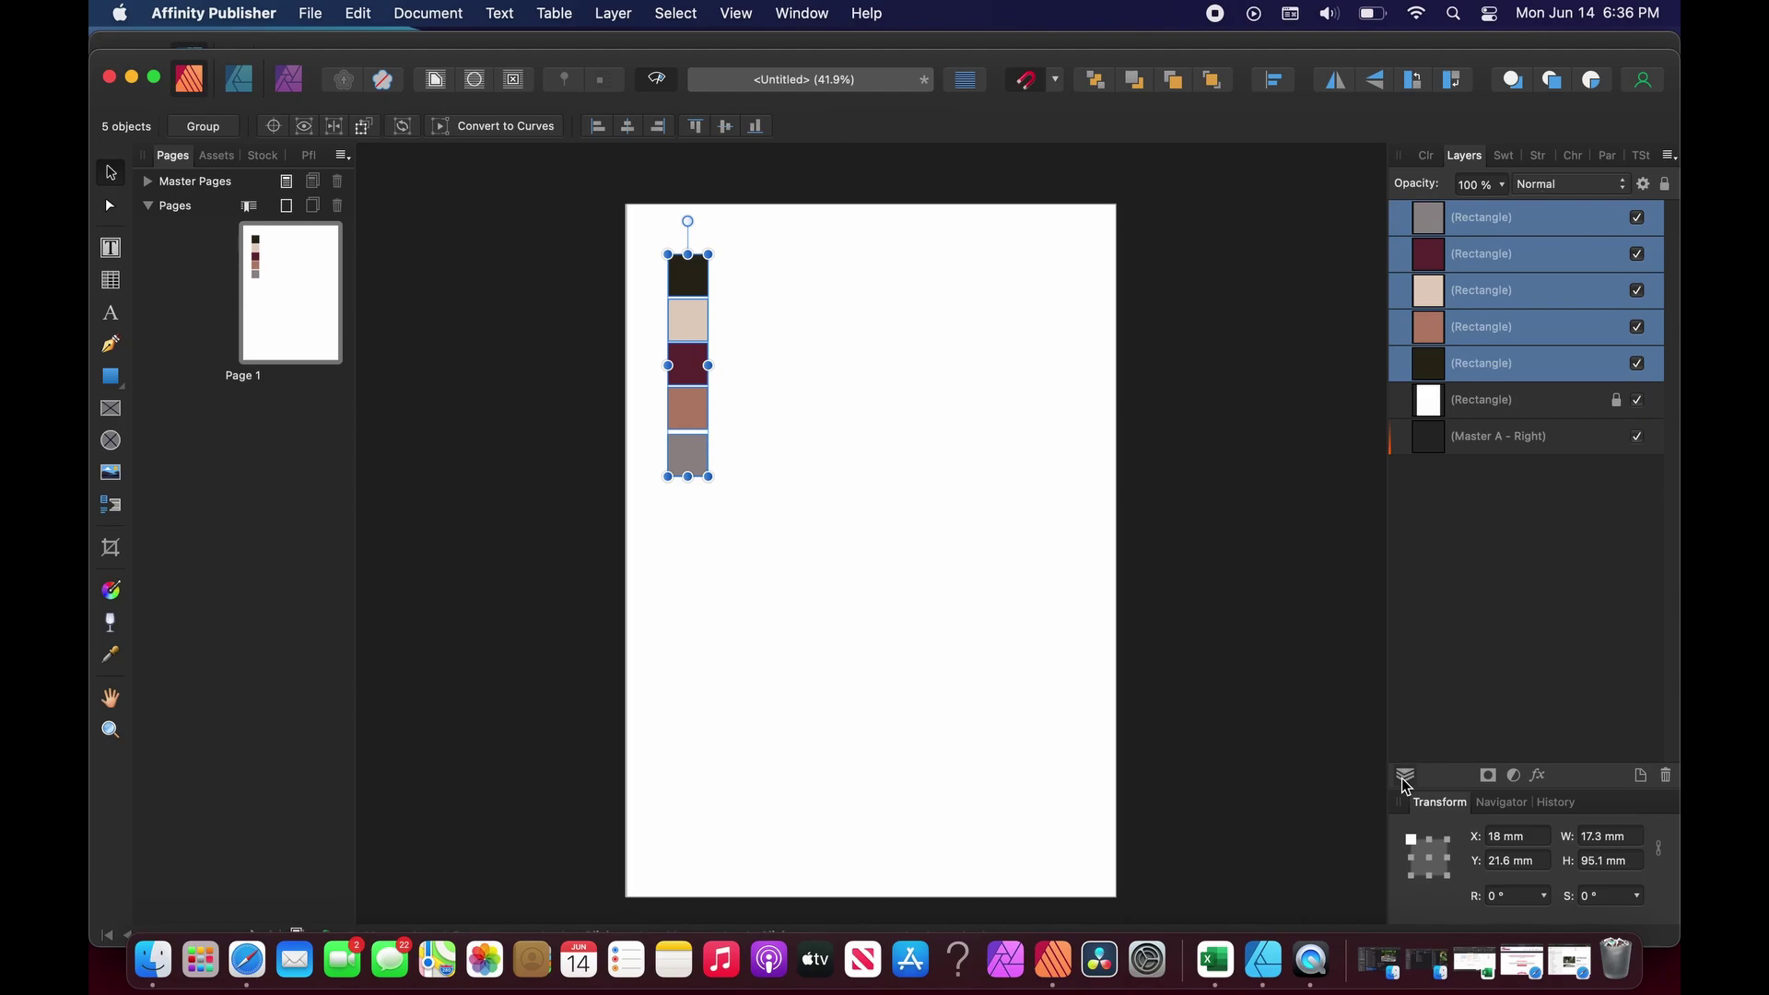
Add a new layer named Colors.
{"action": "left_click", "coordinate": [1557, 659]}
{"action": "left_click", "coordinate": [1641, 776]}
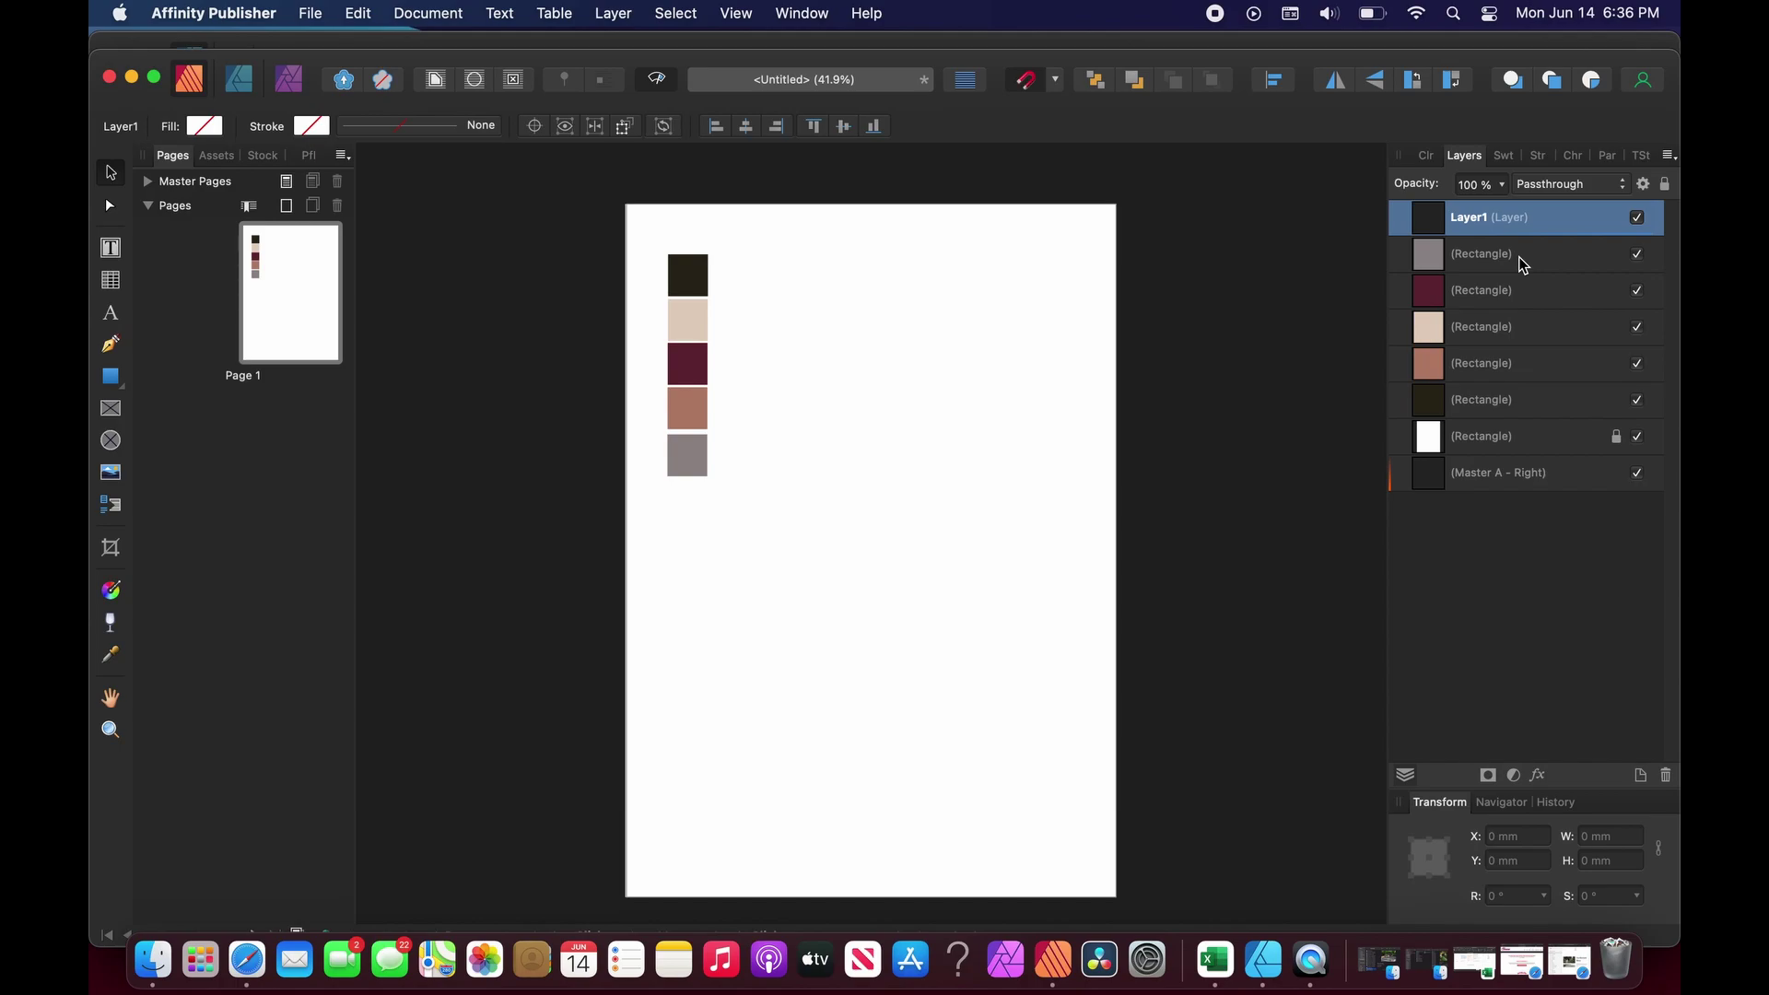
{"action": "double_click", "coordinate": [1474, 217]}
{"action": "type", "text": "Color"}
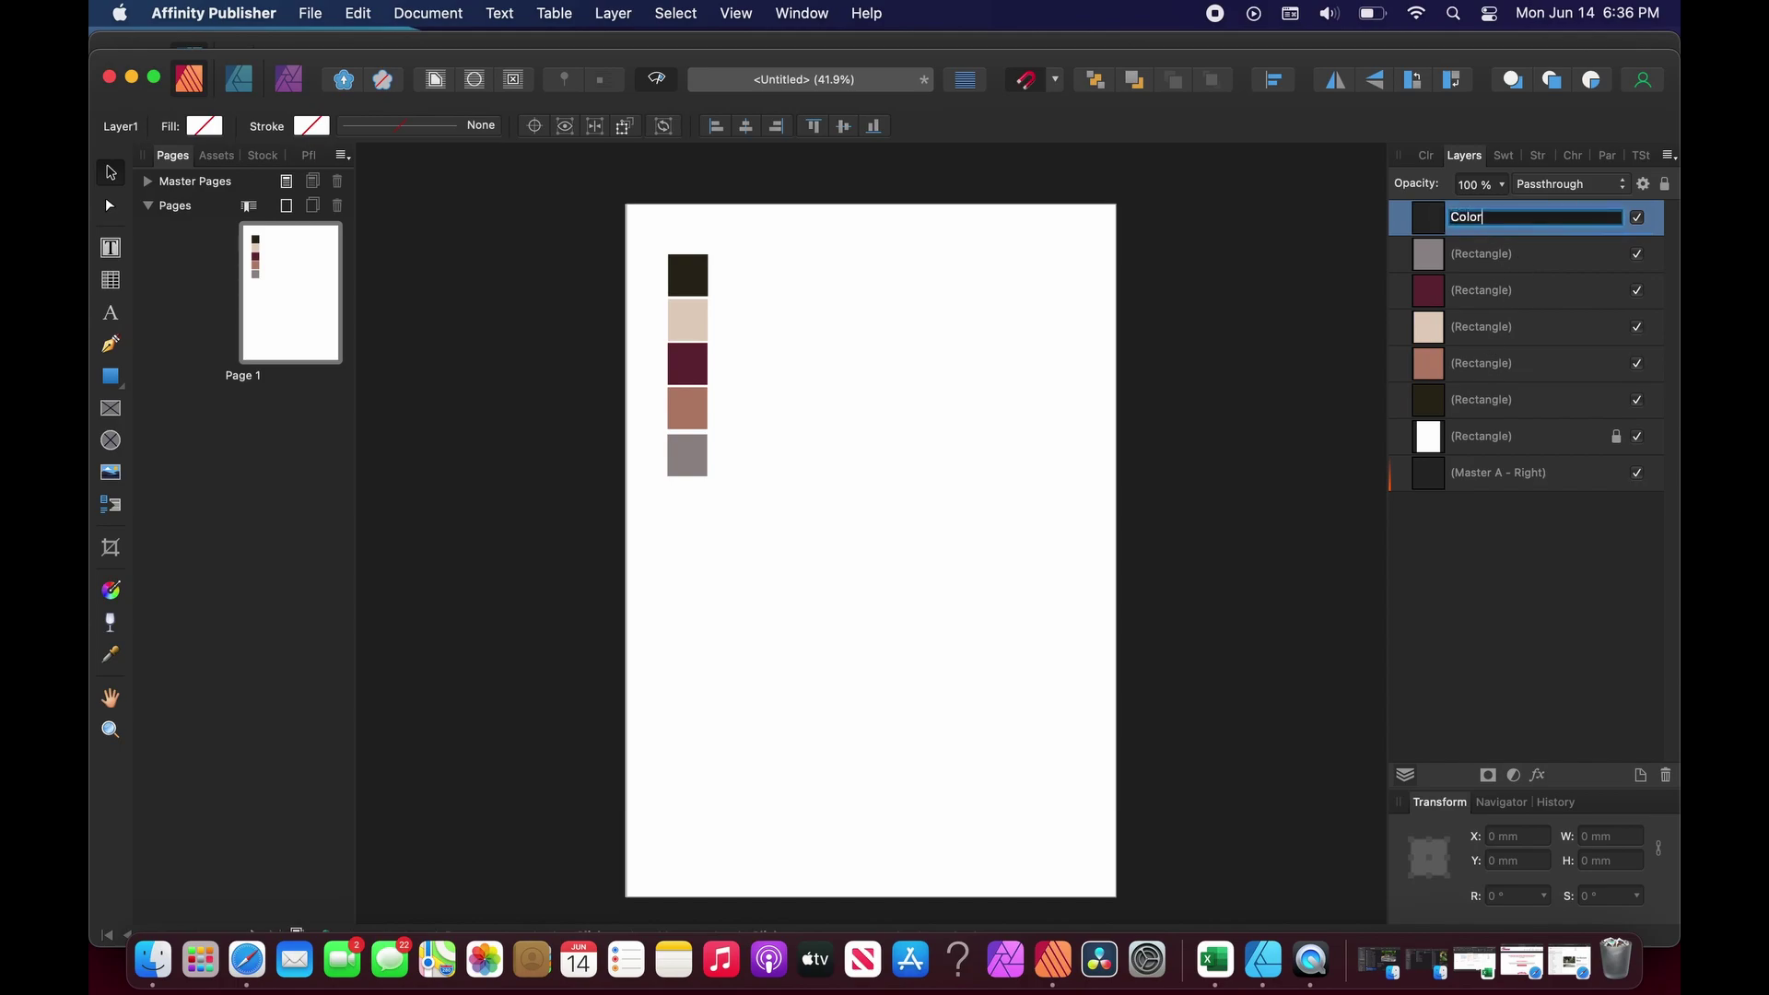
{"action": "type", "text": "s"}
{"action": "key", "text": "Return"}
Move the five square layers into the Colors layer.
{"action": "left_click", "coordinate": [1498, 263]}
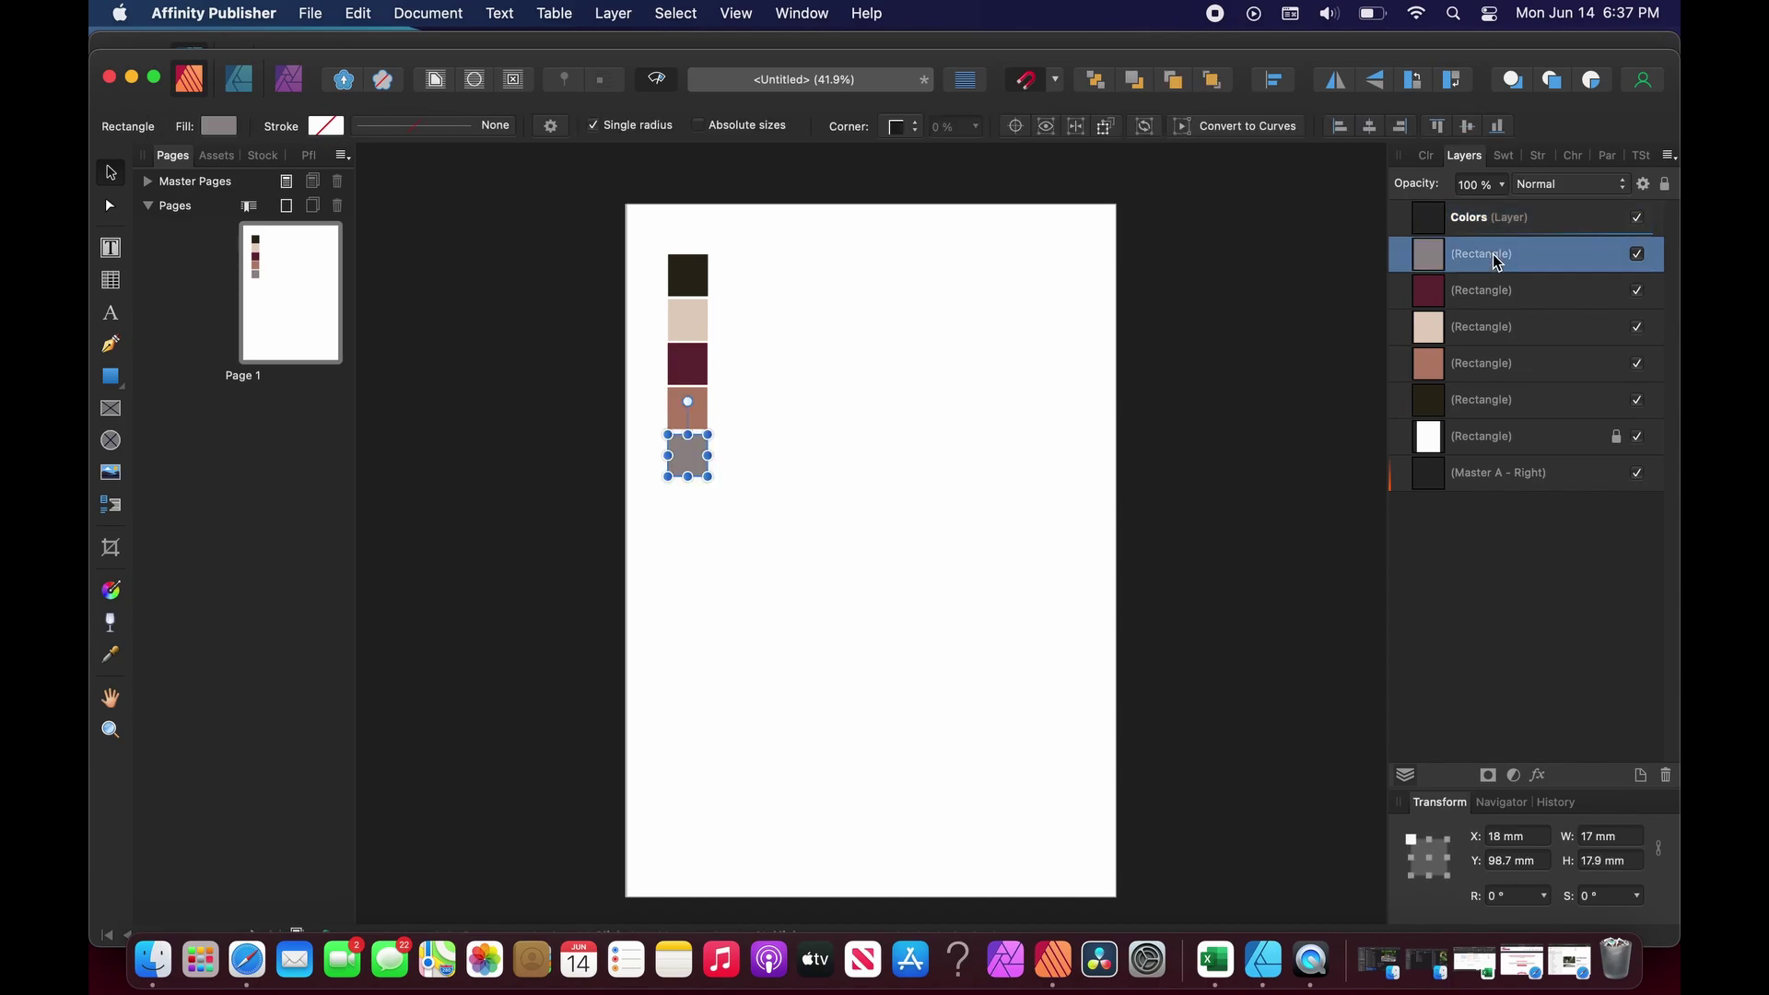
{"action": "left_click", "coordinate": [1497, 399], "text": "shift"}
{"action": "left_click_drag", "start_coordinate": [1465, 268], "coordinate": [1512, 254]}
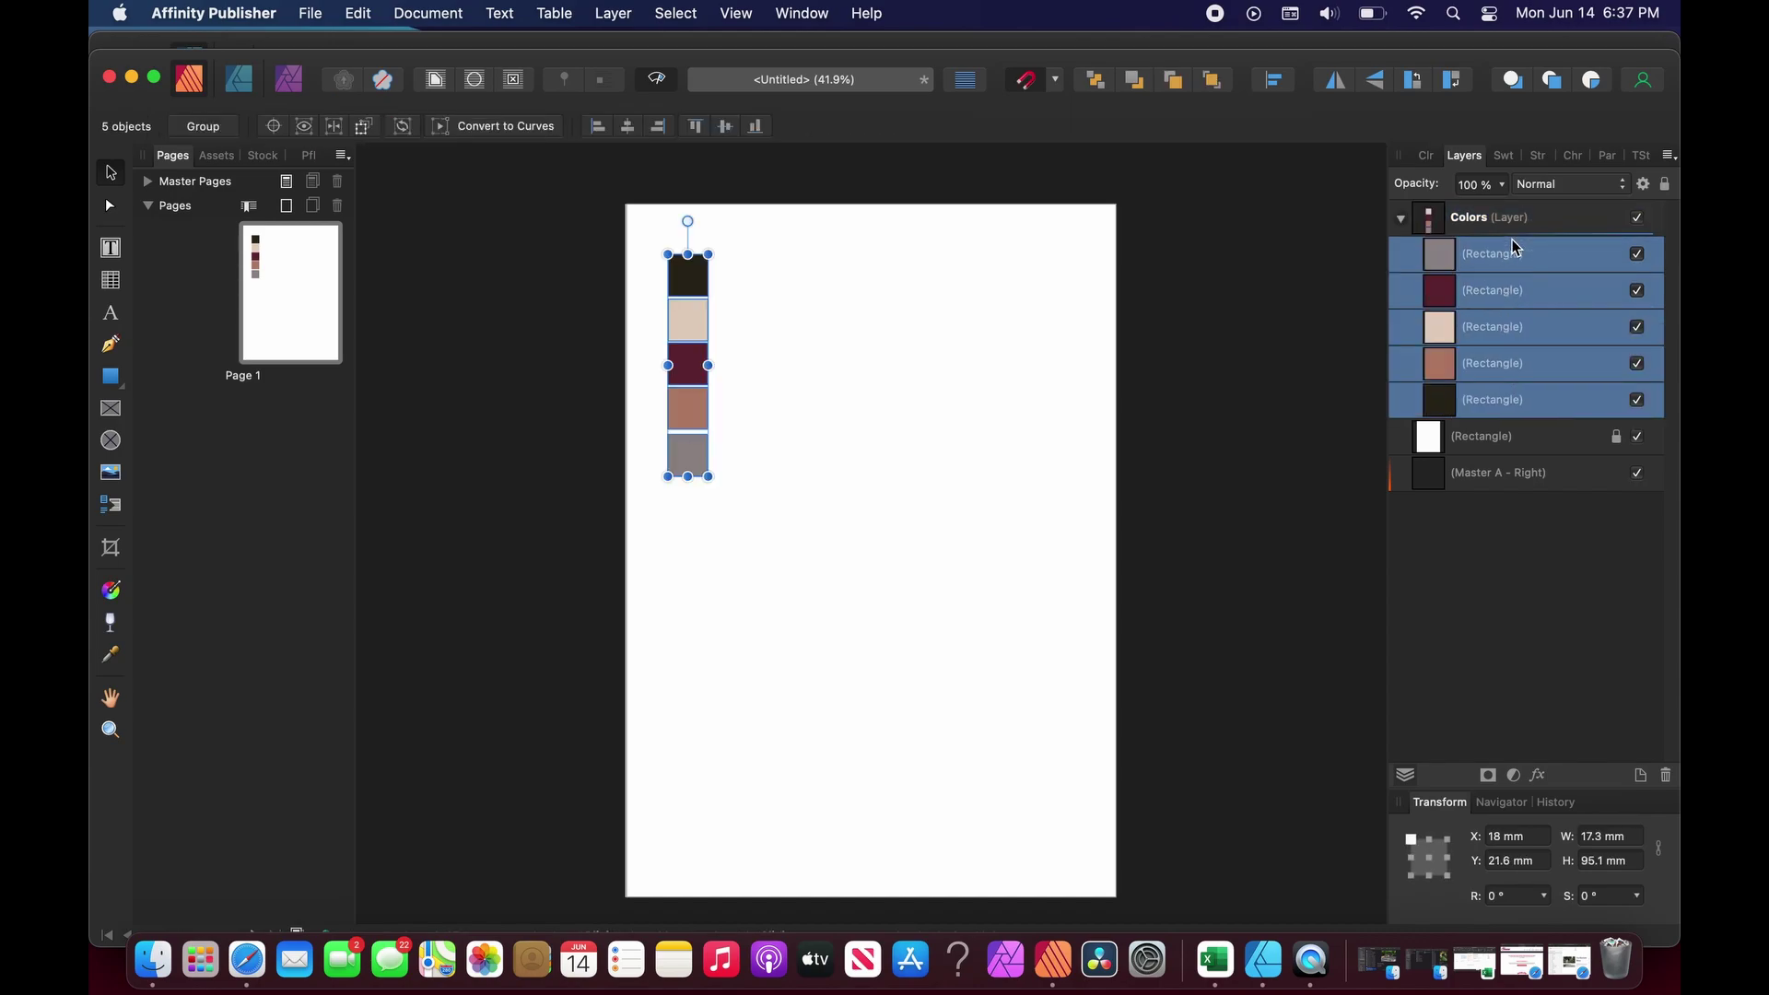
{"action": "left_click", "coordinate": [1513, 573]}
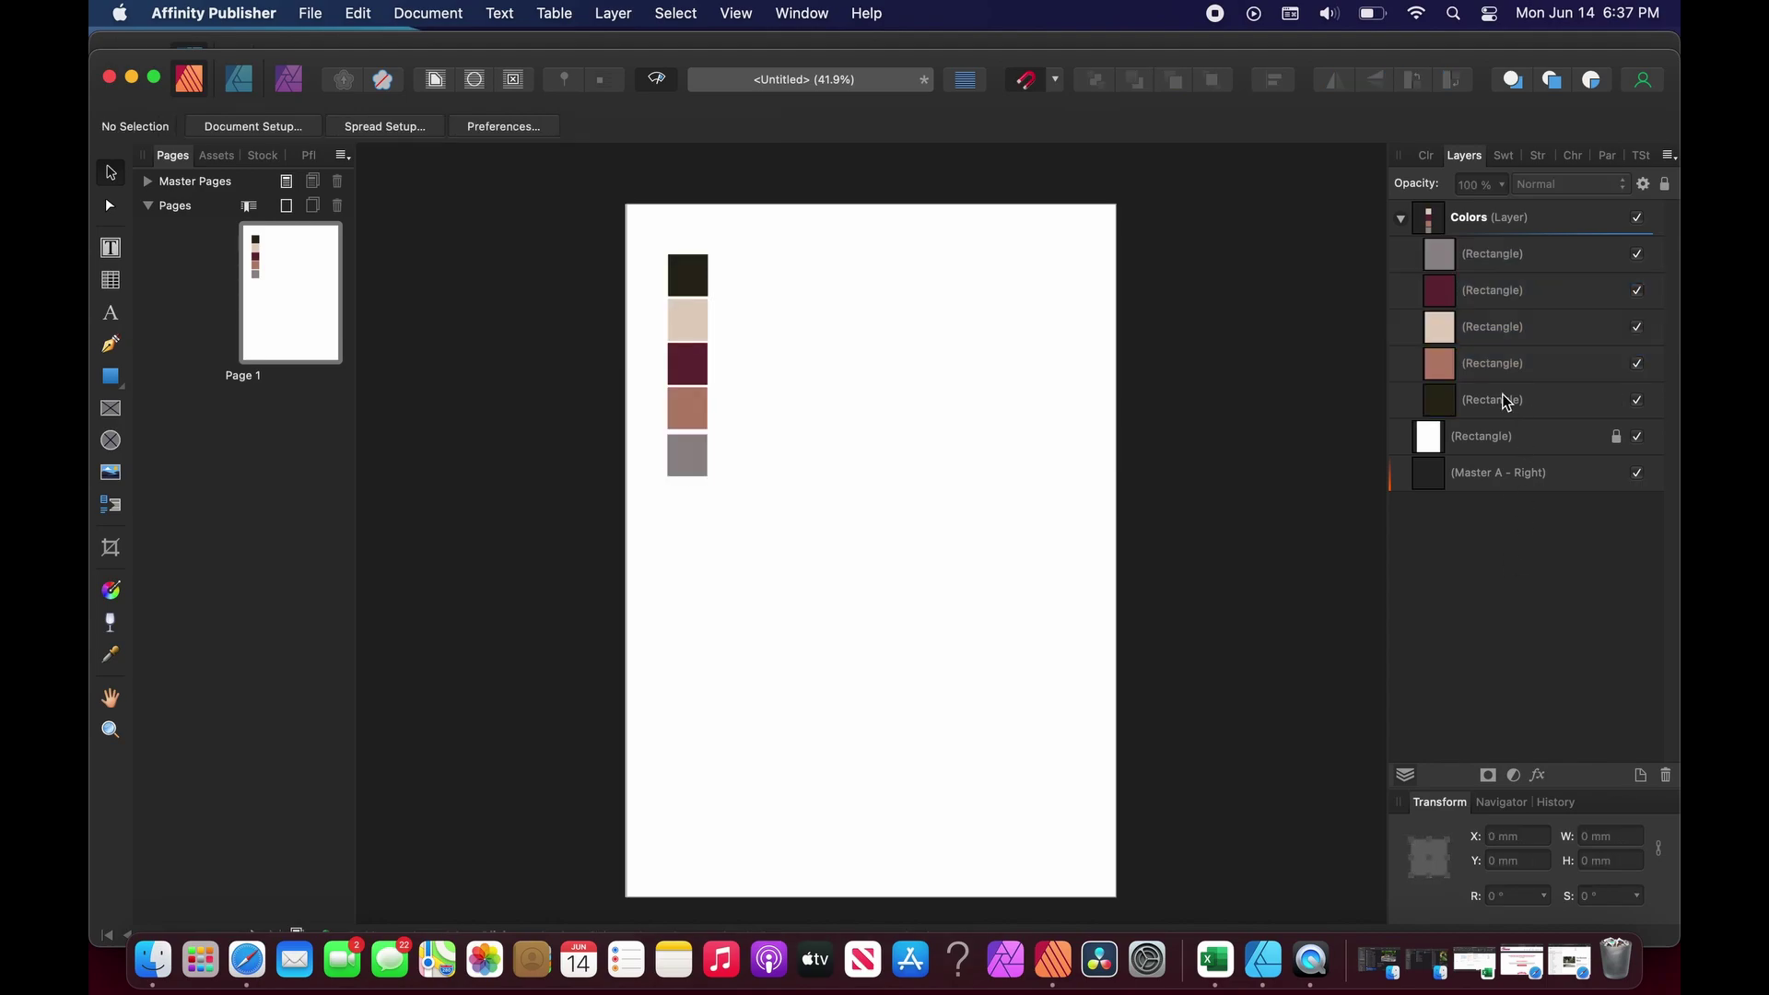
Copy the dark square's fill hex code 292718 from the Color Chooser.
{"action": "left_click", "coordinate": [680, 275]}
{"action": "left_click", "coordinate": [1434, 158]}
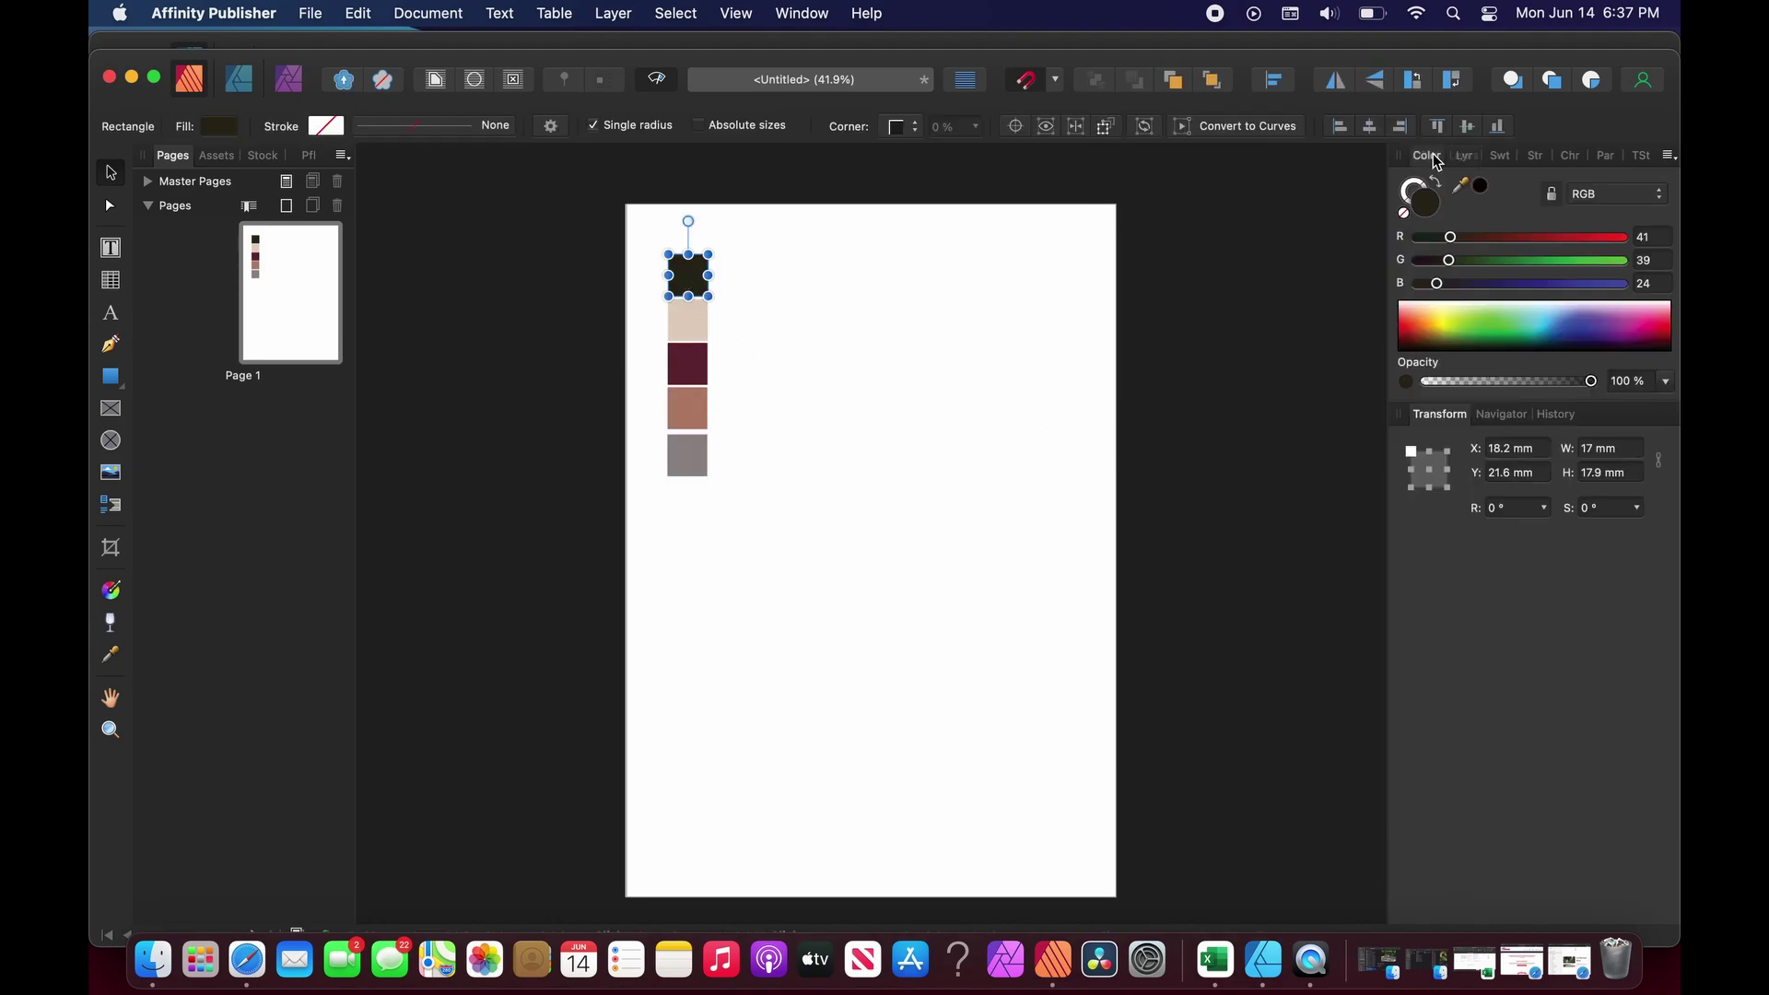
{"action": "double_click", "coordinate": [1431, 203]}
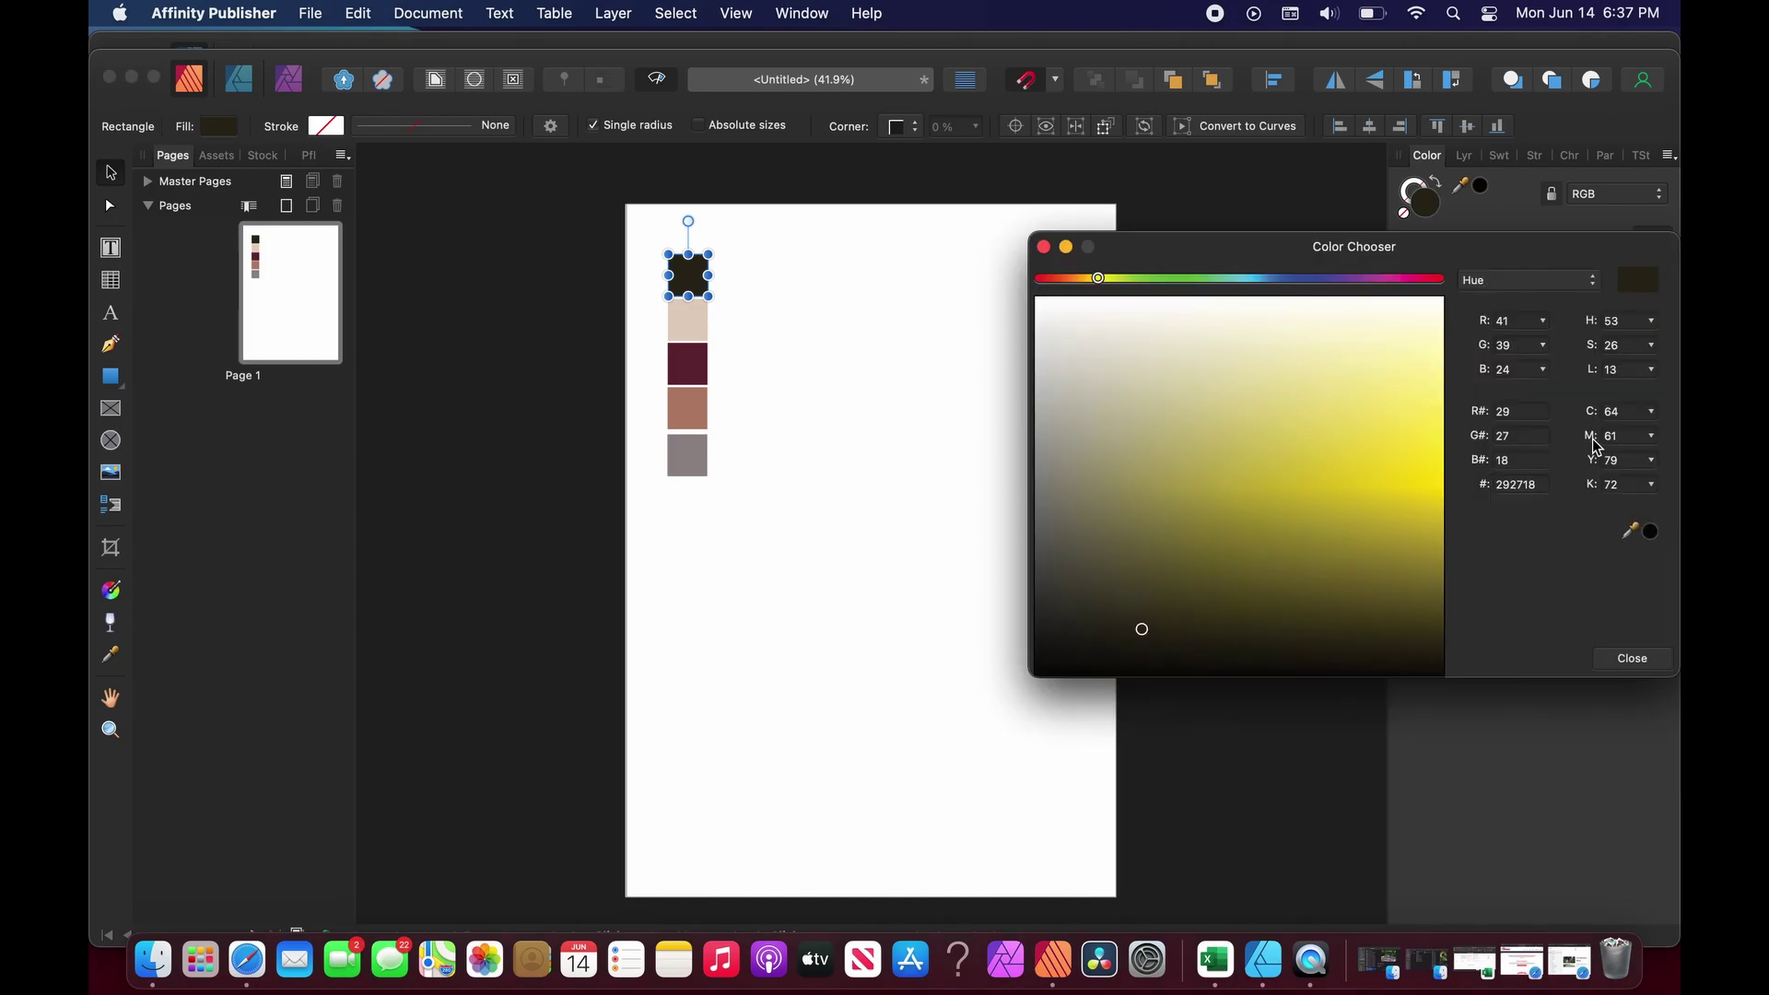
{"action": "left_click", "coordinate": [1549, 483]}
{"action": "key", "text": "super+c"}
{"action": "left_click", "coordinate": [1044, 247]}
{"action": "left_click", "coordinate": [923, 263]}
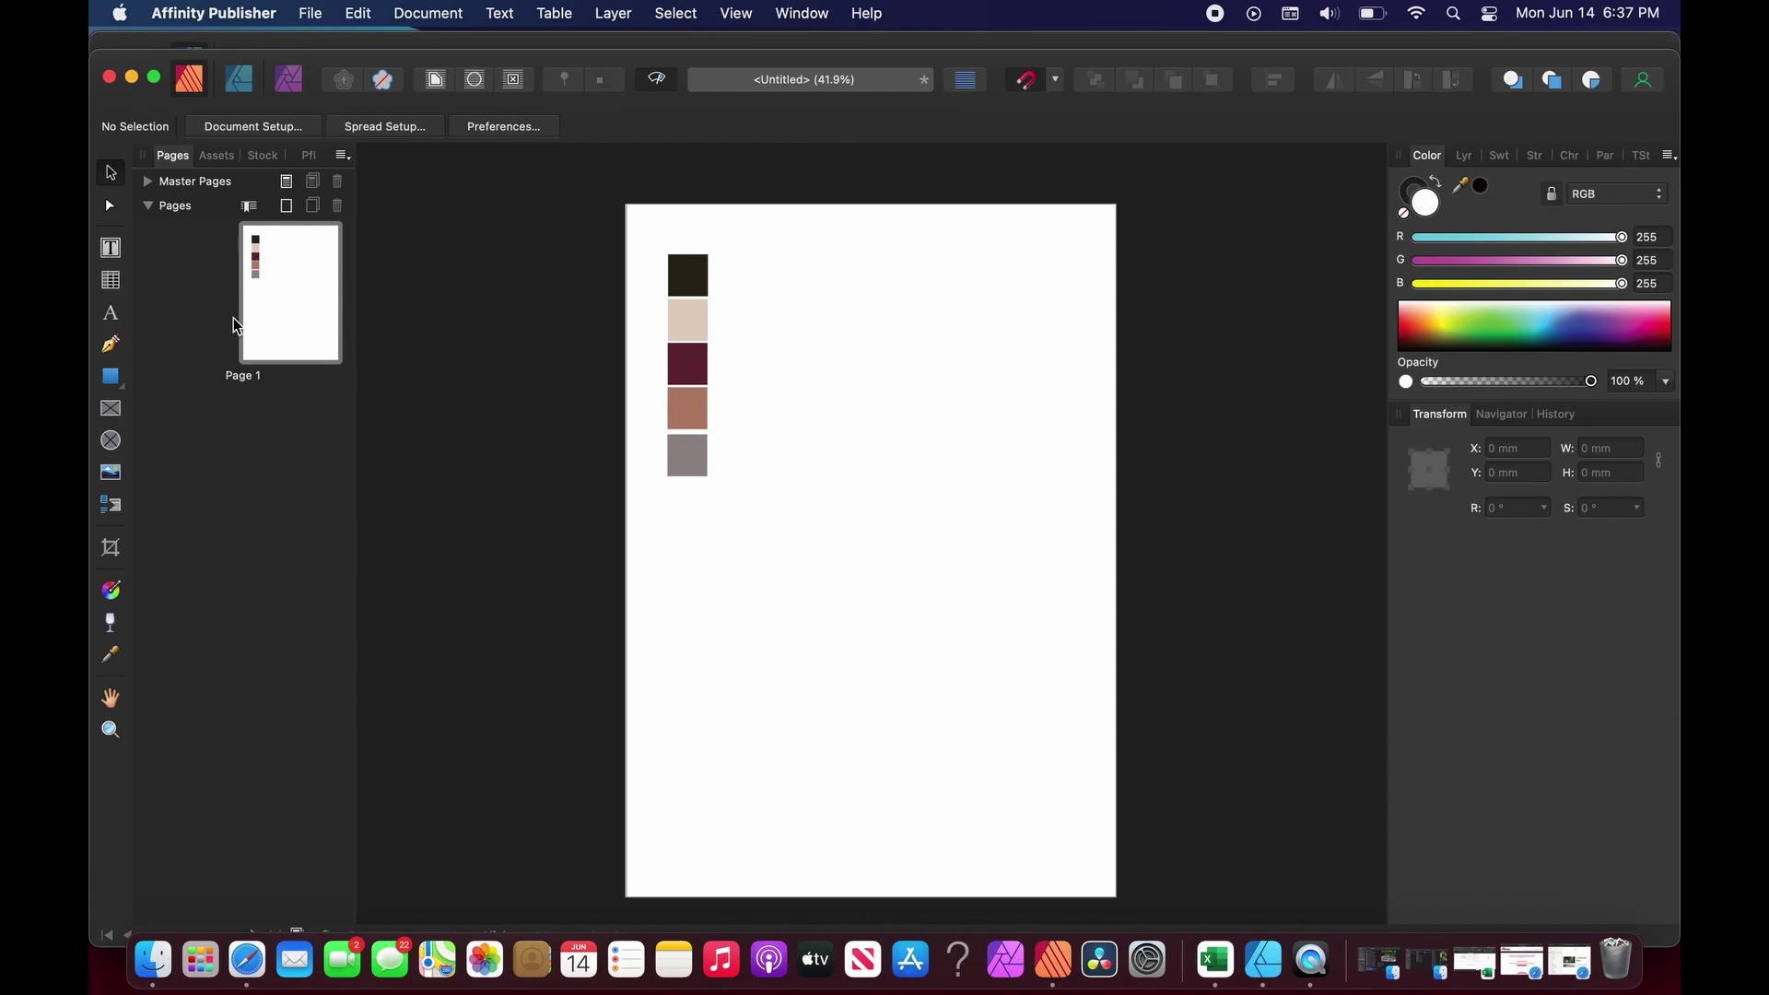
Paste 292718 as an artistic text label beside the dark square.
{"action": "left_click", "coordinate": [111, 312]}
{"action": "left_click_drag", "start_coordinate": [738, 267], "coordinate": [810, 289]}
{"action": "key", "text": "super+v"}
{"action": "key", "text": "Escape"}
Rename the dark square's layer to '#292718 Square'.
{"action": "left_click", "coordinate": [1470, 156]}
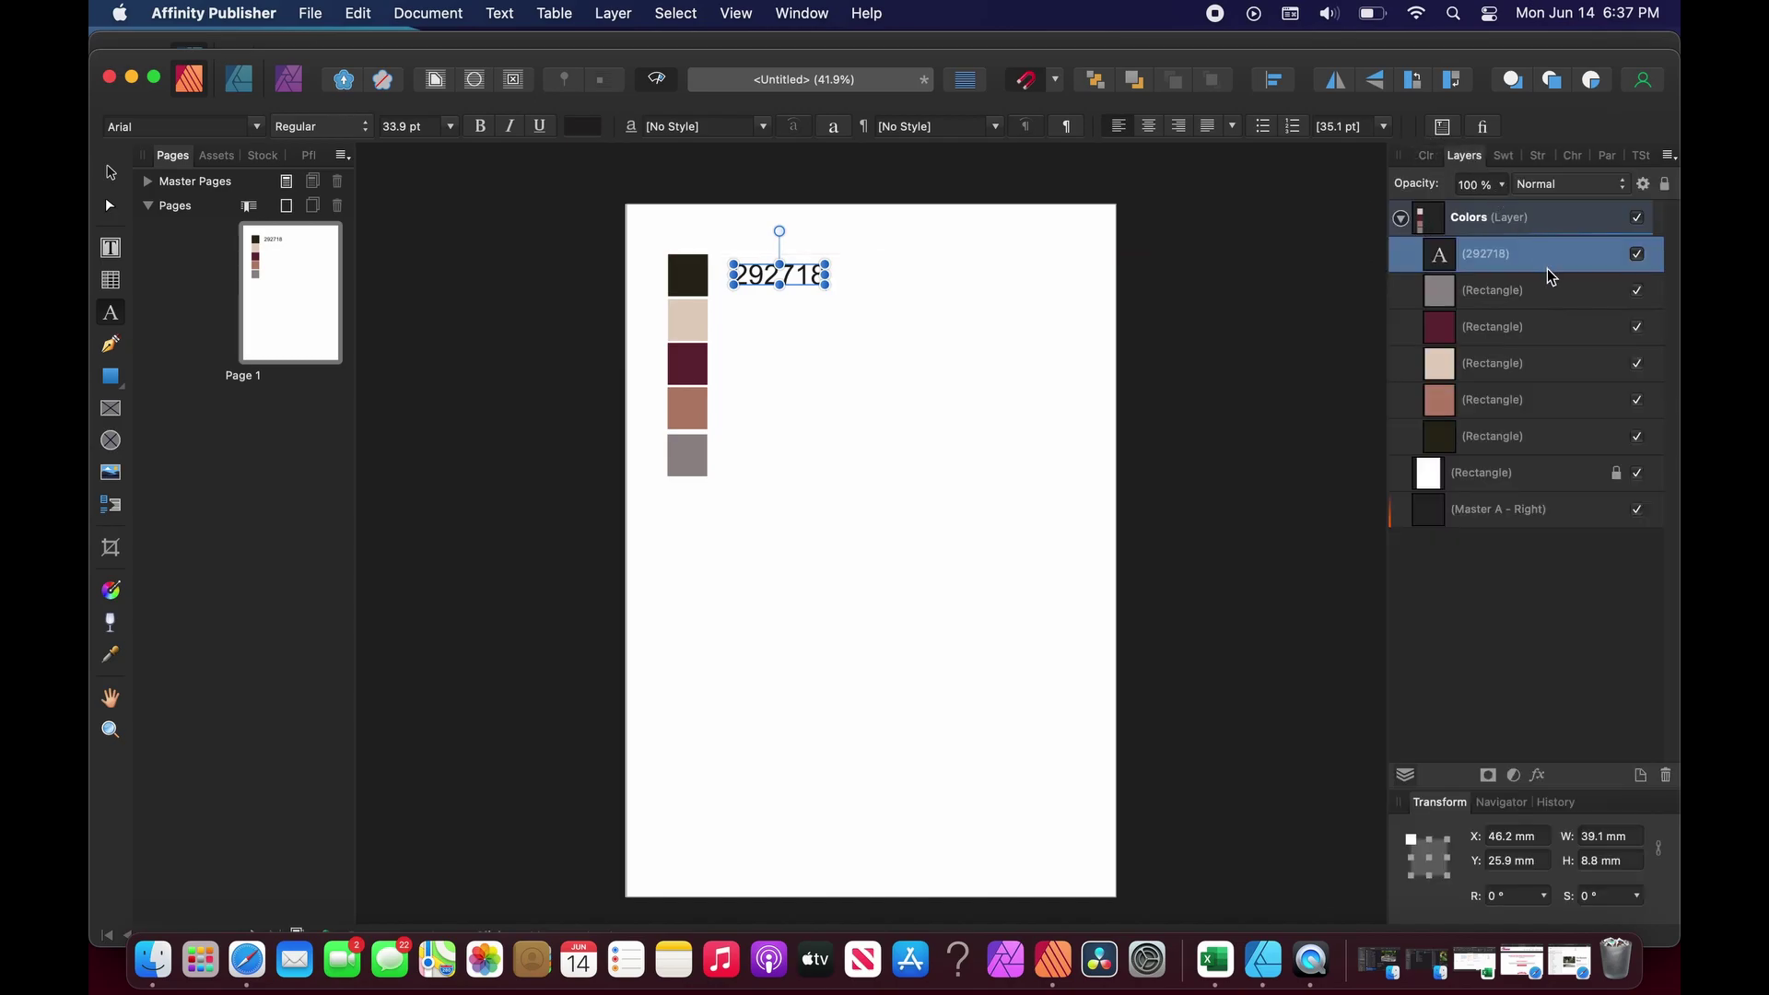
{"action": "double_click", "coordinate": [1514, 437]}
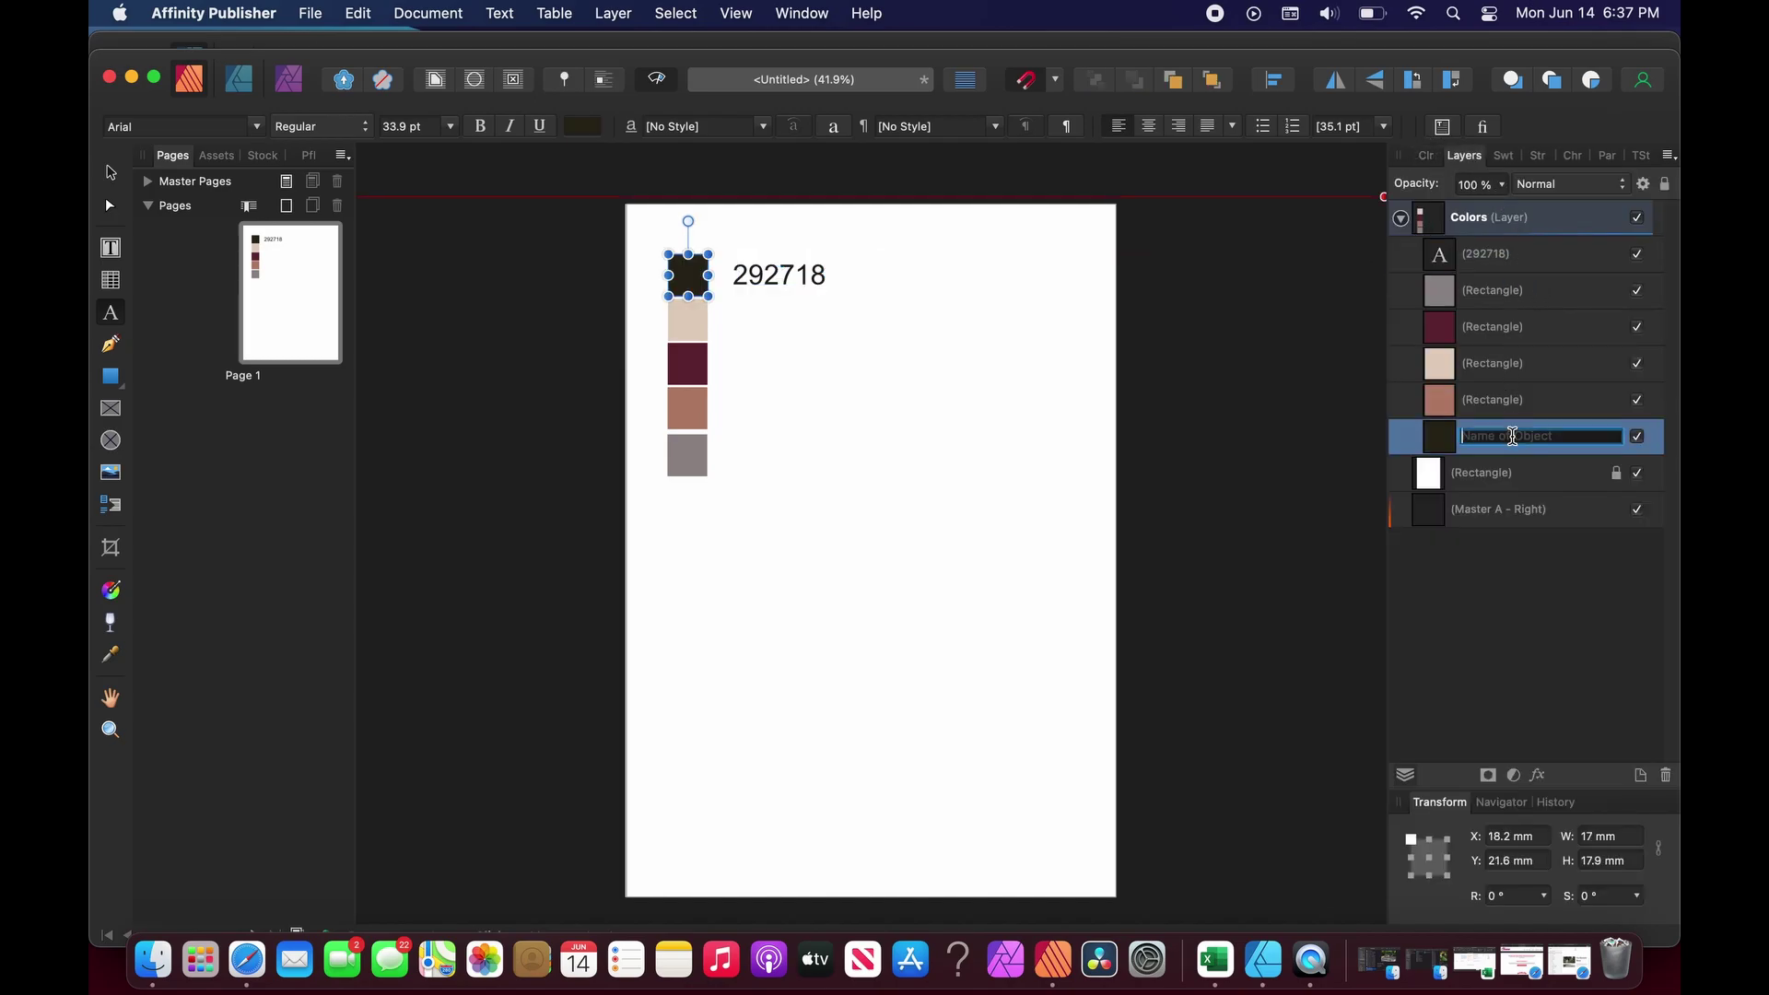
{"action": "key", "text": "super+v"}
{"action": "type", "text": "#292718 Square"}
{"action": "key", "text": "Return"}
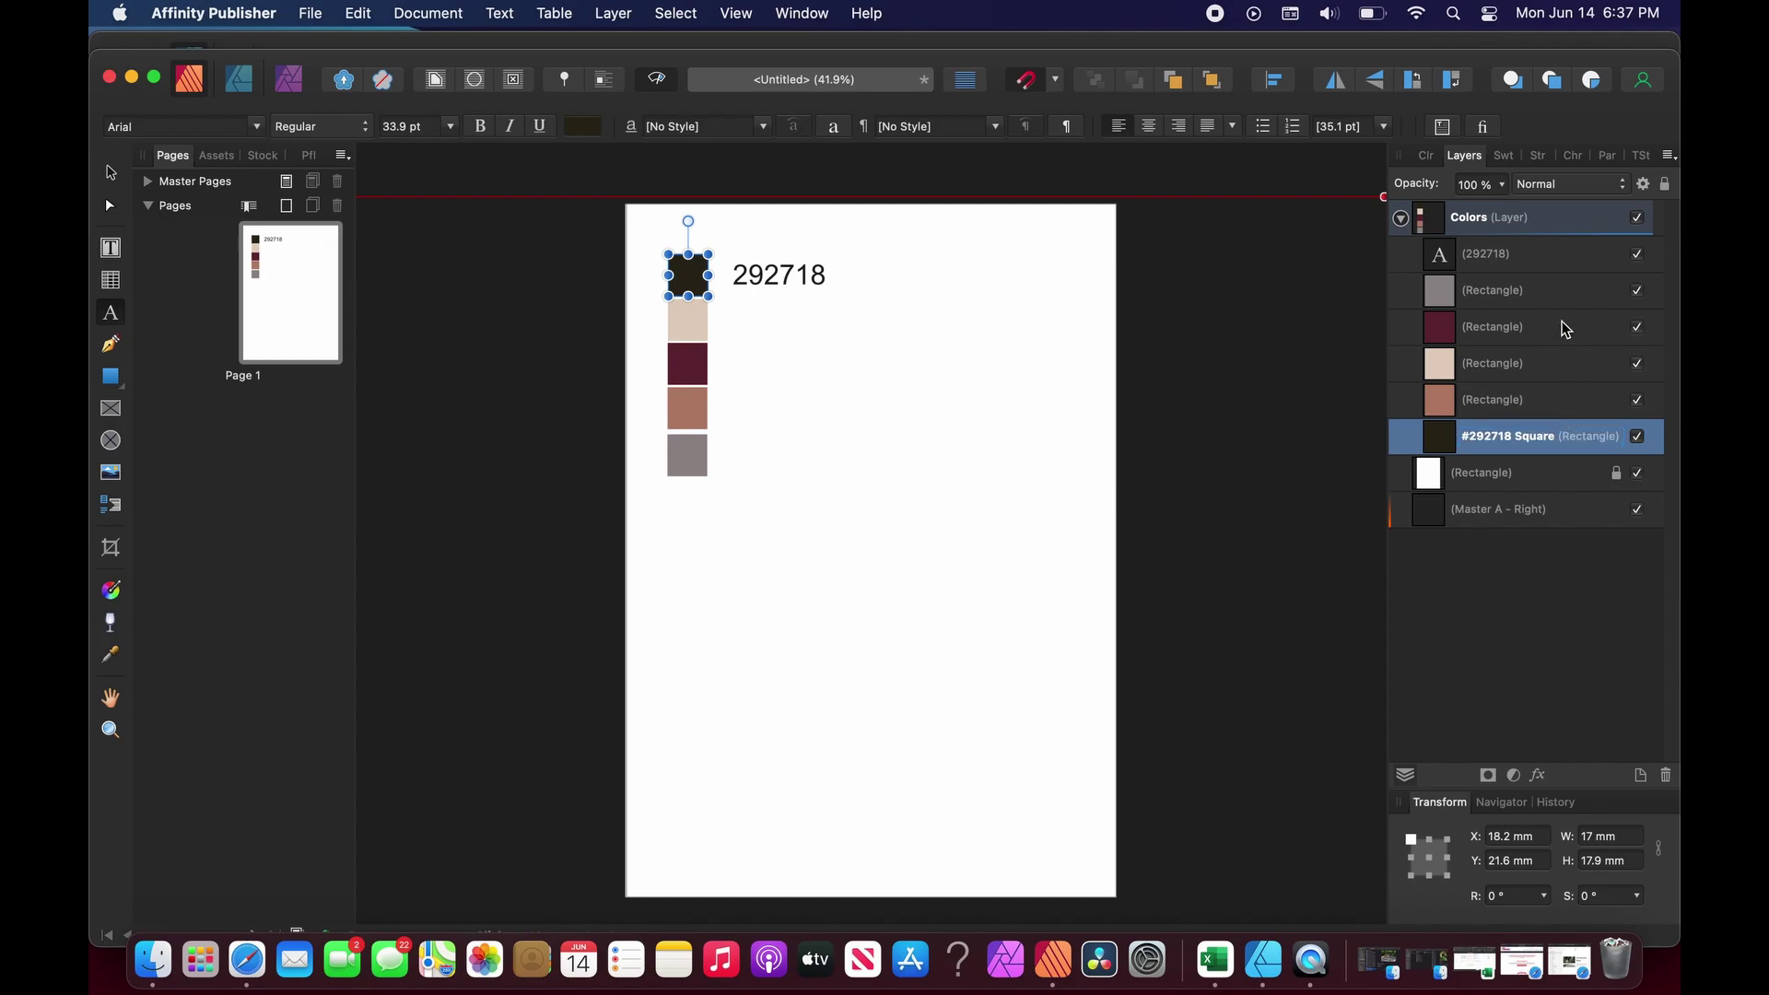
Keep the 292718 label as its own layer rather than inside the square.
{"action": "left_click_drag", "start_coordinate": [1520, 261], "coordinate": [1475, 407]}
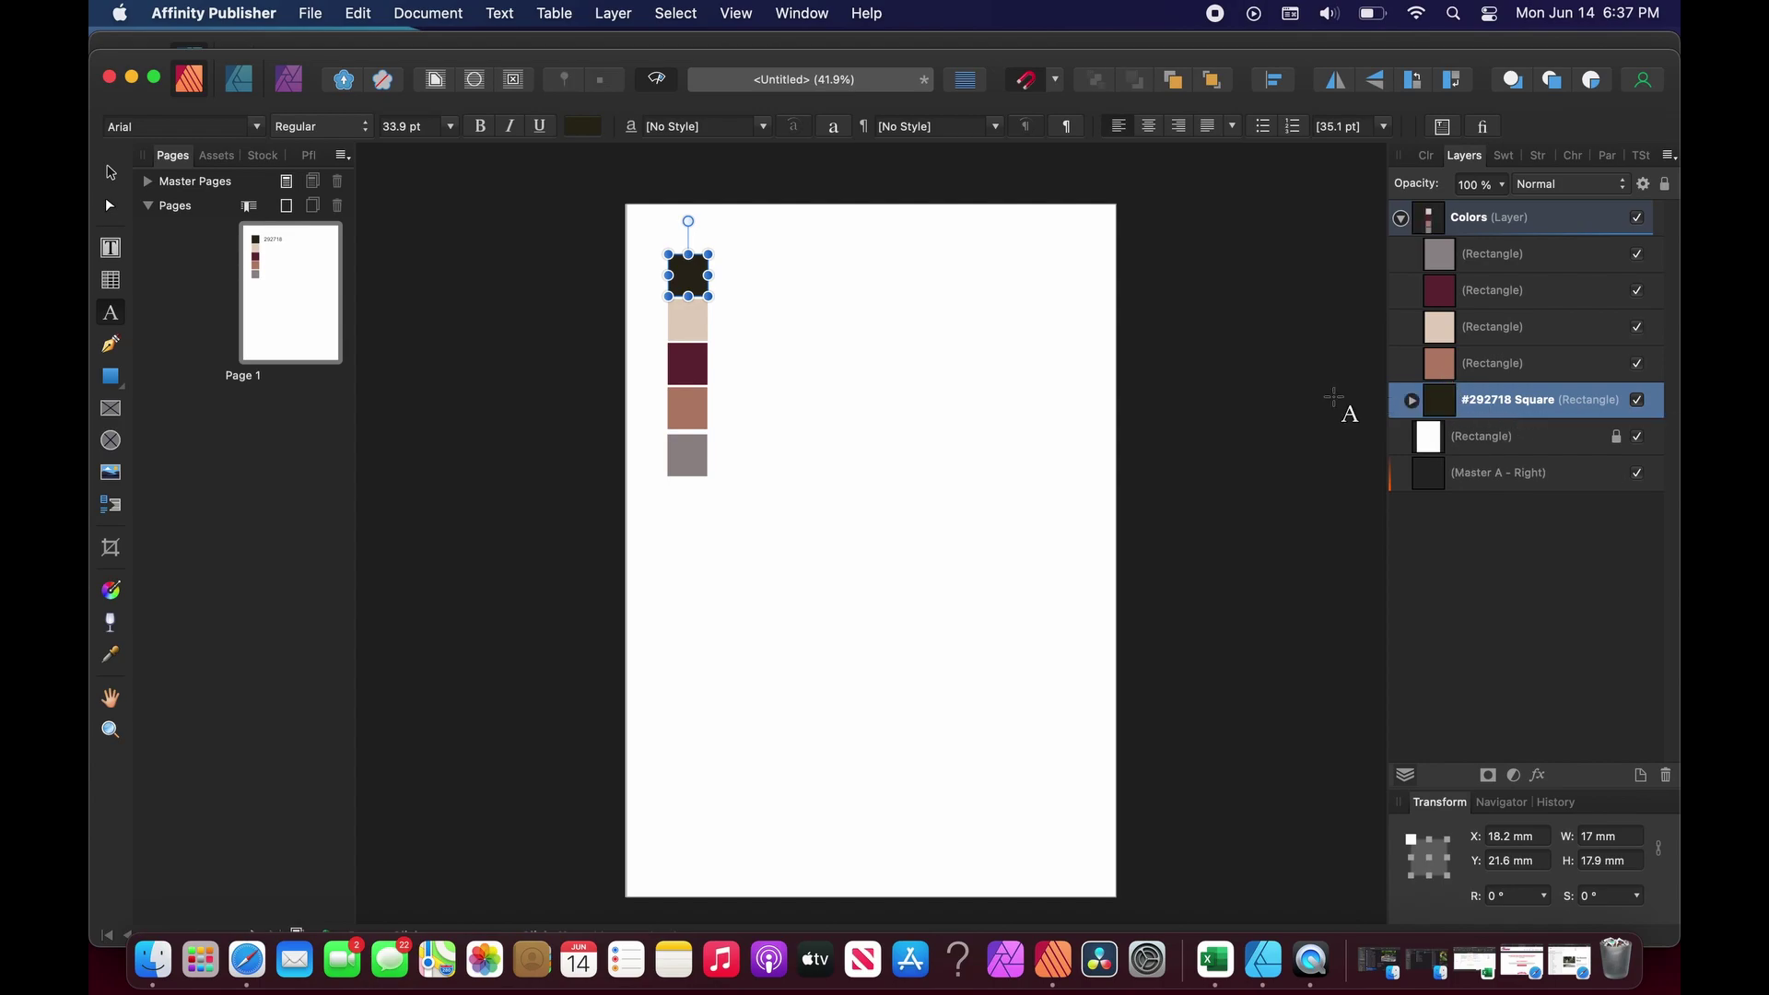
{"action": "left_click", "coordinate": [1411, 400]}
{"action": "left_click", "coordinate": [1412, 403]}
{"action": "left_click", "coordinate": [1412, 403]}
{"action": "mouse_move", "coordinate": [1492, 434]}
{"action": "left_mouse_down"}
{"action": "mouse_move", "coordinate": [1453, 399]}
{"action": "mouse_move", "coordinate": [1508, 422]}
{"action": "mouse_move", "coordinate": [1469, 427]}
{"action": "left_mouse_up"}
{"action": "left_click", "coordinate": [1010, 374]}
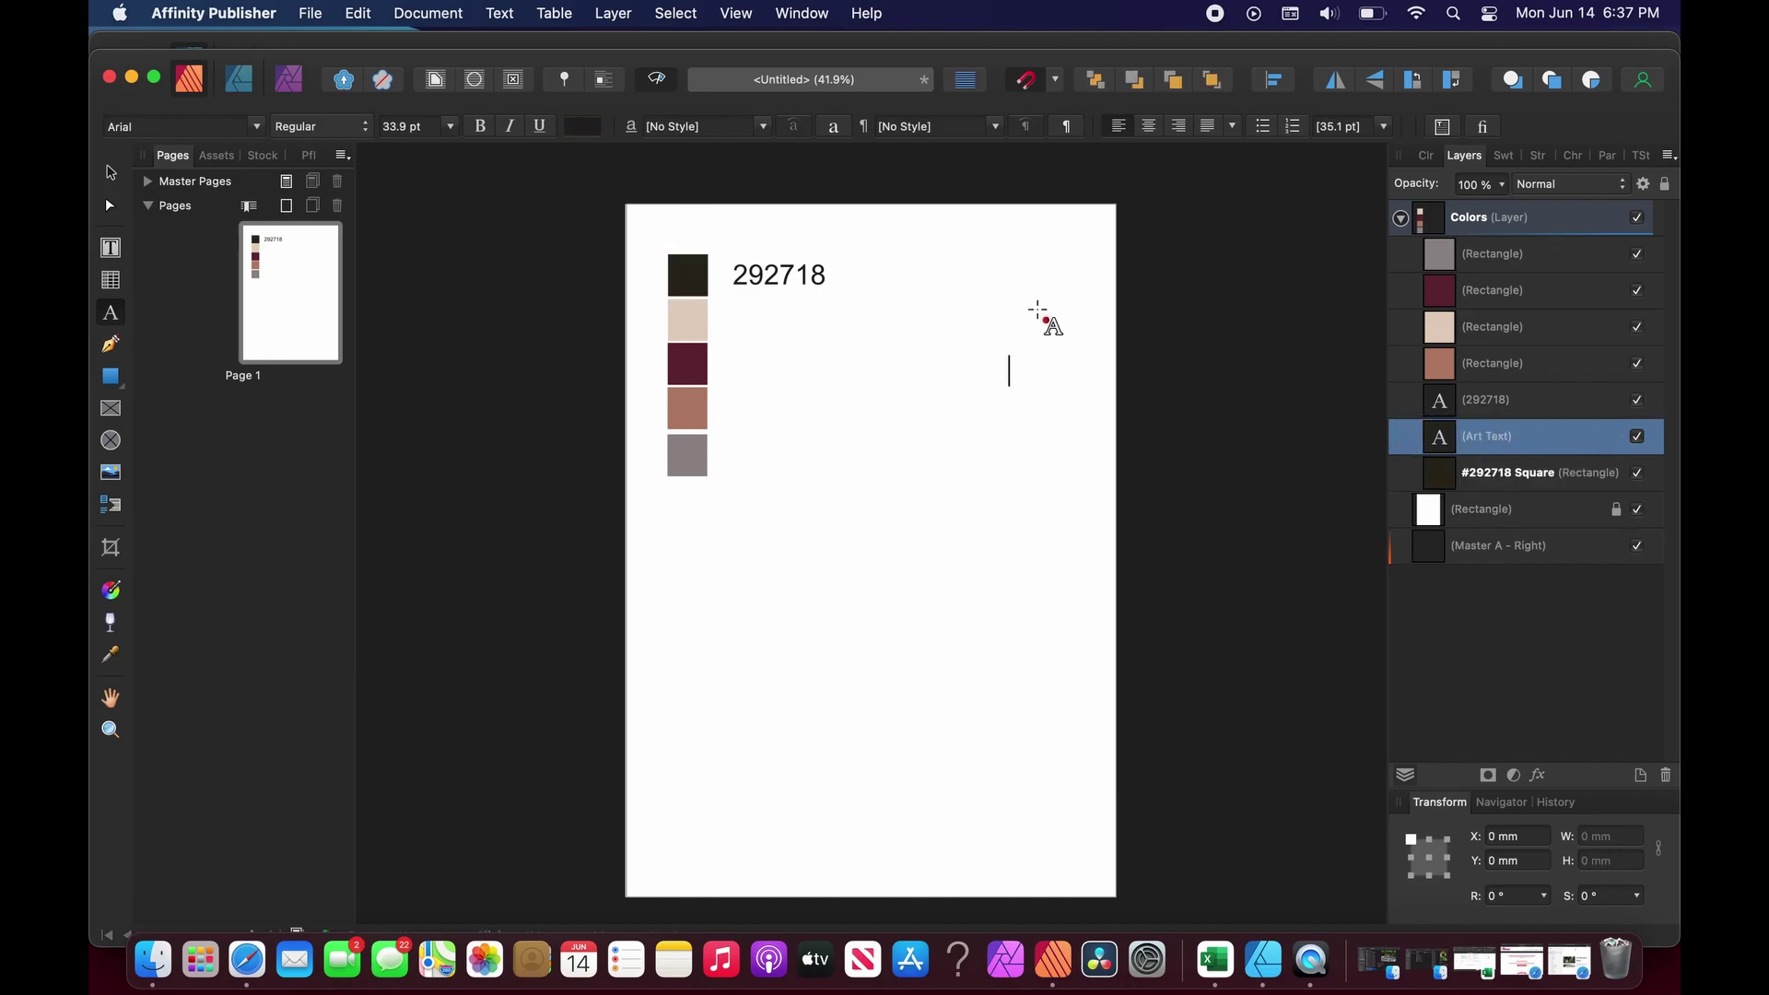
Set the 292718 label's font to PingFang HK Ultralight.
{"action": "left_click", "coordinate": [743, 274]}
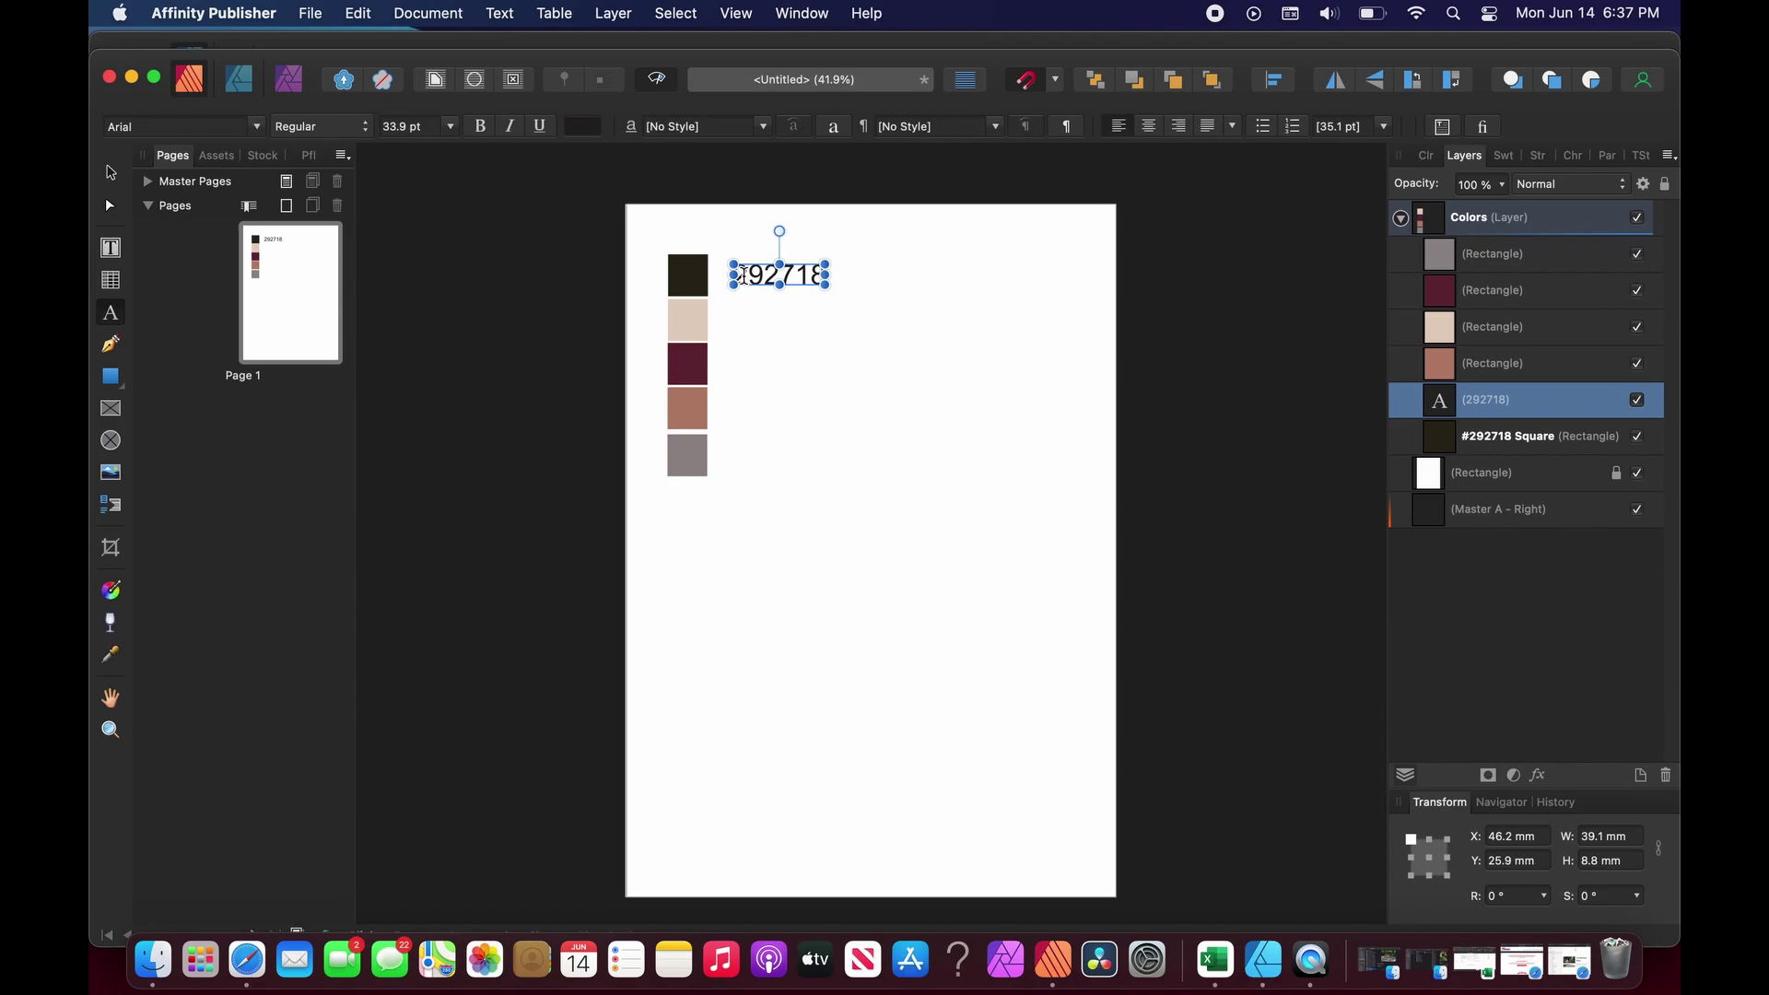
{"action": "left_click", "coordinate": [111, 173]}
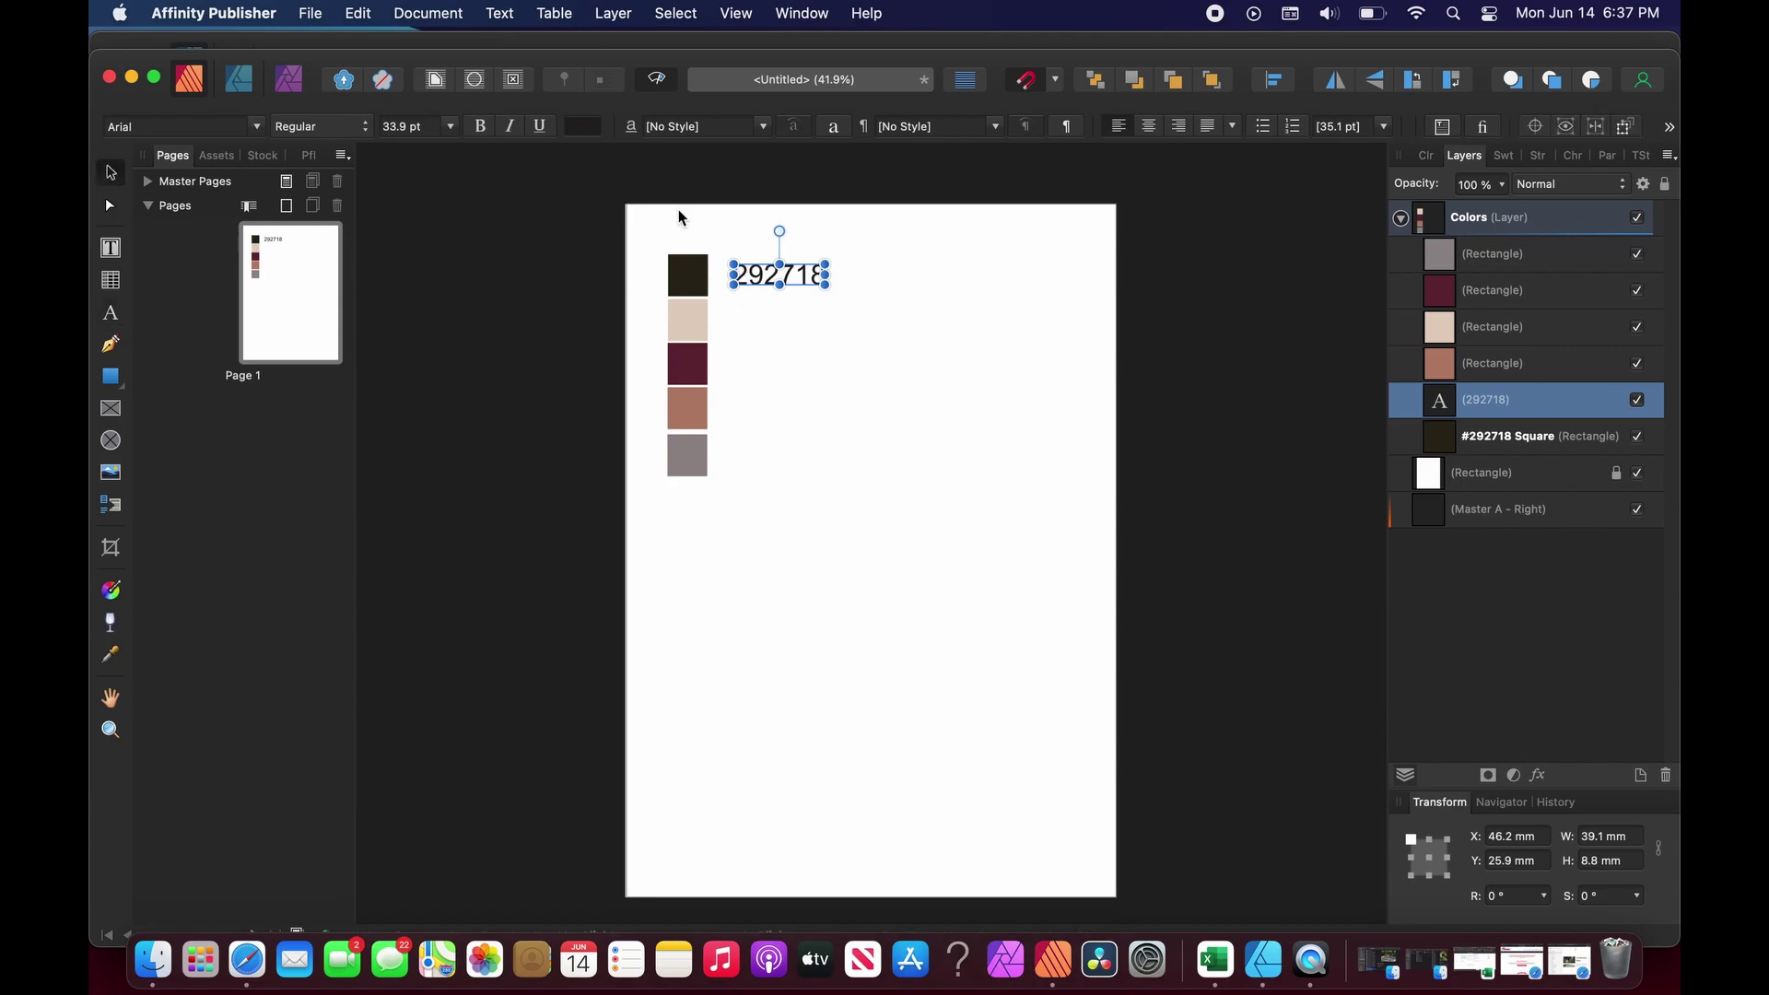
{"action": "double_click", "coordinate": [753, 281]}
{"action": "double_click", "coordinate": [753, 281]}
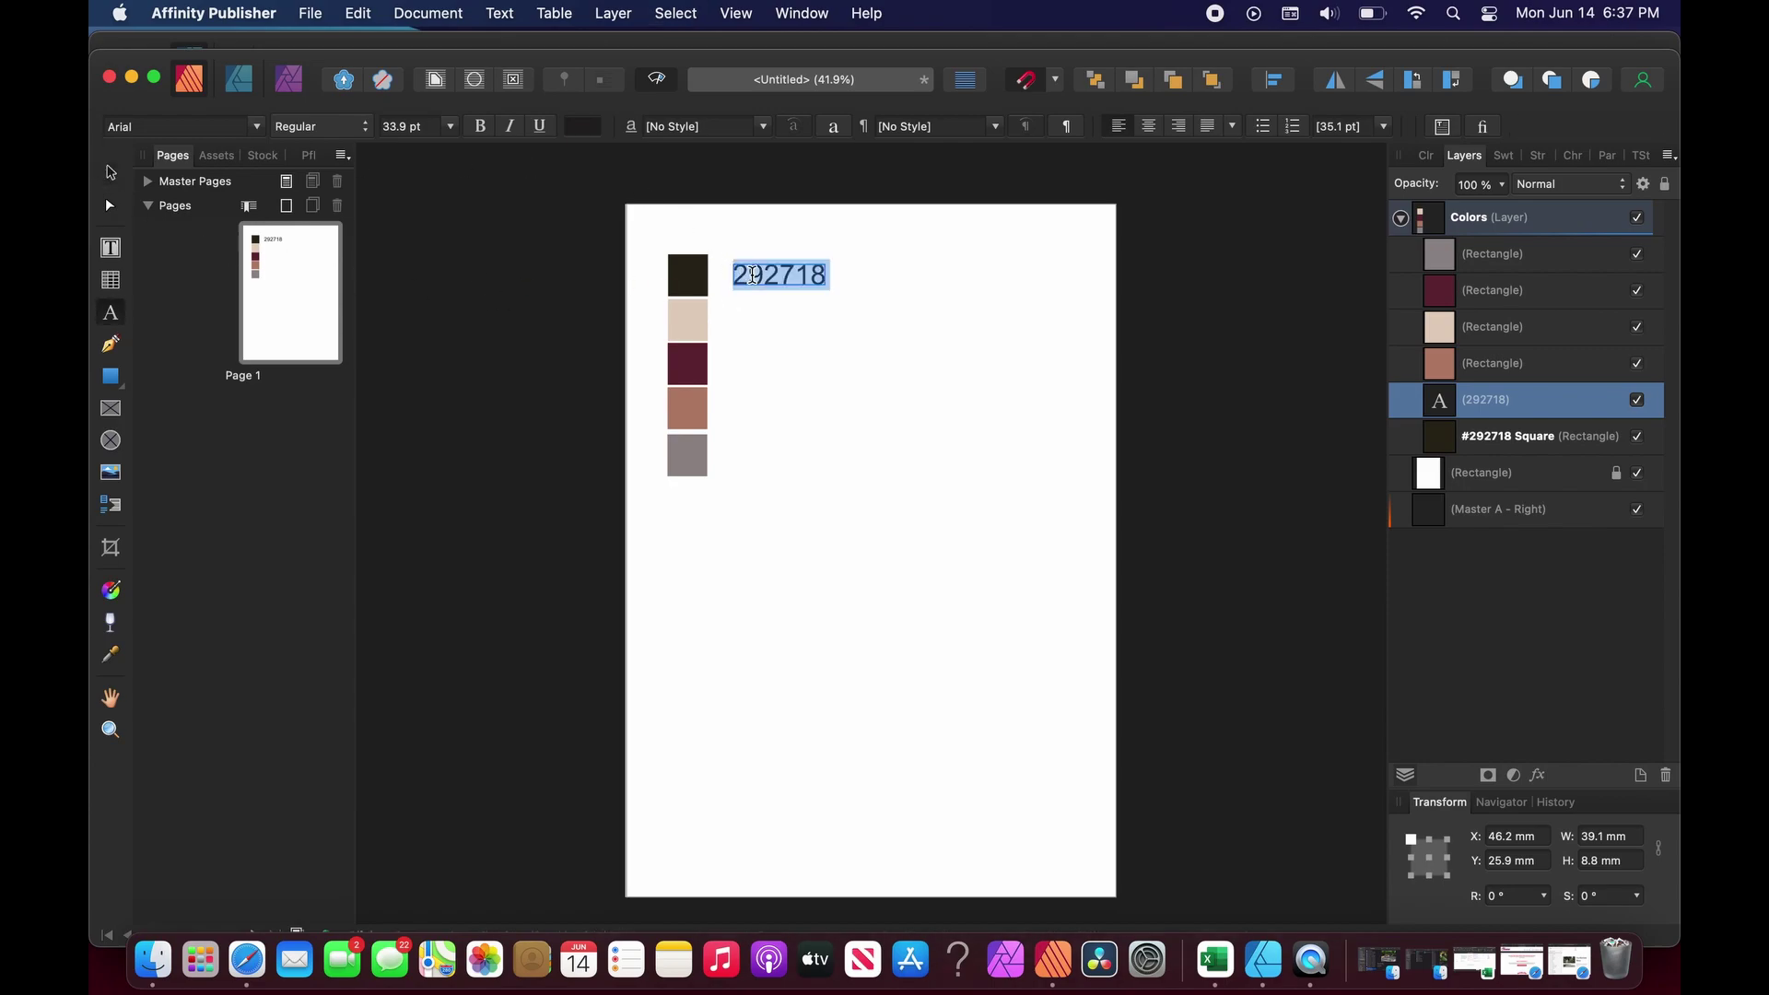
{"action": "left_click", "coordinate": [221, 129]}
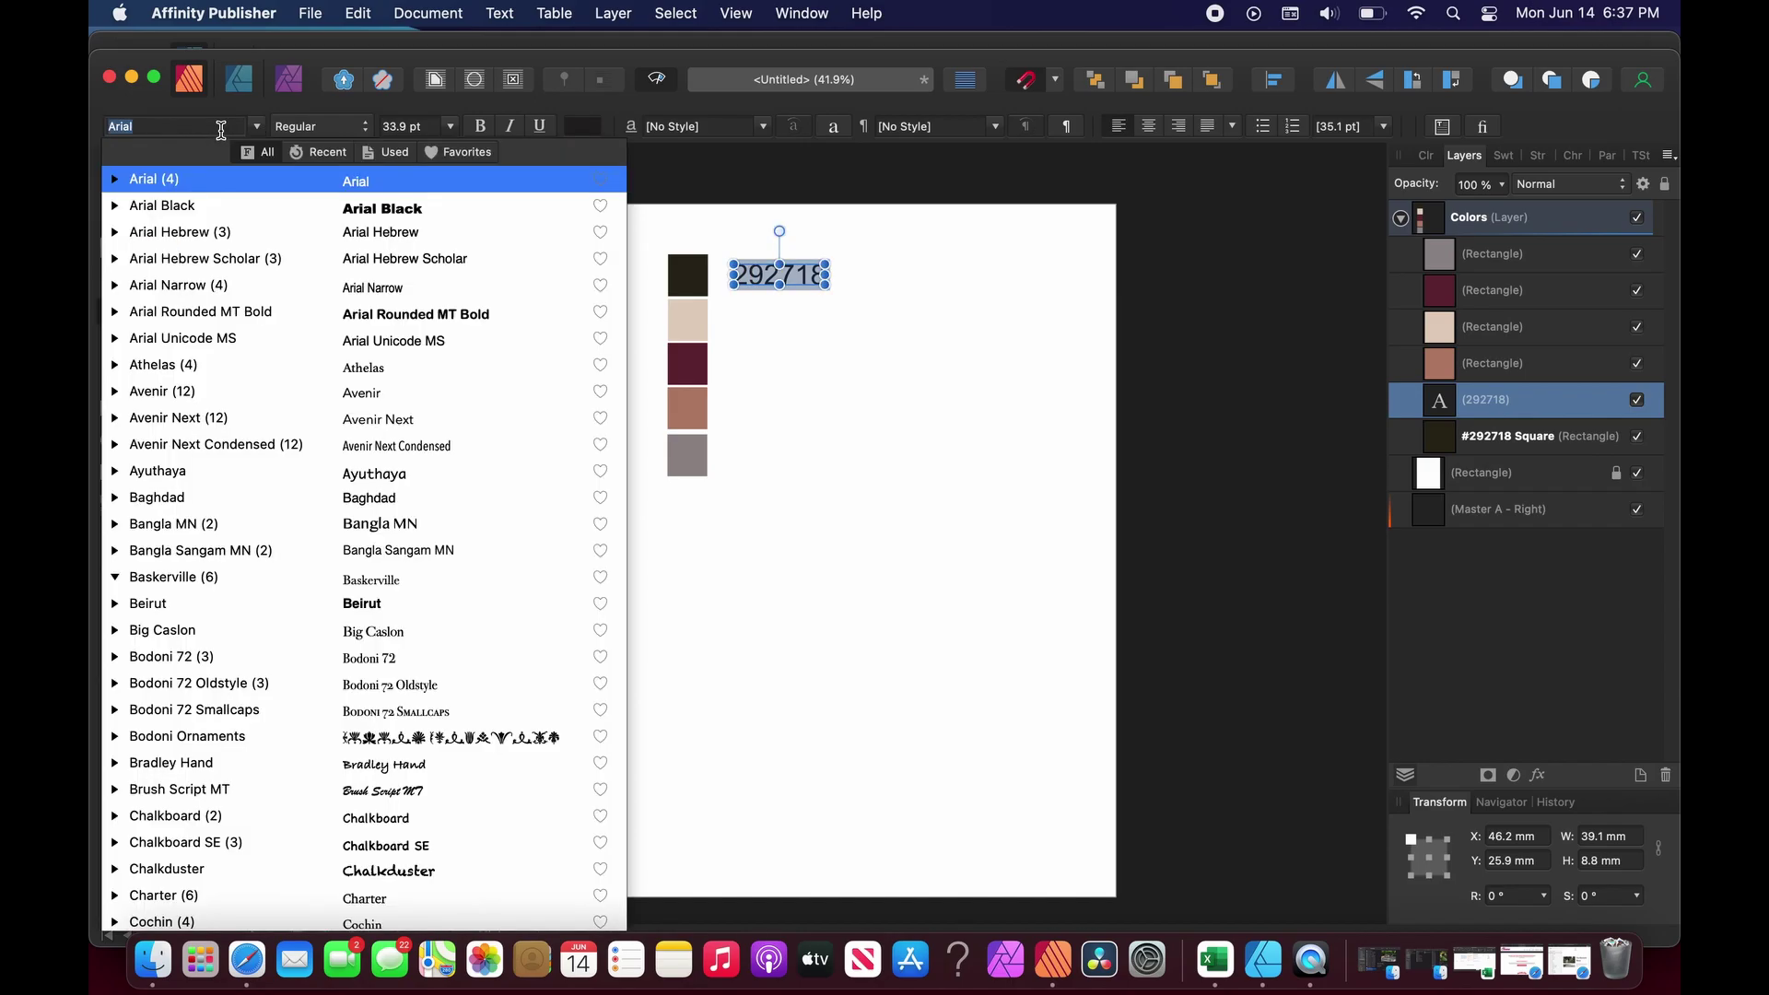
{"action": "type", "text": "pin"}
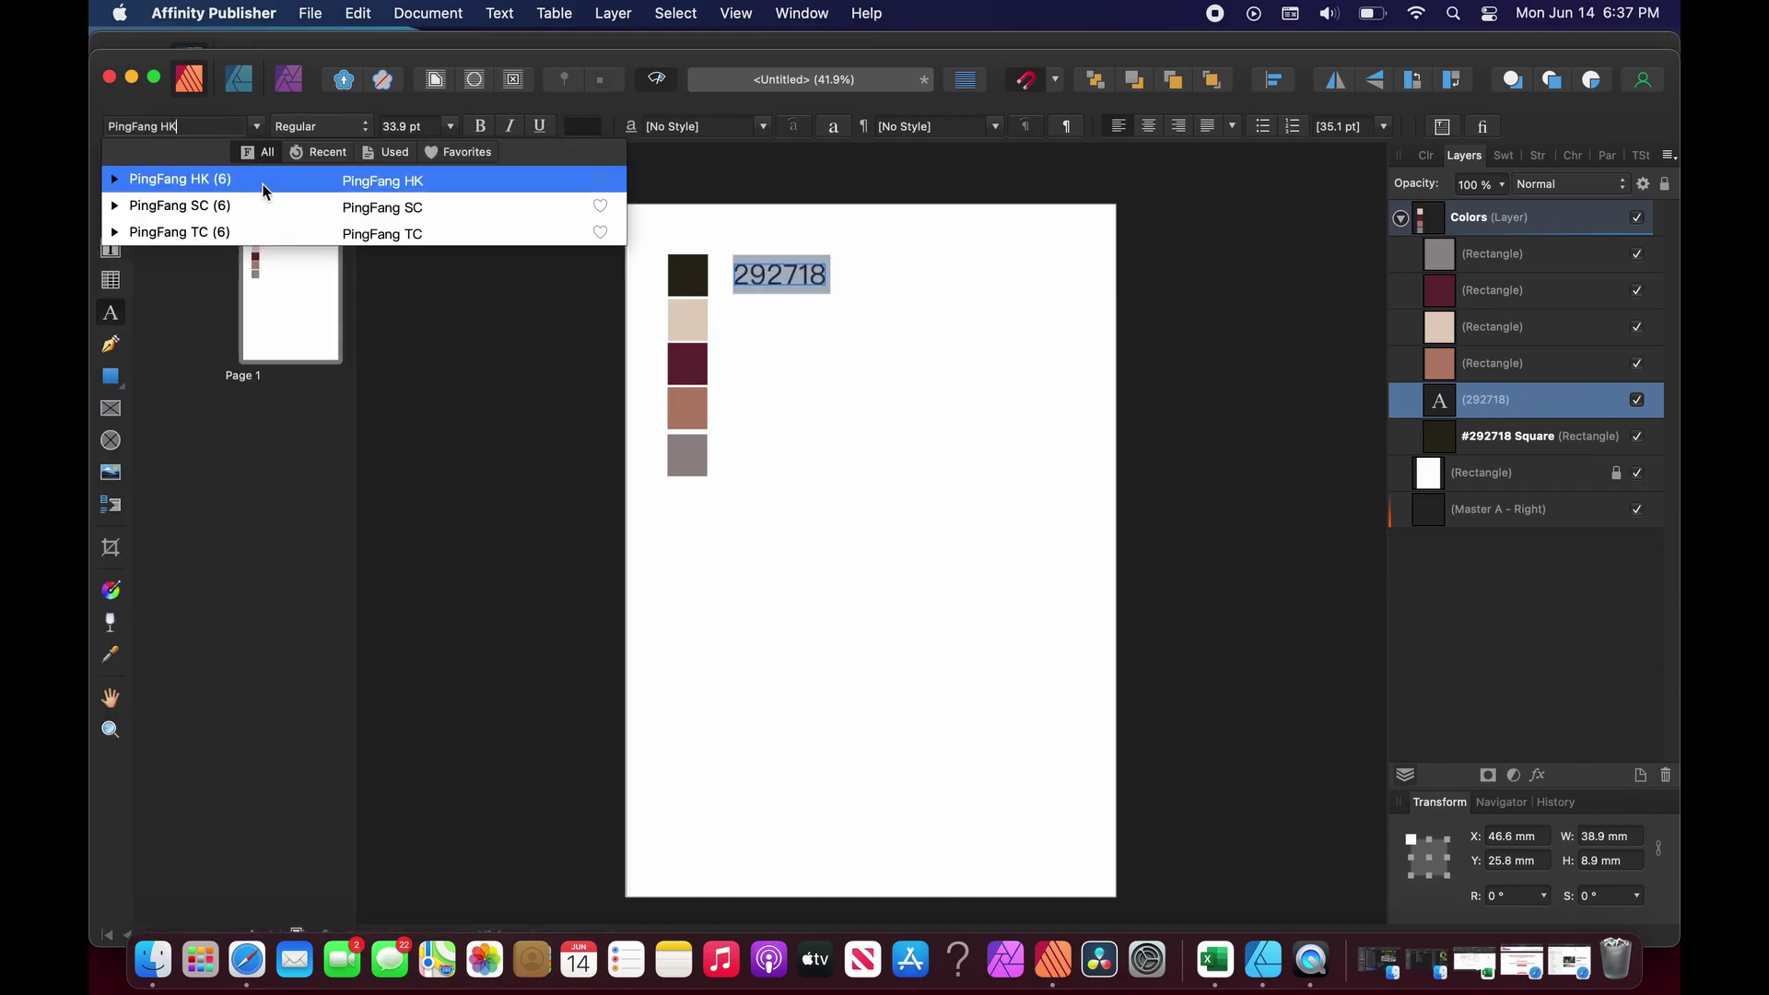
{"action": "left_click", "coordinate": [115, 180]}
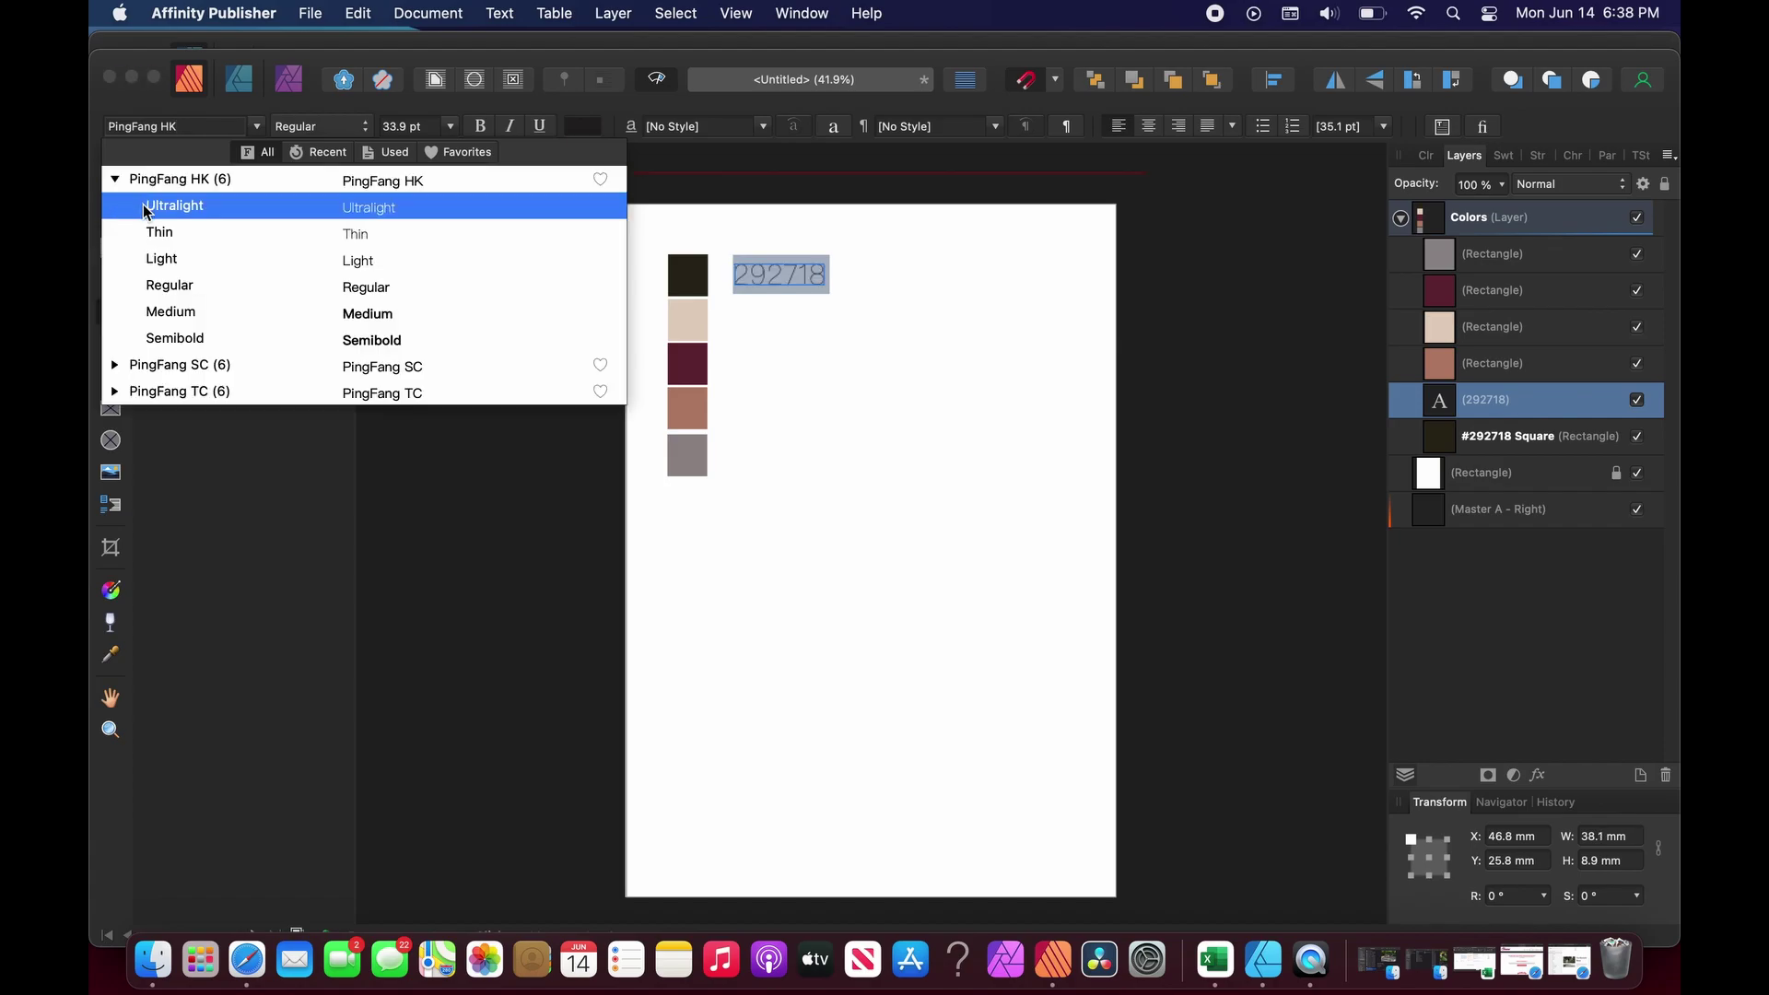
{"action": "left_click", "coordinate": [144, 208]}
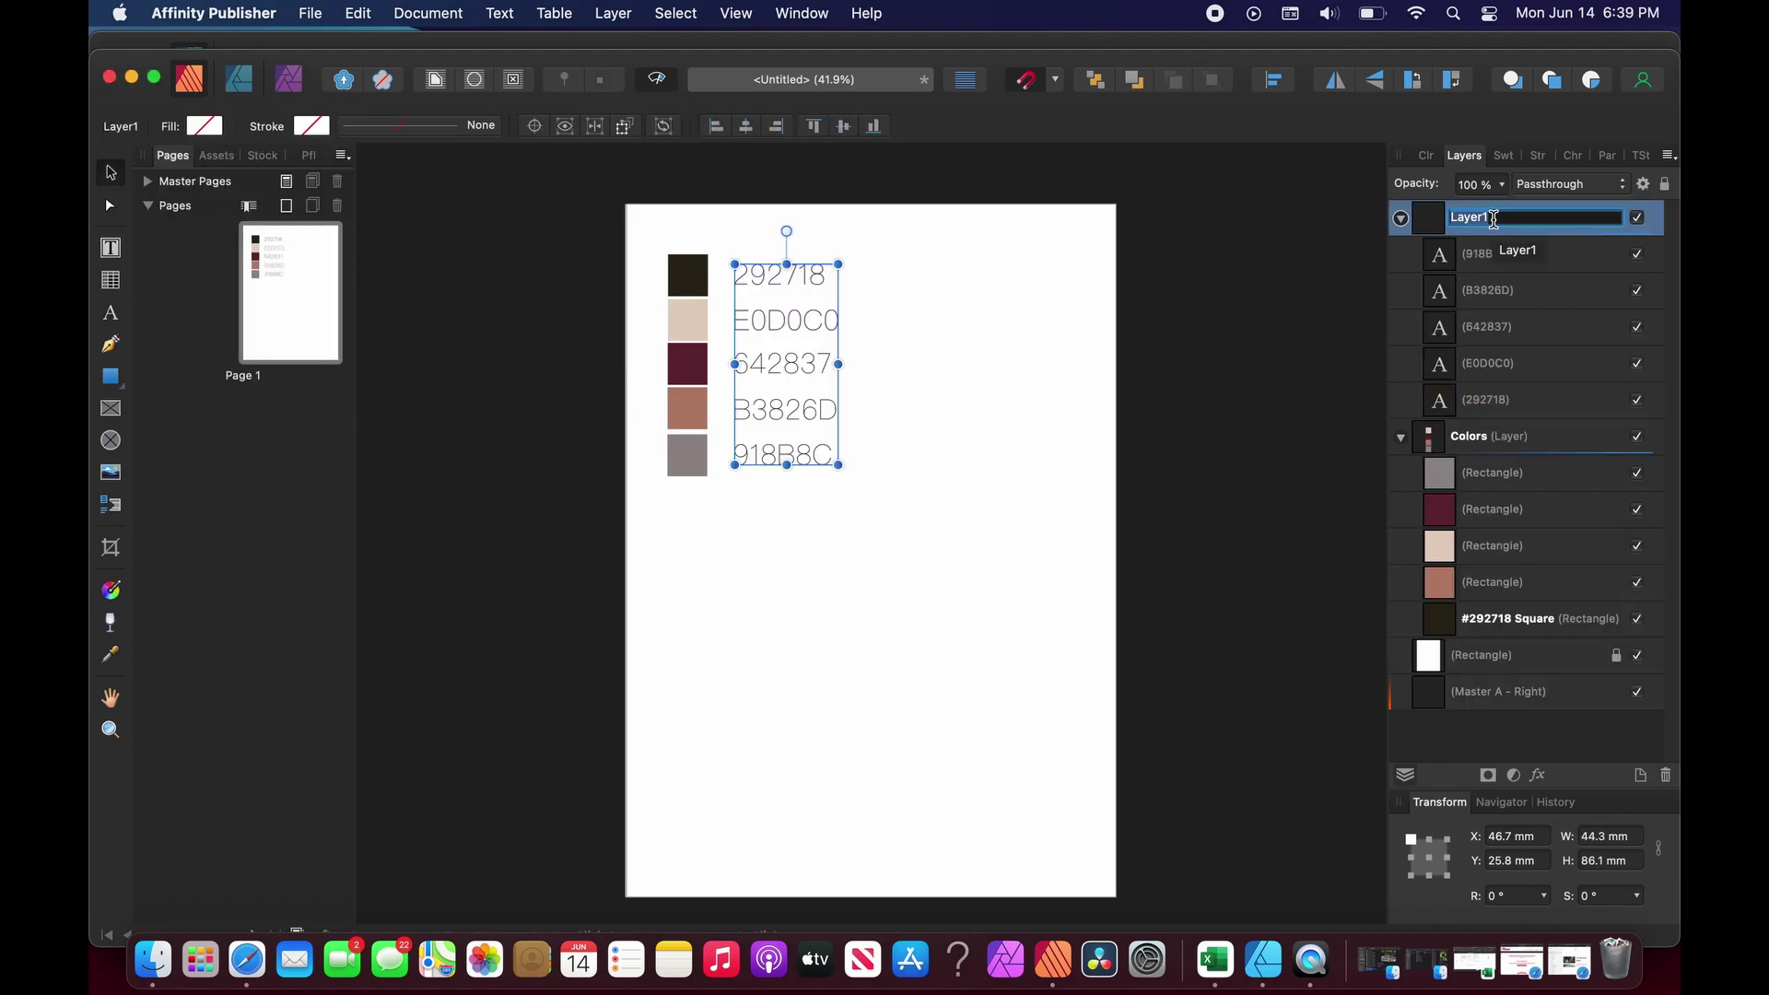
Name the label layer Hex Codes and collapse the Hex Codes and Colors layers.
{"action": "type", "text": "Hex Codes"}
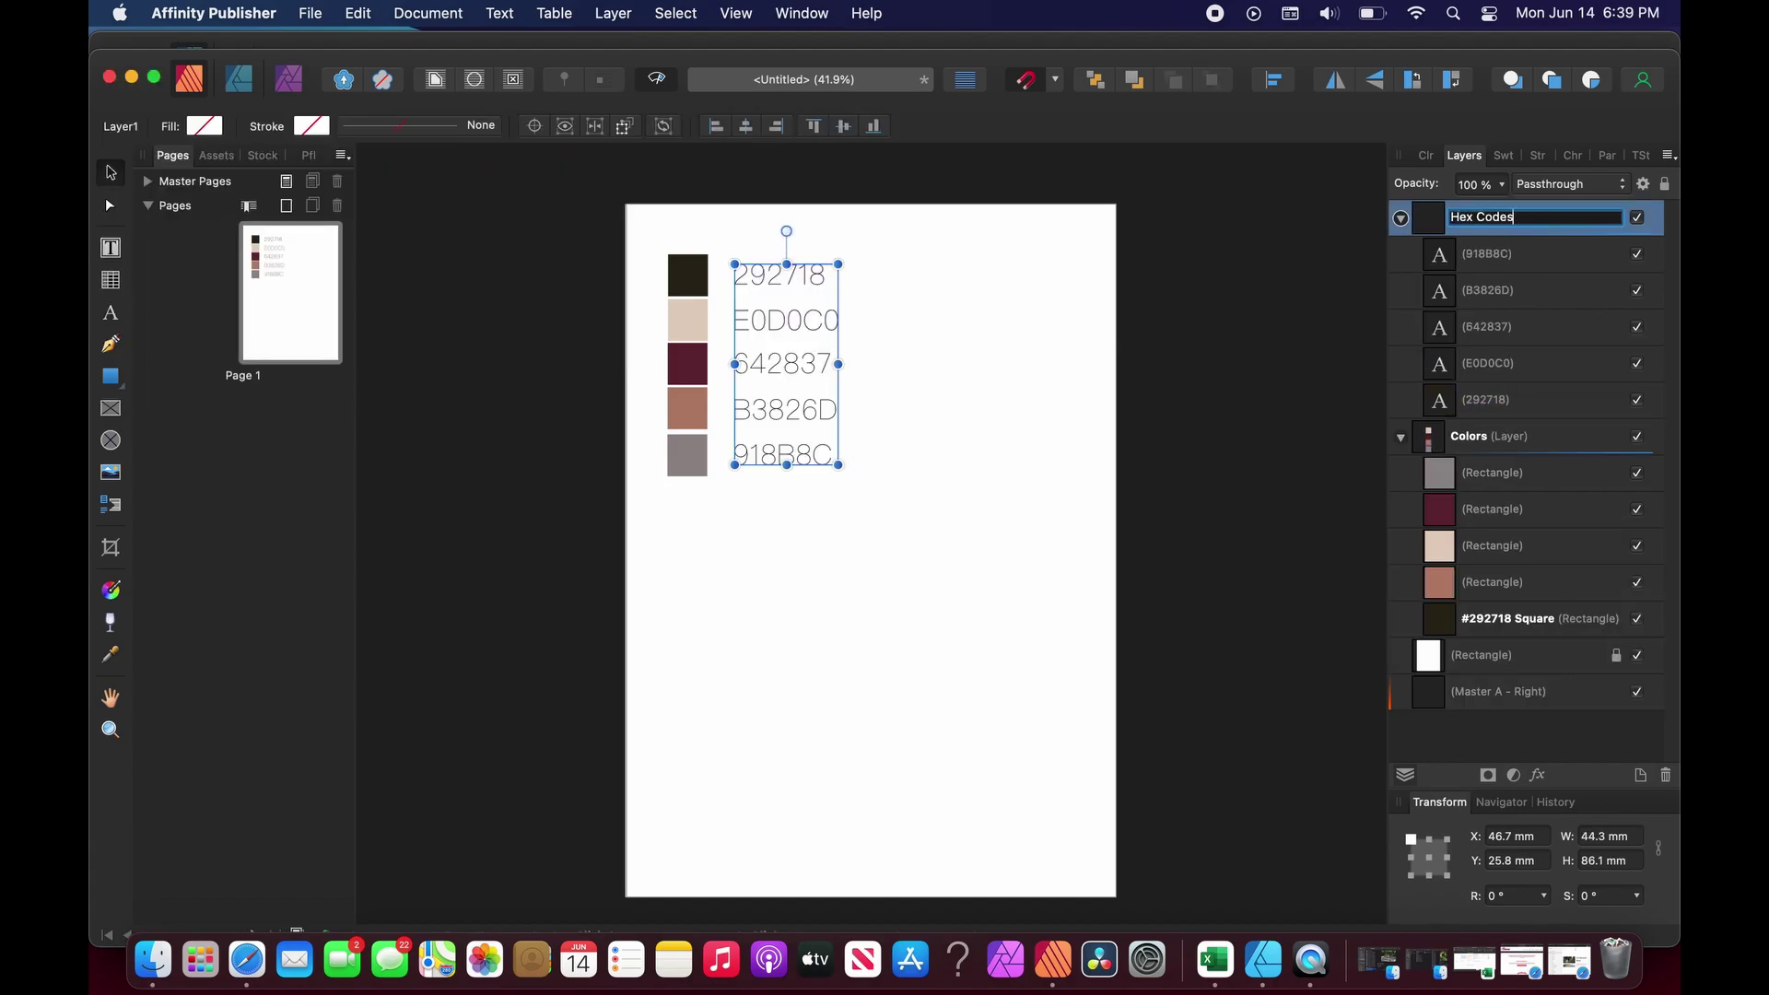
{"action": "key", "text": "Return"}
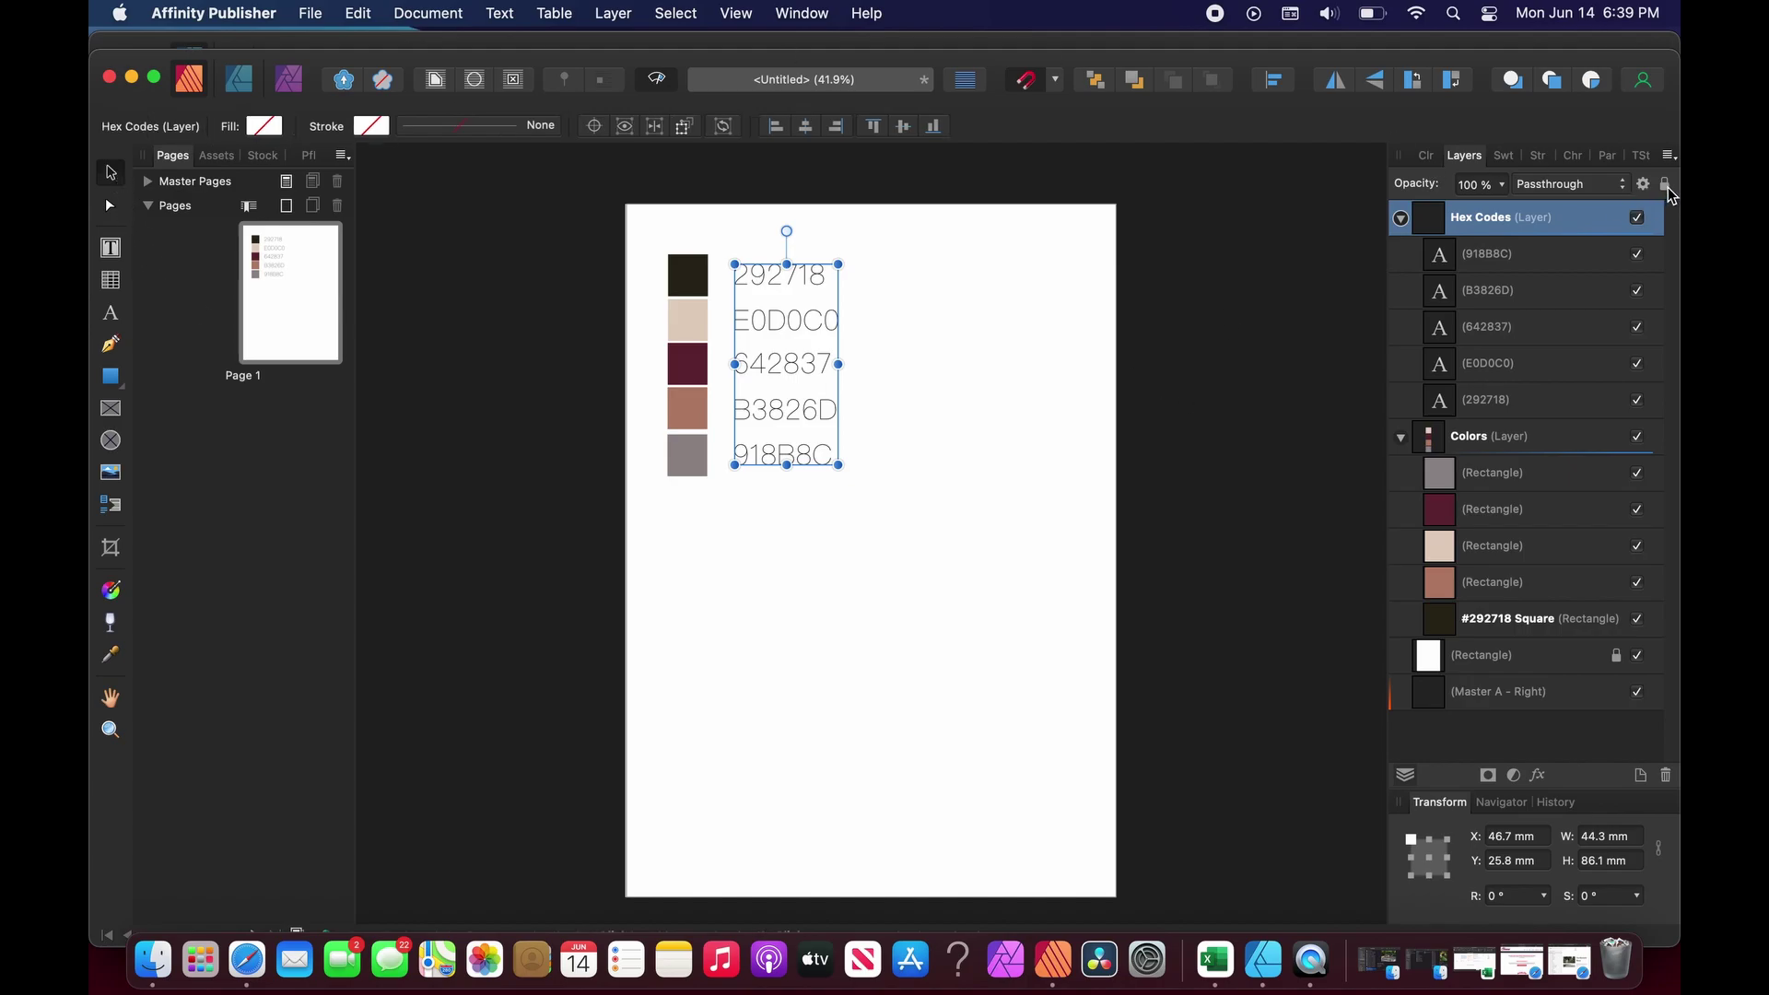
{"action": "left_click", "coordinate": [1400, 217]}
{"action": "left_click", "coordinate": [1401, 256]}
{"action": "left_click", "coordinate": [954, 450]}
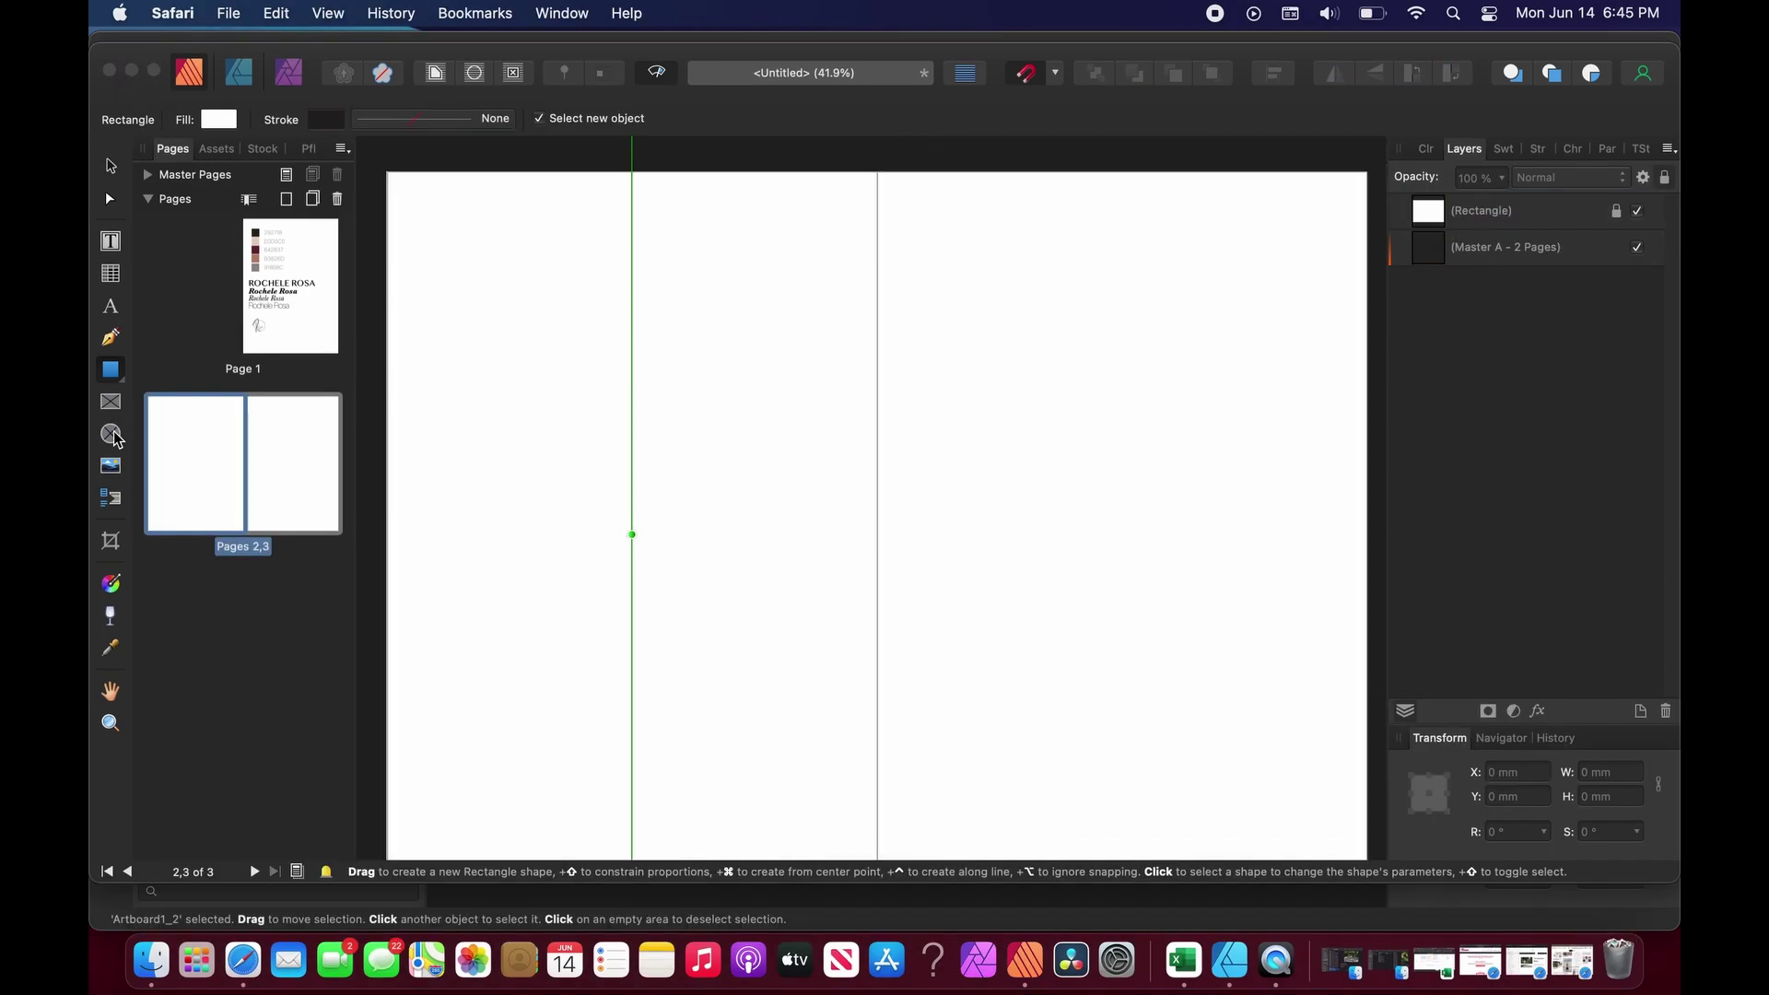
Draw a diamond, move it right, and colour it 292718.
{"action": "left_click", "coordinate": [112, 370]}
{"action": "left_click", "coordinate": [221, 474]}
{"action": "left_click_drag", "start_coordinate": [462, 232], "coordinate": [500, 279]}
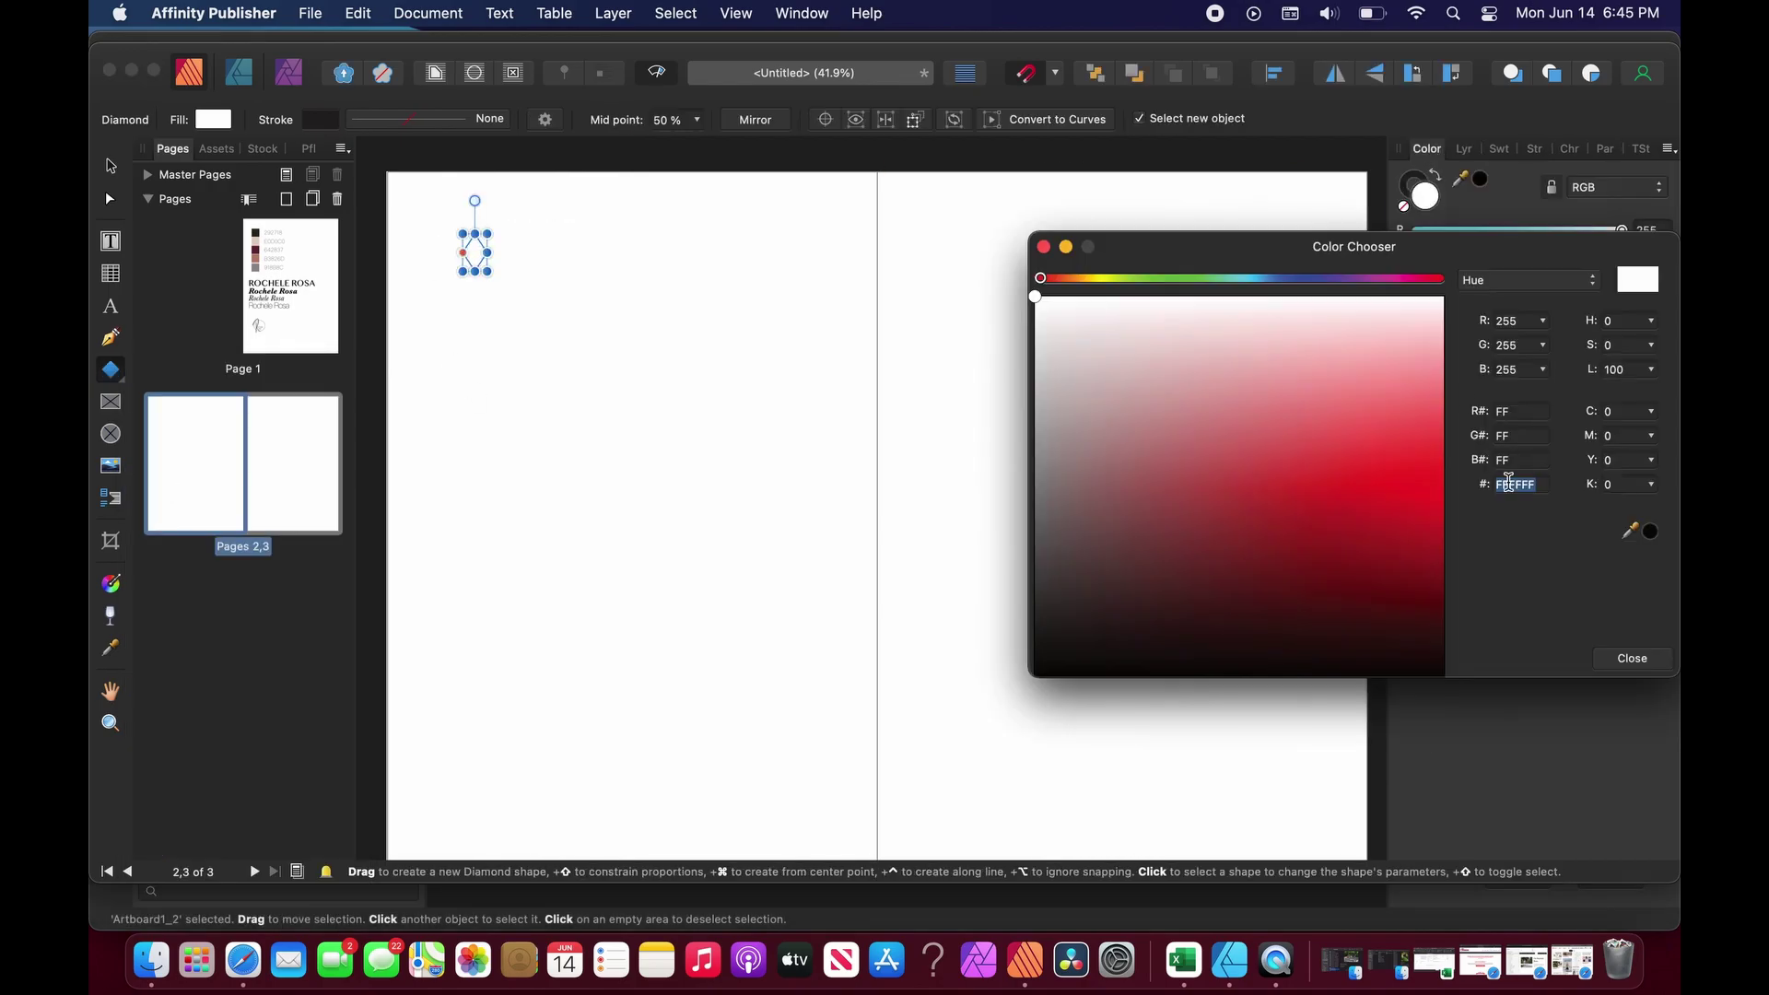
{"action": "scroll", "coordinate": [876, 498], "scroll_direction": "up", "scroll_amount": 3}
{"action": "left_click", "coordinate": [111, 165]}
{"action": "left_click_drag", "start_coordinate": [468, 377], "coordinate": [566, 378]}
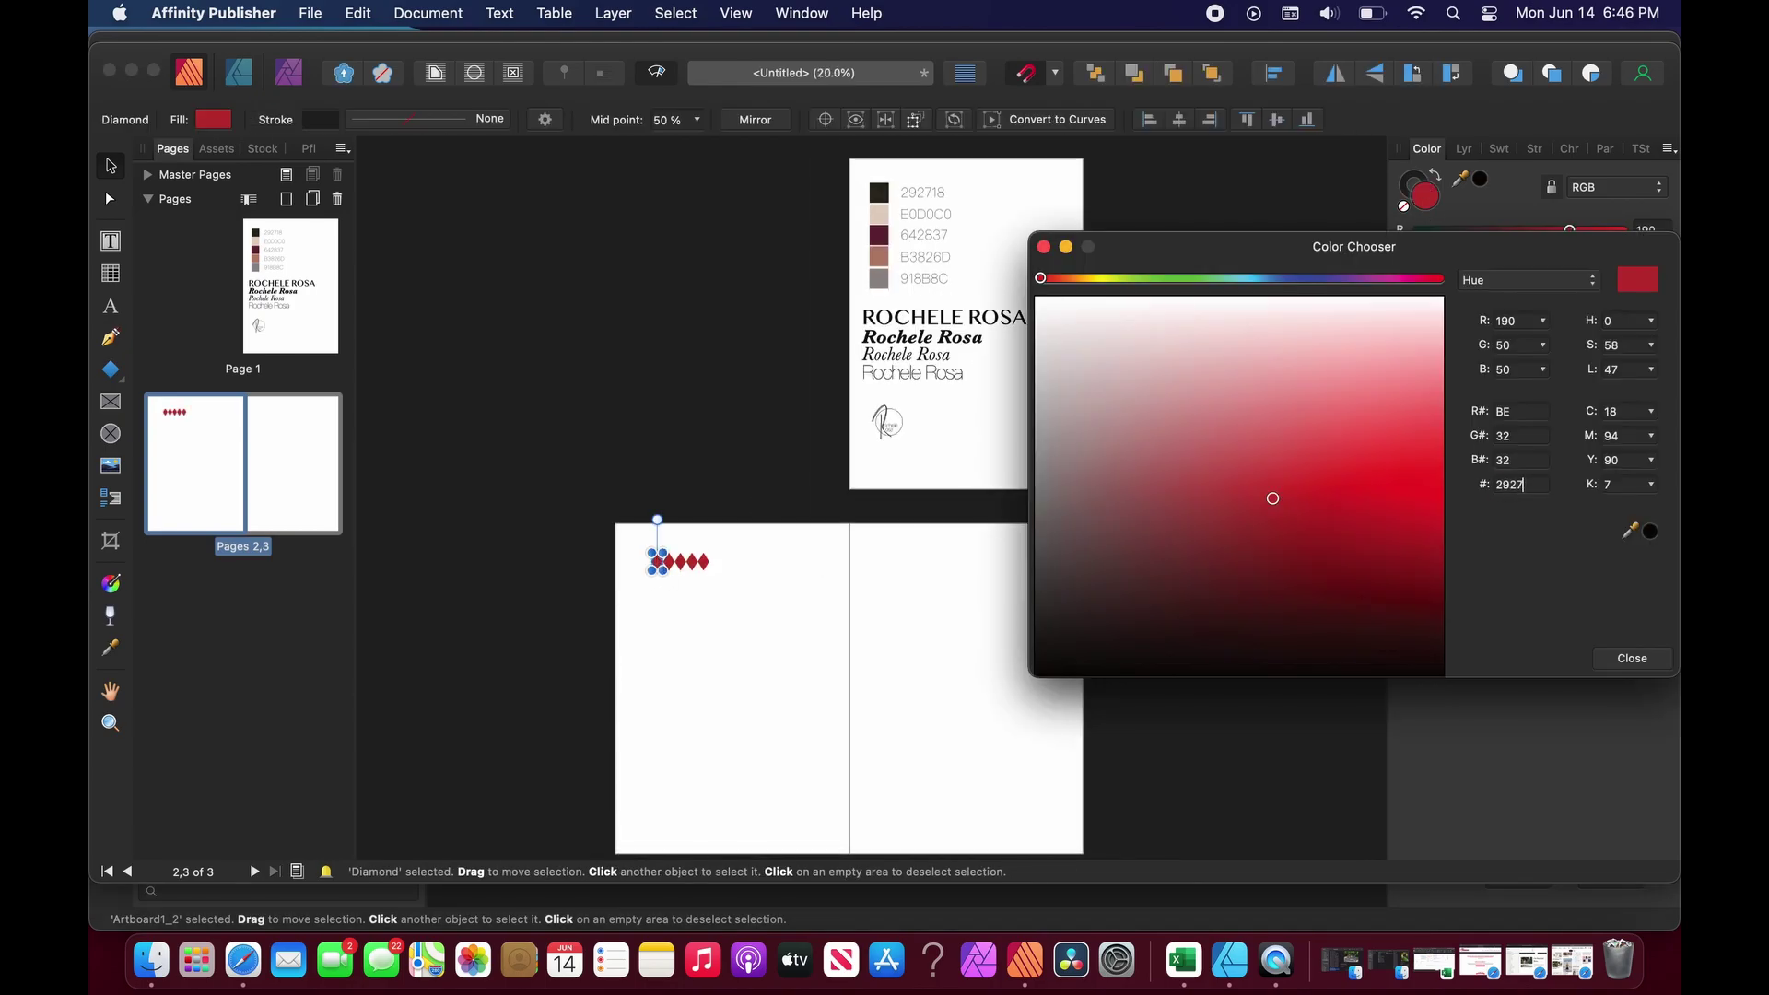
{"action": "type", "text": "18"}
{"action": "key", "text": "Return"}
Set the second diamond's fill to E0D0C0.
{"action": "left_click", "coordinate": [727, 632]}
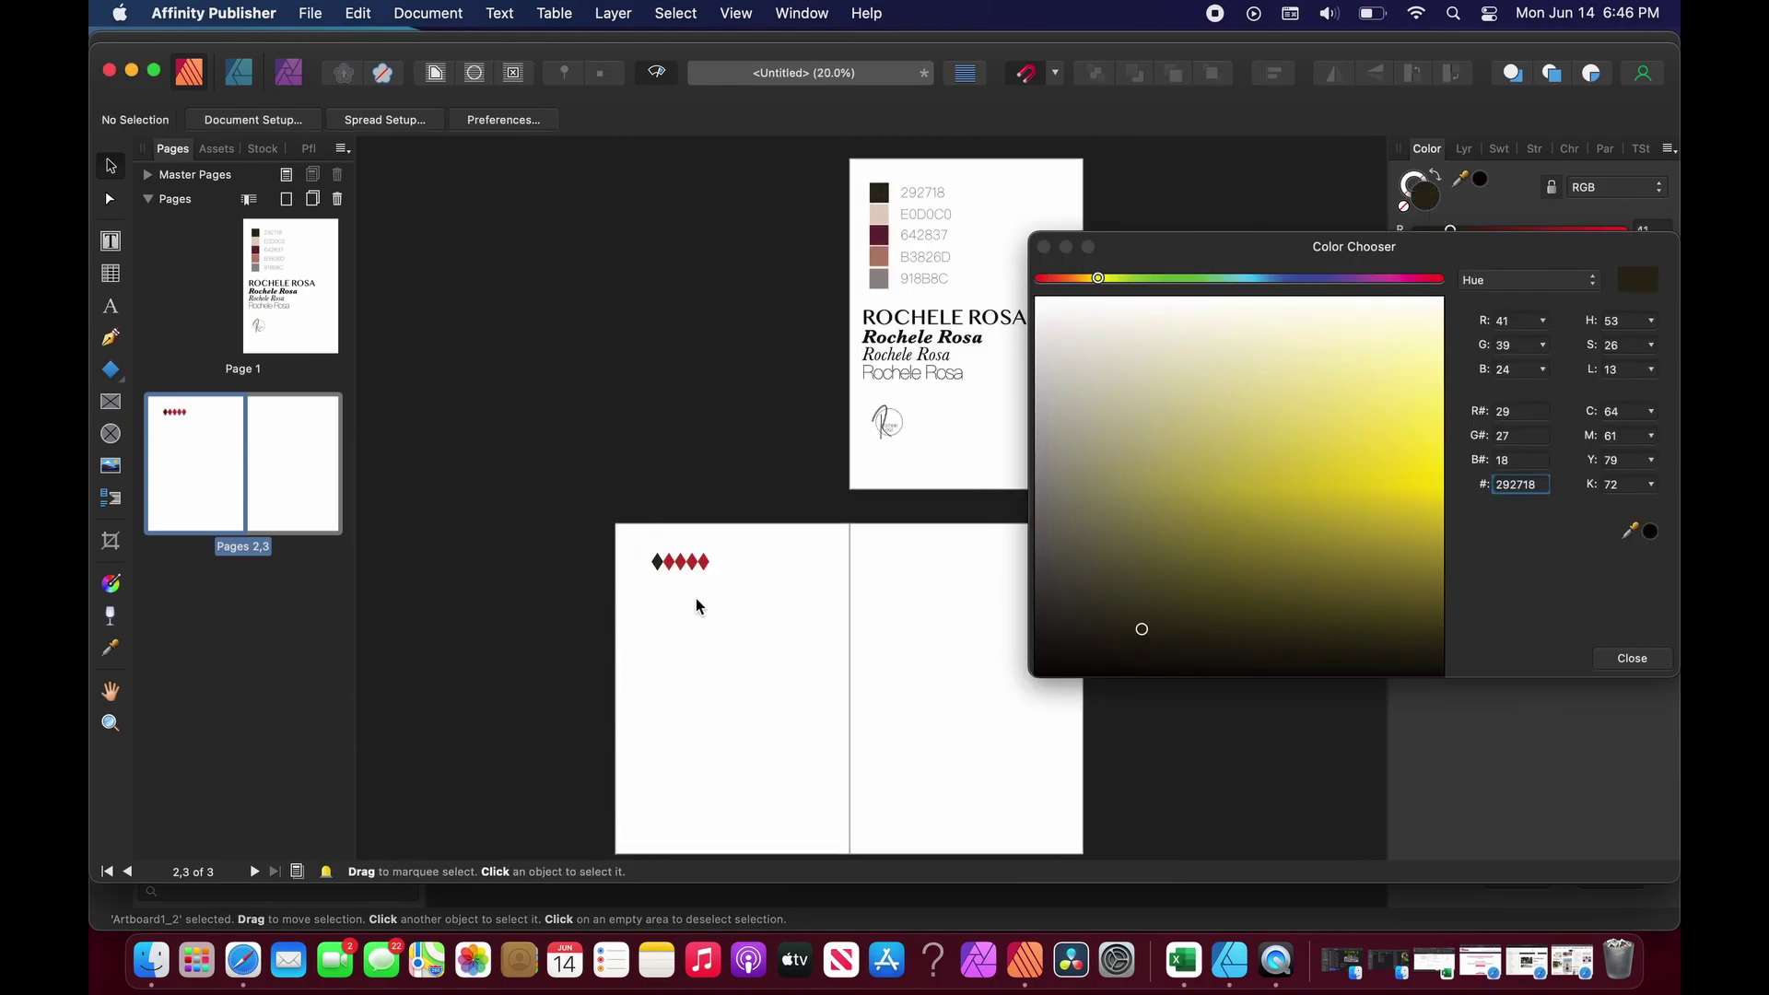
{"action": "left_click", "coordinate": [669, 561]}
{"action": "double_click", "coordinate": [1519, 484]}
{"action": "type", "text": "E0D0C0"}
{"action": "key", "text": "Return"}
{"action": "left_click", "coordinate": [1632, 658]}
Recolour the third diamond to 642837.
{"action": "left_click", "coordinate": [680, 561]}
{"action": "left_click", "coordinate": [669, 562]}
{"action": "left_click", "coordinate": [1410, 180]}
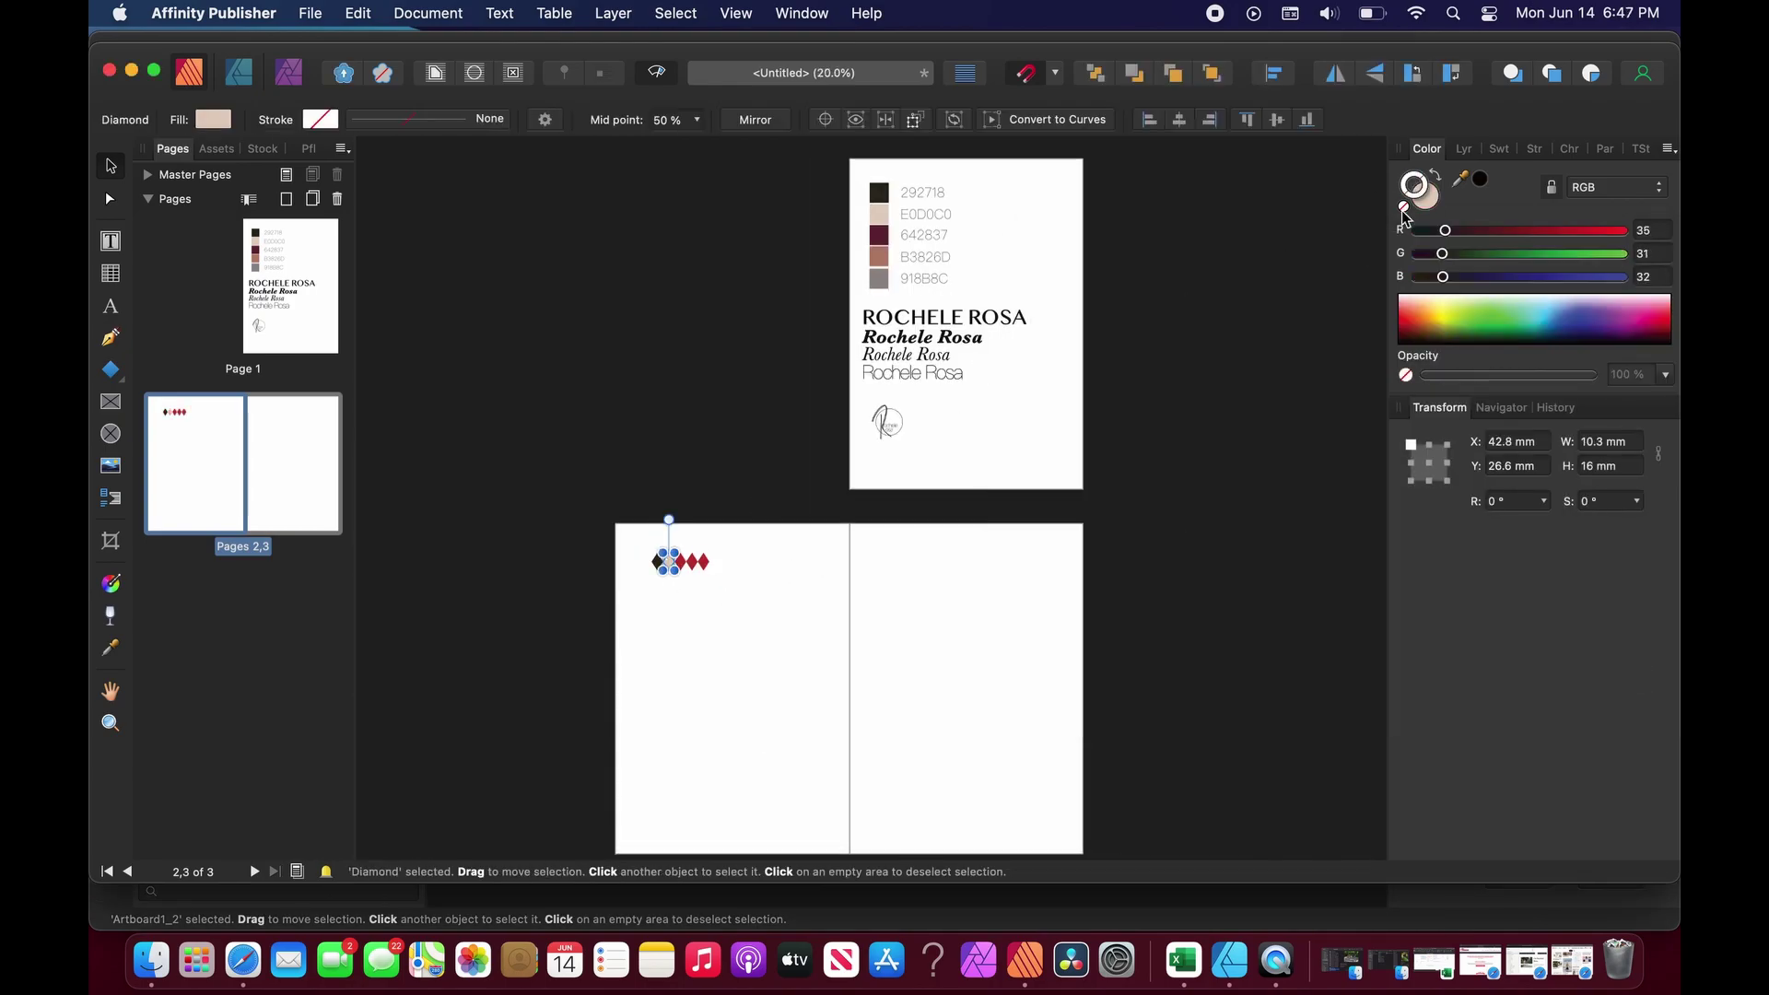
{"action": "left_click", "coordinate": [680, 561]}
{"action": "double_click", "coordinate": [1425, 200]}
{"action": "double_click", "coordinate": [1518, 485]}
{"action": "type", "text": "642837"}
{"action": "key", "text": "Return"}
{"action": "left_click", "coordinate": [727, 632]}
Recolour the fourth diamond to B3826D and the fifth to 918B8C.
{"action": "left_click", "coordinate": [692, 562]}
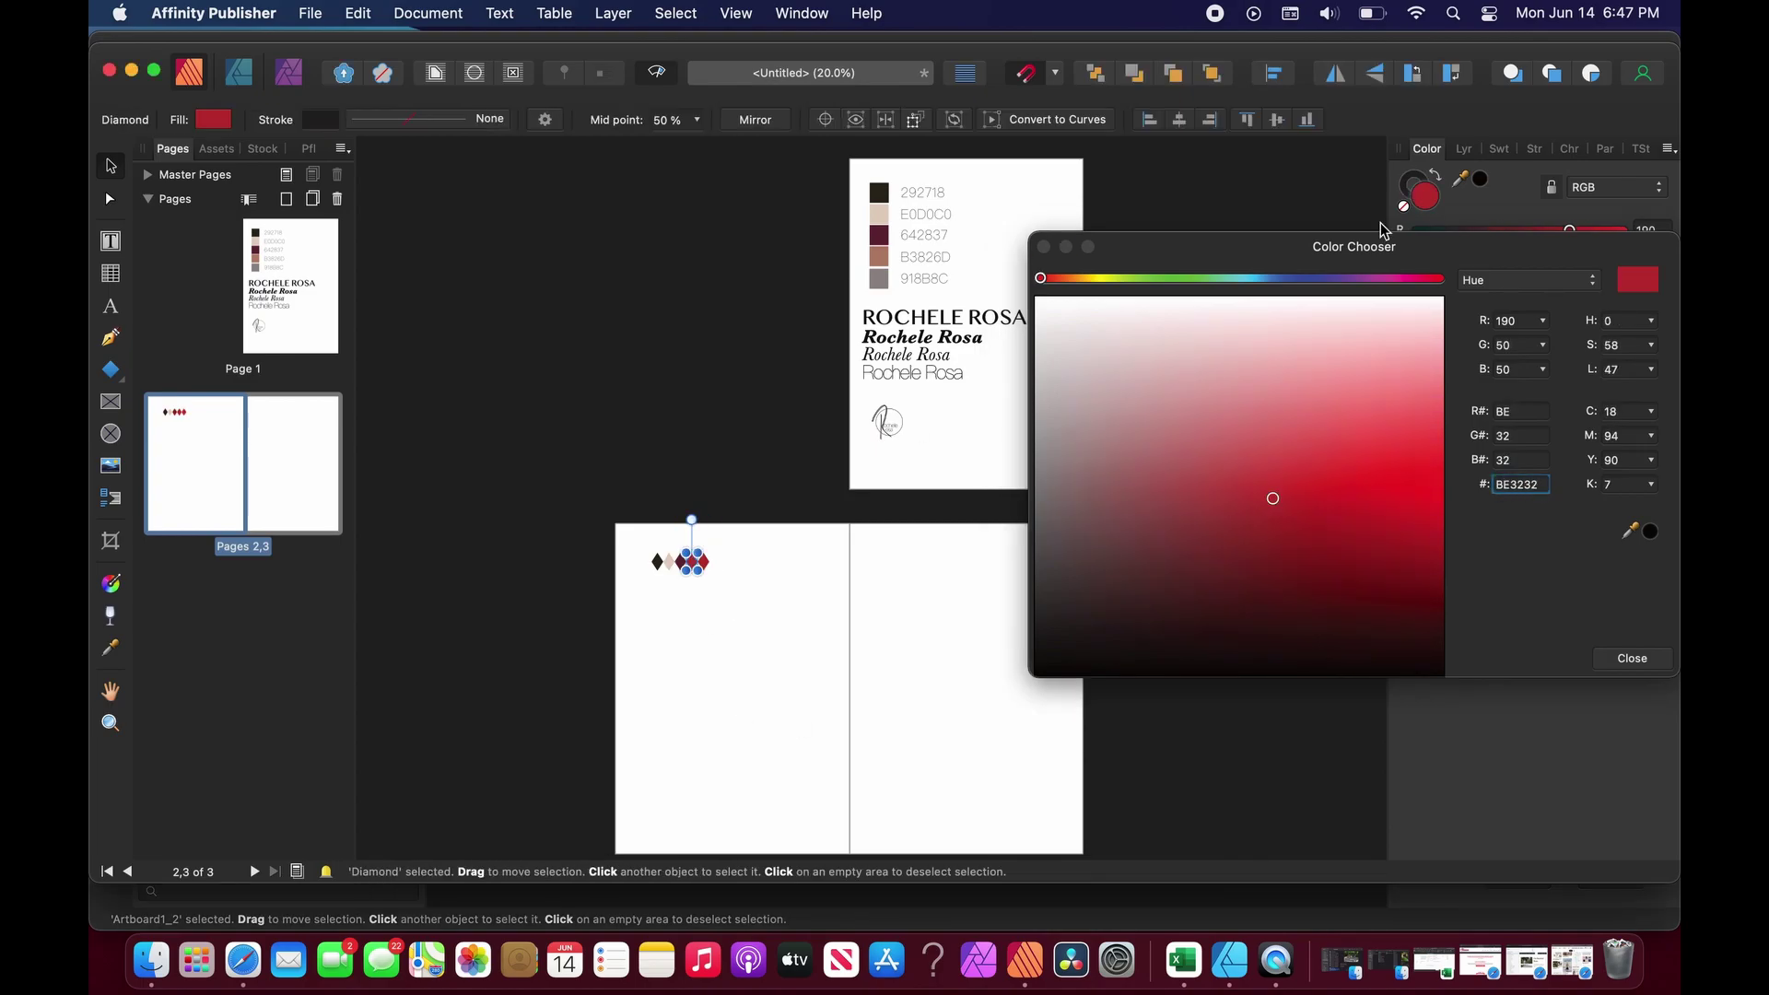
{"action": "double_click", "coordinate": [1519, 485]}
{"action": "type", "text": "B3826D"}
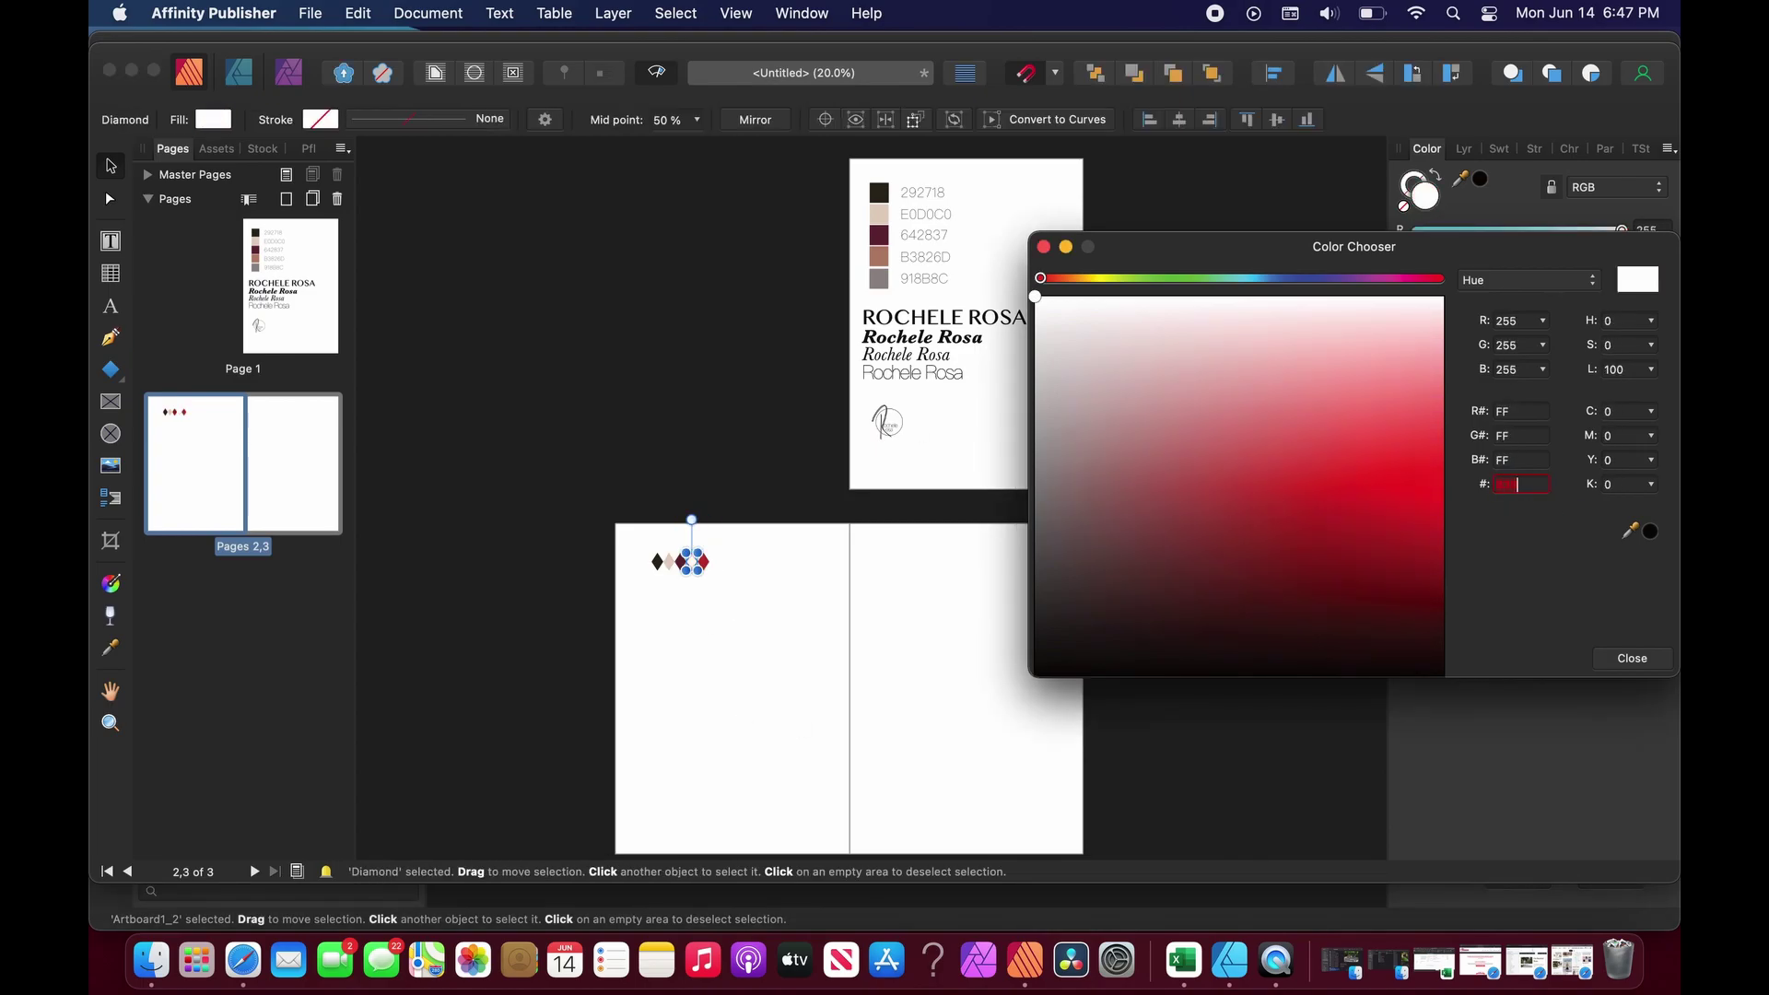
{"action": "key", "text": "Return"}
{"action": "left_click", "coordinate": [750, 652]}
{"action": "left_click", "coordinate": [703, 561]}
{"action": "double_click", "coordinate": [1408, 191]}
{"action": "type", "text": "918"}
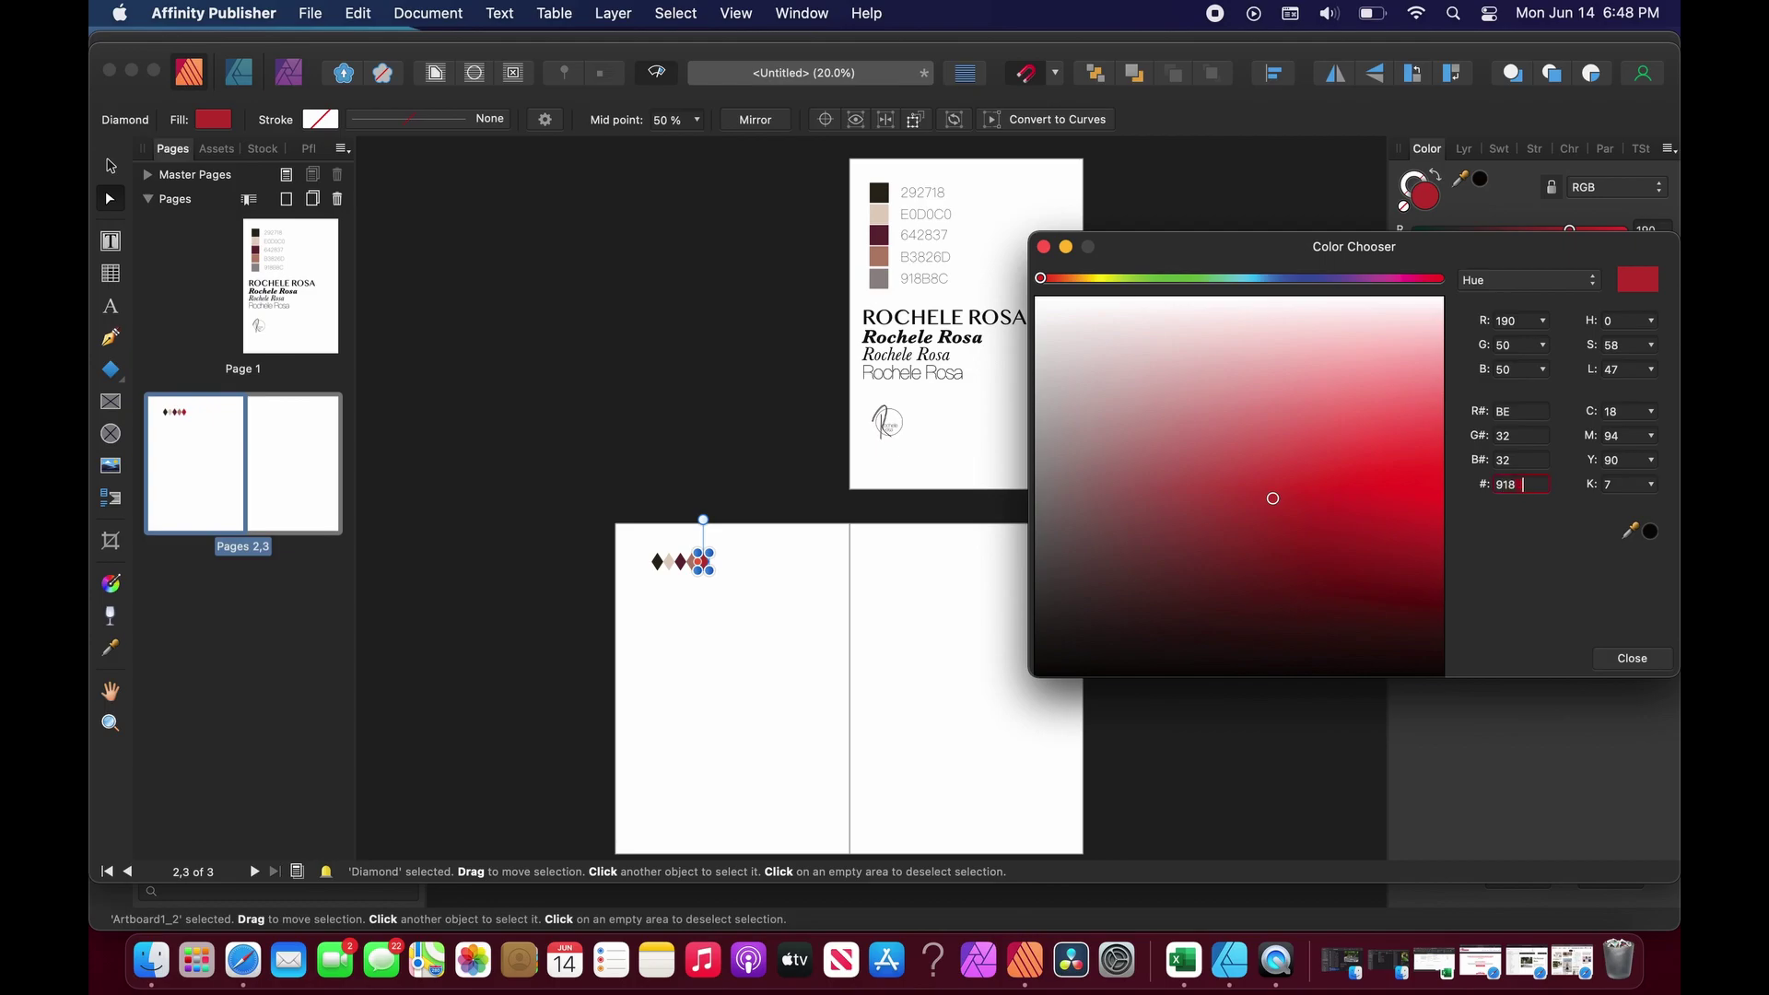
{"action": "type", "text": "B8C"}
{"action": "key", "text": "Return"}
Select all five diamonds and move the row lower on the page.
{"action": "left_click_drag", "start_coordinate": [703, 561], "coordinate": [732, 564]}
{"action": "scroll", "coordinate": [1125, 509], "scroll_direction": "down", "scroll_amount": 2}
{"action": "left_click", "coordinate": [1124, 509]}
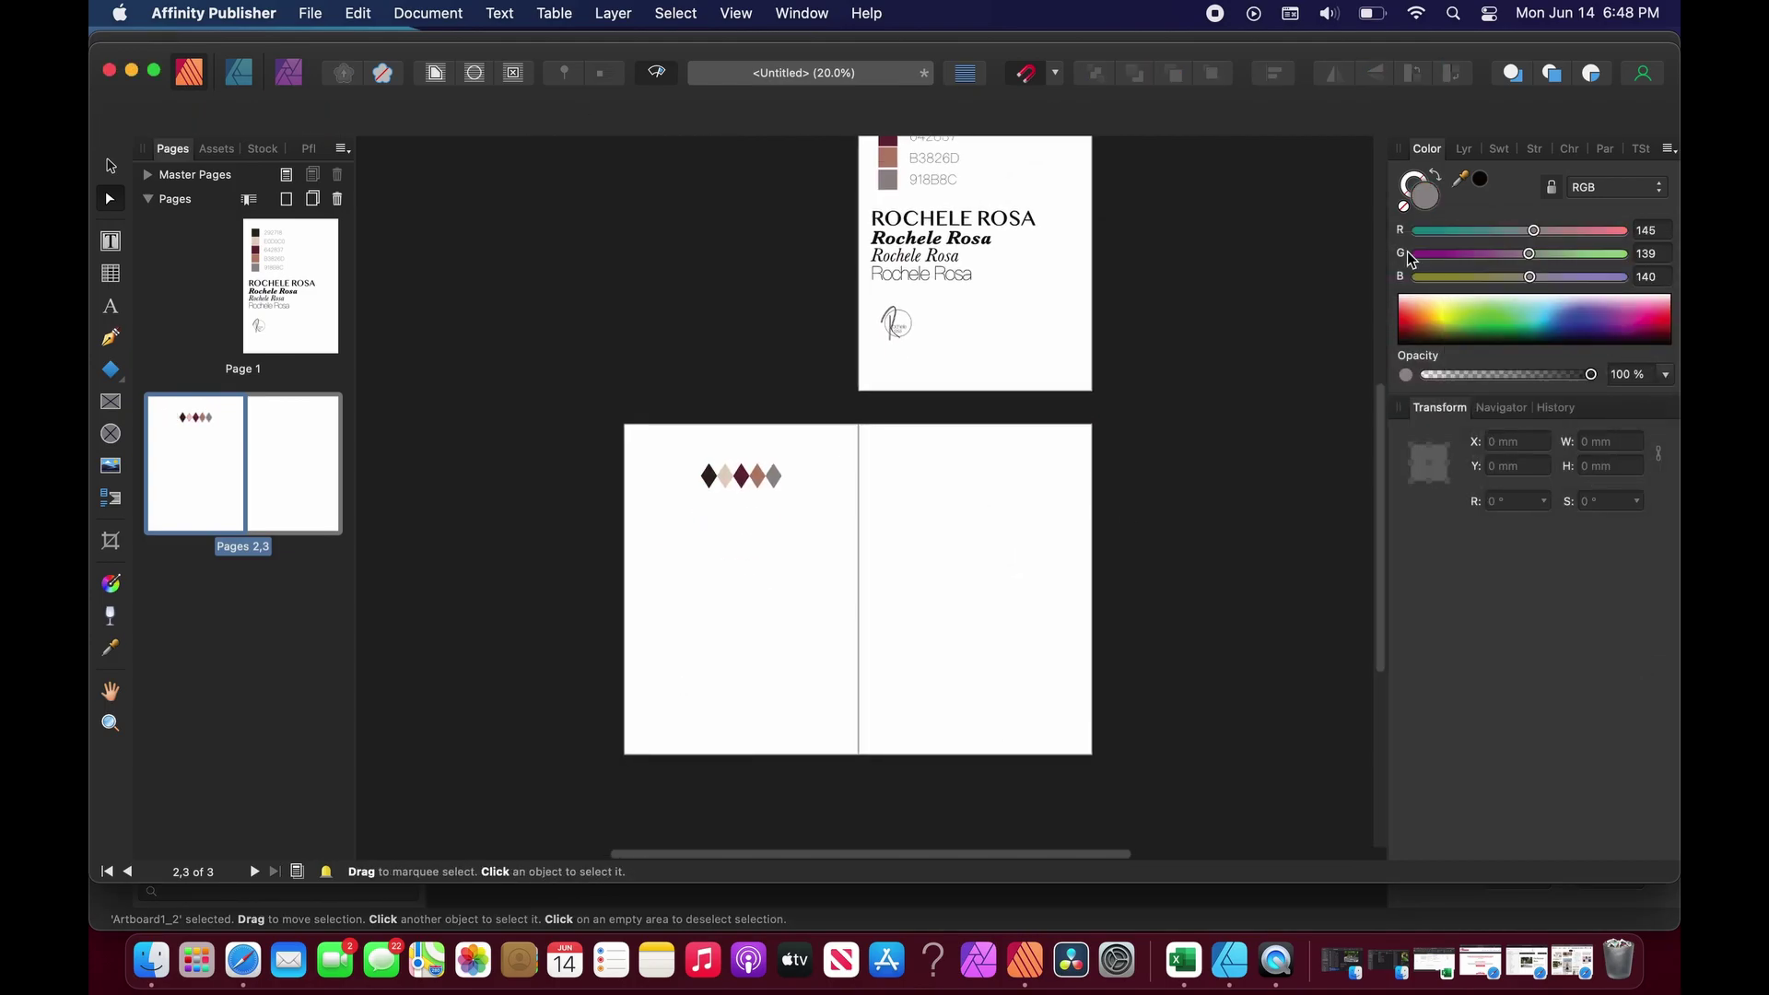
{"action": "left_click", "coordinate": [1464, 149]}
{"action": "left_click", "coordinate": [1400, 211]}
{"action": "left_click", "coordinate": [1502, 393]}
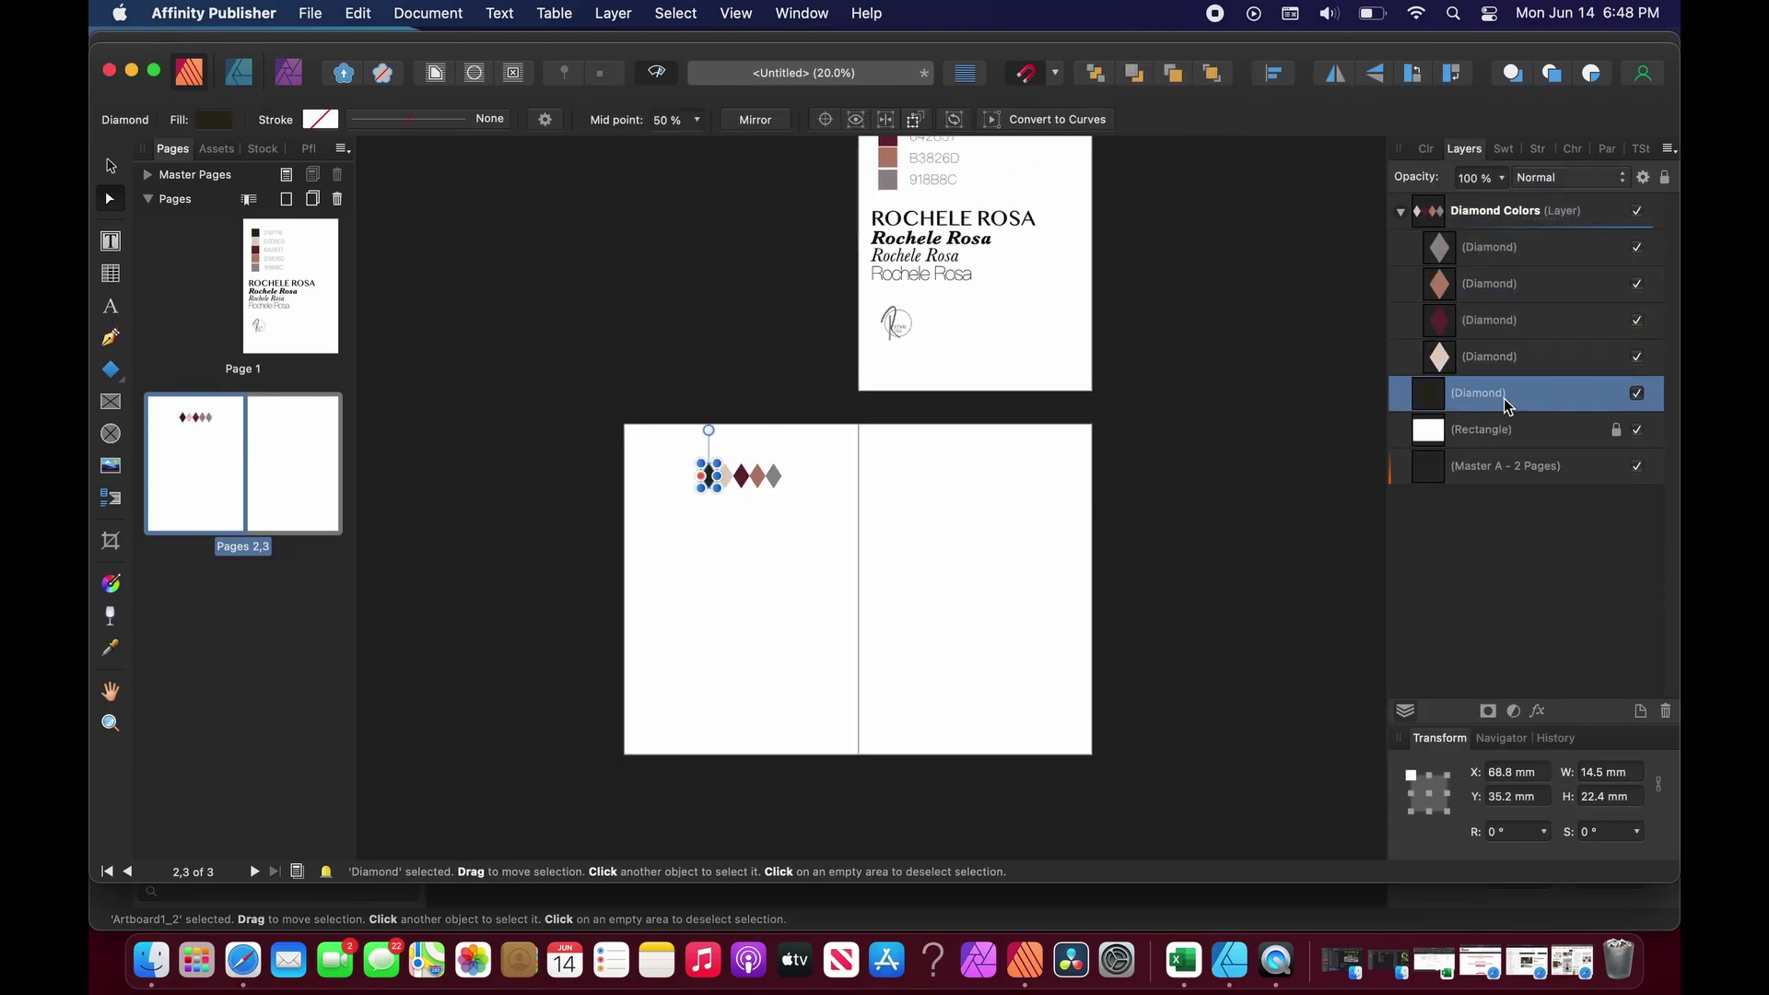
{"action": "left_click", "coordinate": [1291, 419]}
{"action": "left_click_drag", "start_coordinate": [687, 451], "coordinate": [860, 513]}
{"action": "left_click_drag", "start_coordinate": [742, 475], "coordinate": [742, 506]}
{"action": "left_click", "coordinate": [802, 479]}
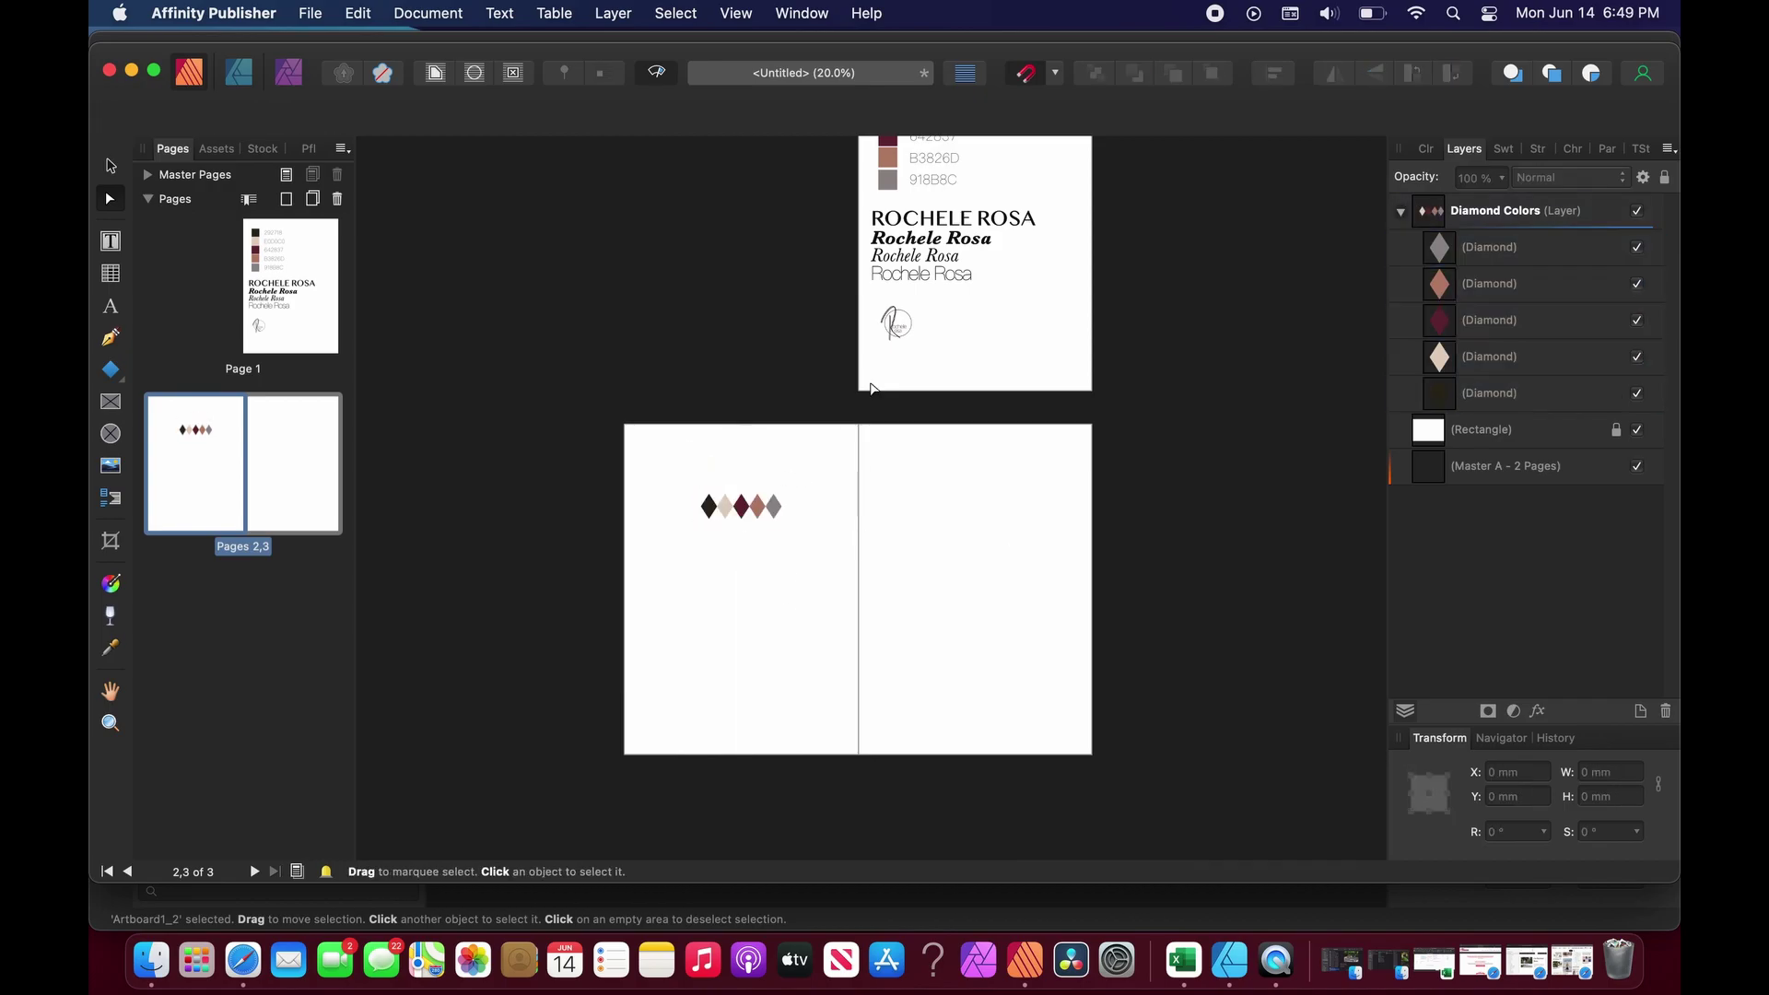
Paste the brand-name heading above the diamond row and set it in BANGLA MN.
{"action": "key", "text": "super+v"}
{"action": "left_click_drag", "start_coordinate": [720, 580], "coordinate": [749, 466]}
{"action": "type", "text": "BANGLA MN"}
{"action": "key", "text": "Escape"}
{"action": "triple_click", "coordinate": [777, 471]}
{"action": "key", "text": "super+z"}
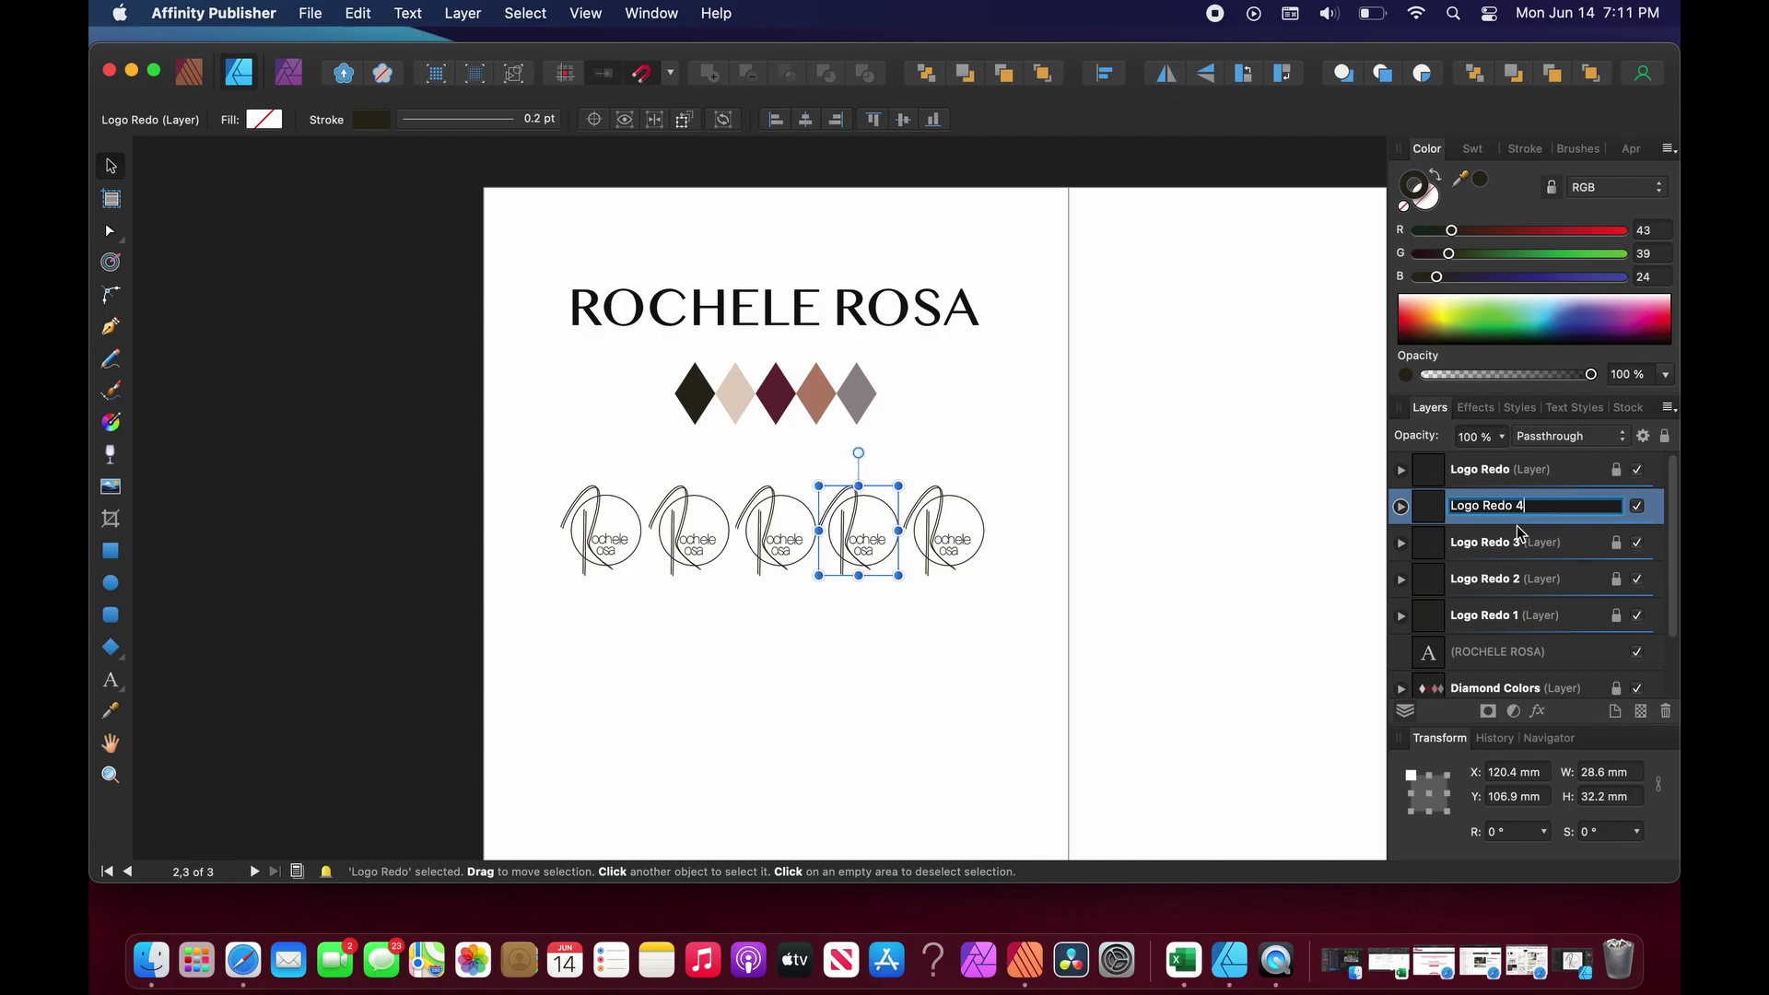
Commit the Logo Redo 4 name, then rename the top logo layer Logo Redo 5 and lock it.
{"action": "left_click", "coordinate": [1335, 538]}
{"action": "left_click", "coordinate": [1621, 506]}
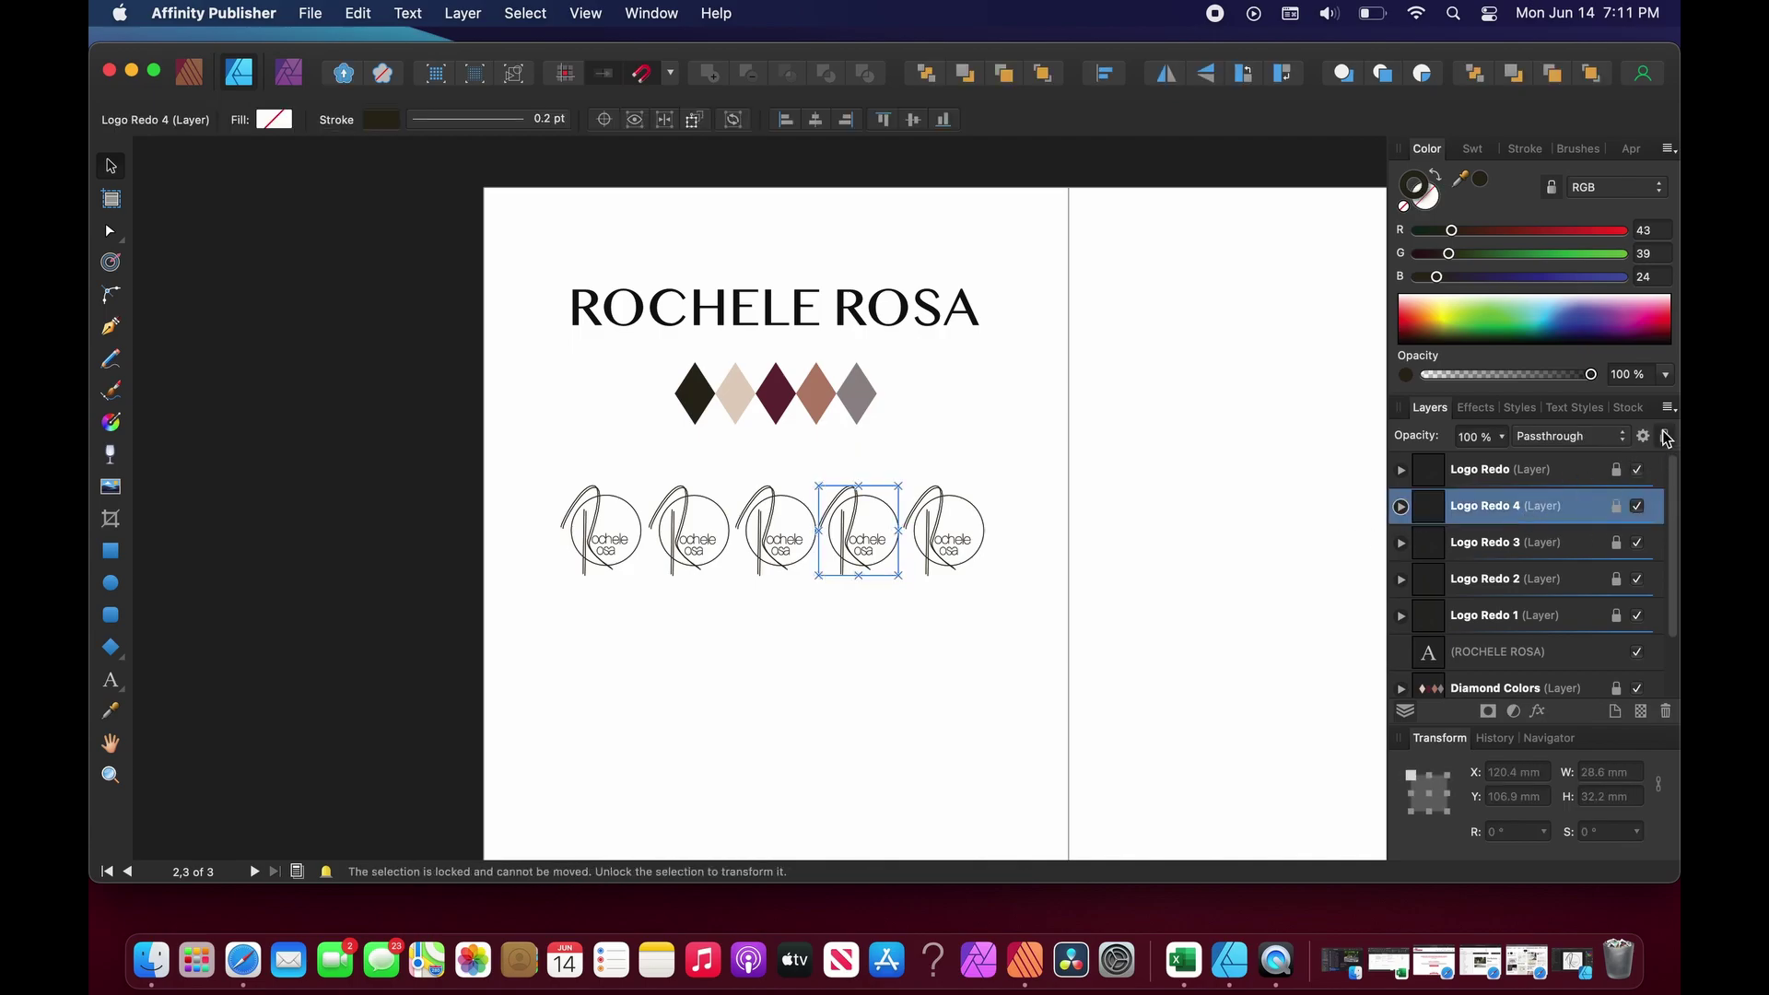
{"action": "left_click", "coordinate": [1564, 474]}
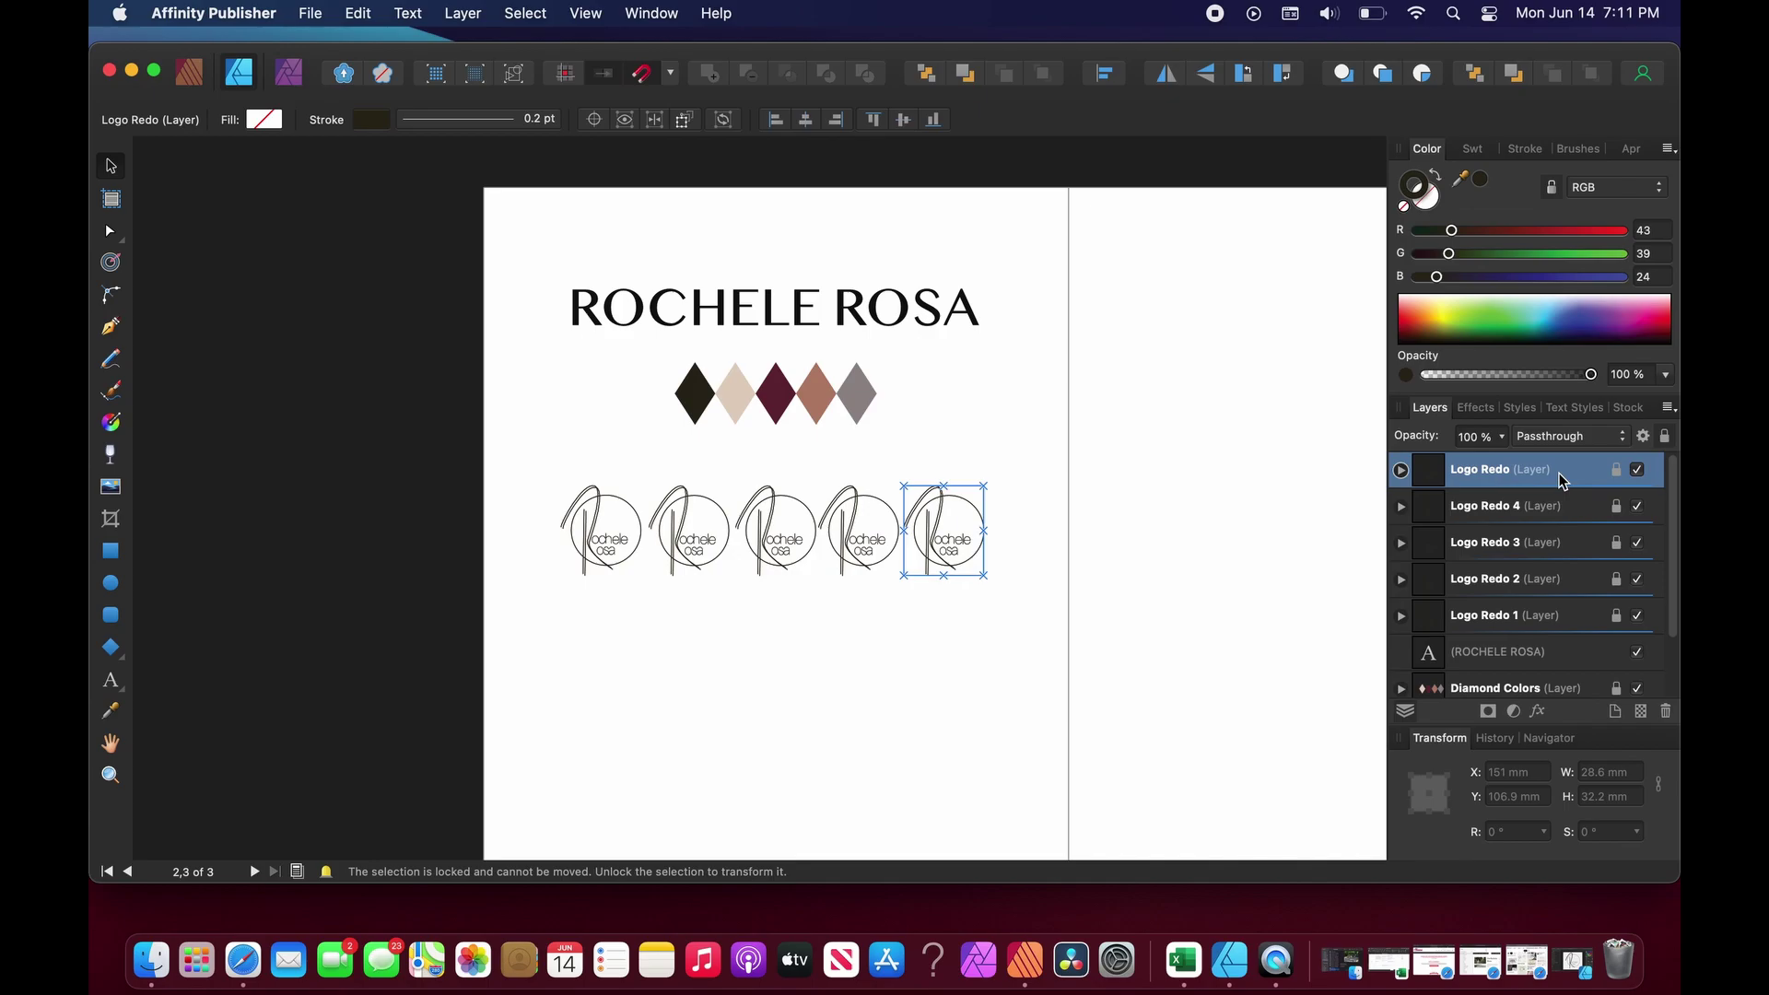
{"action": "left_click", "coordinate": [1617, 470]}
{"action": "double_click", "coordinate": [1533, 471]}
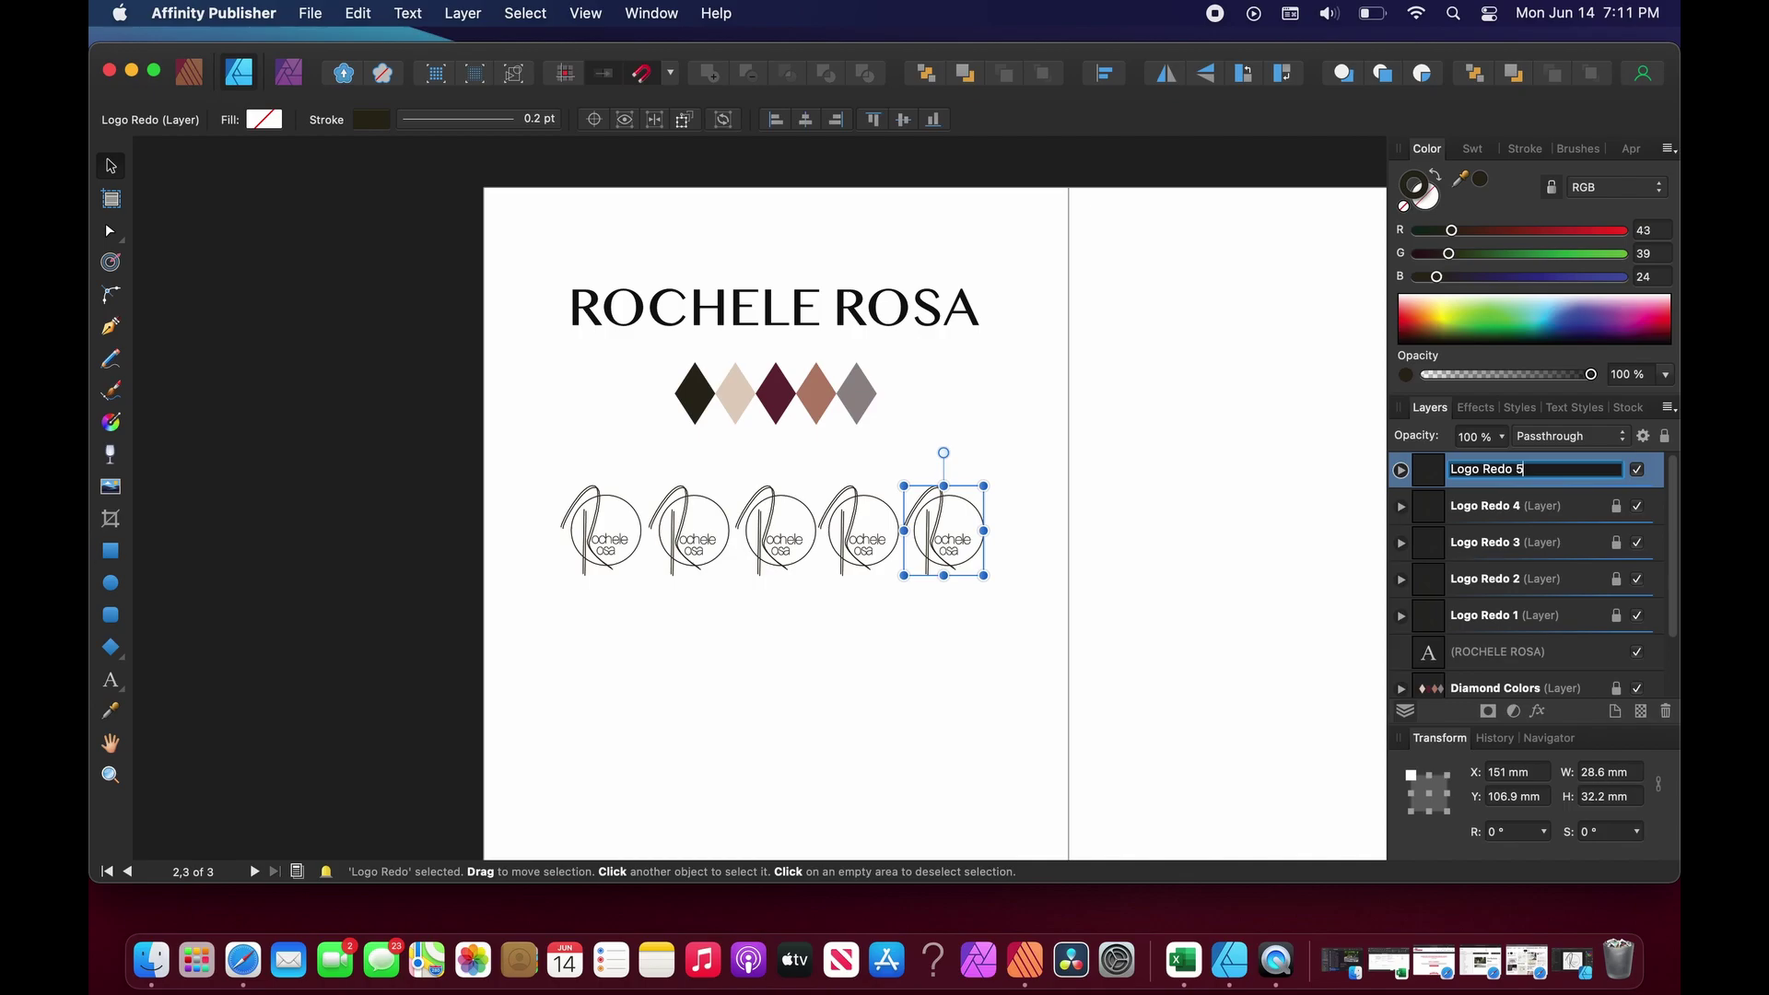
{"action": "type", "text": "5"}
{"action": "left_click", "coordinate": [1364, 493]}
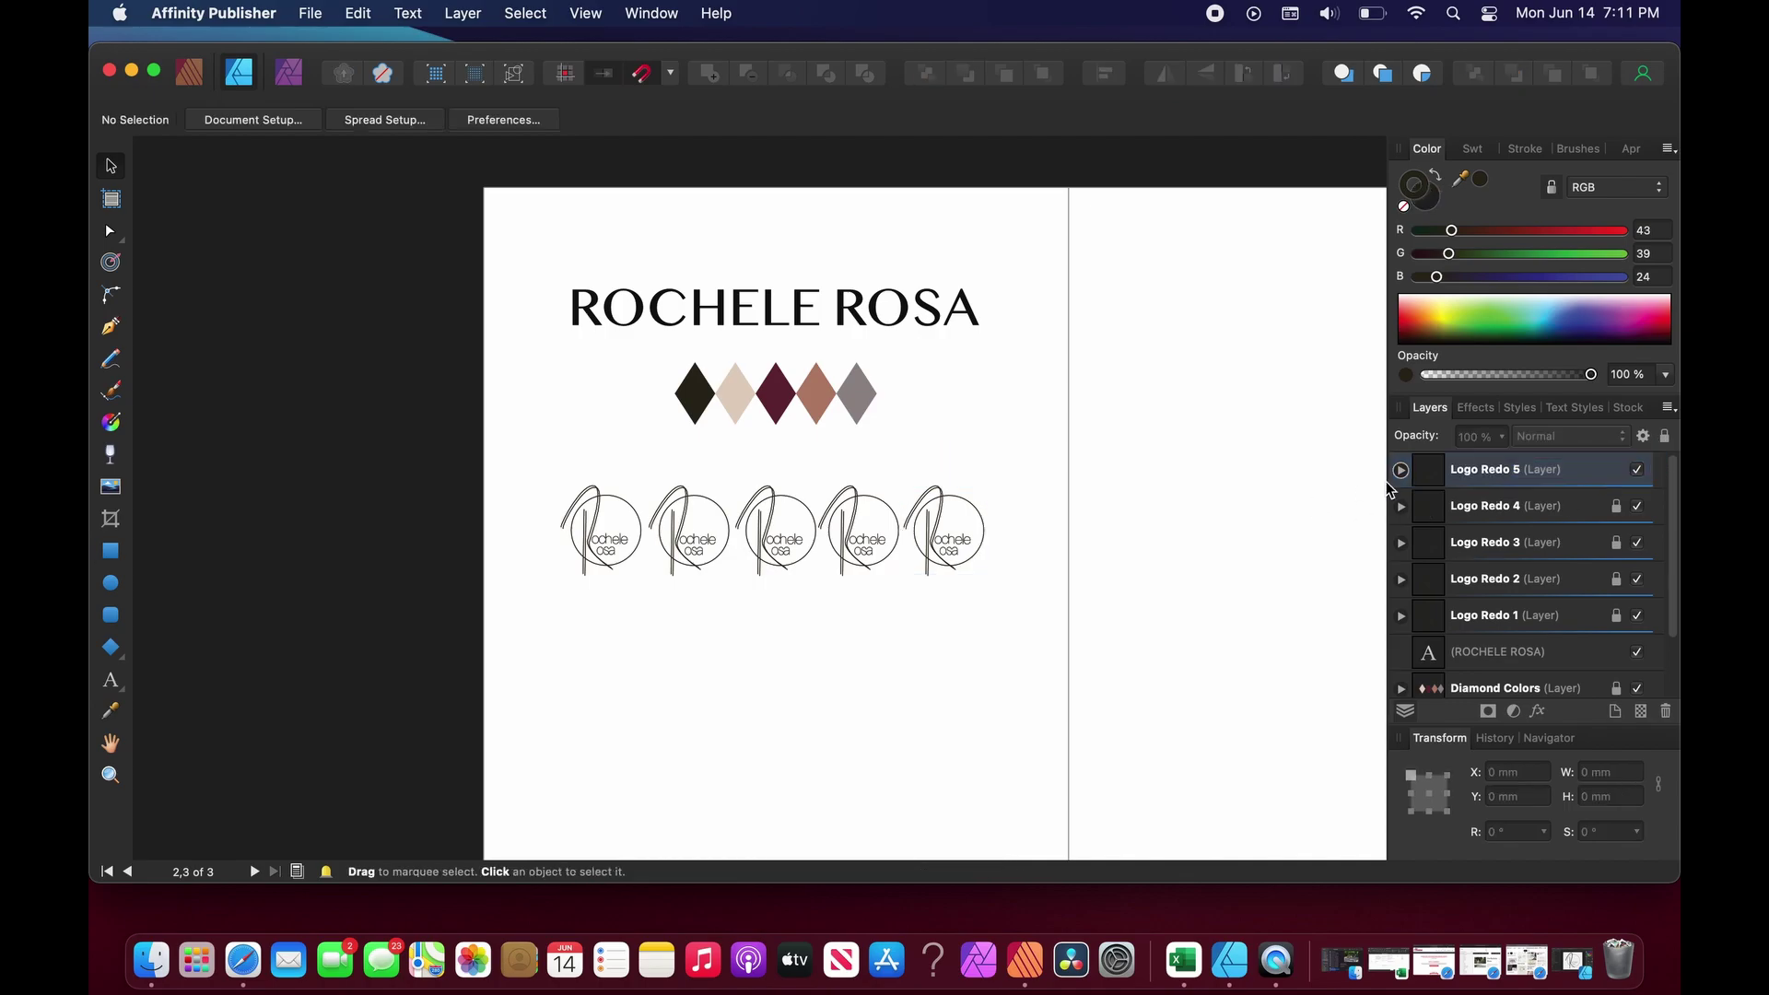
{"action": "left_click", "coordinate": [1505, 468]}
{"action": "left_click", "coordinate": [1665, 436]}
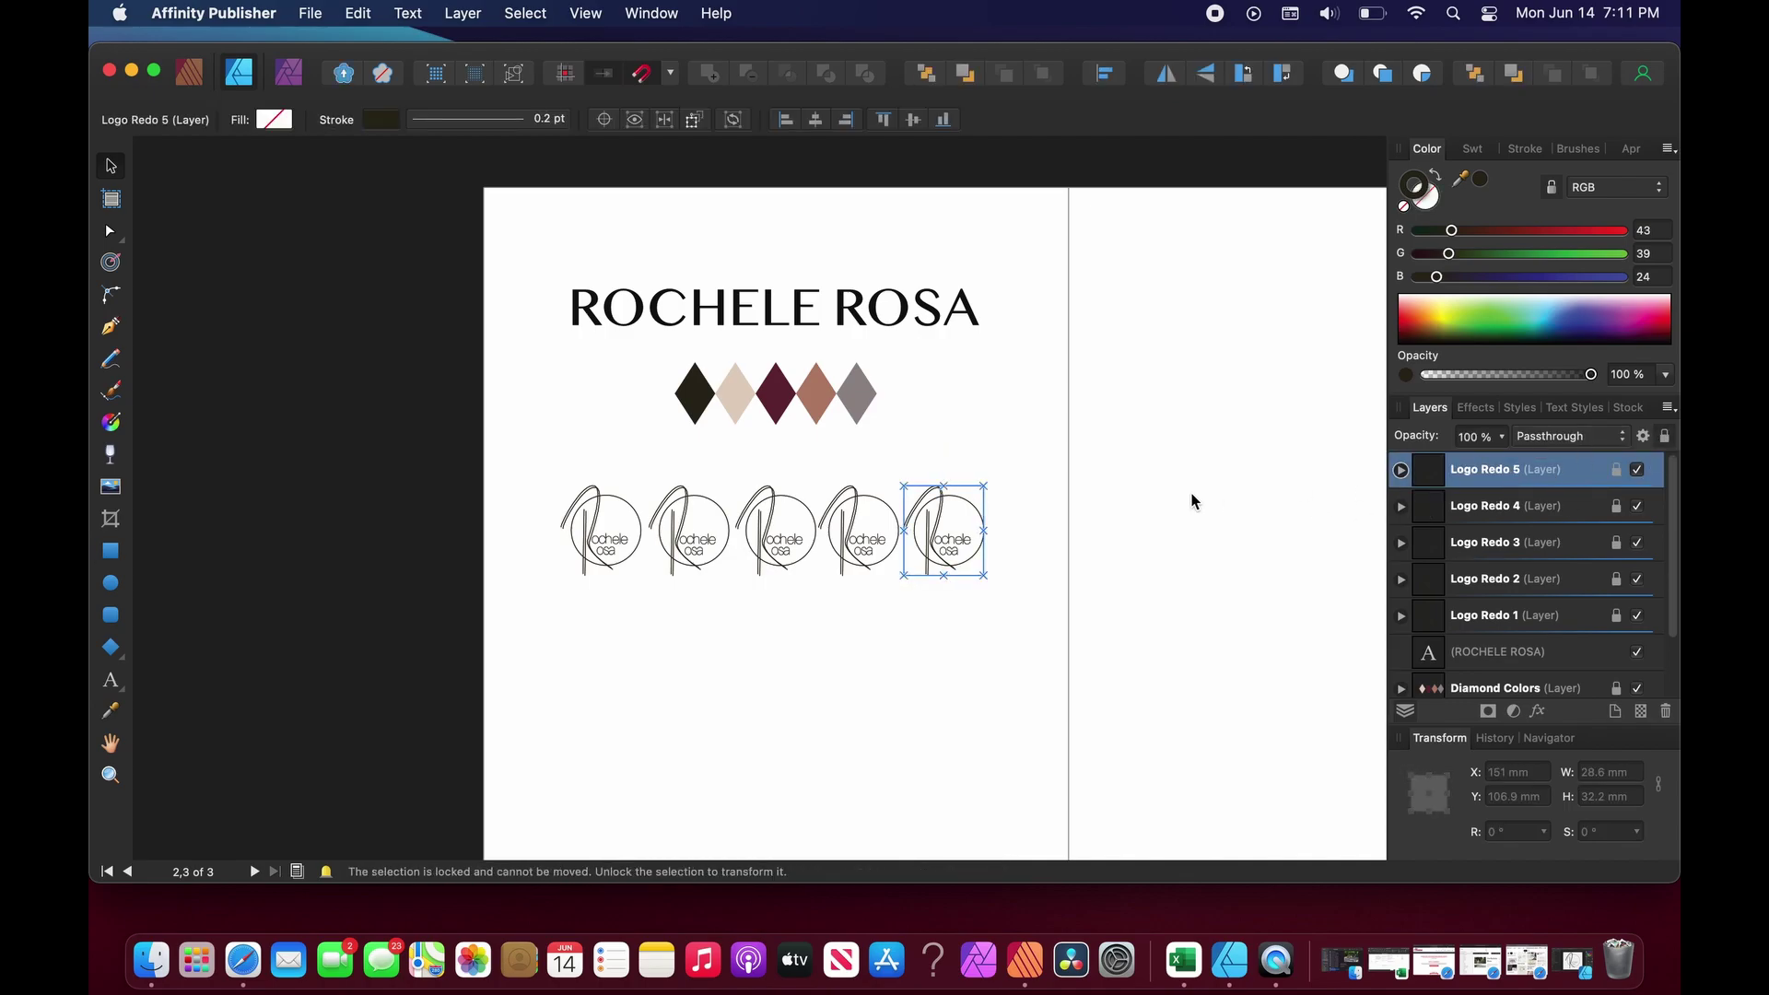
Try marquee-selecting all five logos together on the page.
{"action": "left_click", "coordinate": [903, 660]}
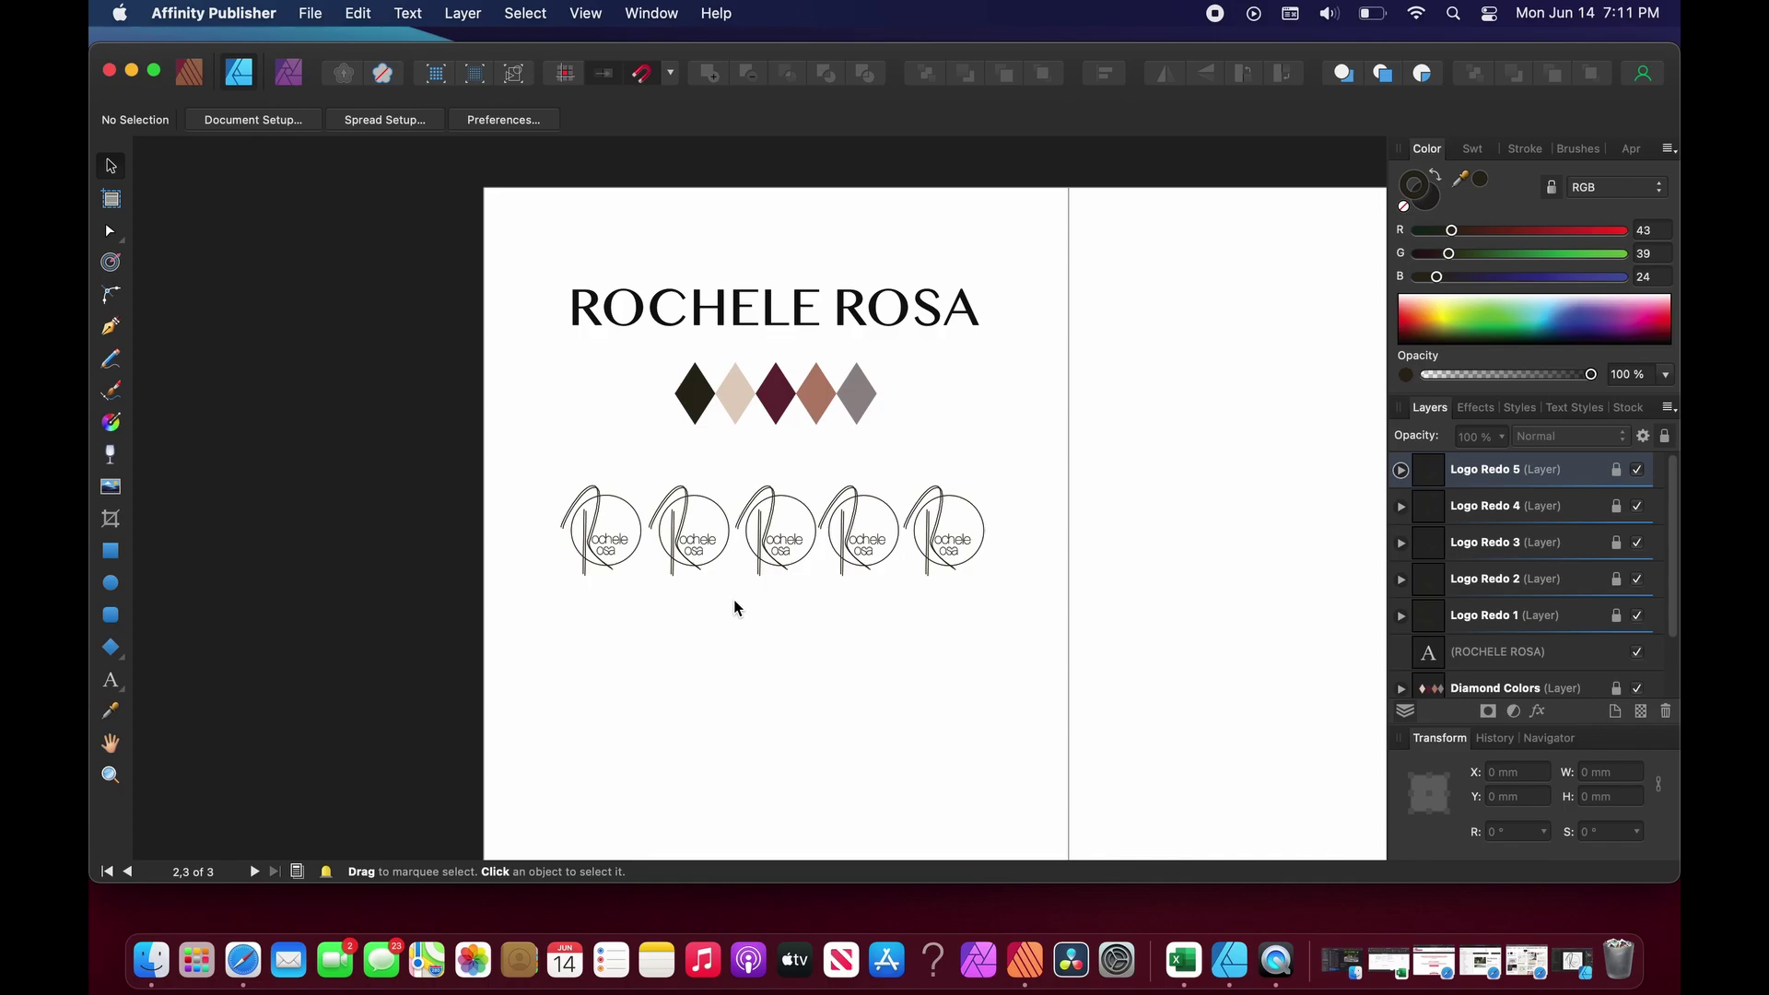
{"action": "left_click_drag", "start_coordinate": [540, 457], "coordinate": [1026, 615]}
{"action": "left_click_drag", "start_coordinate": [1011, 463], "coordinate": [500, 617]}
{"action": "left_click_drag", "start_coordinate": [532, 455], "coordinate": [1020, 604]}
Recolour the second logo with the light beige diamond's colour and relock its layer.
{"action": "left_click", "coordinate": [1479, 615]}
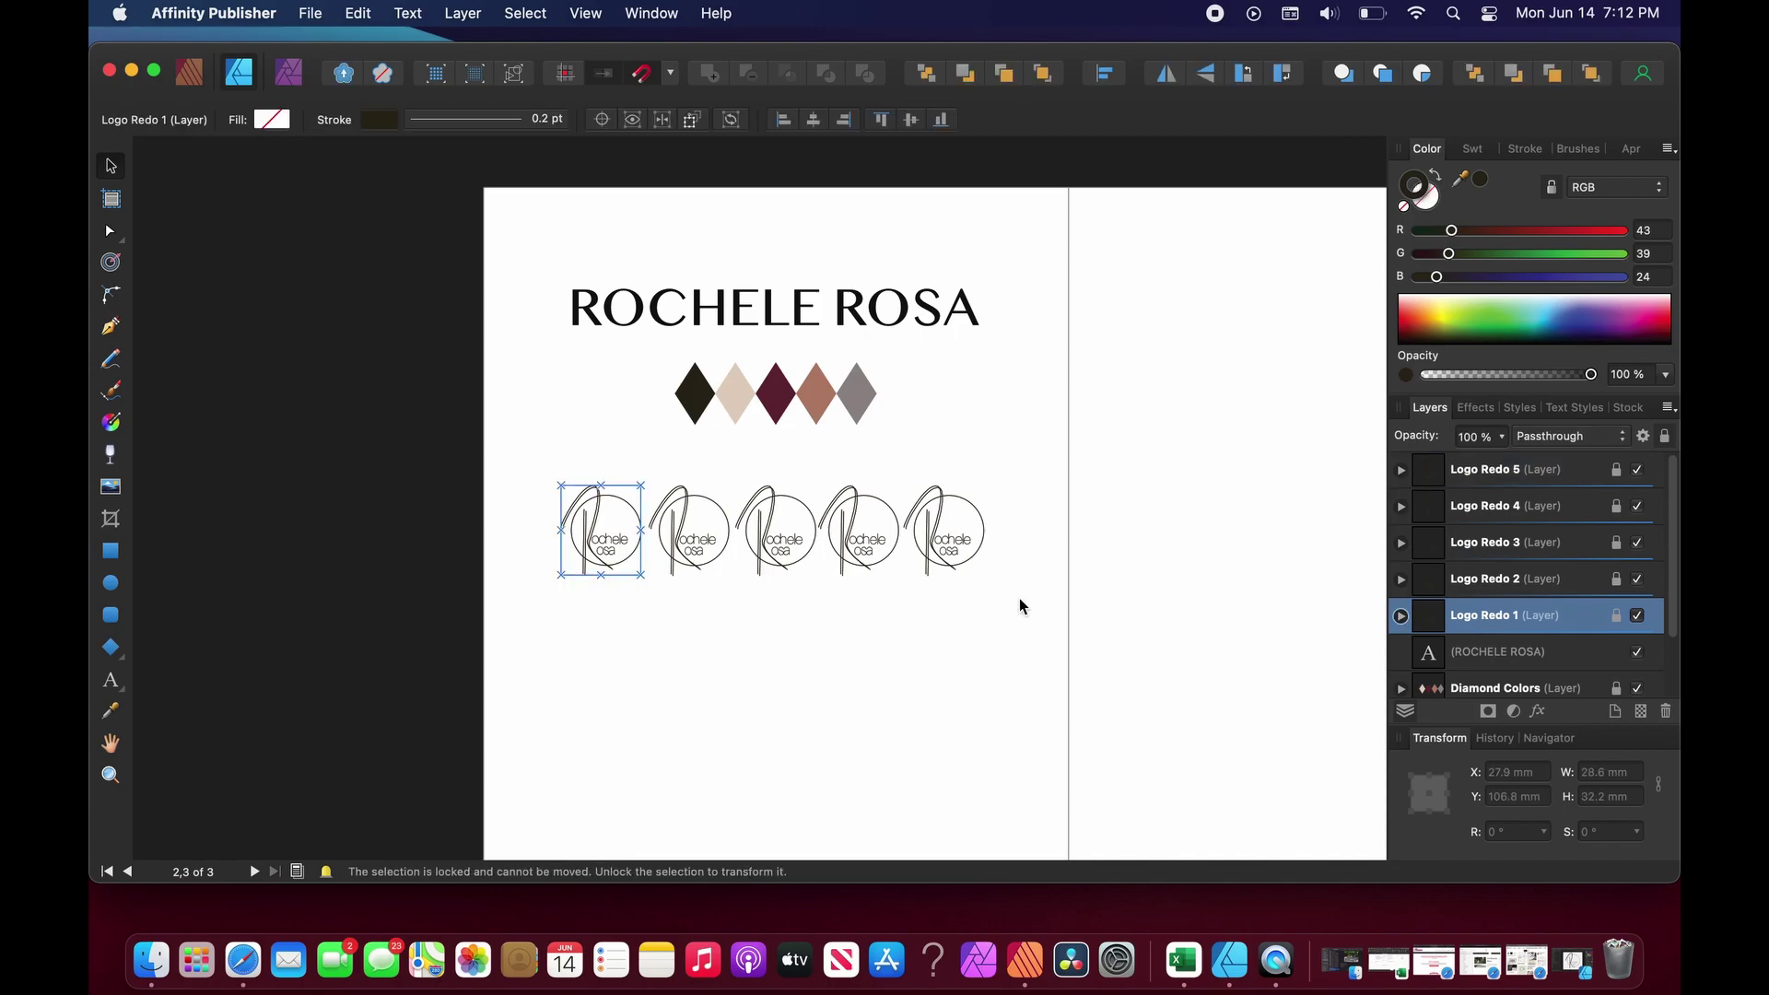
{"action": "left_click", "coordinate": [1502, 585]}
{"action": "left_click", "coordinate": [1618, 581]}
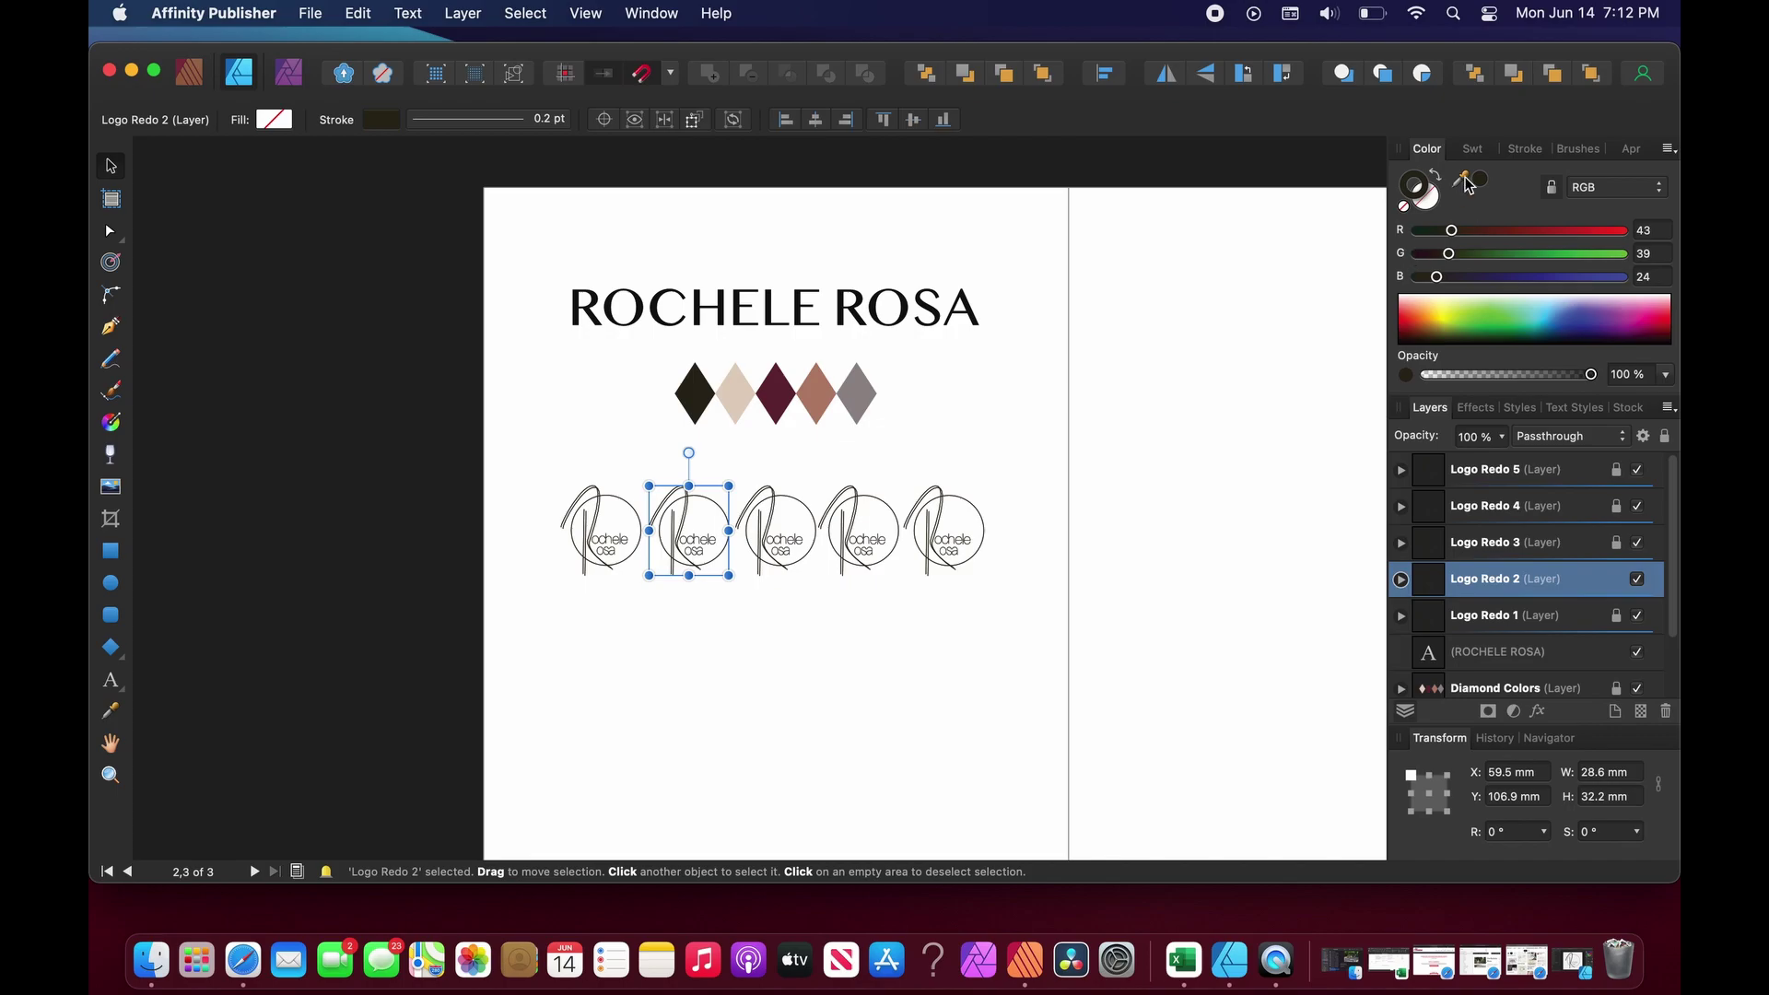
{"action": "left_click_drag", "start_coordinate": [1460, 178], "coordinate": [726, 391]}
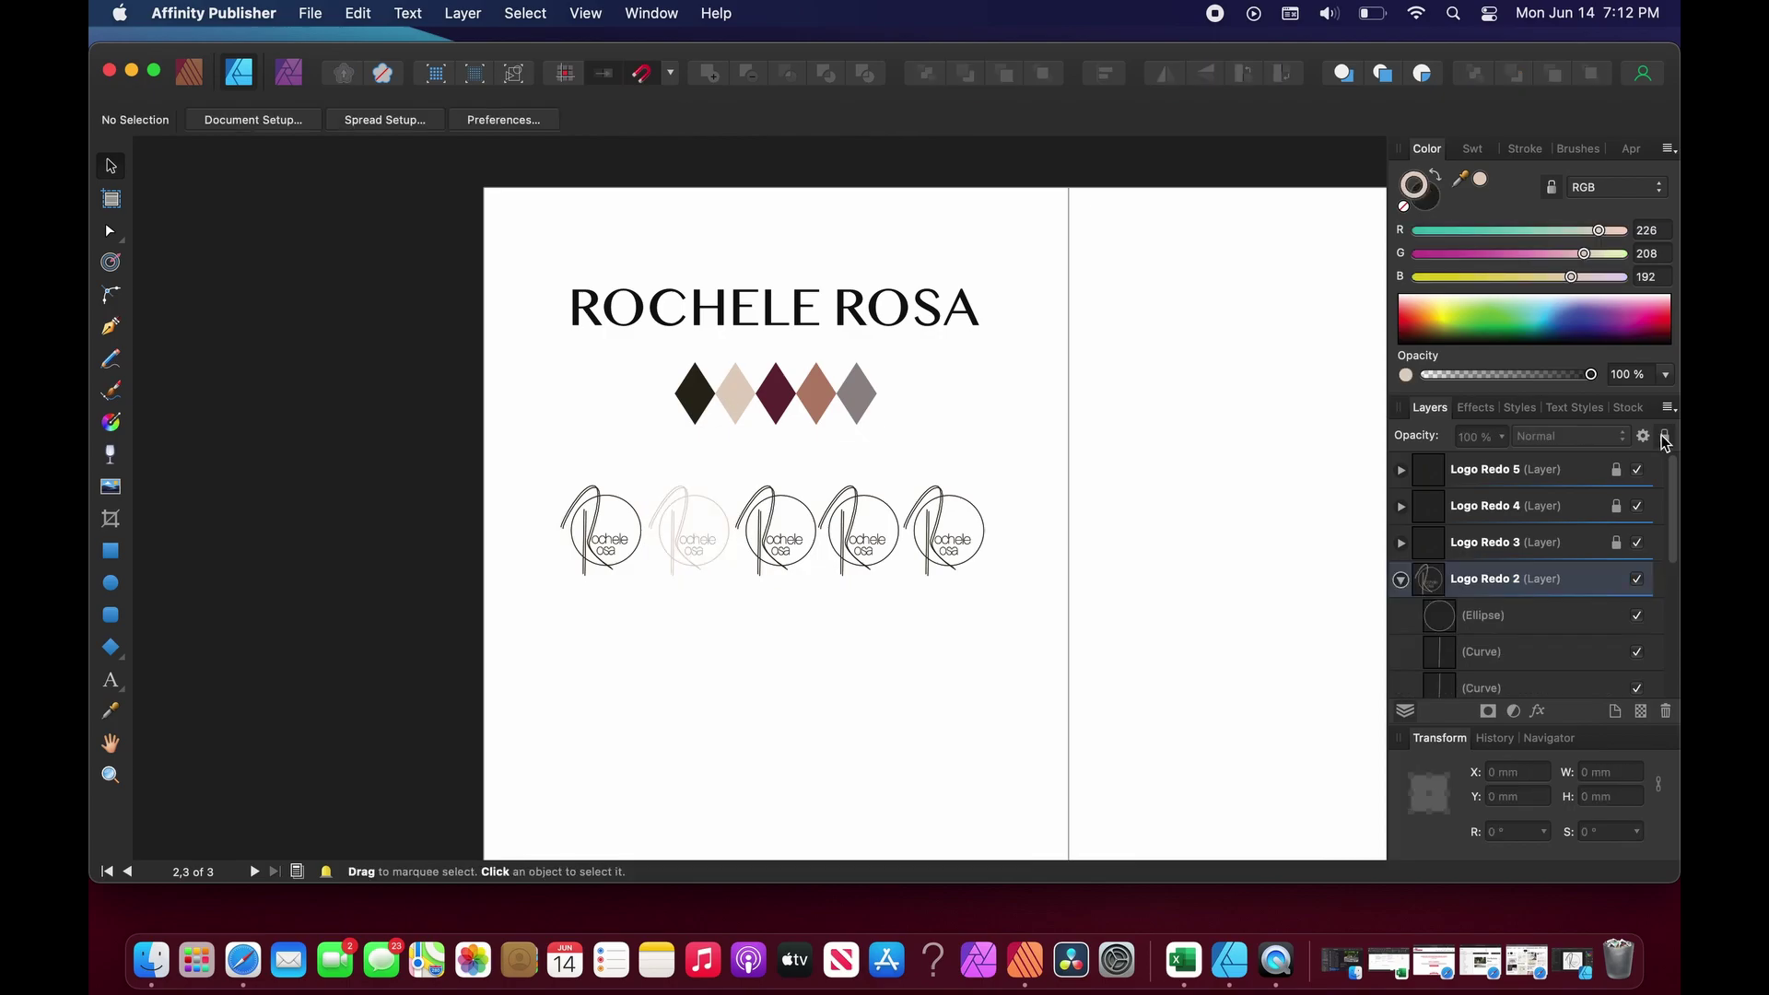
{"action": "left_click", "coordinate": [1590, 586]}
{"action": "left_click", "coordinate": [1666, 438]}
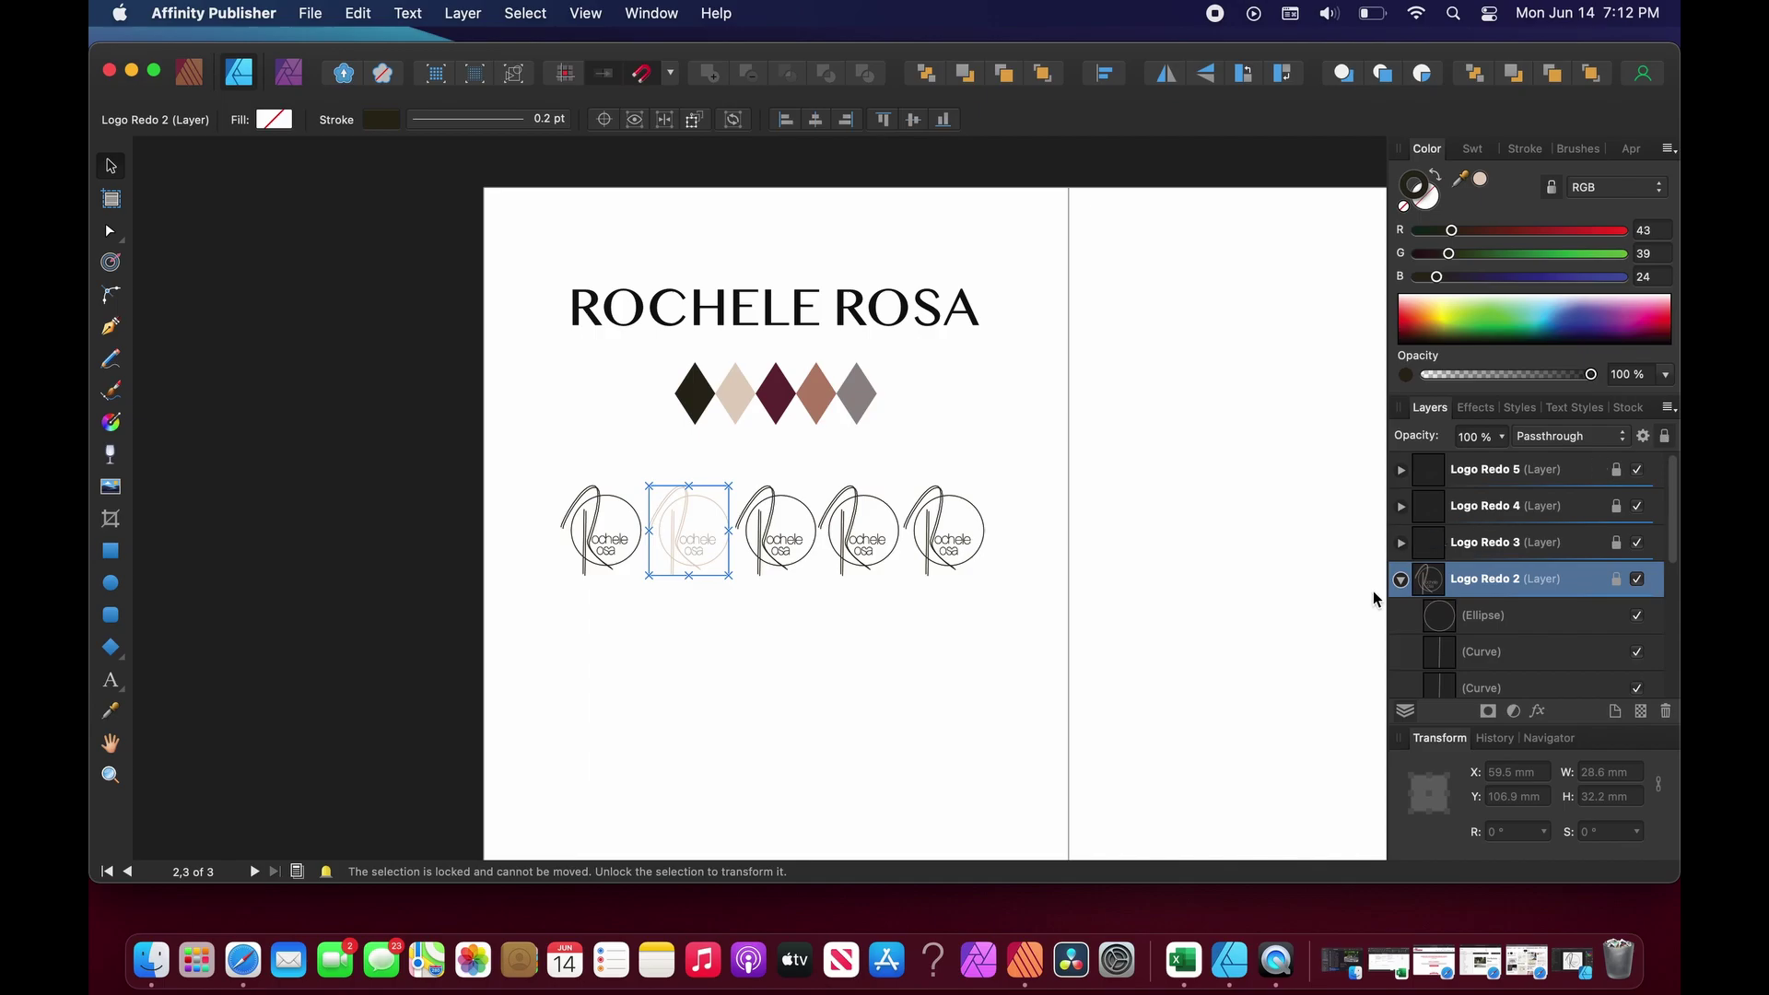
{"action": "left_click", "coordinate": [1400, 578]}
Give the third logo a maroon stroke sampled from the maroon diamond.
{"action": "left_click", "coordinate": [1508, 551]}
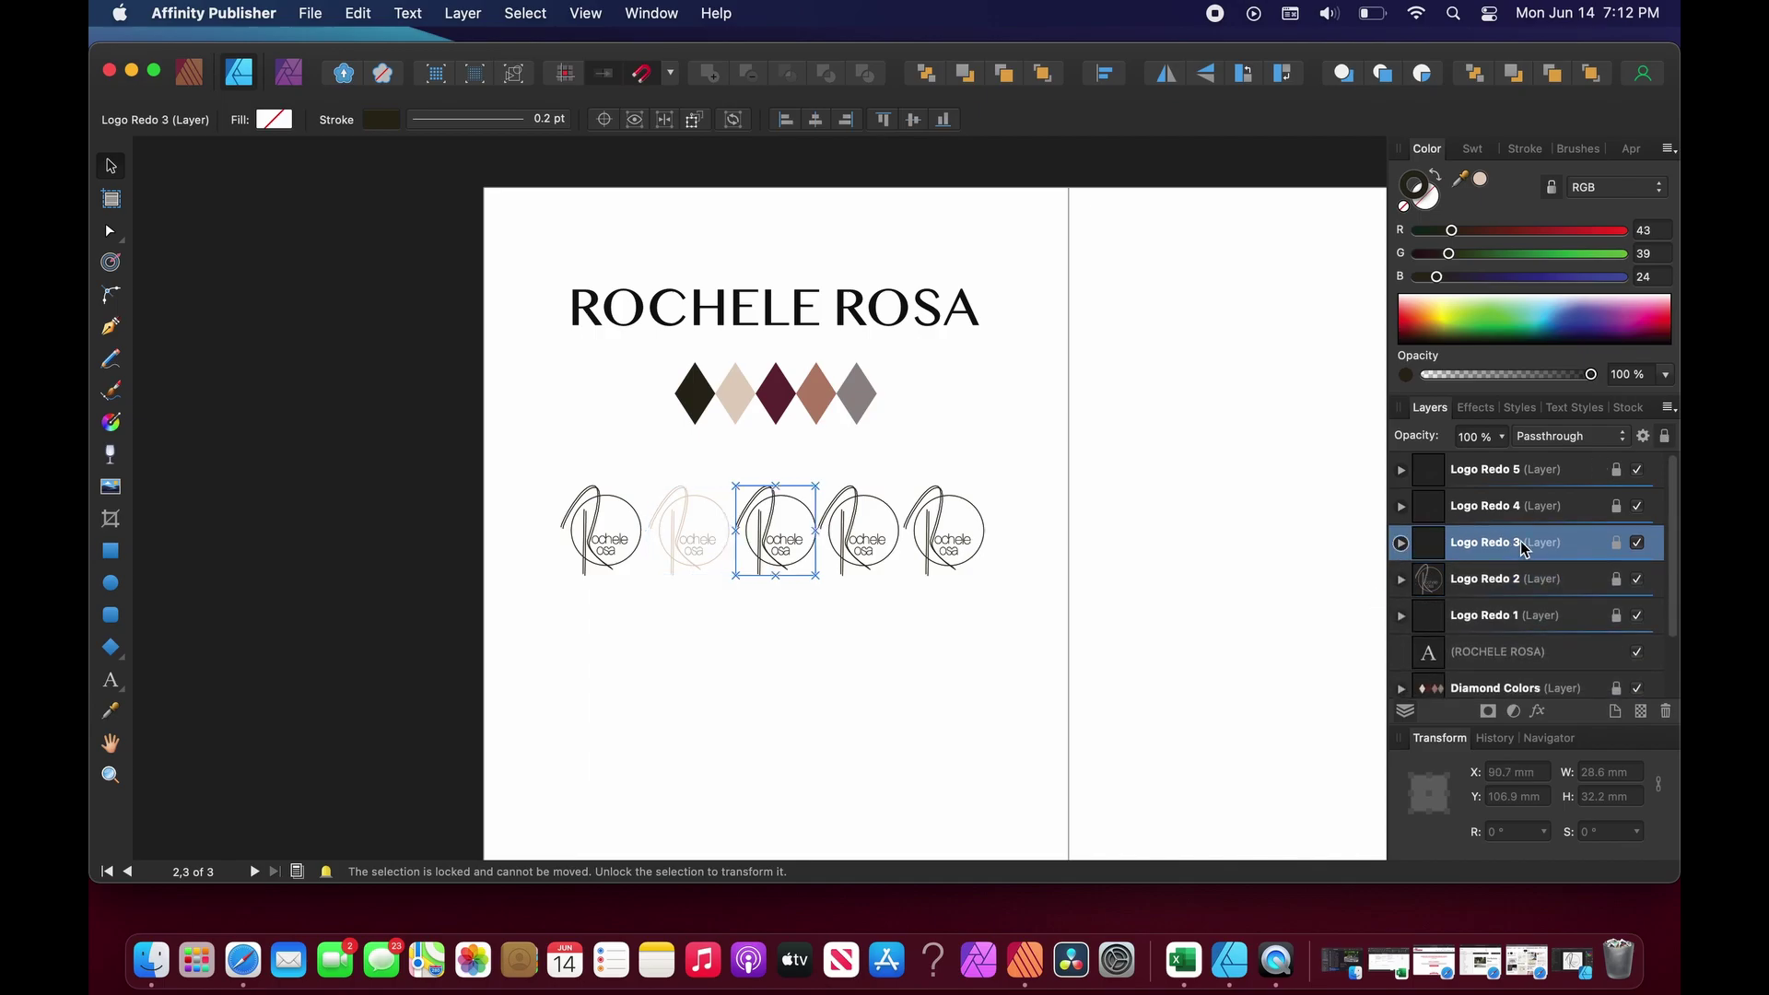
{"action": "left_click", "coordinate": [1666, 438]}
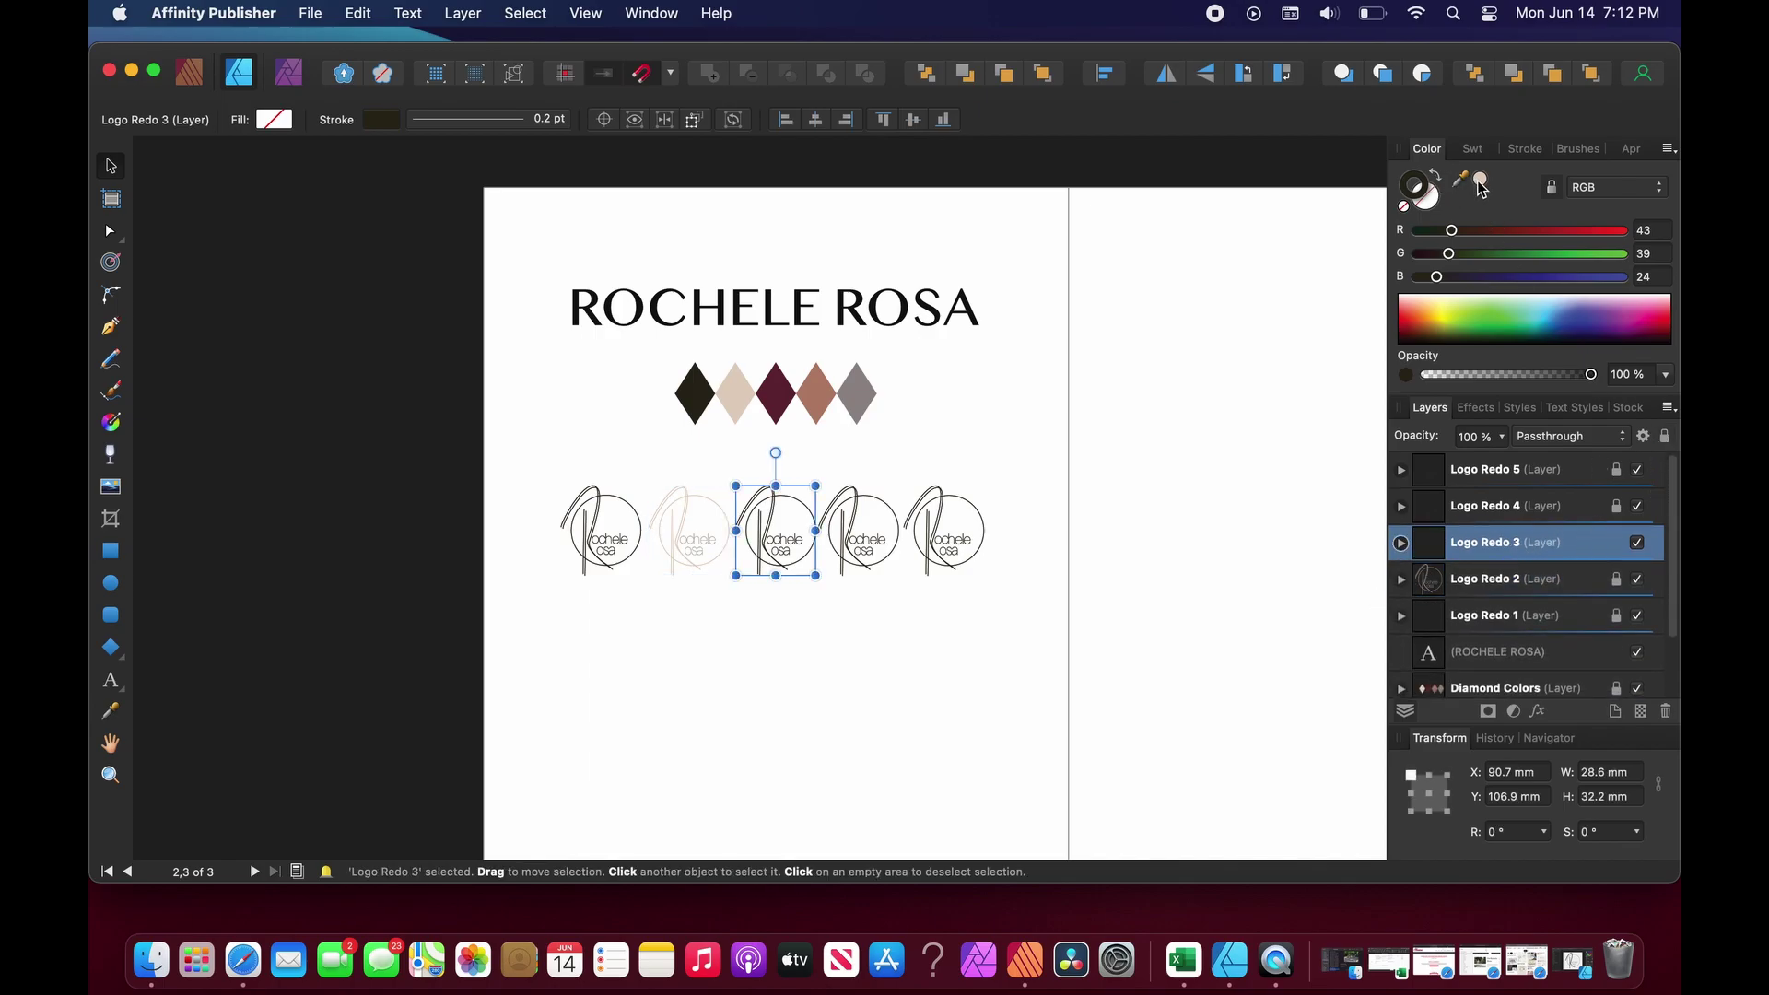
{"action": "mouse_move", "coordinate": [1481, 186]}
{"action": "left_mouse_down"}
{"action": "mouse_move", "coordinate": [747, 371]}
{"action": "mouse_move", "coordinate": [777, 393]}
{"action": "left_mouse_up"}
{"action": "left_click", "coordinate": [1480, 181]}
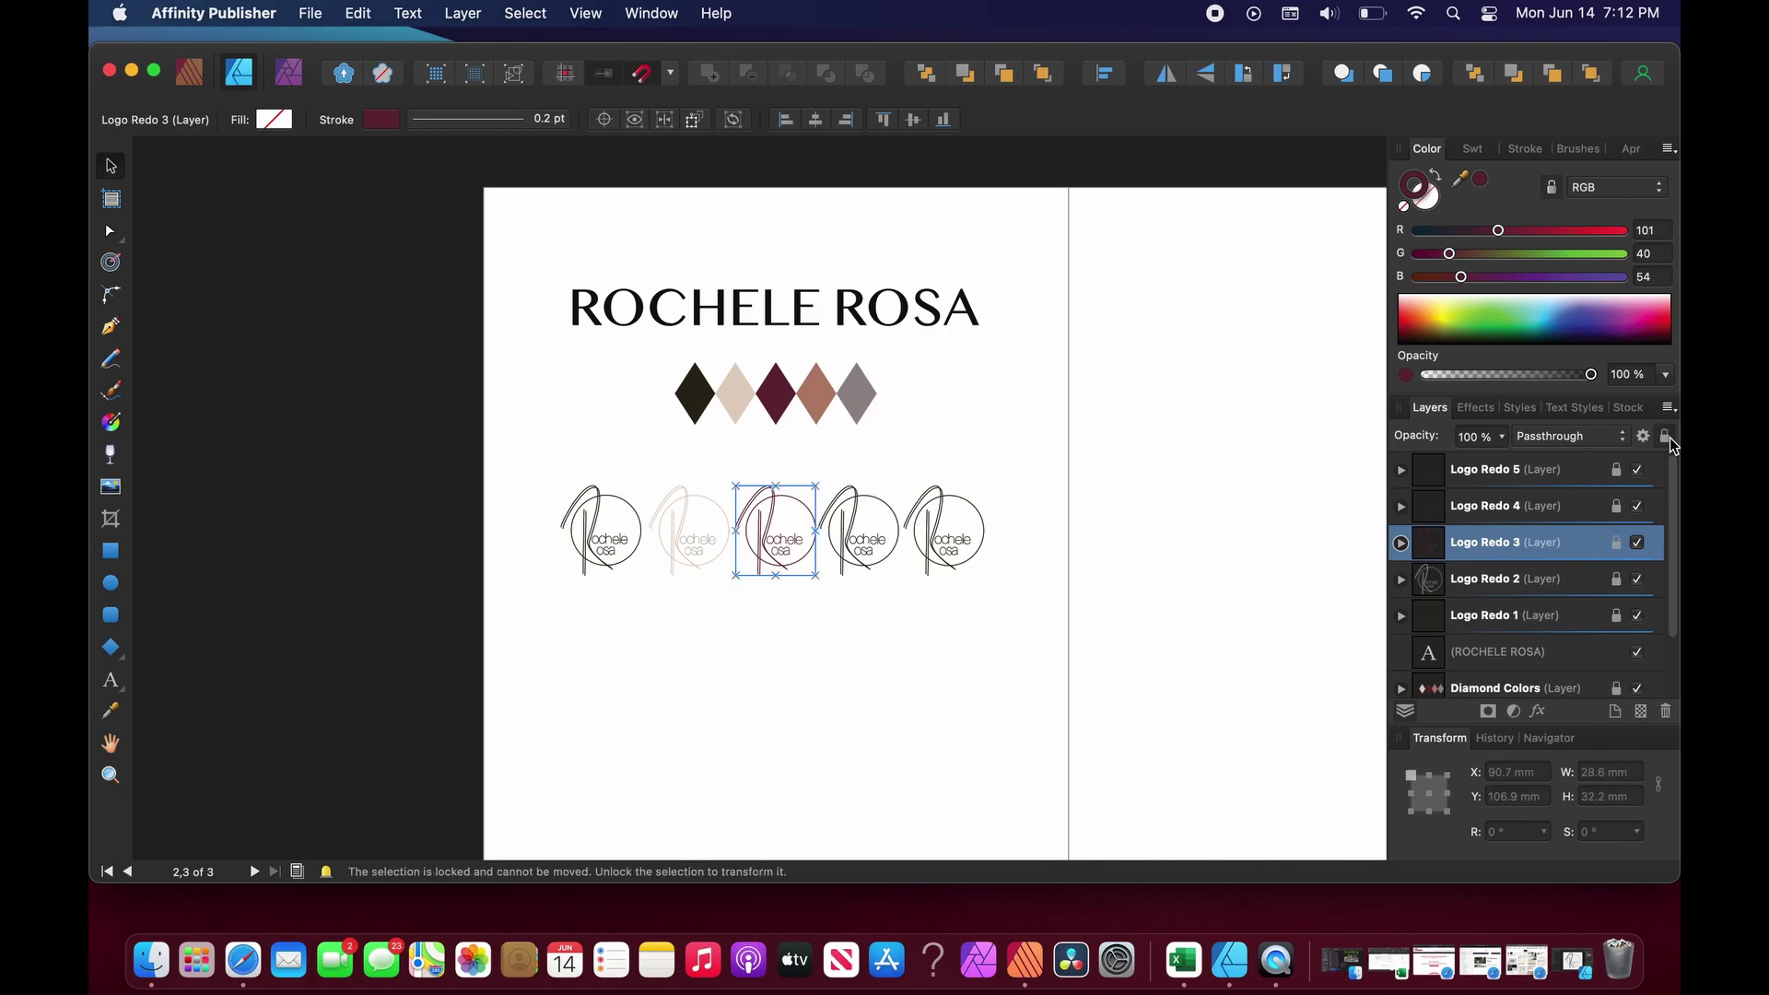
Give the fourth logo a brown stroke from the brown diamond and lock it.
{"action": "left_click", "coordinate": [1576, 516]}
{"action": "left_click", "coordinate": [1617, 506]}
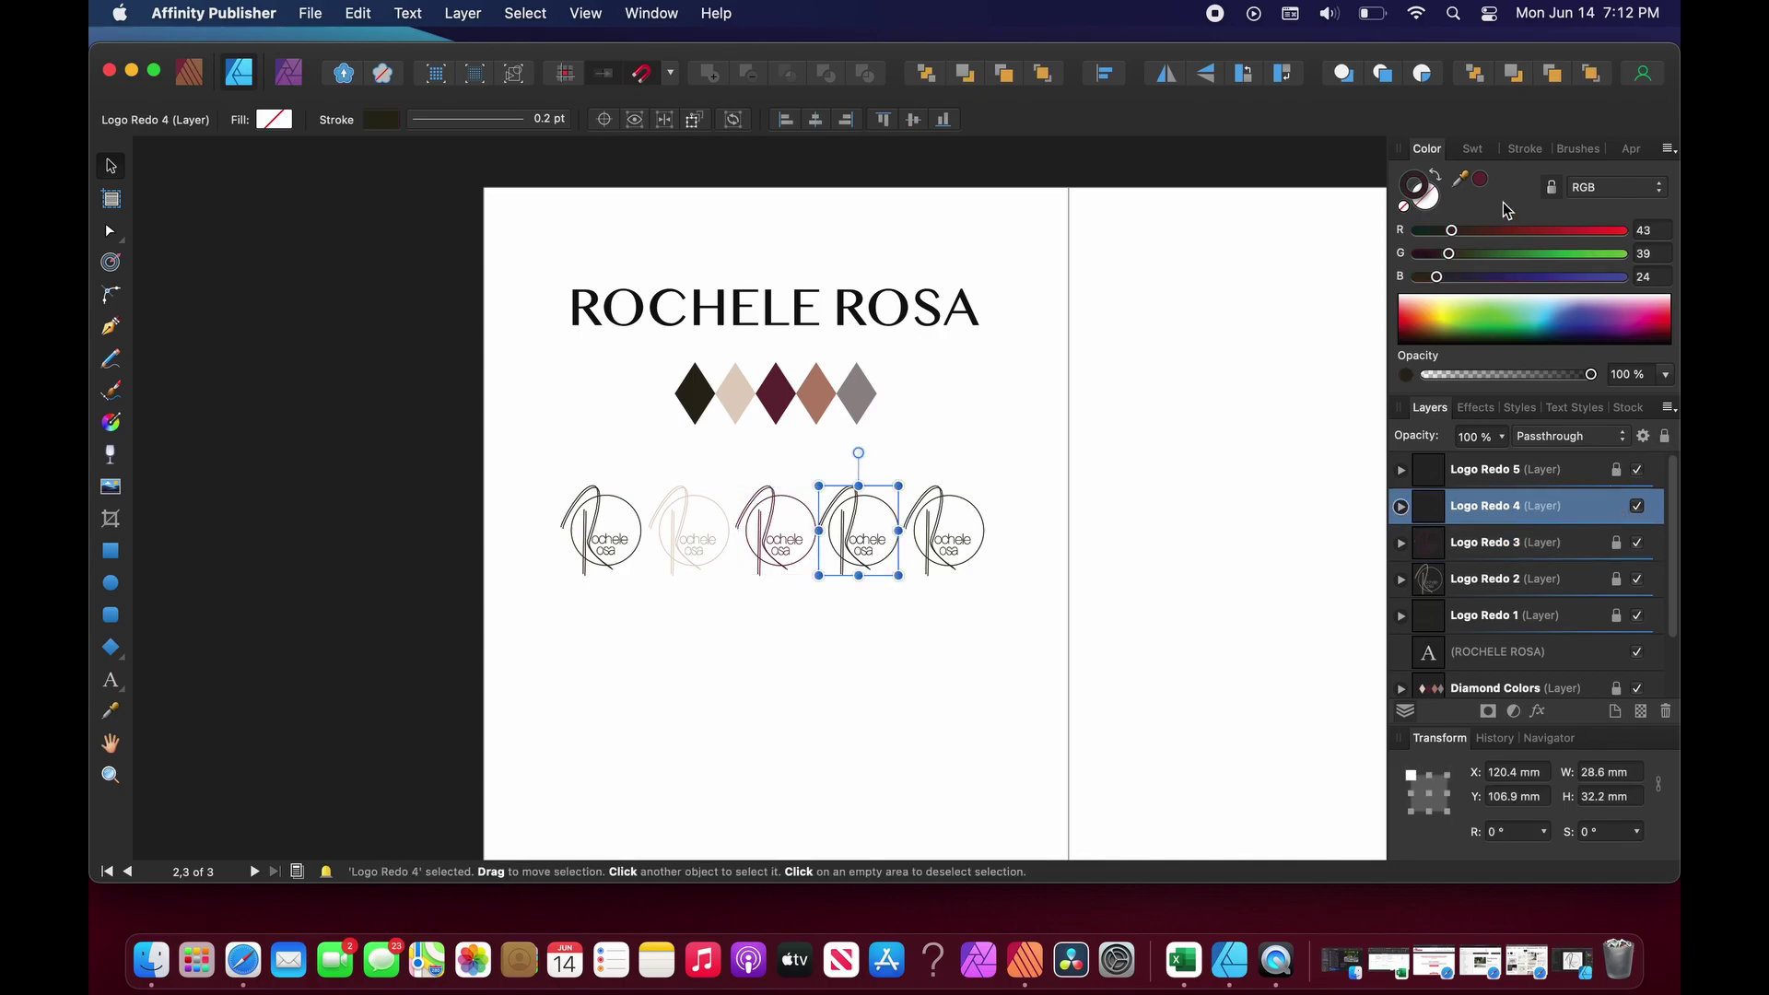
{"action": "left_click_drag", "start_coordinate": [1481, 182], "coordinate": [817, 393]}
{"action": "left_click", "coordinate": [1482, 180]}
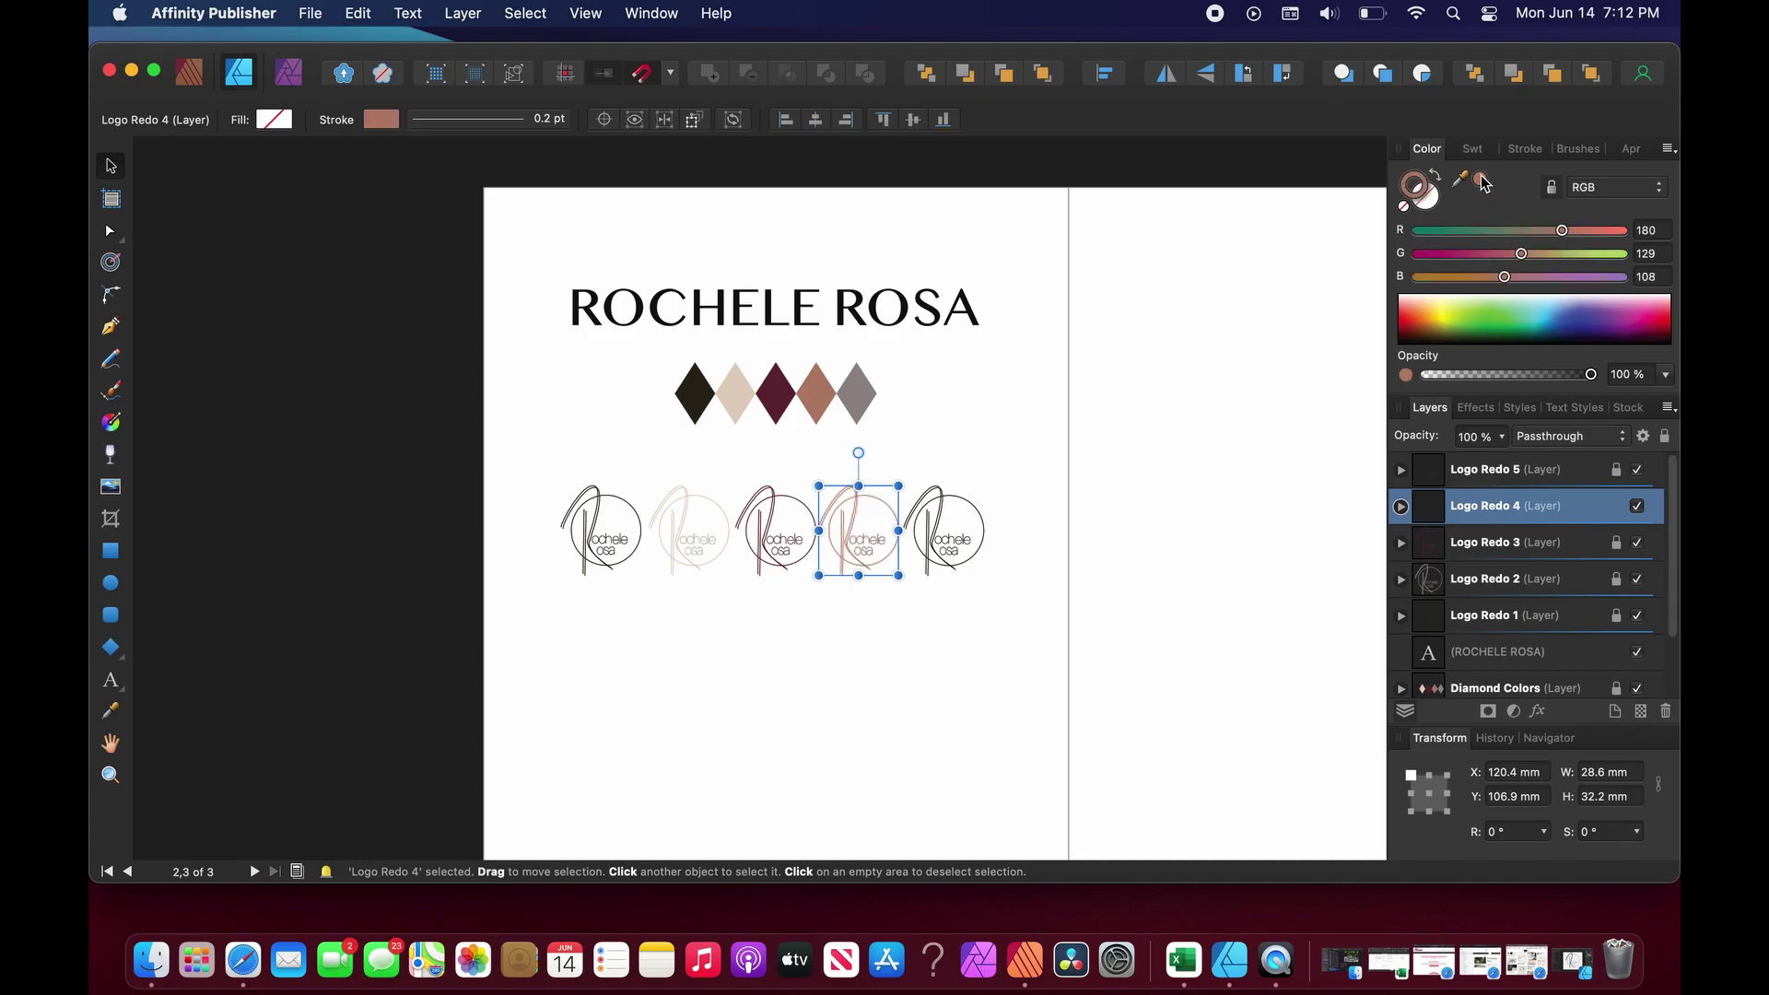
{"action": "left_click", "coordinate": [1665, 436]}
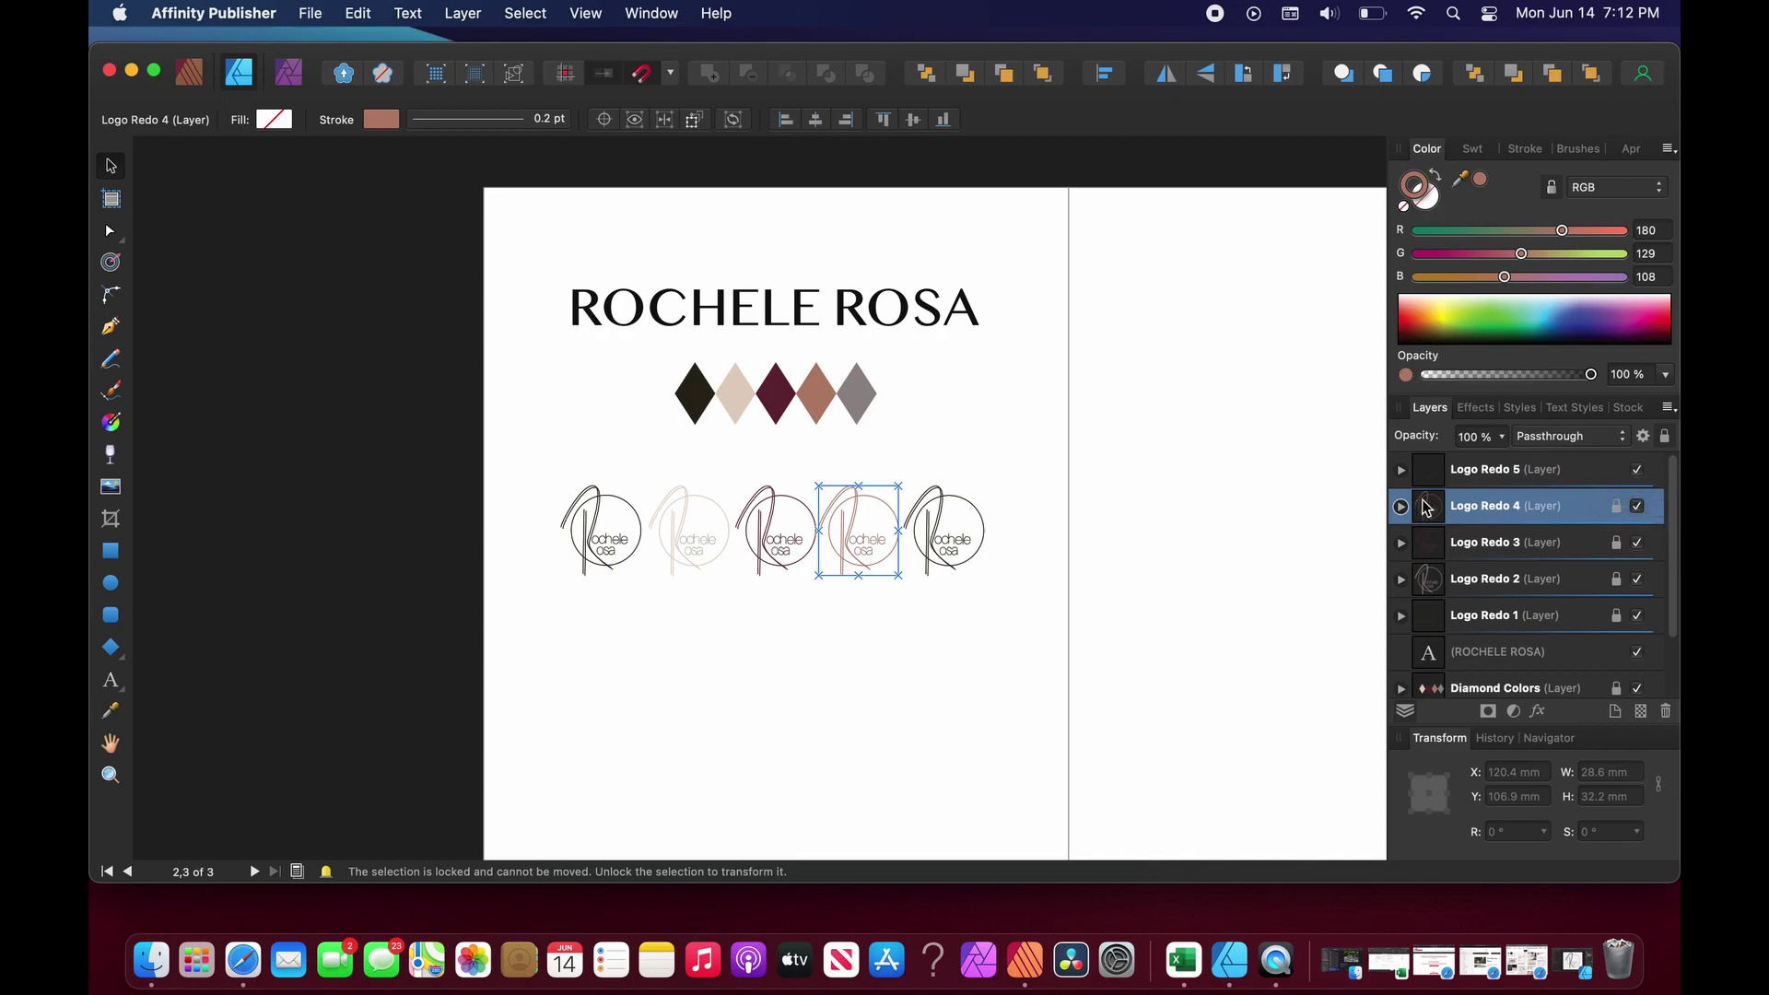
Stroke the fifth logo in the grey 918B8C shade sampled from the last diamond.
{"action": "left_click", "coordinate": [1581, 477]}
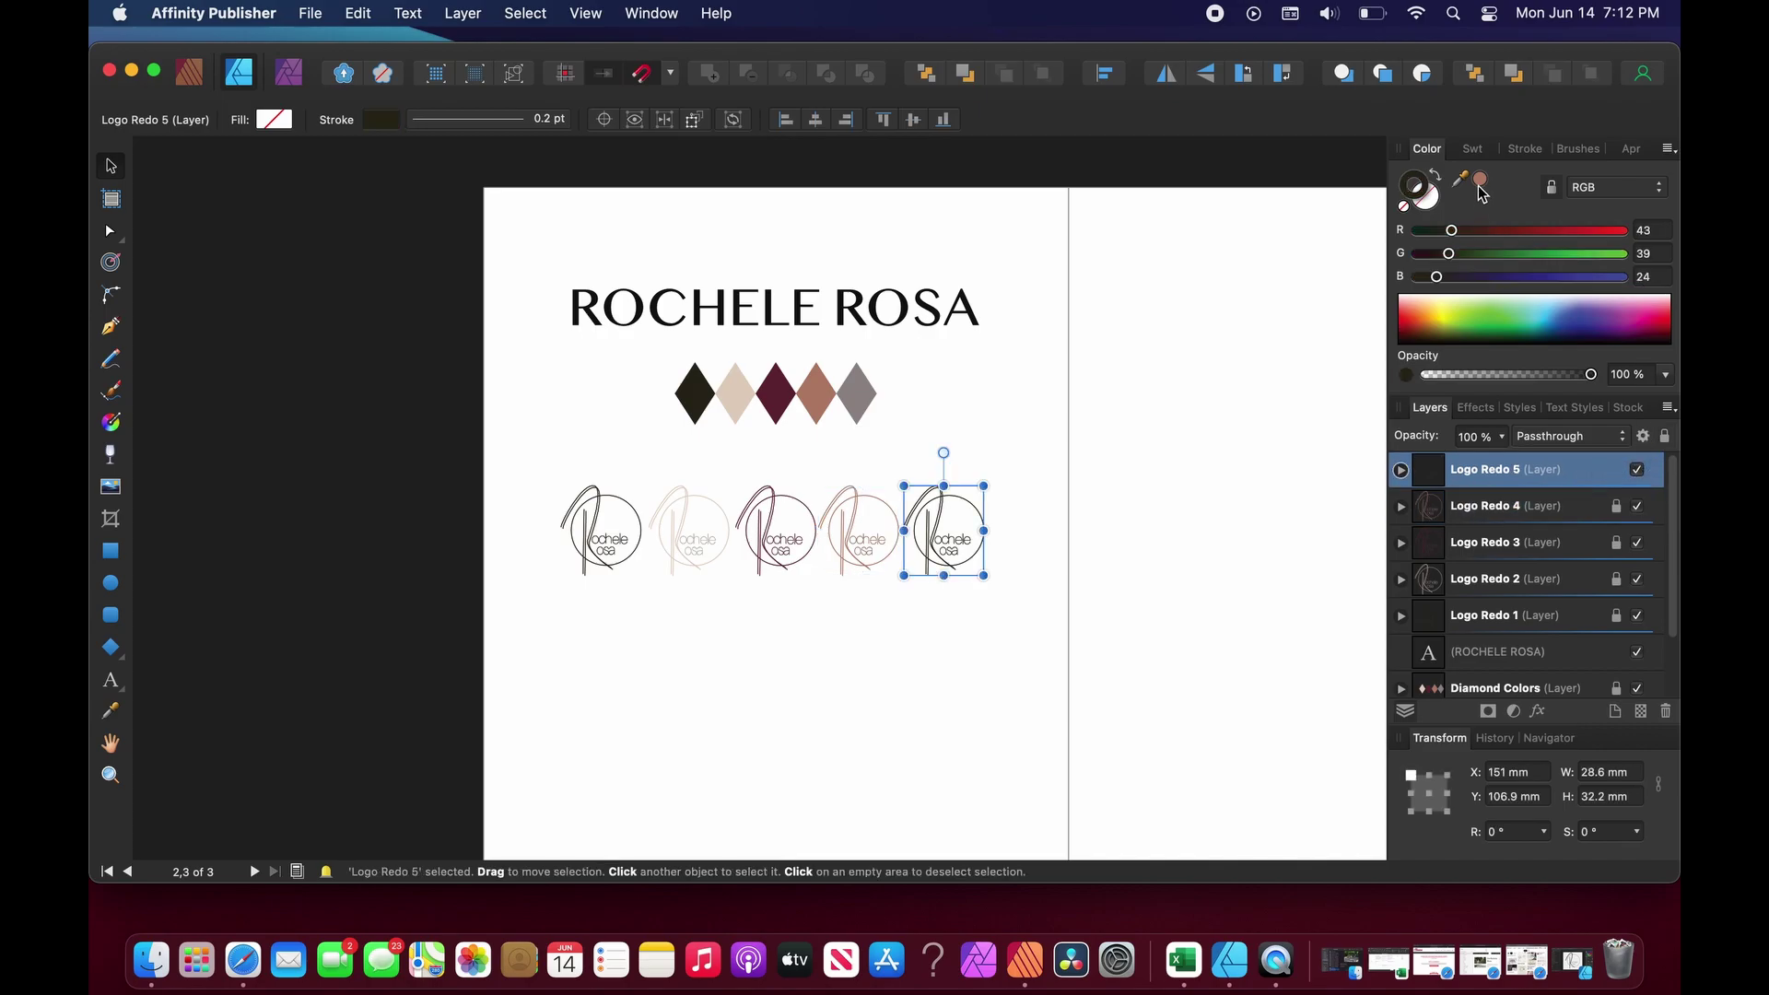
{"action": "left_click_drag", "start_coordinate": [1460, 178], "coordinate": [855, 387]}
{"action": "left_click", "coordinate": [1481, 180]}
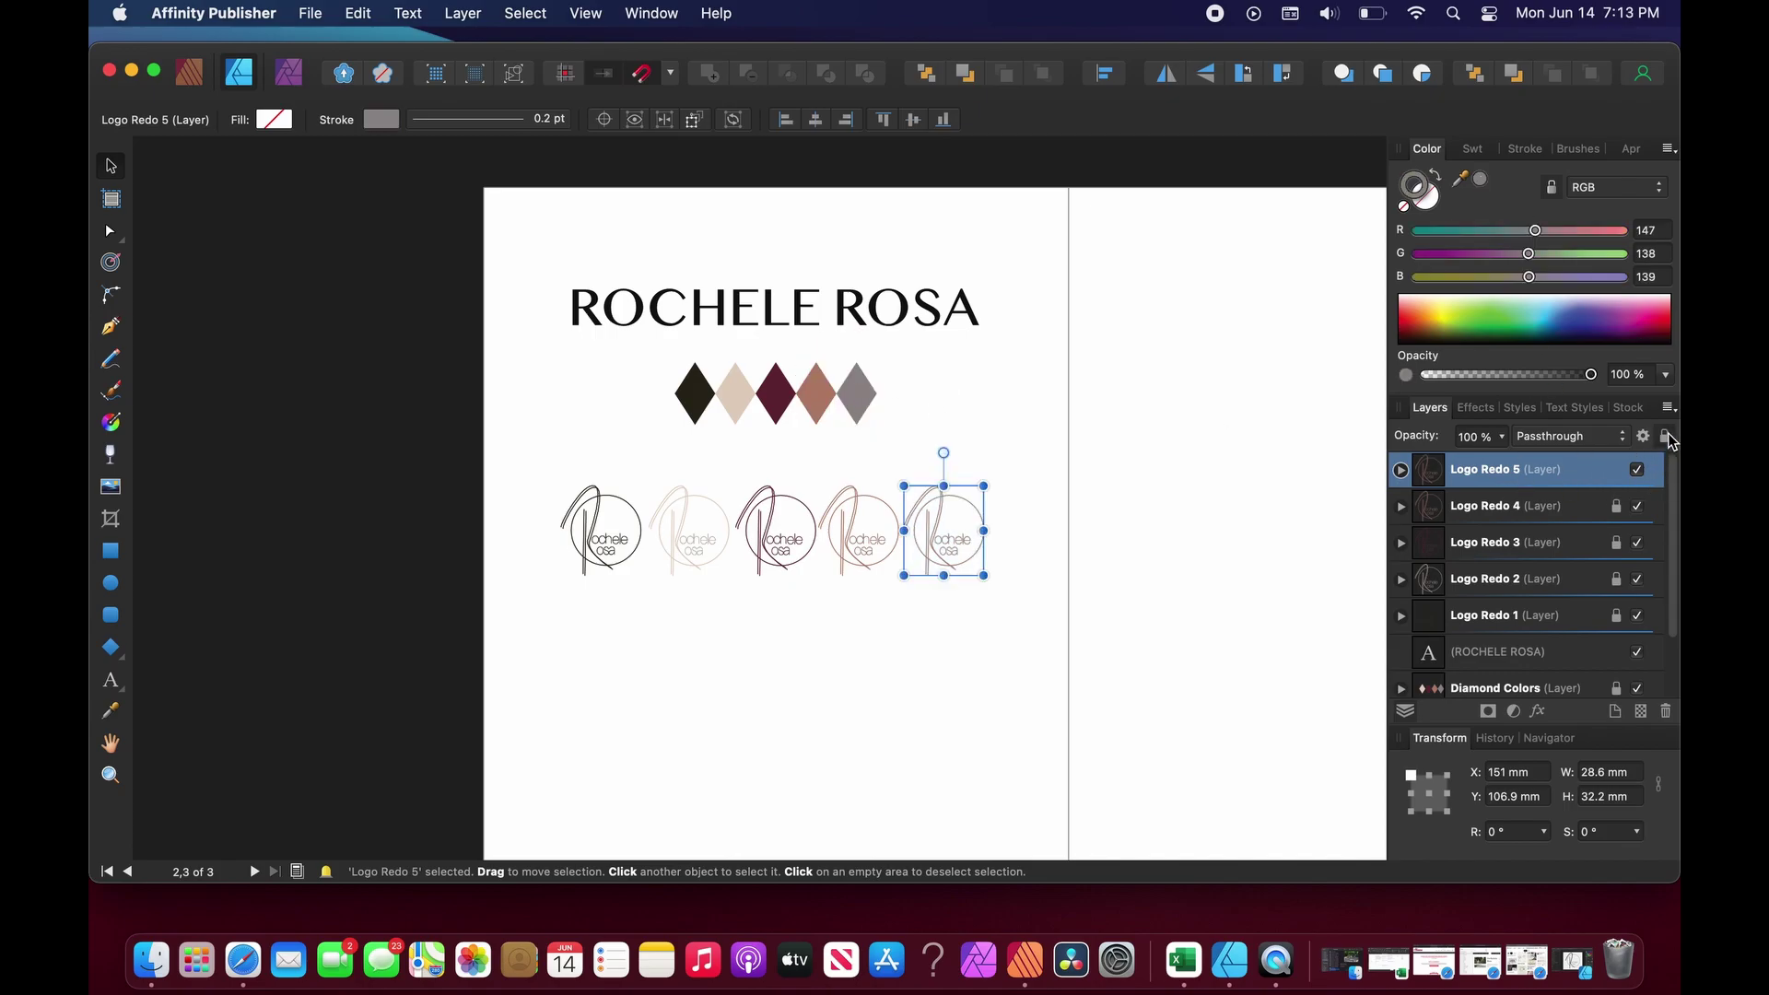
{"action": "left_click", "coordinate": [1187, 612]}
{"action": "scroll", "coordinate": [929, 677], "scroll_direction": "down", "scroll_amount": 3}
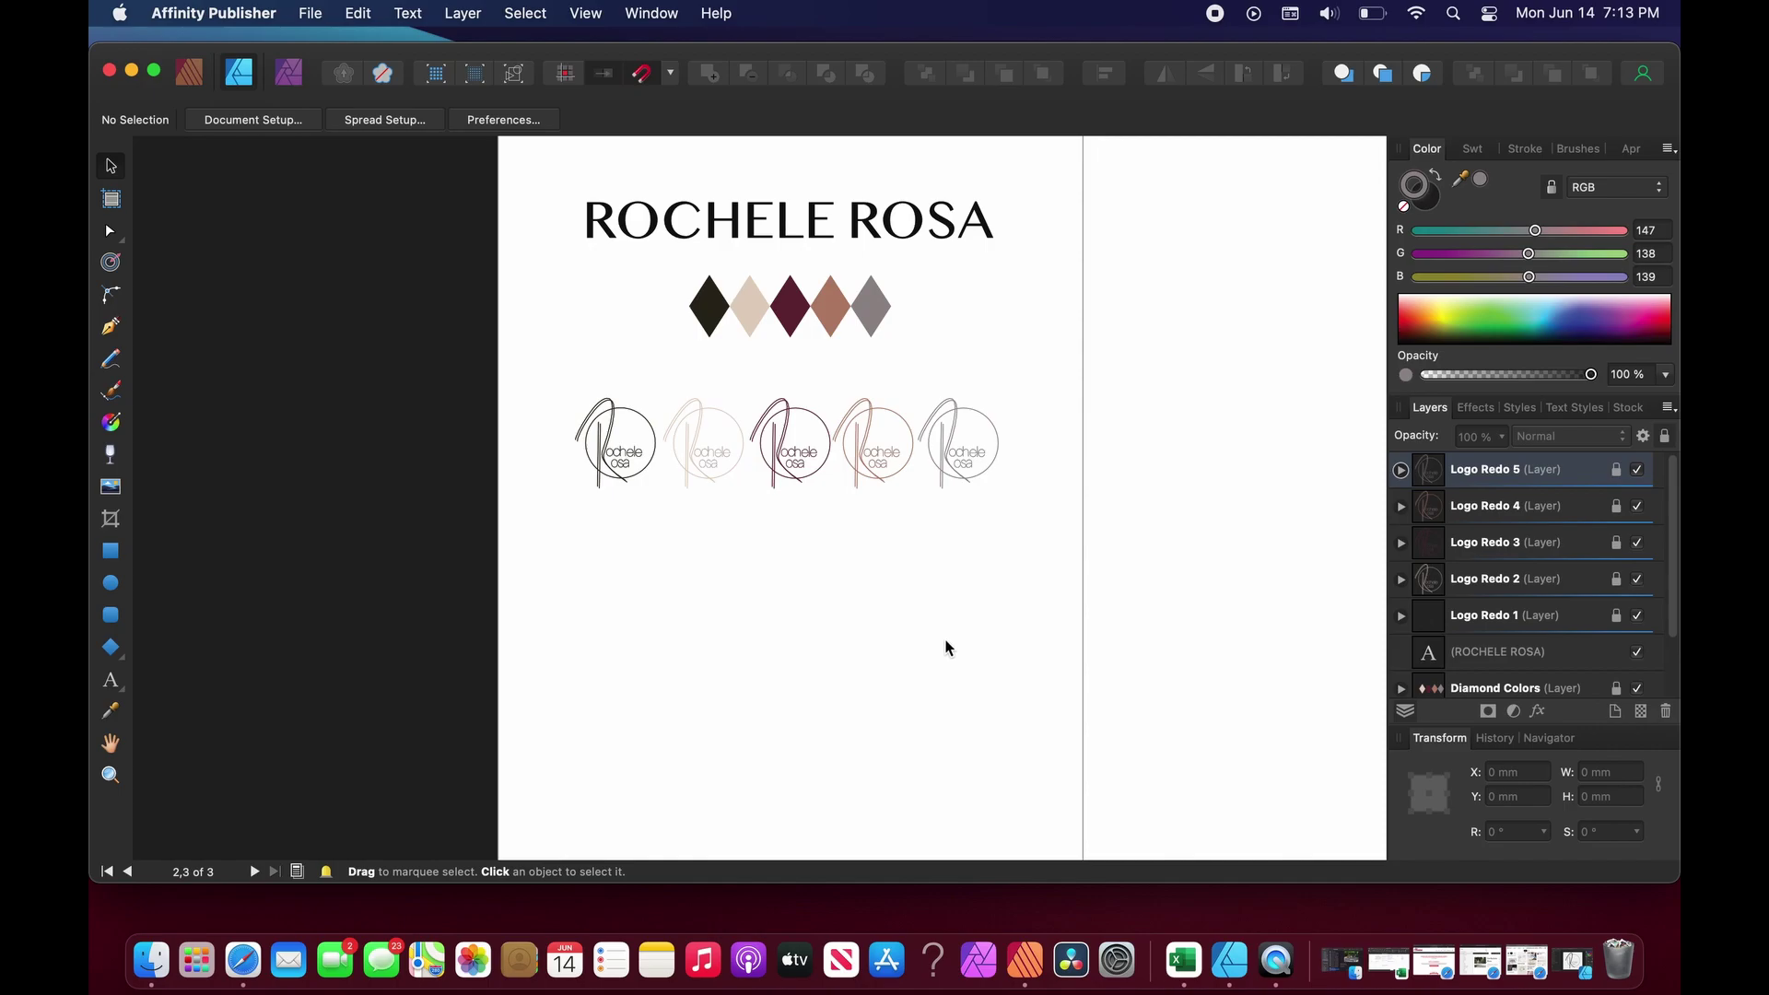
{"action": "key", "text": "super+minus"}
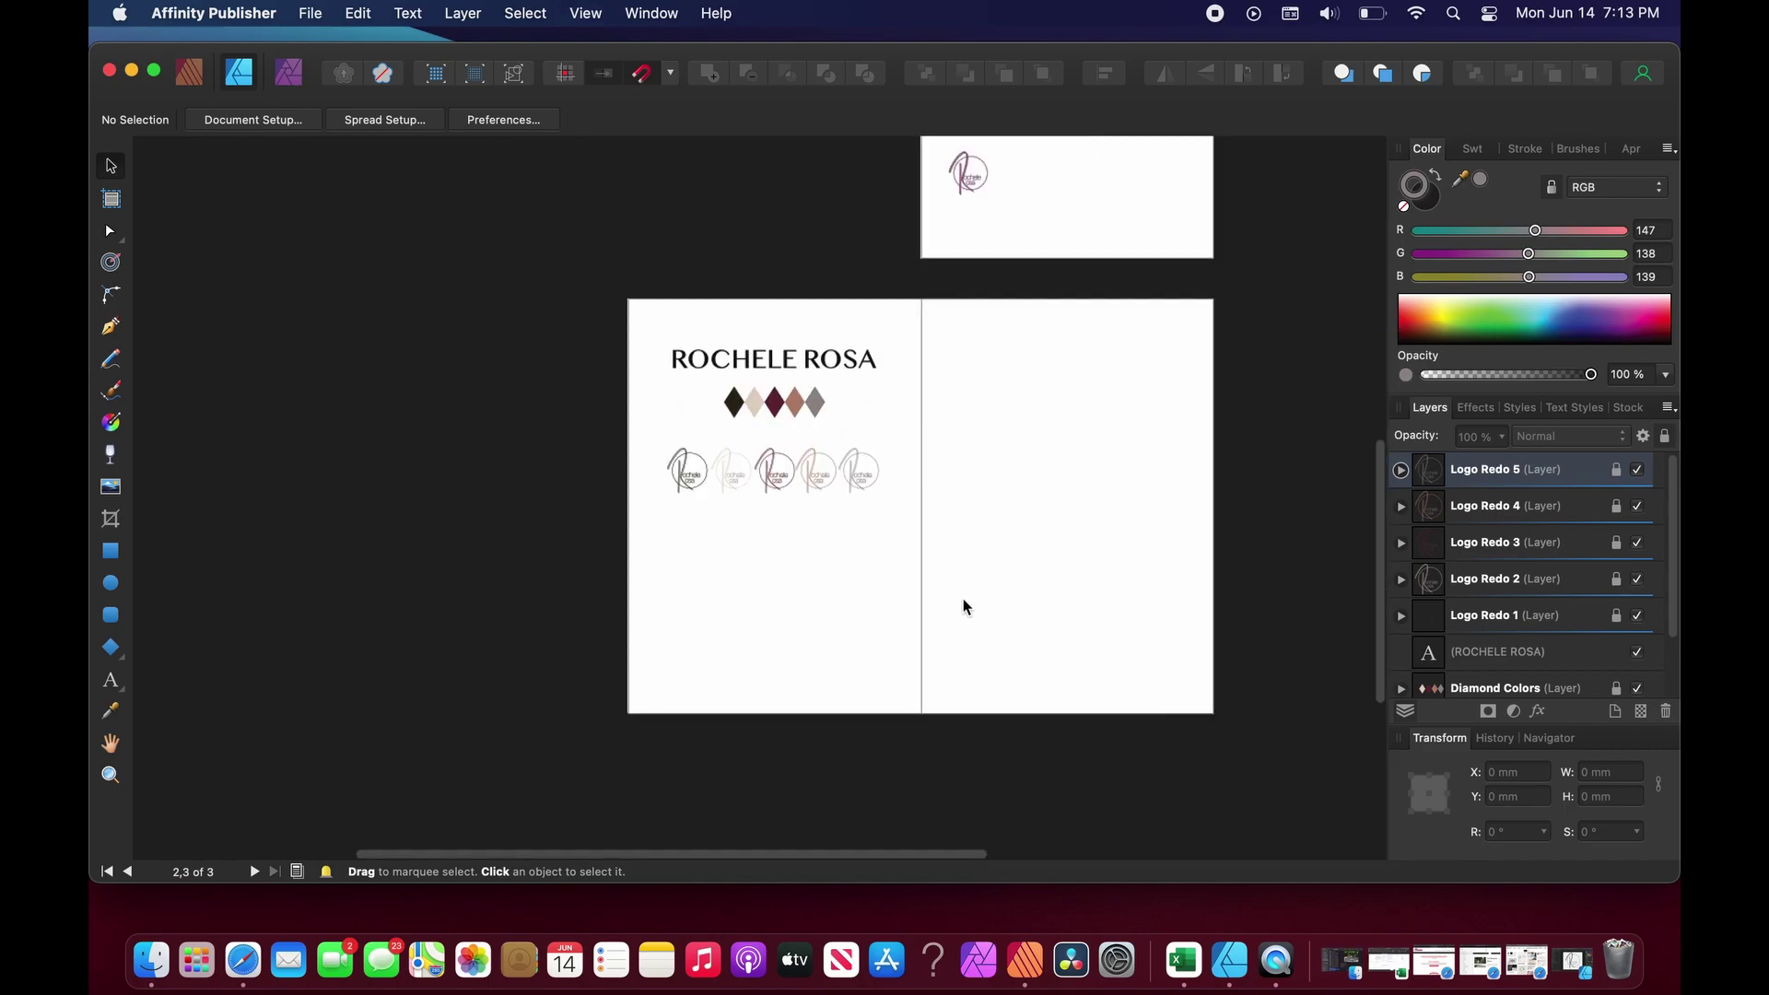
{"action": "key", "text": "super+plus"}
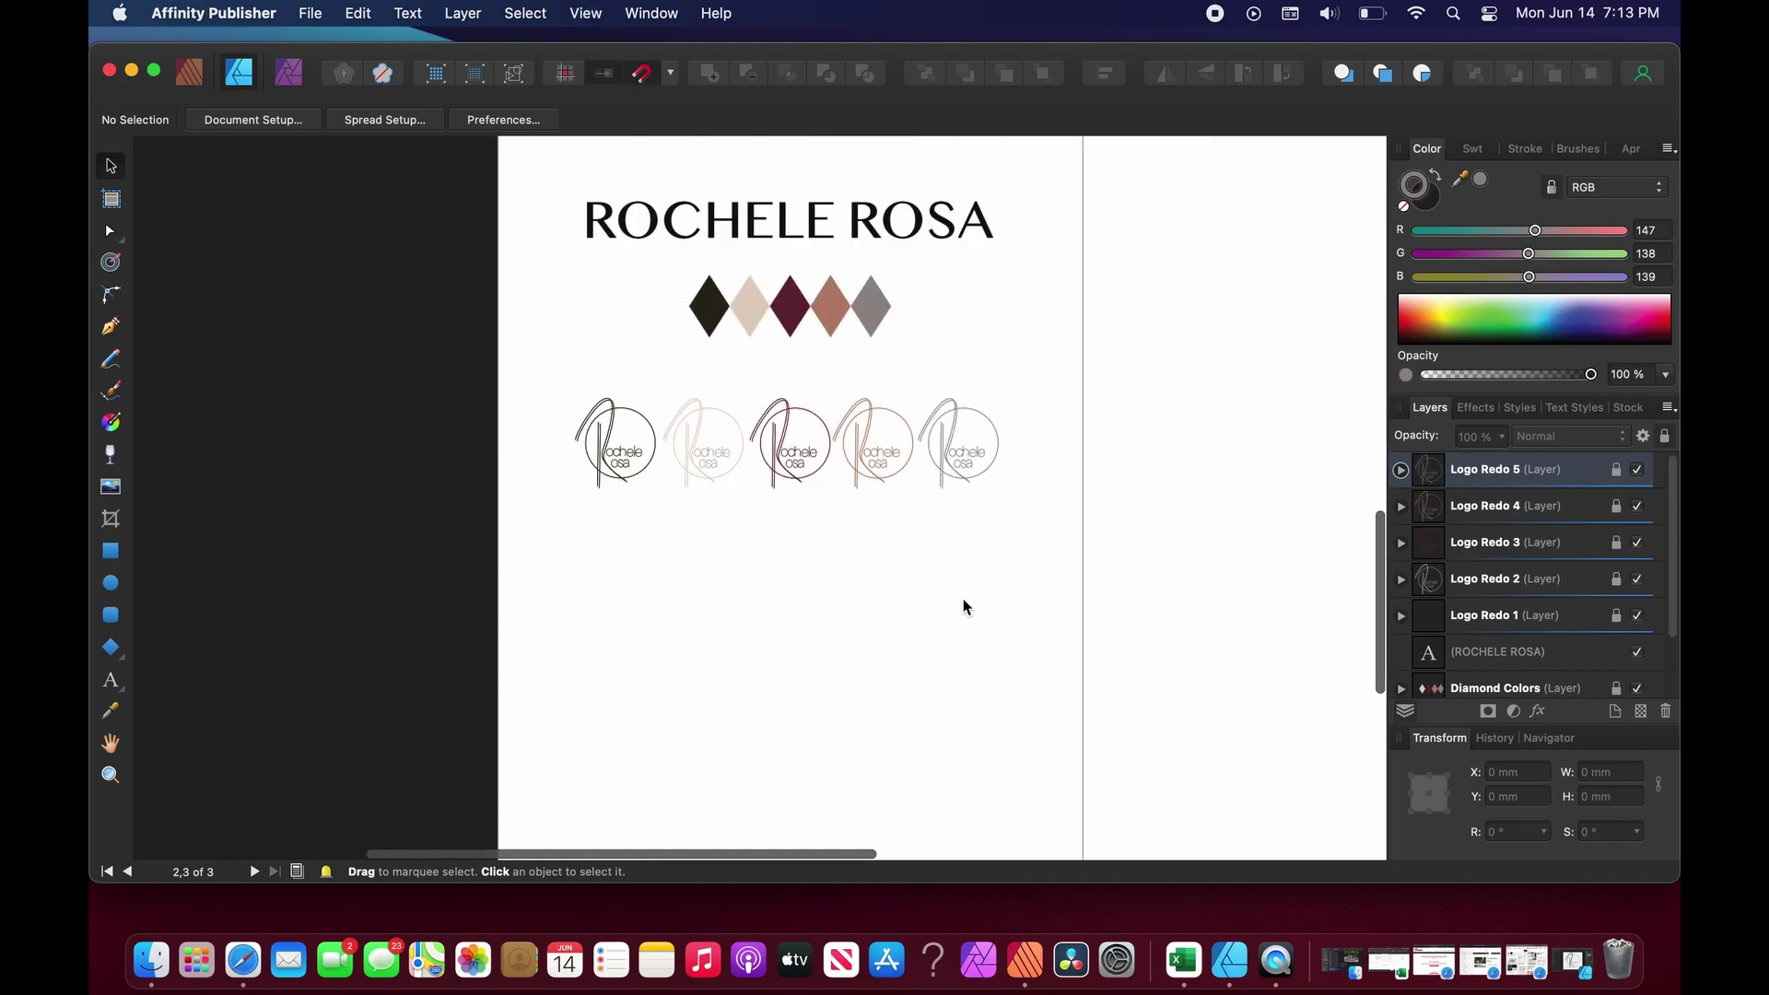
{"action": "key", "text": "super+minus"}
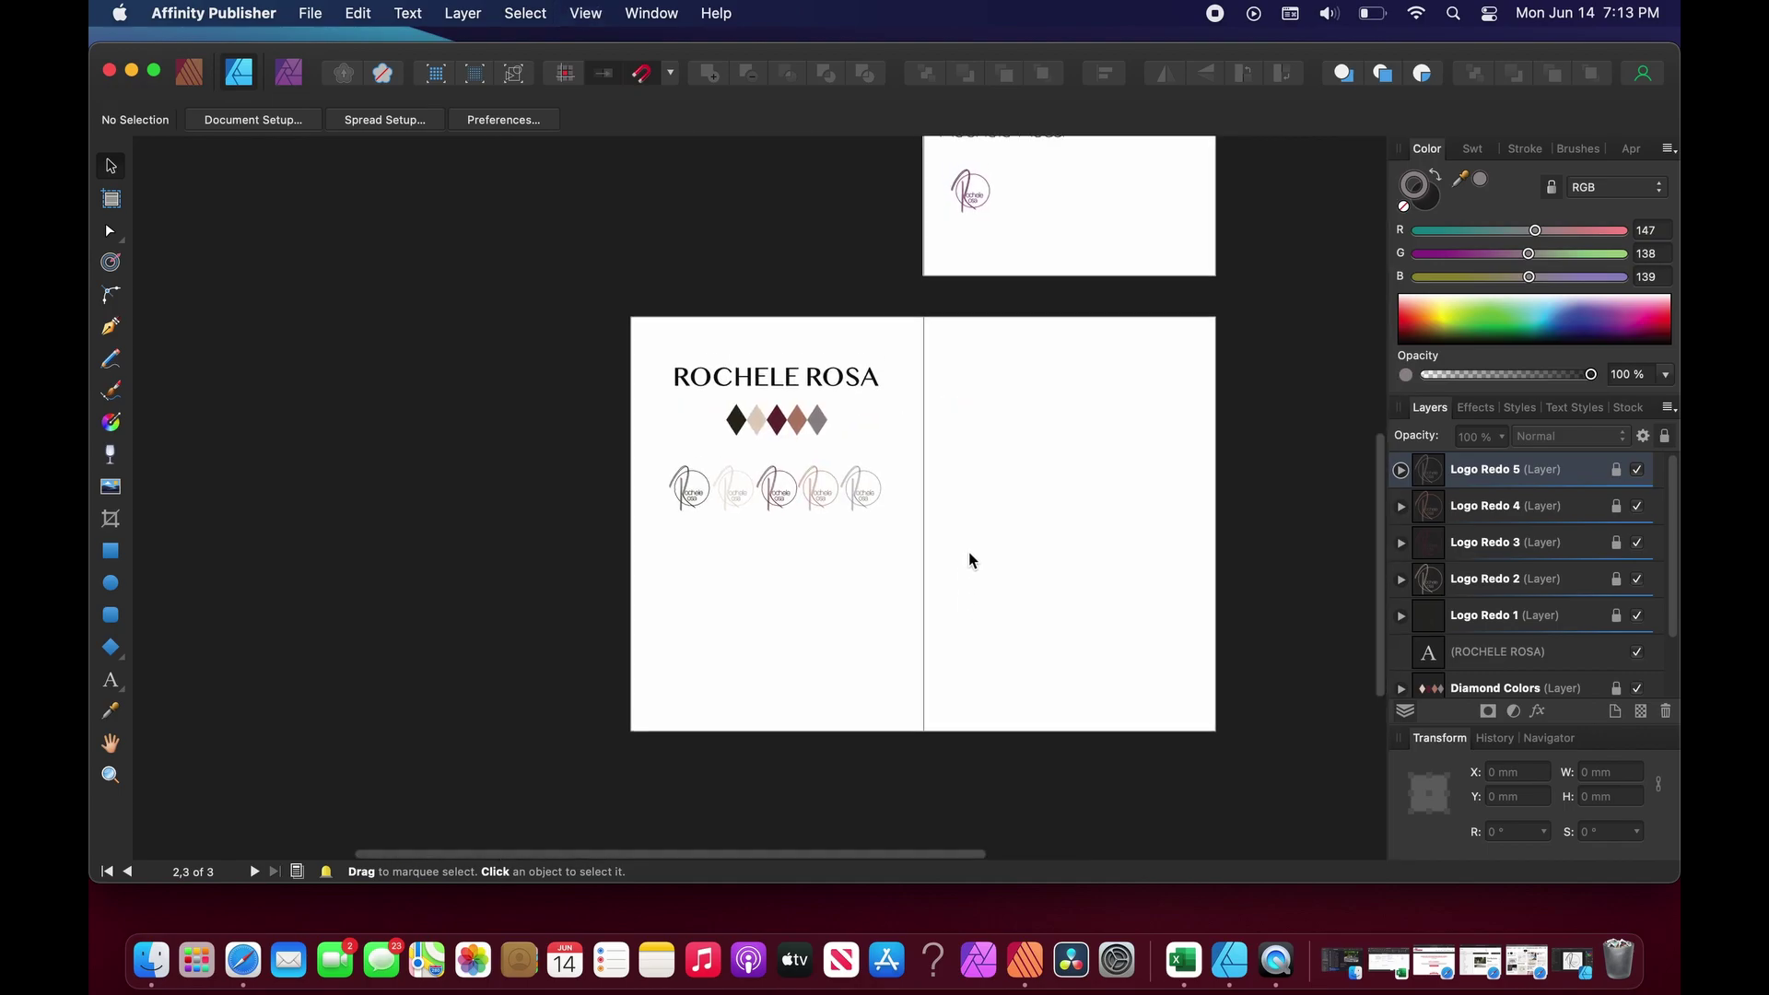
{"action": "key", "text": "super+plus"}
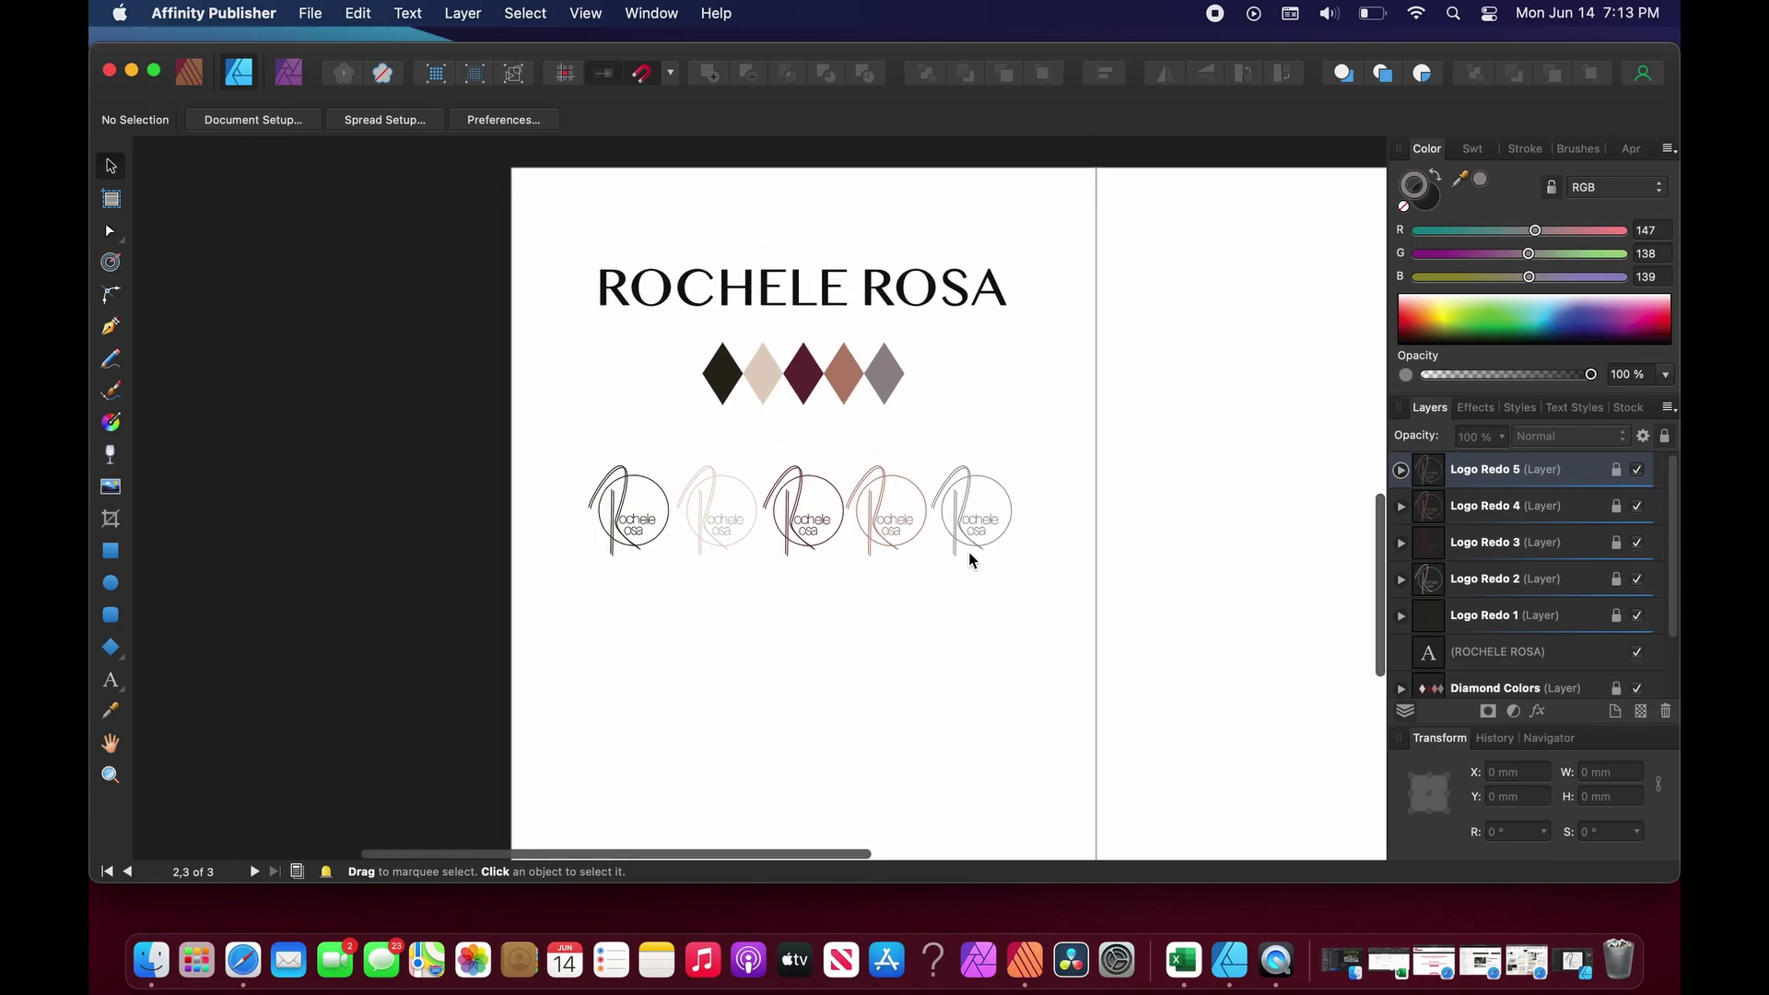
{"action": "left_click", "coordinate": [947, 298]}
{"action": "left_click_drag", "start_coordinate": [946, 289], "coordinate": [946, 238]}
{"action": "left_click", "coordinate": [1039, 328]}
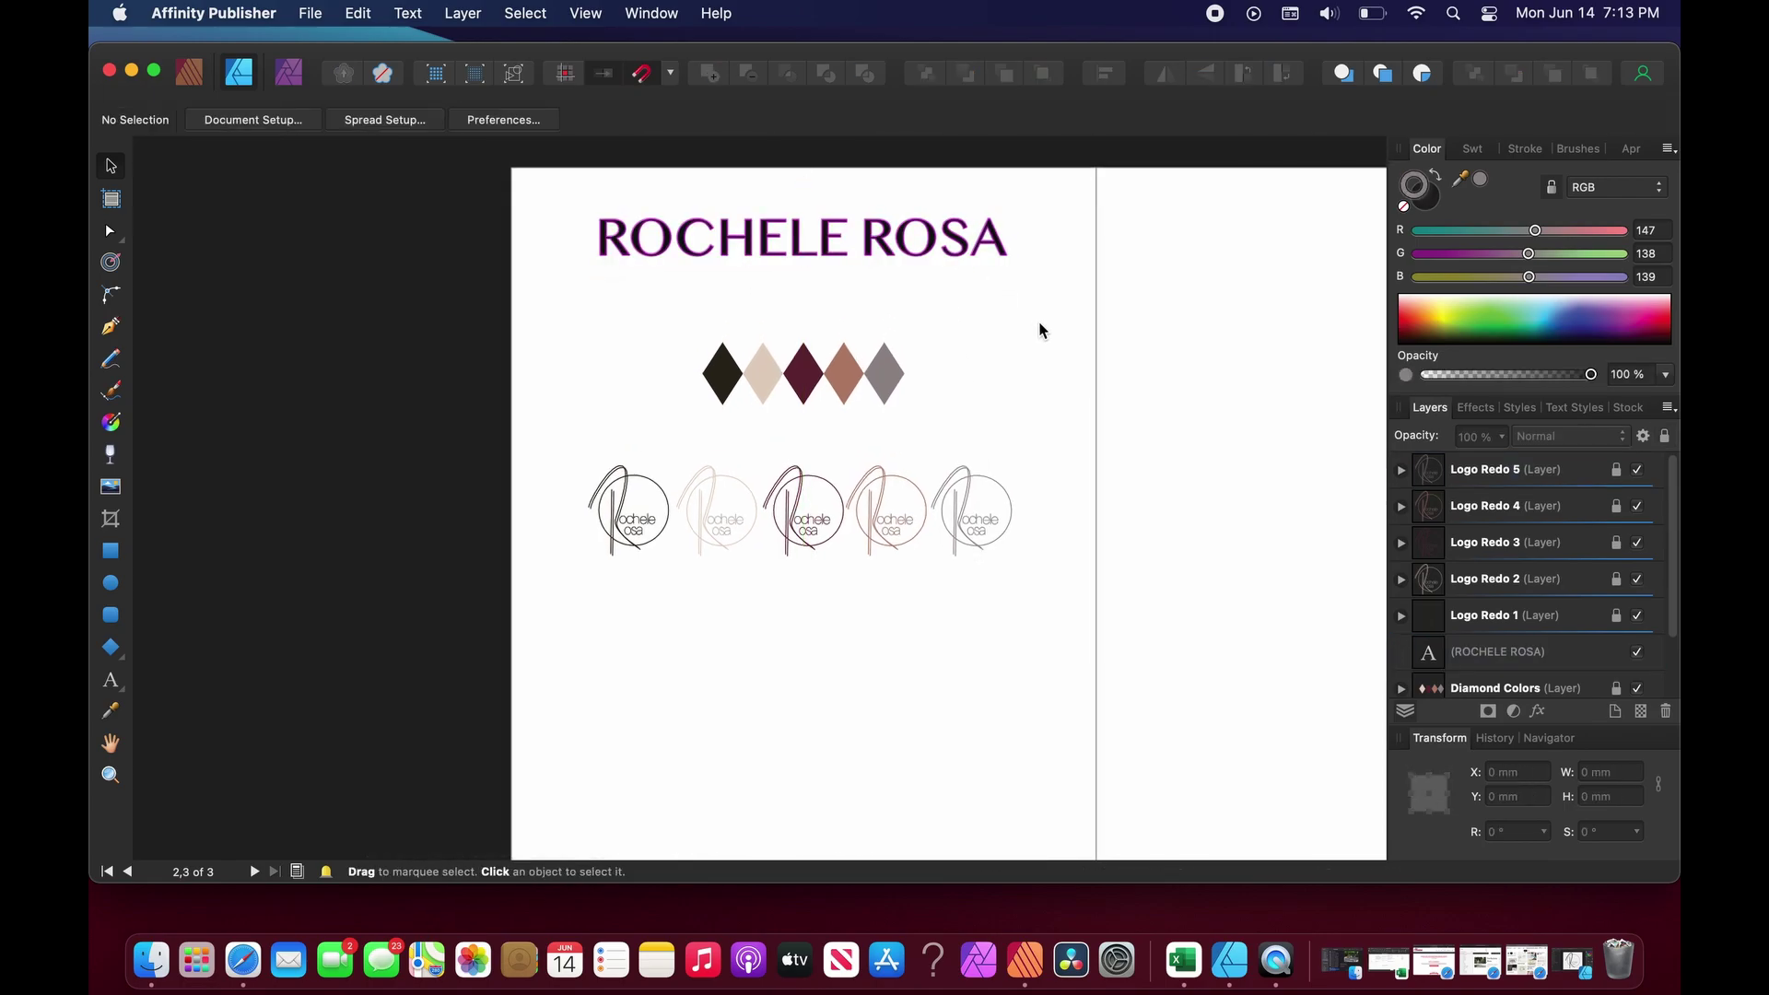
{"action": "scroll", "coordinate": [1038, 328], "scroll_direction": "down", "scroll_amount": 2}
{"action": "scroll", "coordinate": [1038, 324], "scroll_direction": "up", "scroll_amount": 4}
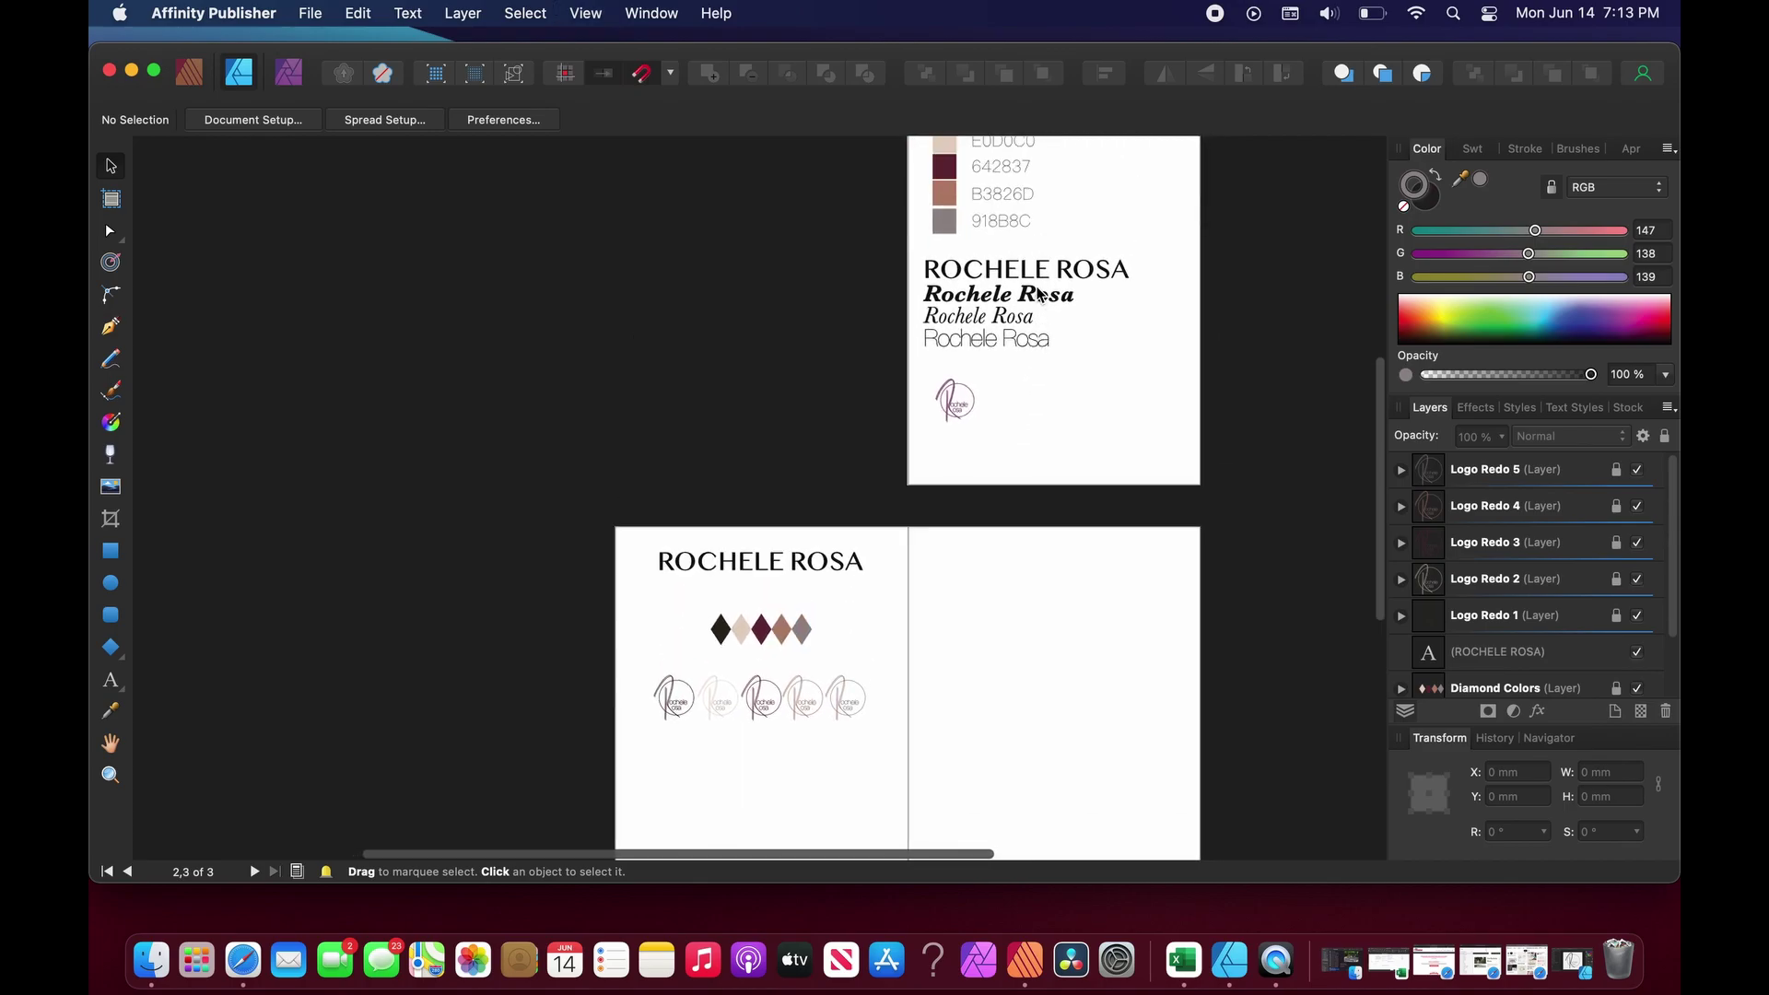
{"action": "left_click_drag", "start_coordinate": [1094, 288], "coordinate": [921, 351]}
{"action": "left_click", "coordinate": [919, 351]}
{"action": "left_click_drag", "start_coordinate": [913, 285], "coordinate": [1076, 350]}
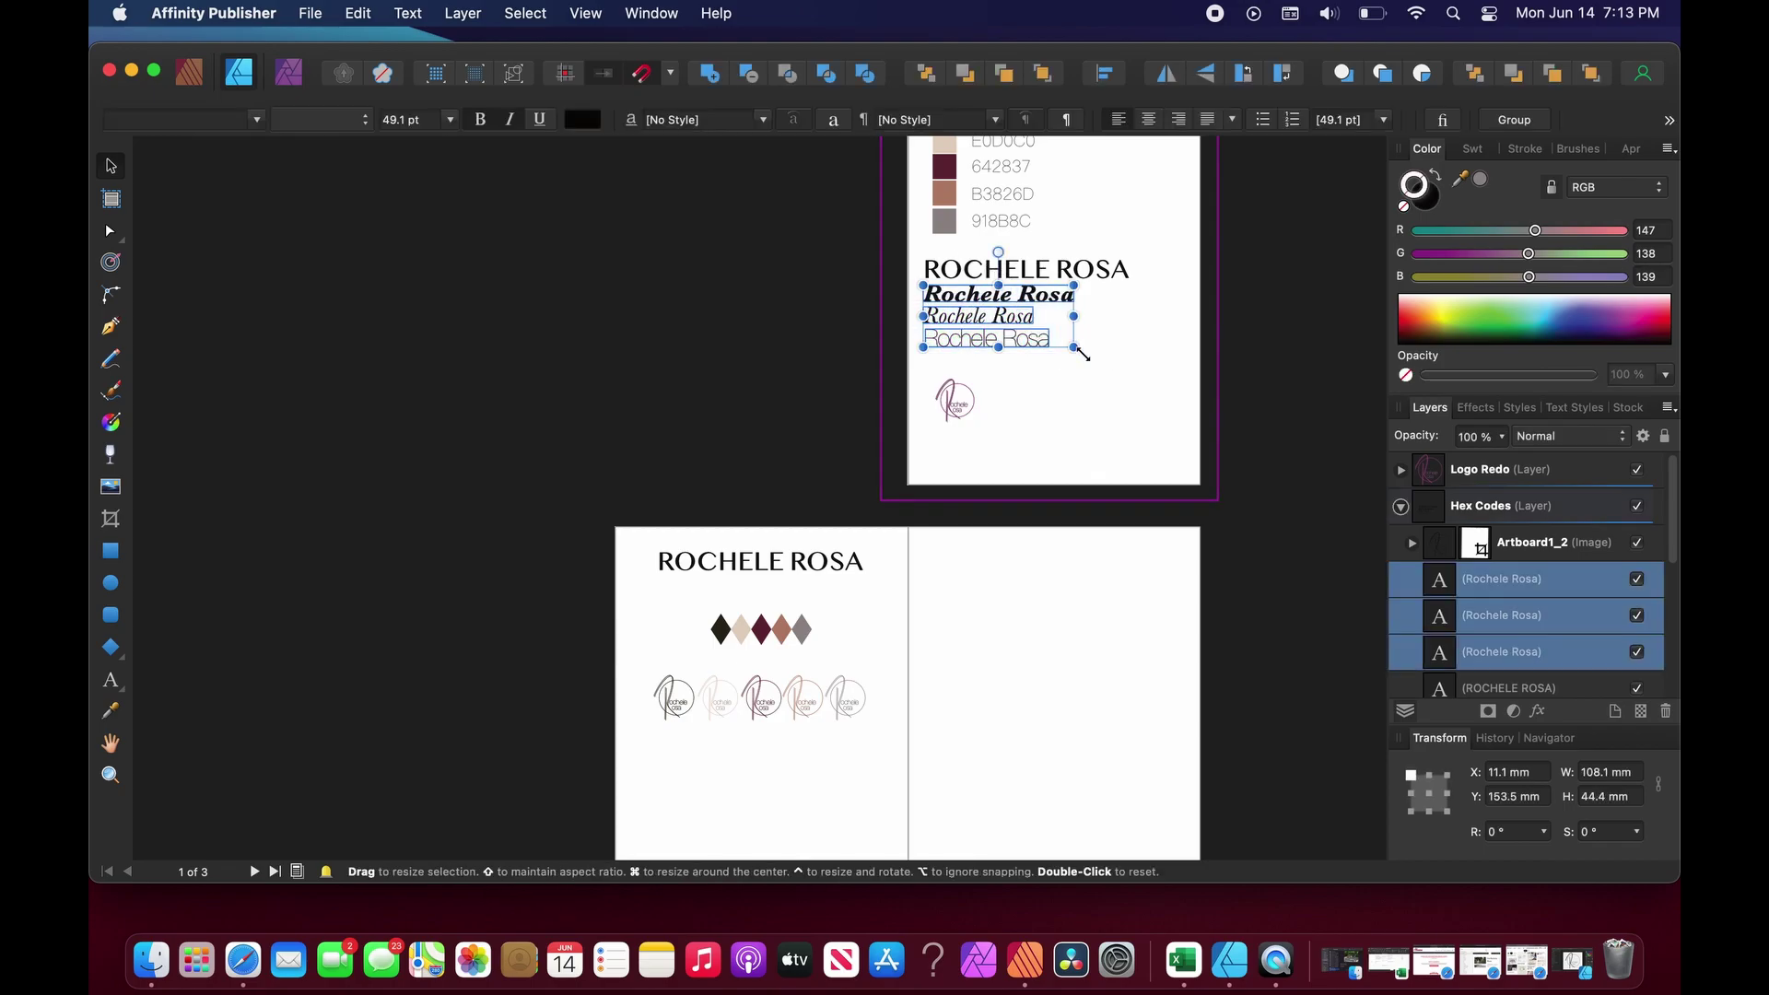
{"action": "left_click", "coordinate": [840, 605]}
{"action": "scroll", "coordinate": [801, 691], "scroll_direction": "down", "scroll_amount": 3}
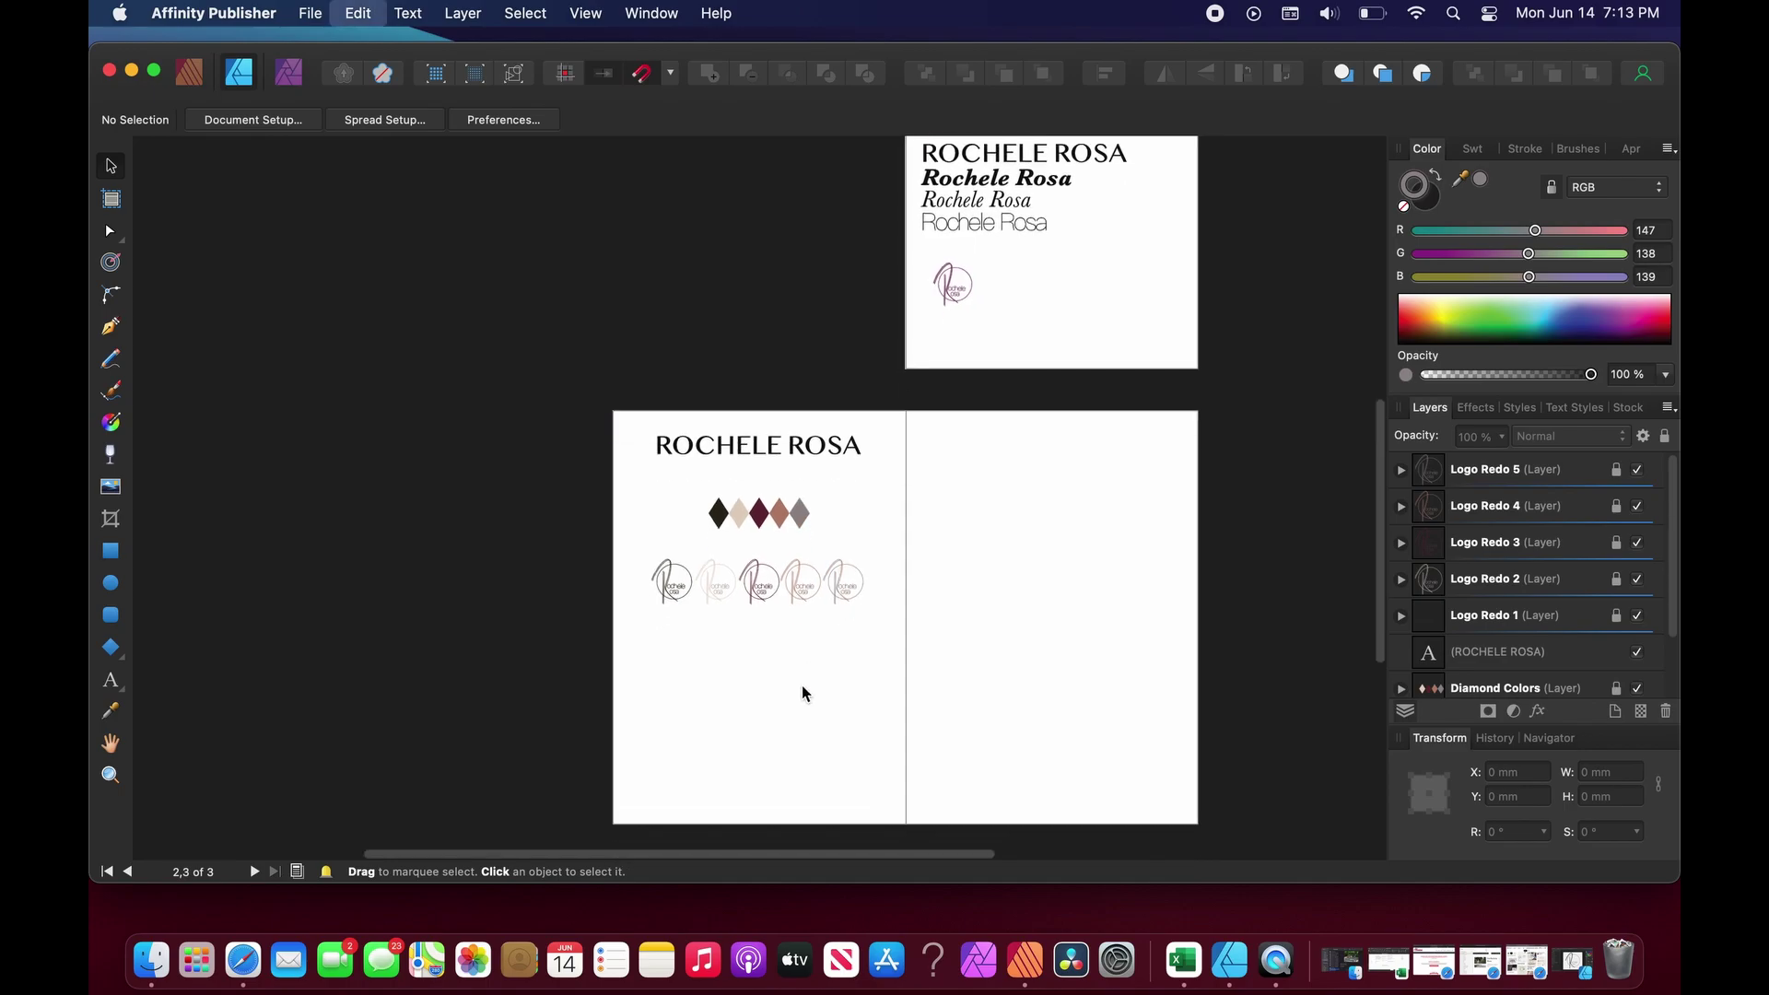
{"action": "key", "text": "super+v"}
{"action": "left_click", "coordinate": [821, 710]}
{"action": "scroll", "coordinate": [821, 710], "scroll_direction": "up", "scroll_amount": 5}
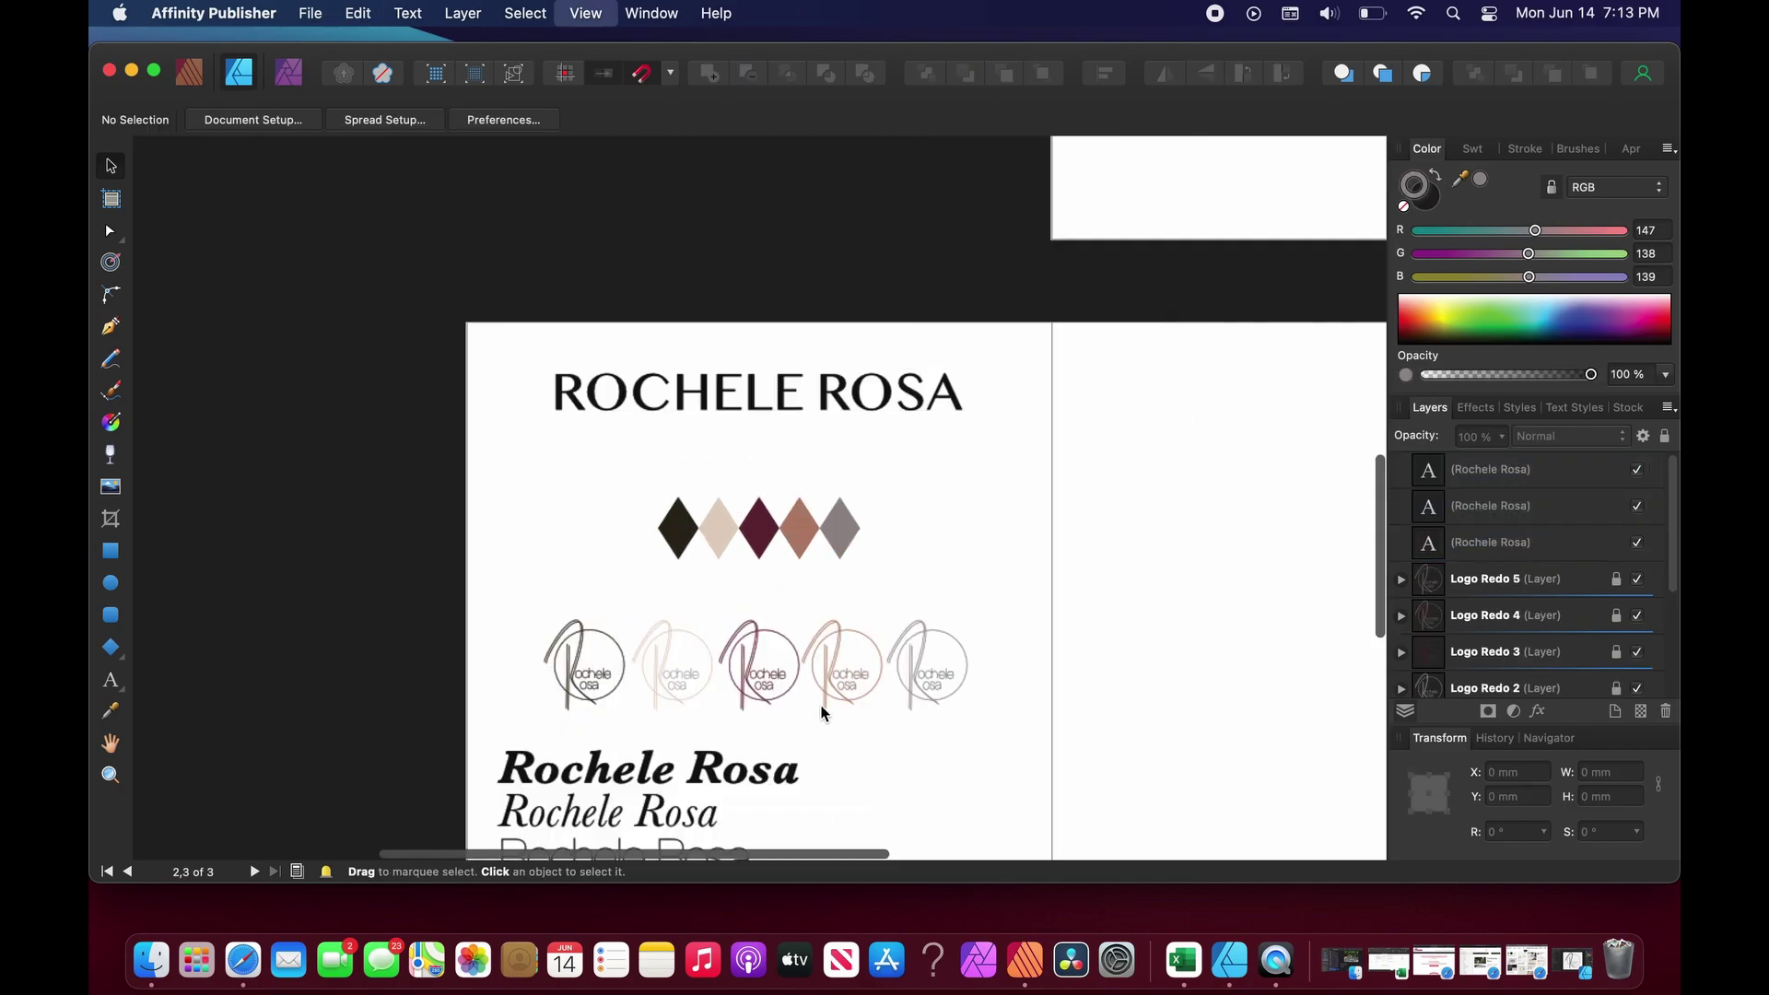
{"action": "left_click_drag", "start_coordinate": [371, 591], "coordinate": [913, 750]}
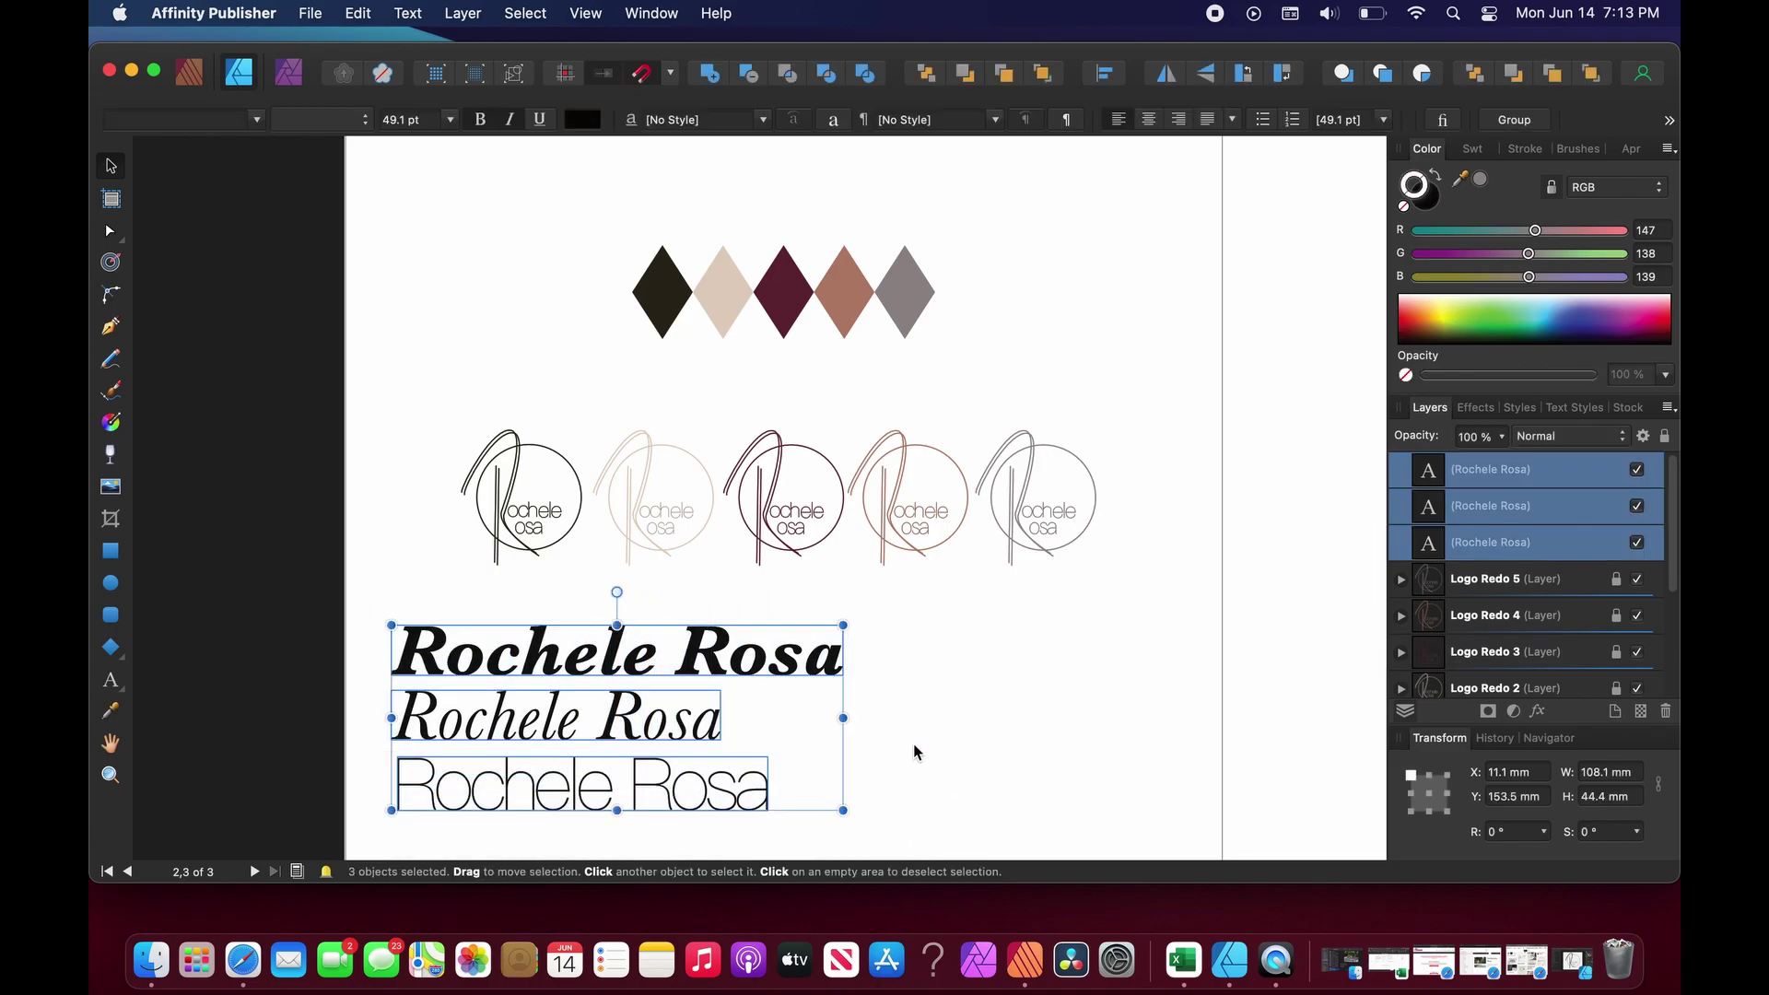
Retype the bold line to read Creative Consultant.
{"action": "scroll", "coordinate": [912, 750], "scroll_direction": "up", "scroll_amount": 1}
{"action": "scroll", "coordinate": [664, 728], "scroll_direction": "down", "scroll_amount": 2}
{"action": "triple_click", "coordinate": [794, 541]}
{"action": "type", "text": "C"}
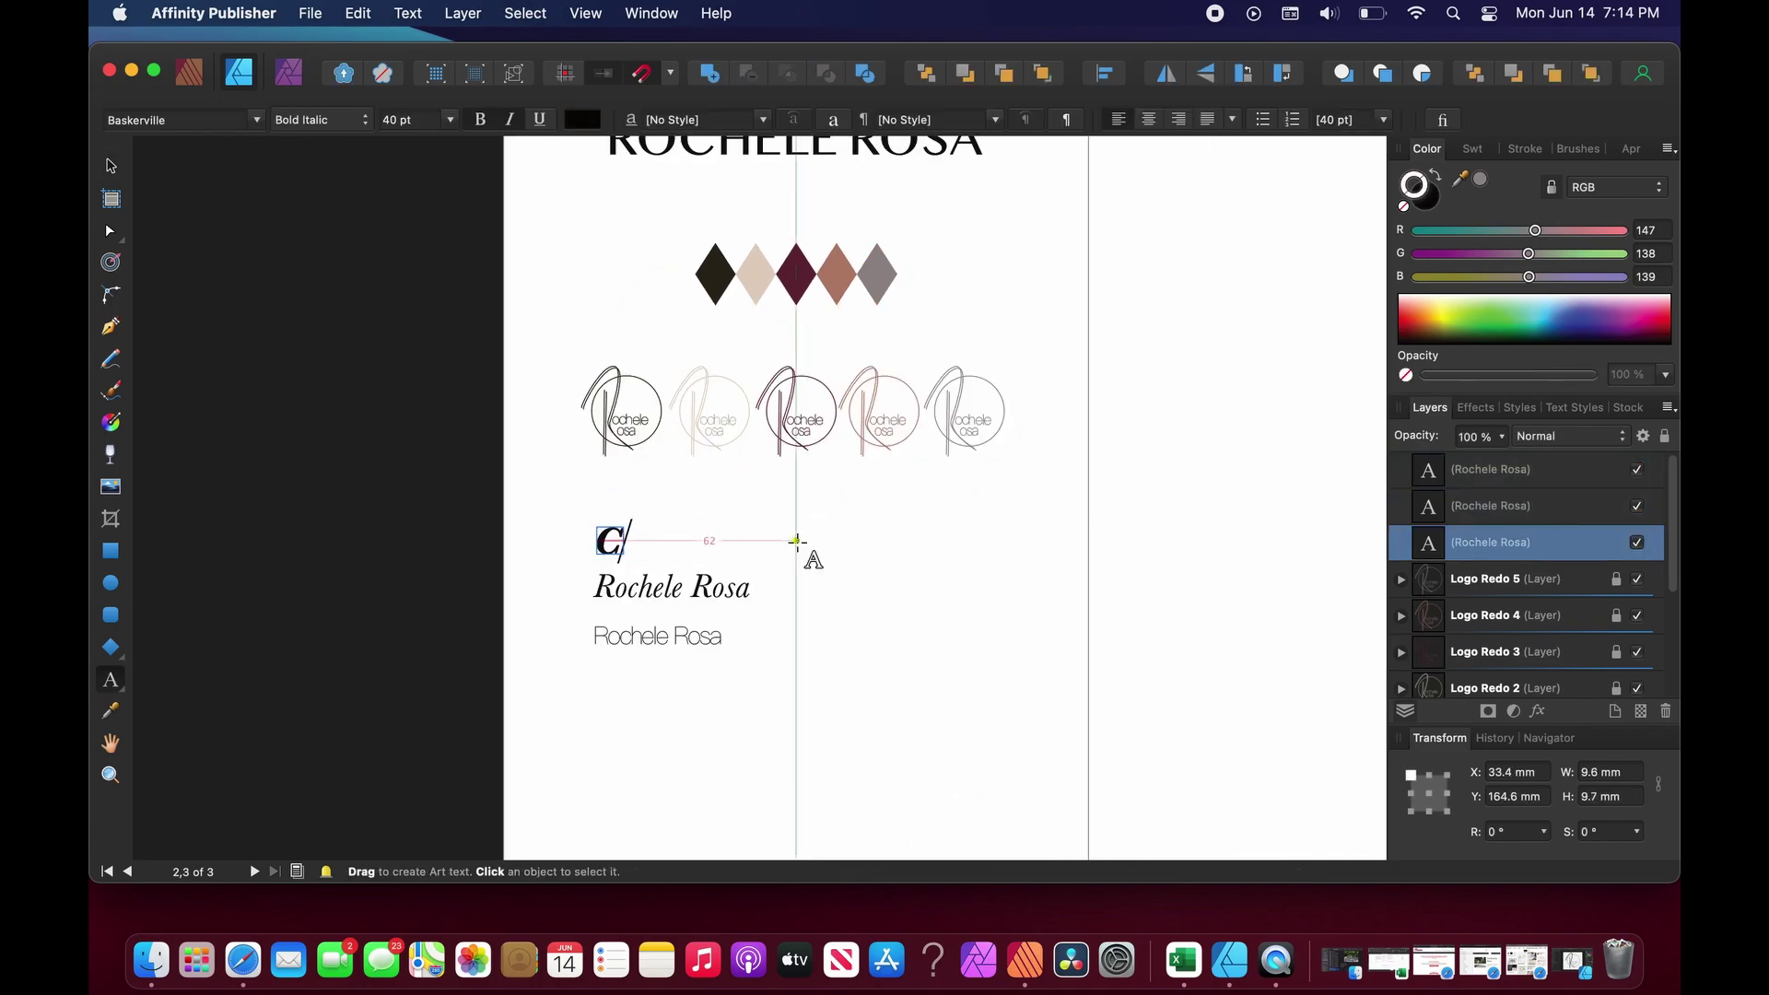
{"action": "type", "text": "reative Consultant"}
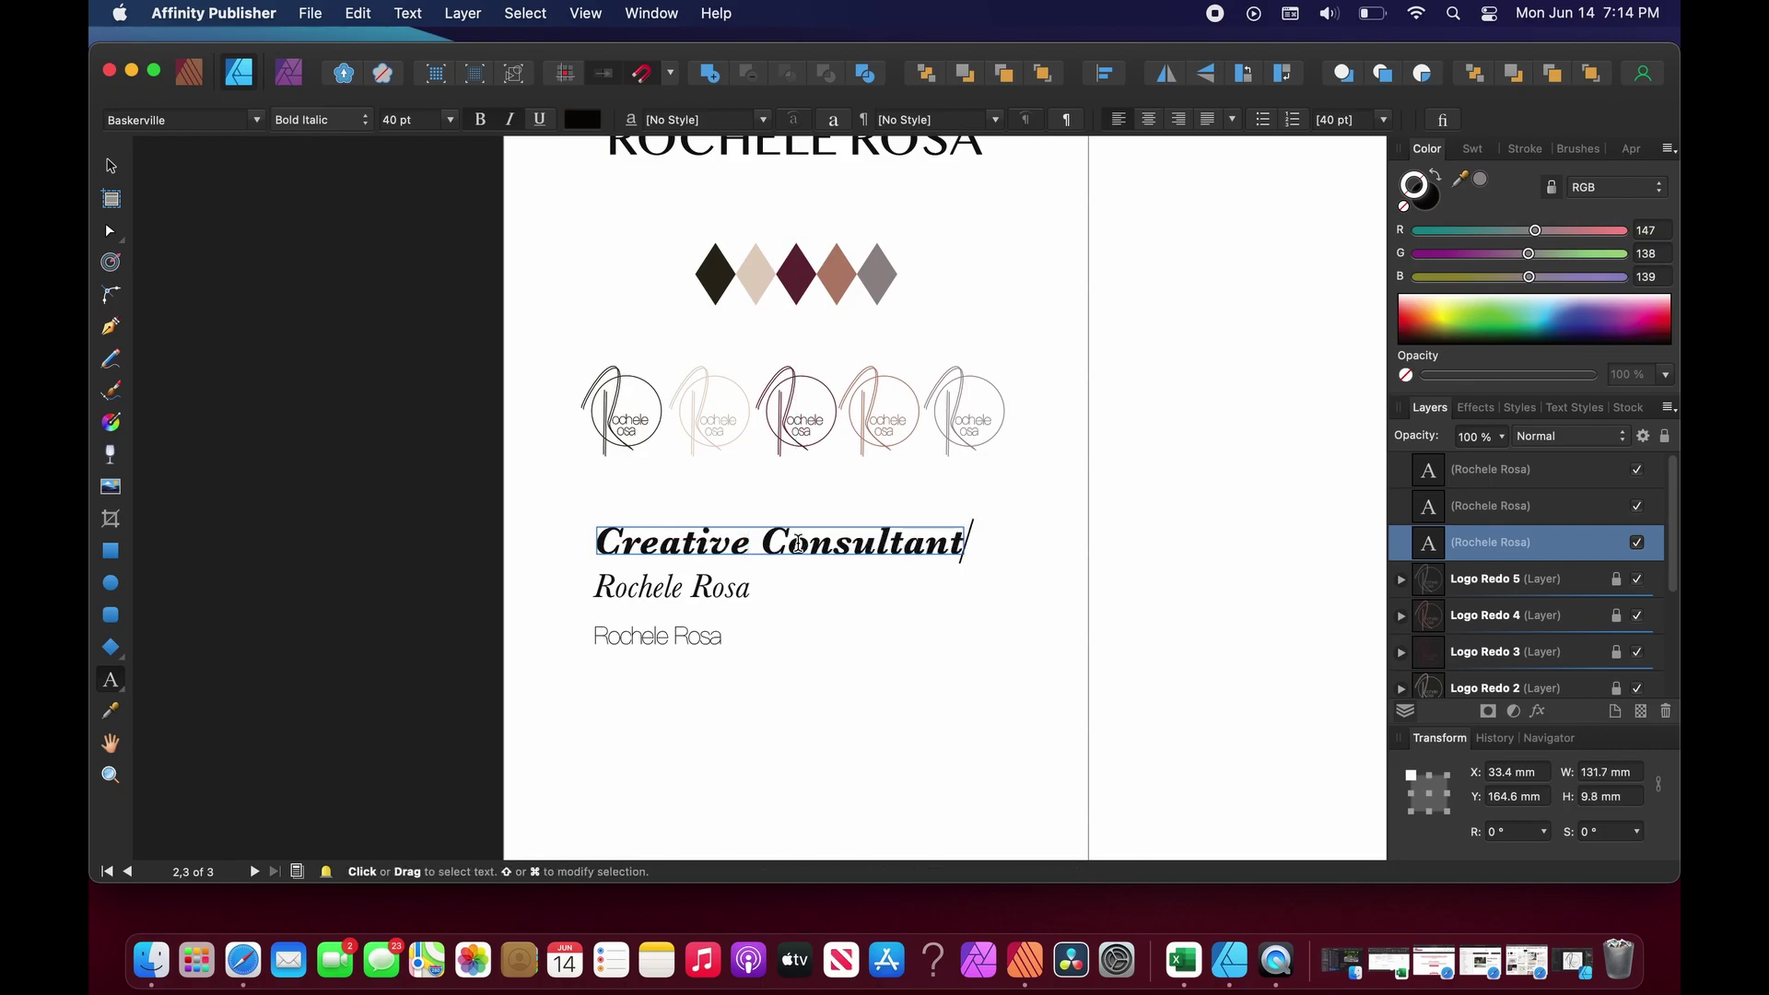
Change the italic line to read Holistic Marketing Communications Strategy.
{"action": "triple_click", "coordinate": [743, 590]}
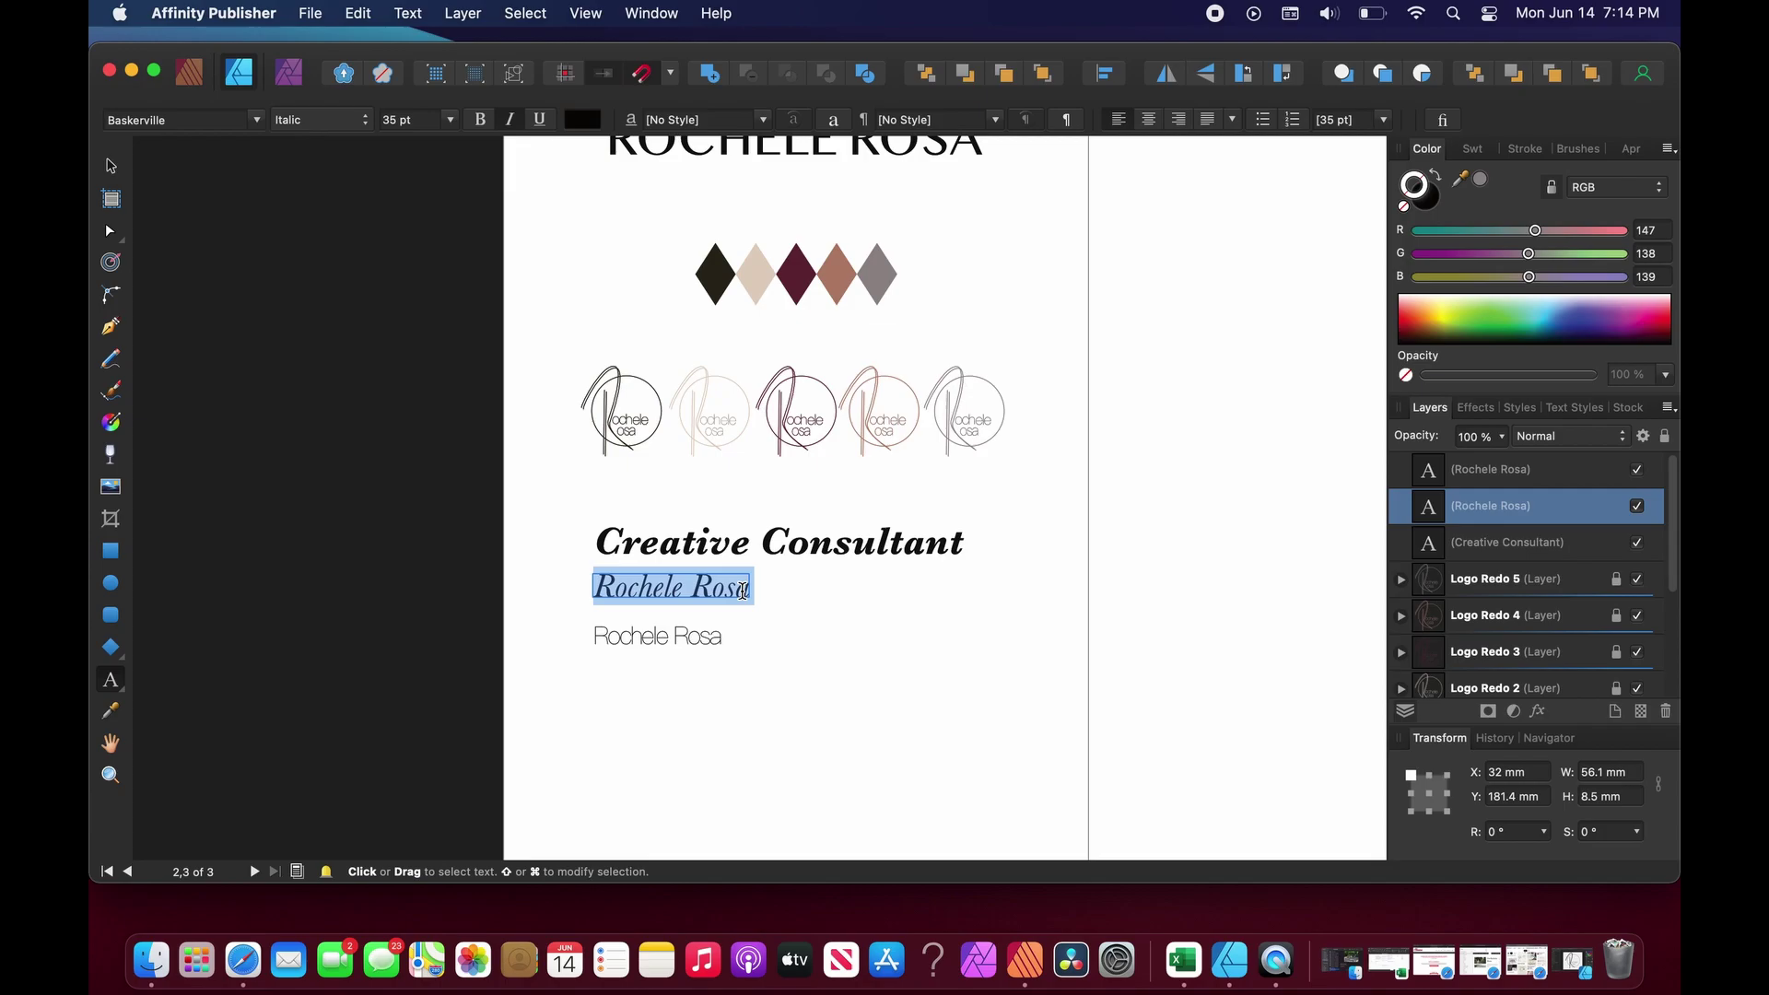
{"action": "type", "text": "Mark"}
{"action": "key", "text": "BackSpace"}
{"action": "key", "text": "BackSpace"}
{"action": "key", "text": "BackSpace"}
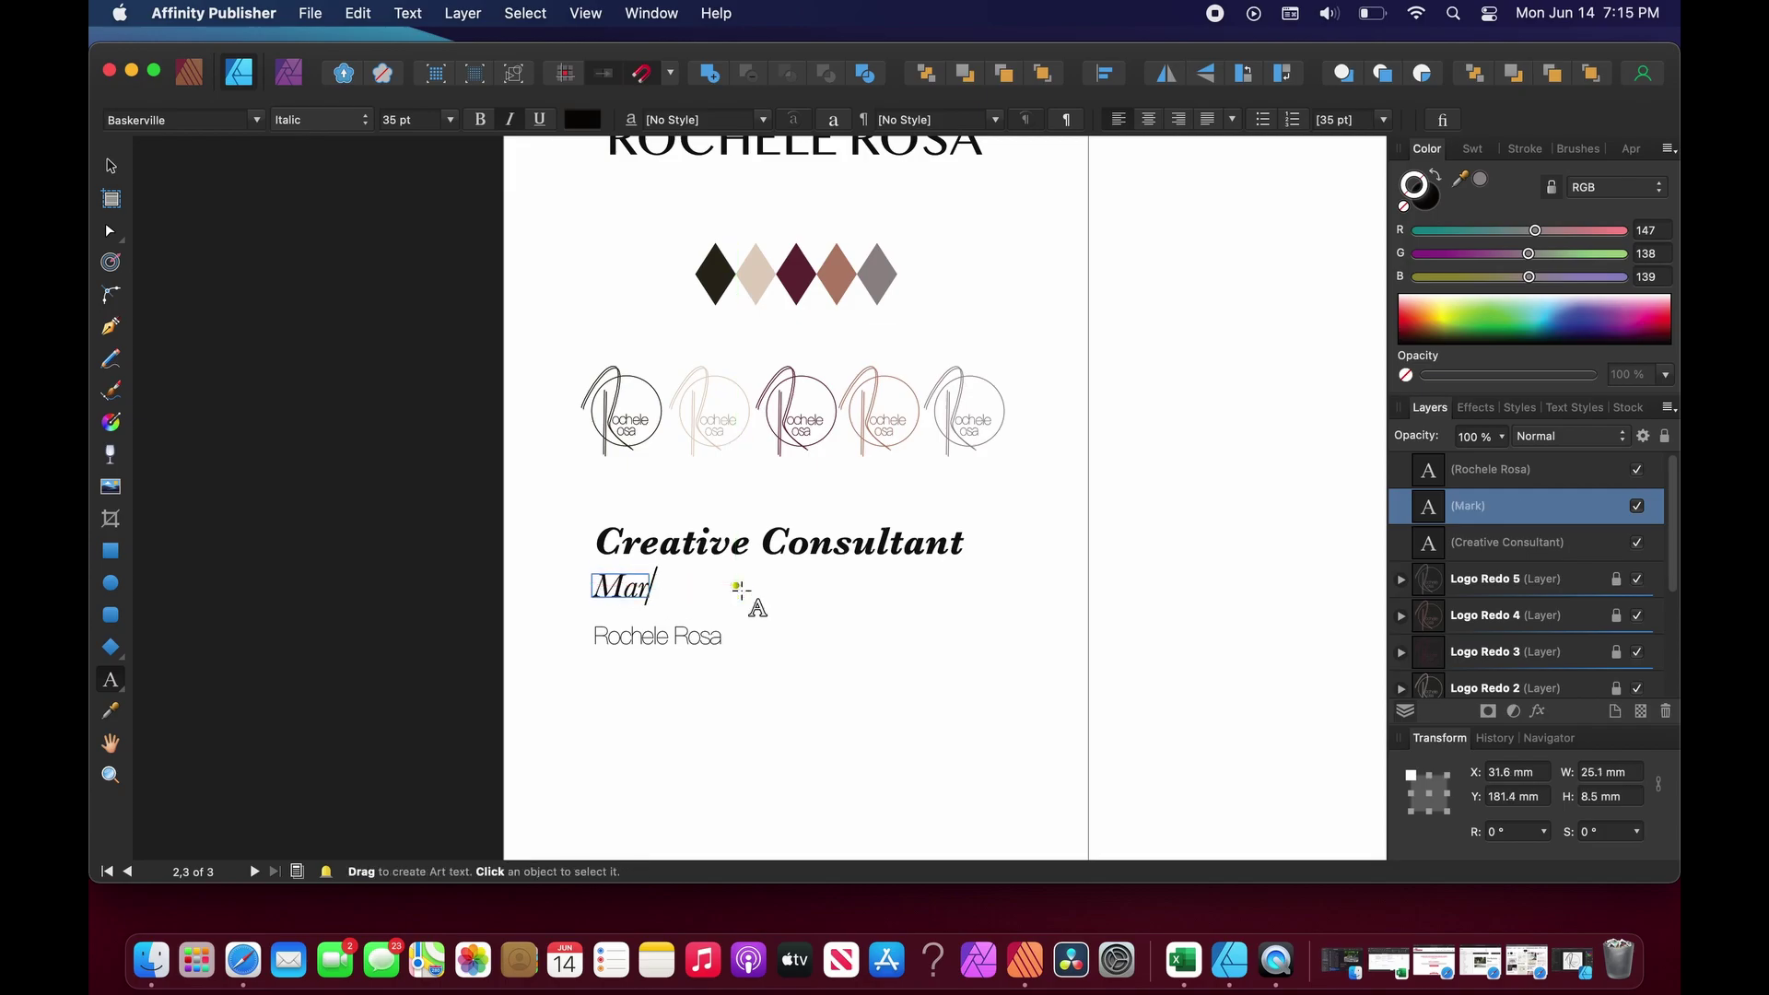
{"action": "key", "text": "BackSpace"}
{"action": "type", "text": "Holis"}
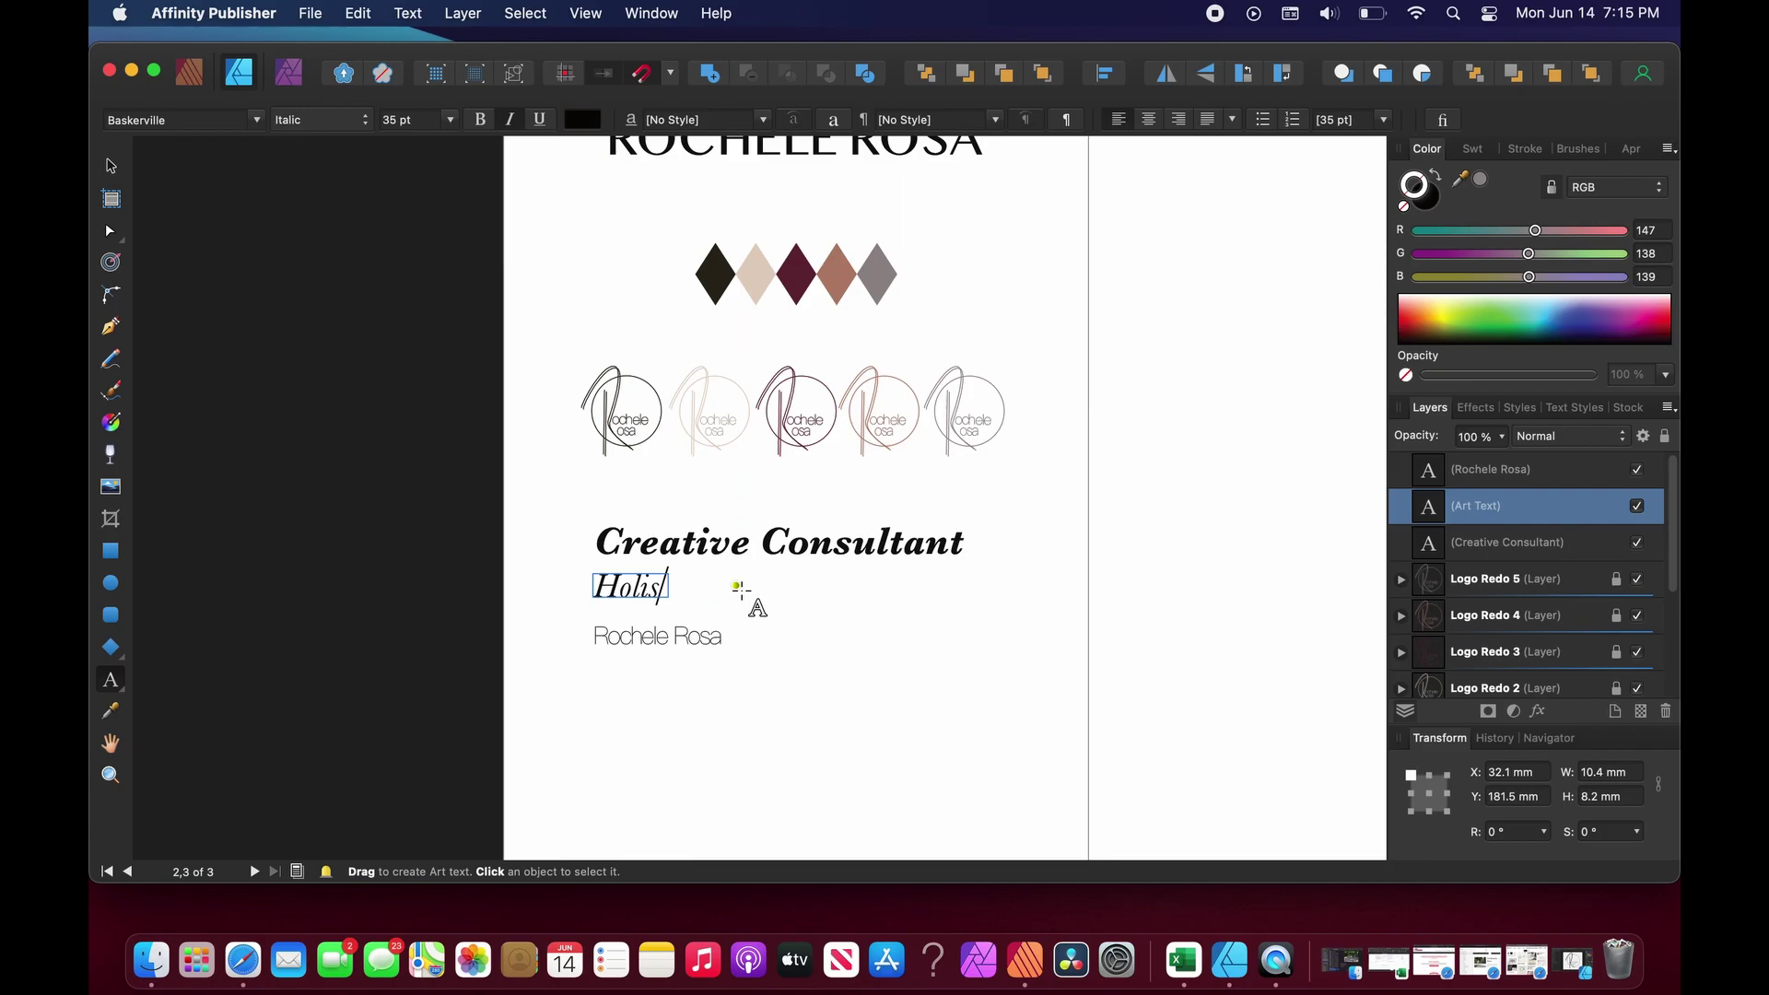
{"action": "type", "text": "tic Marketing"}
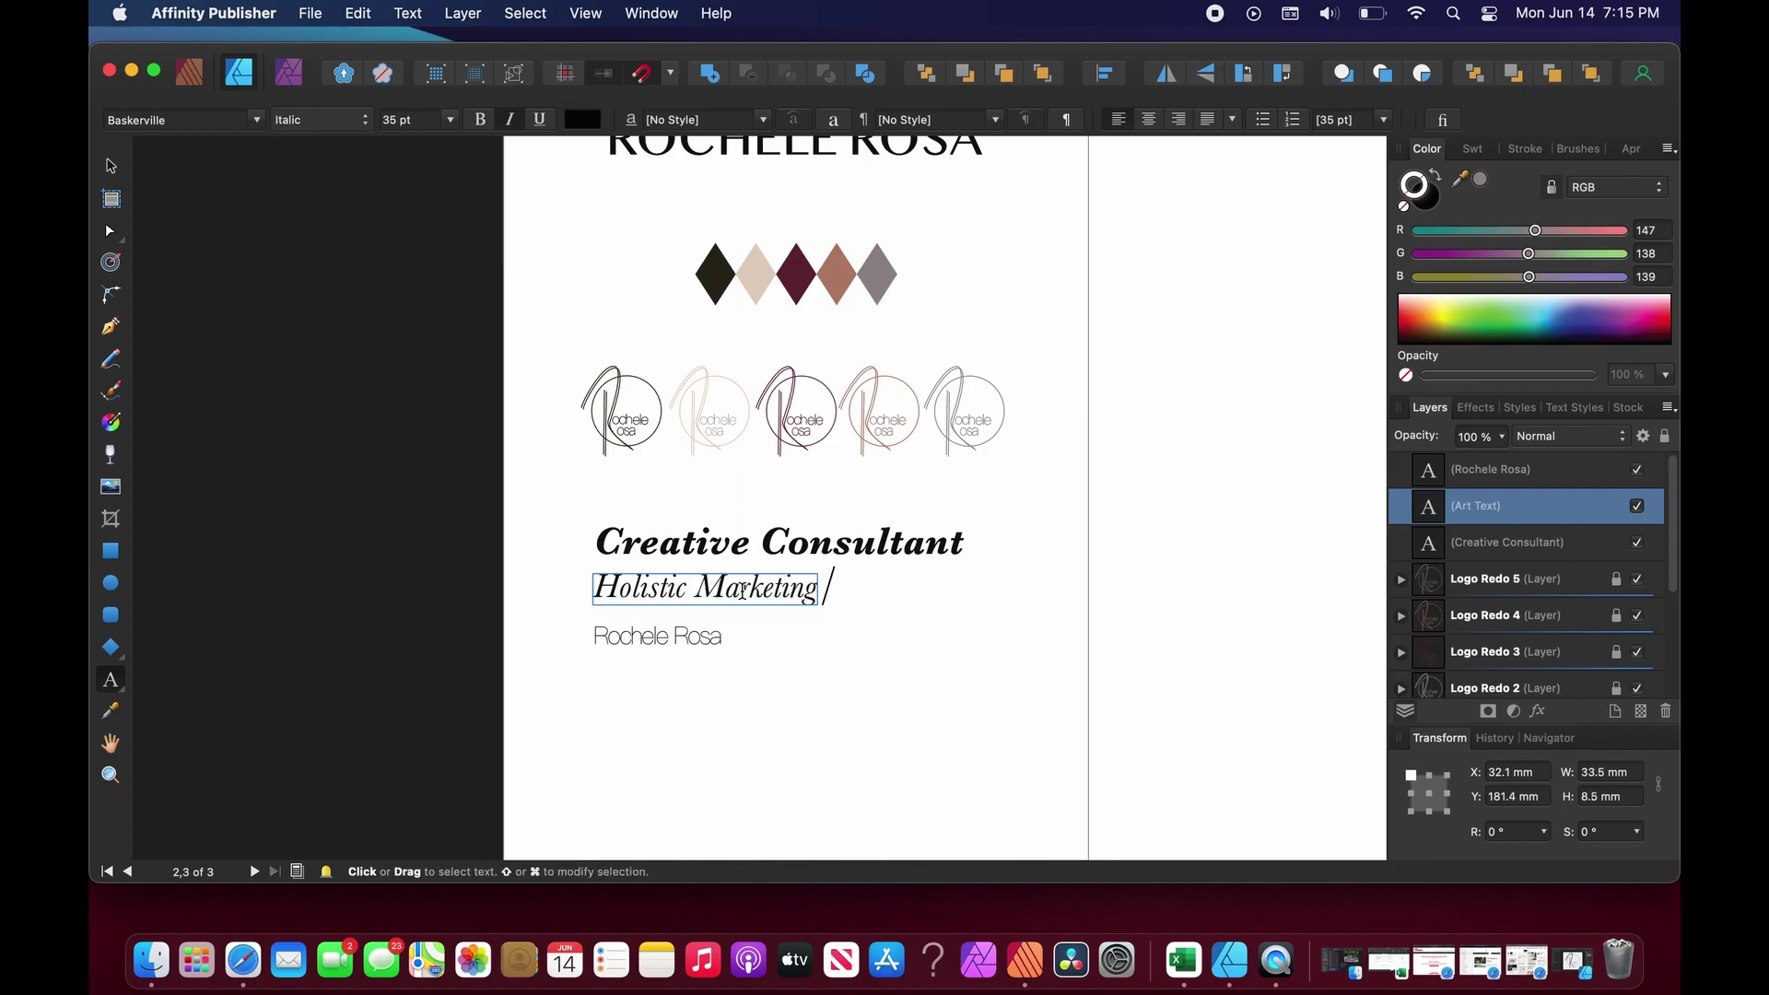
{"action": "type", "text": " Communic"}
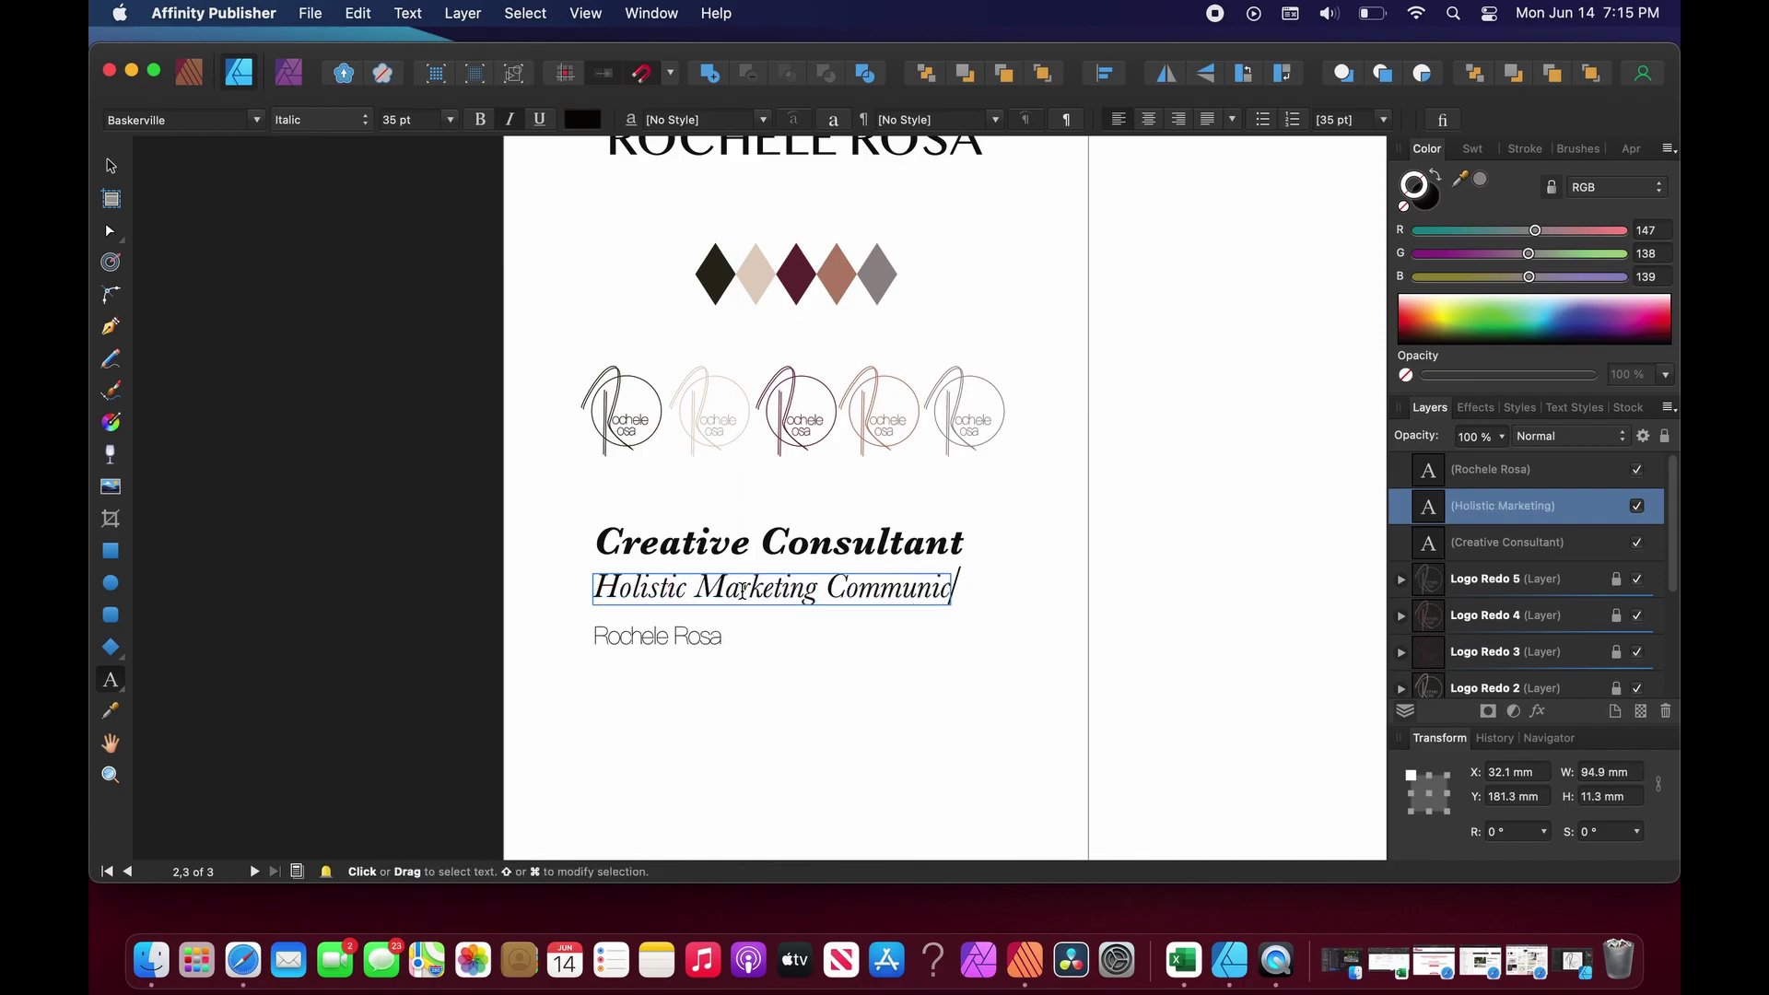
{"action": "type", "text": "ations Strategy"}
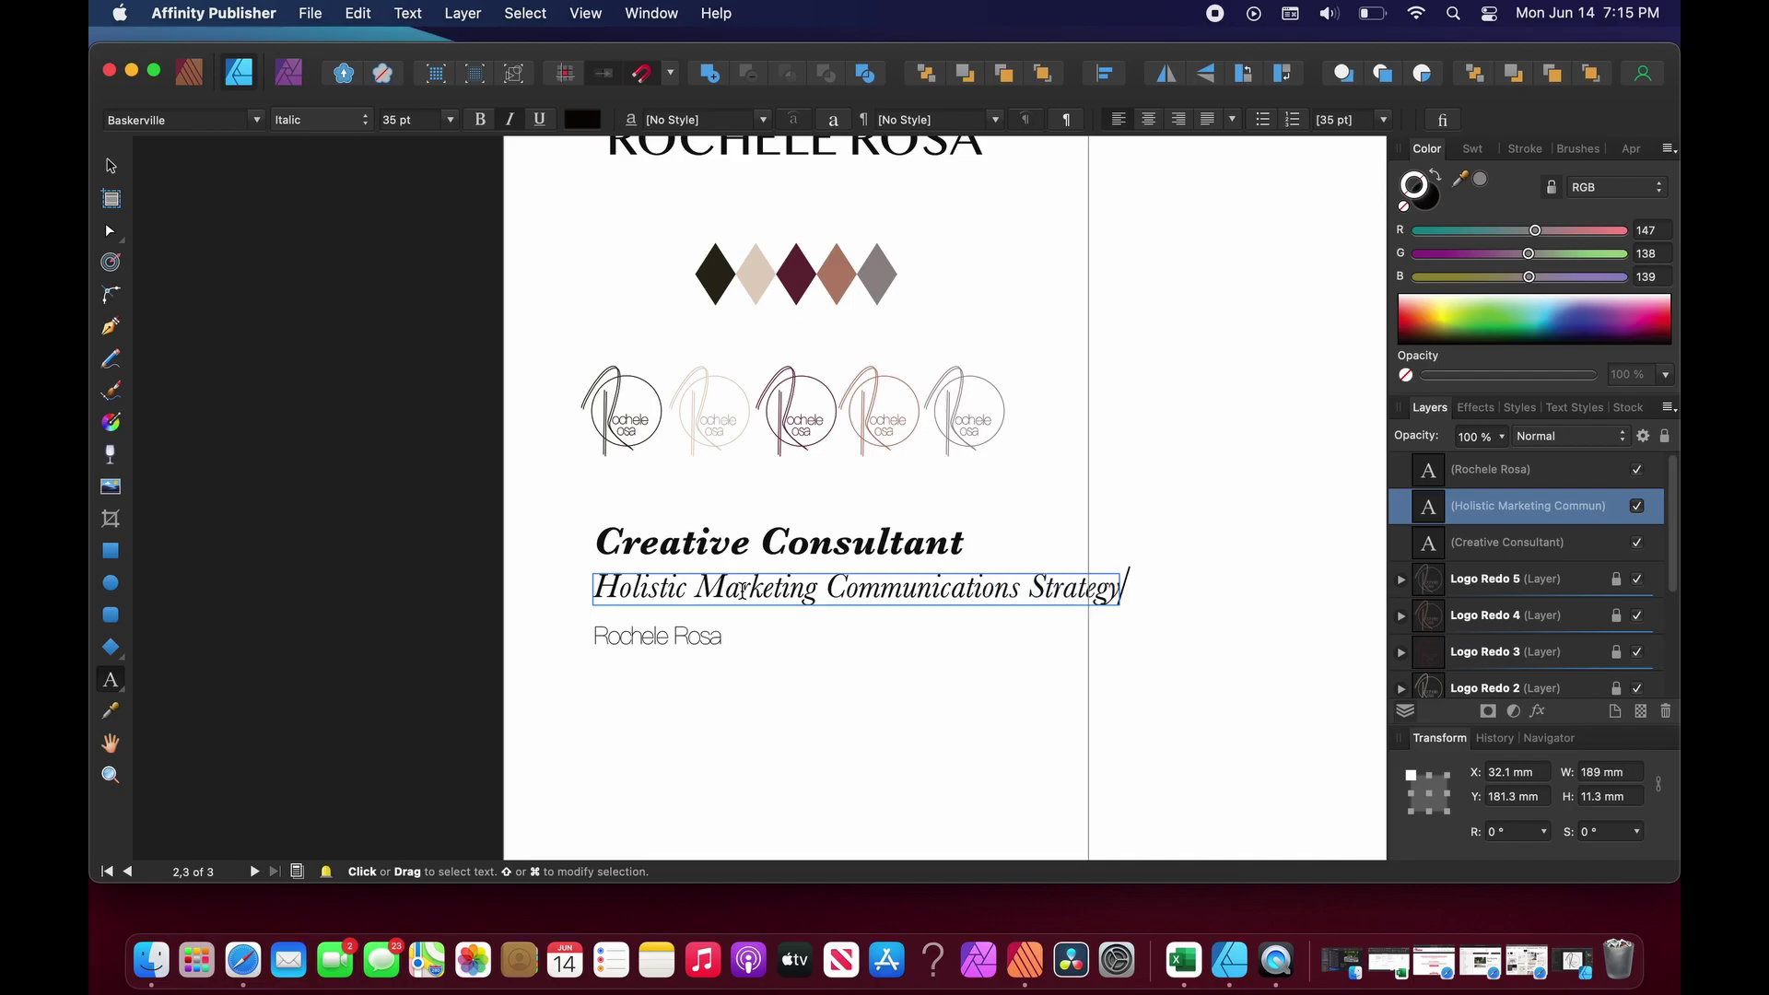
{"action": "key", "text": "Escape"}
Select all three tagline lines and shift them slightly left.
{"action": "left_click", "coordinate": [111, 166]}
{"action": "left_click", "coordinate": [559, 521]}
{"action": "left_click_drag", "start_coordinate": [572, 496], "coordinate": [1189, 734]}
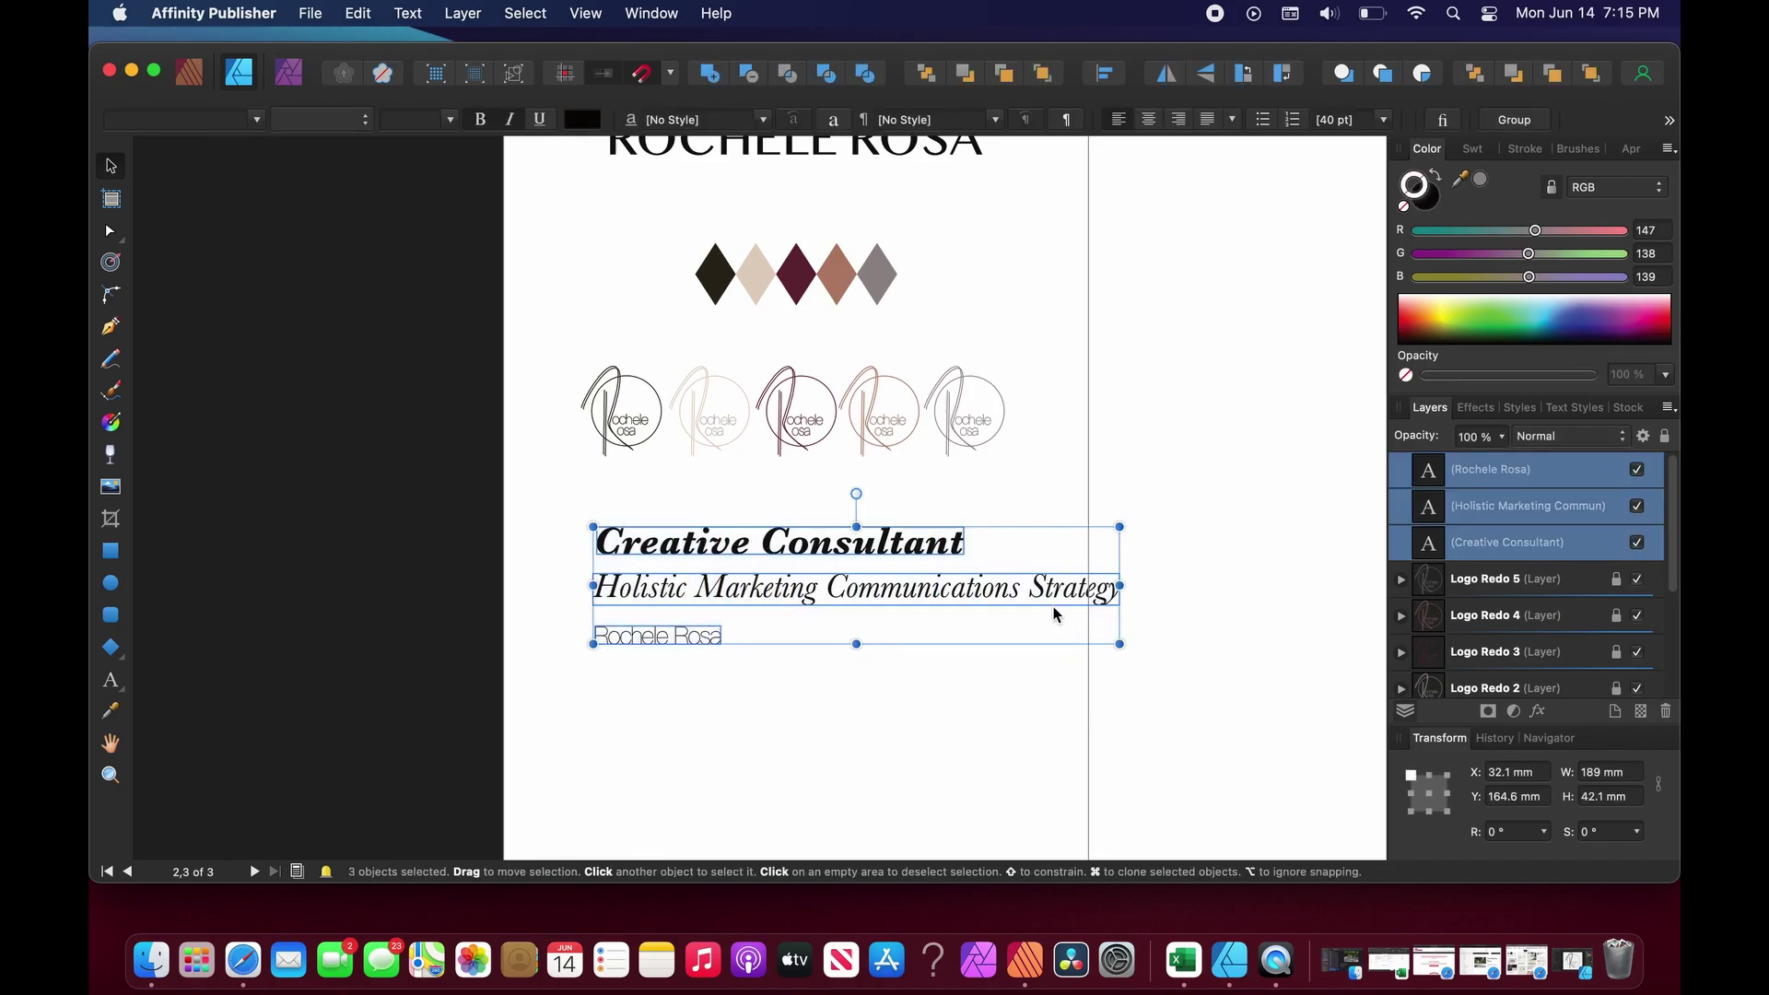
{"action": "left_click_drag", "start_coordinate": [1039, 605], "coordinate": [1006, 595]}
Change the light third line to 'A creative strategist for creative professionals and brands'.
{"action": "left_click", "coordinate": [980, 707]}
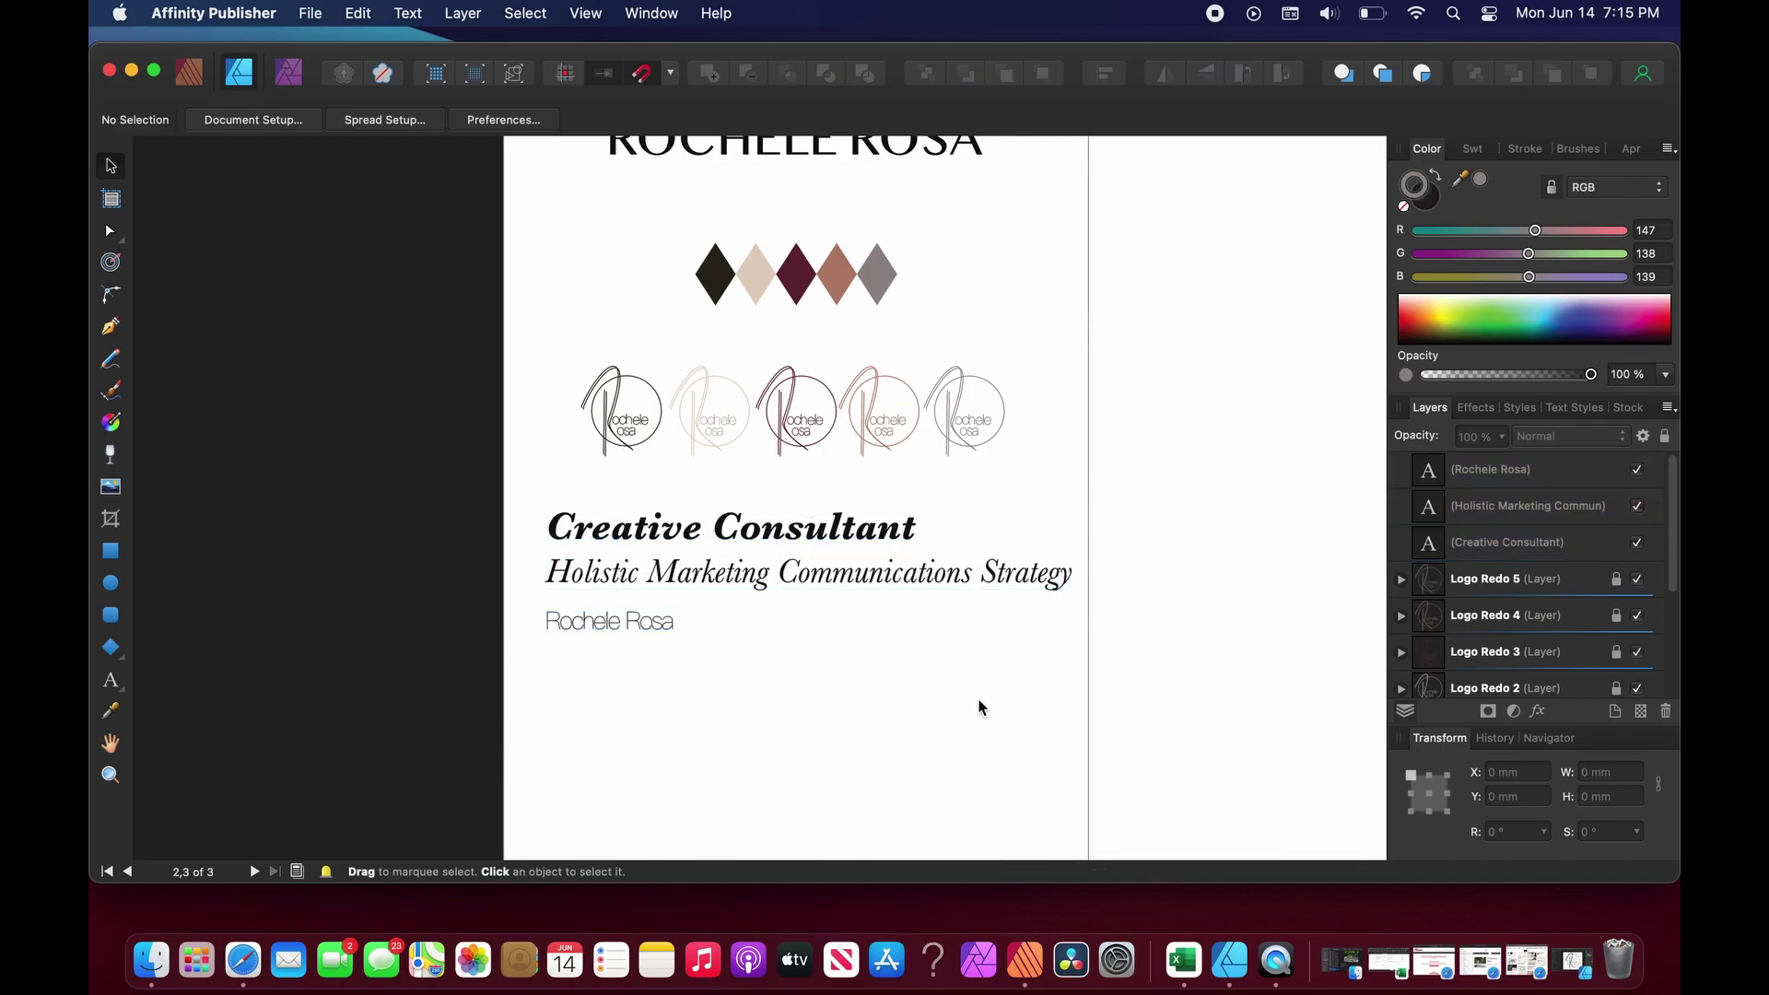
{"action": "scroll", "coordinate": [979, 707], "scroll_direction": "up", "scroll_amount": 2}
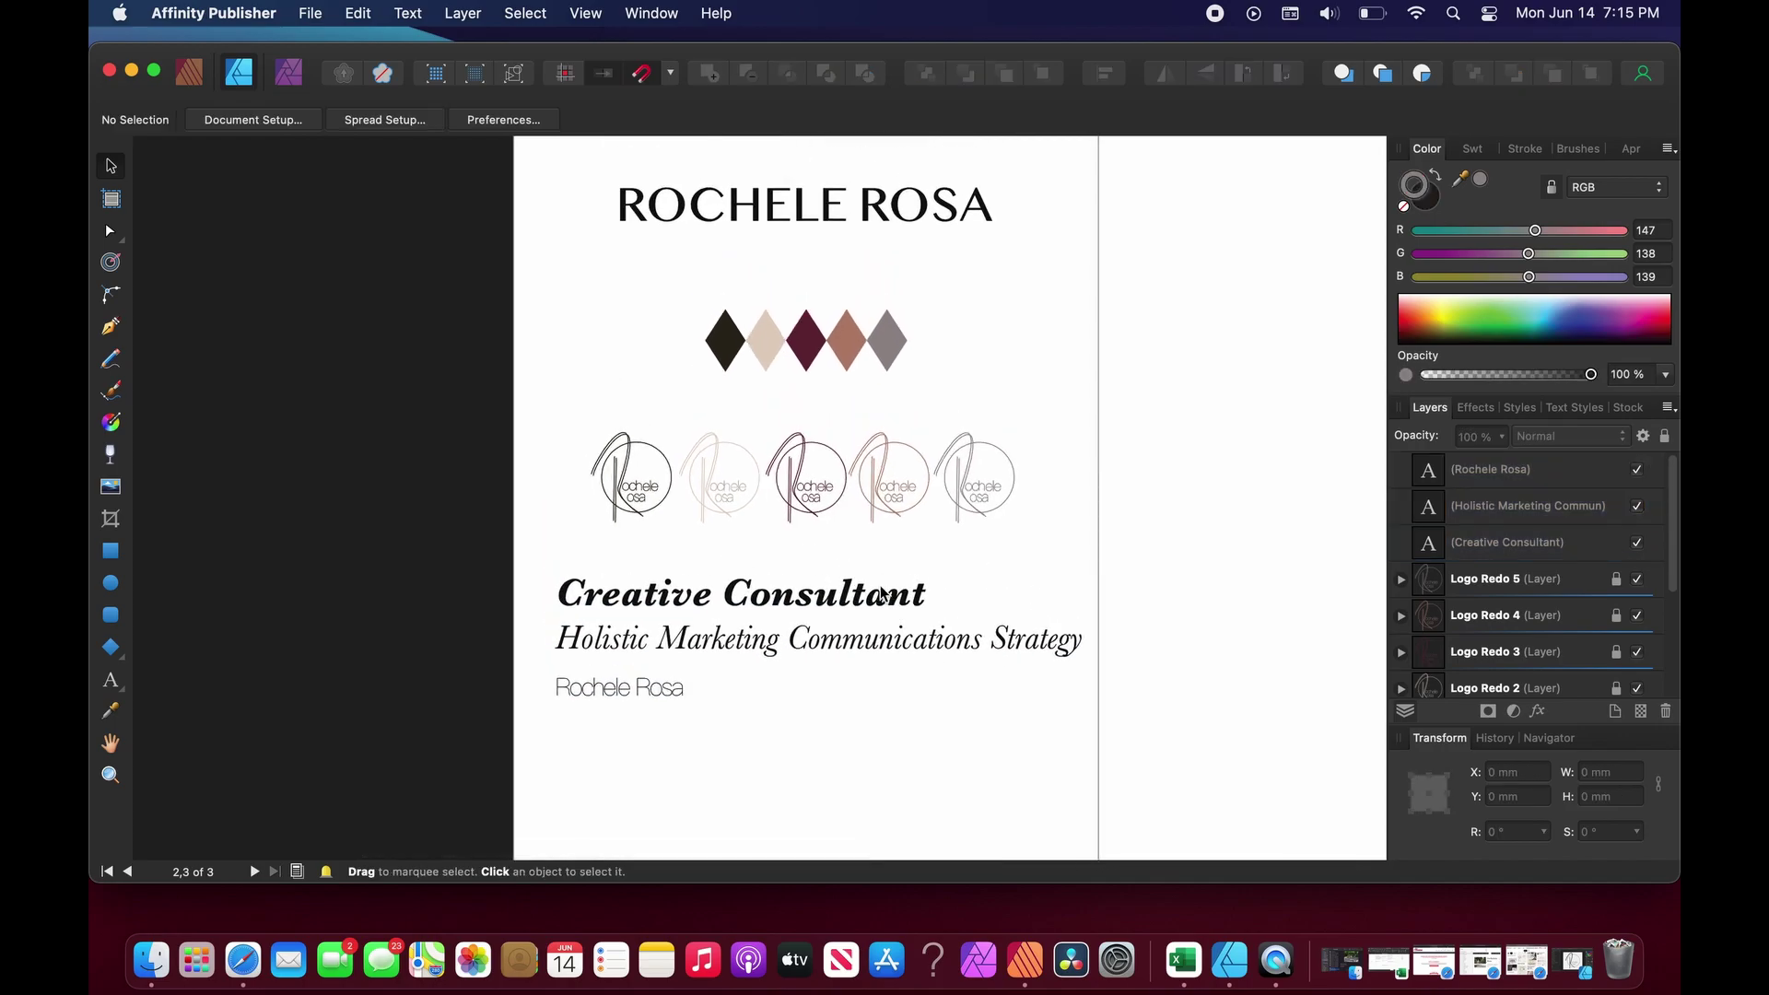
{"action": "left_click", "coordinate": [865, 659]}
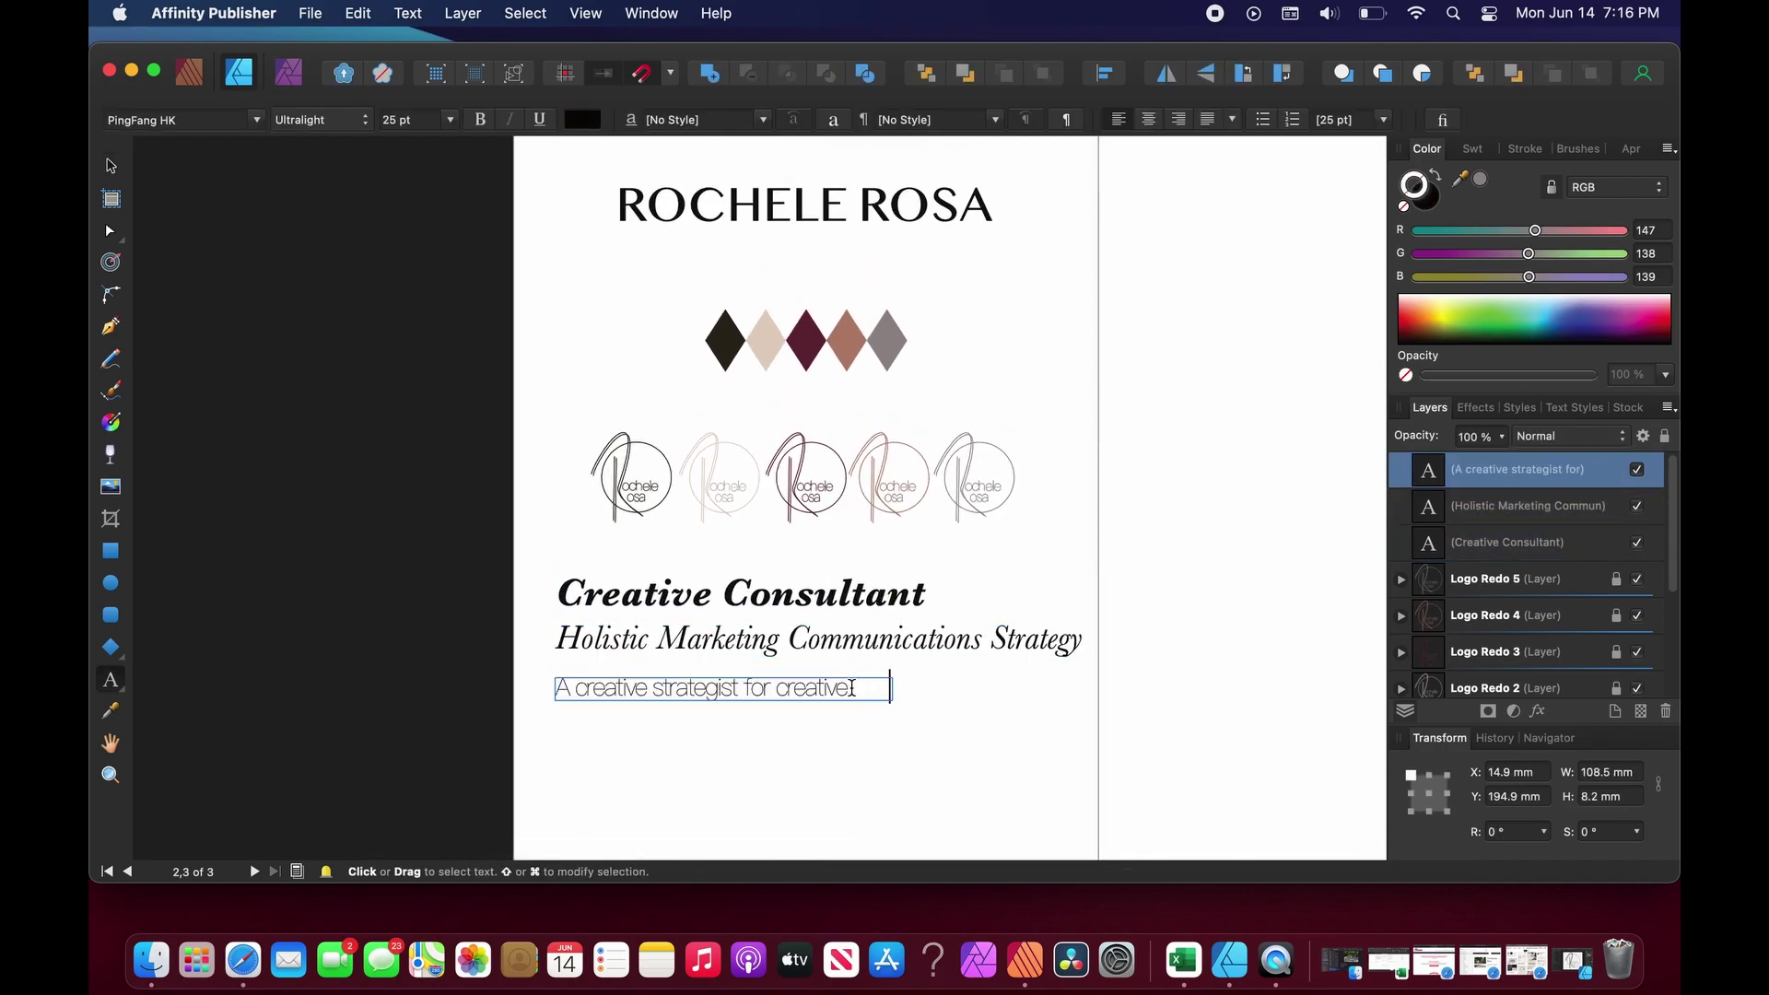
{"action": "type", "text": "professionals and brands"}
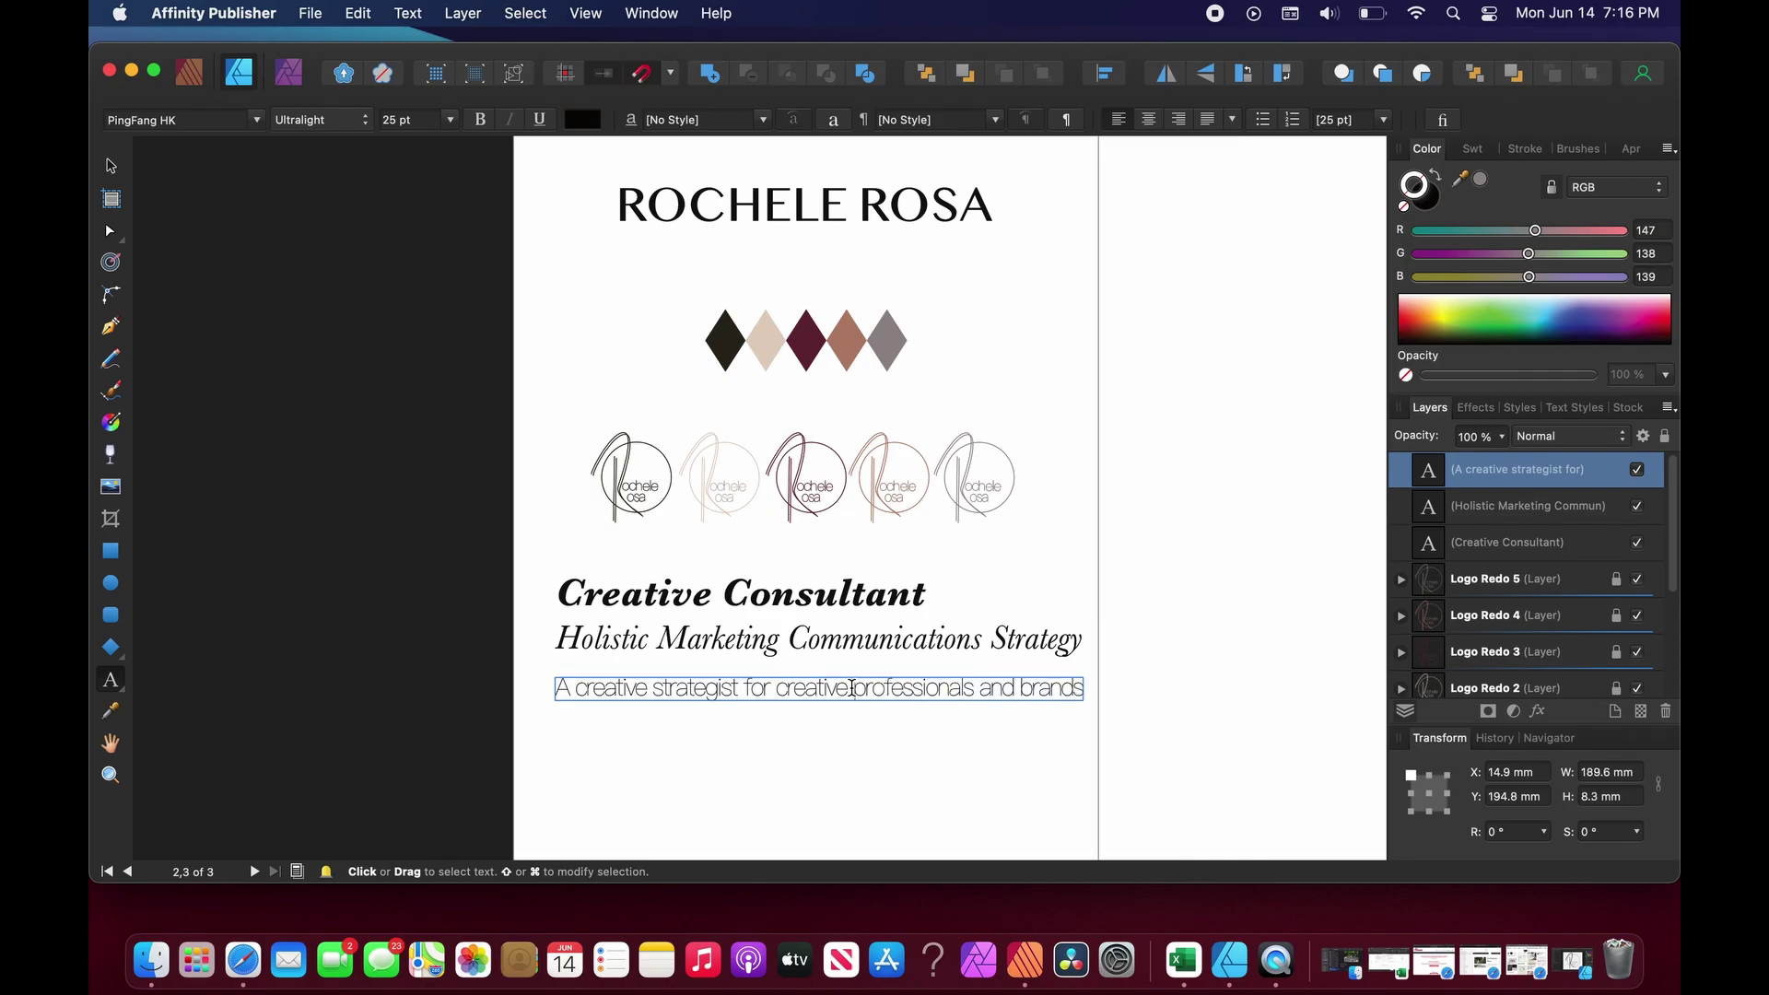
{"action": "key", "text": "Escape"}
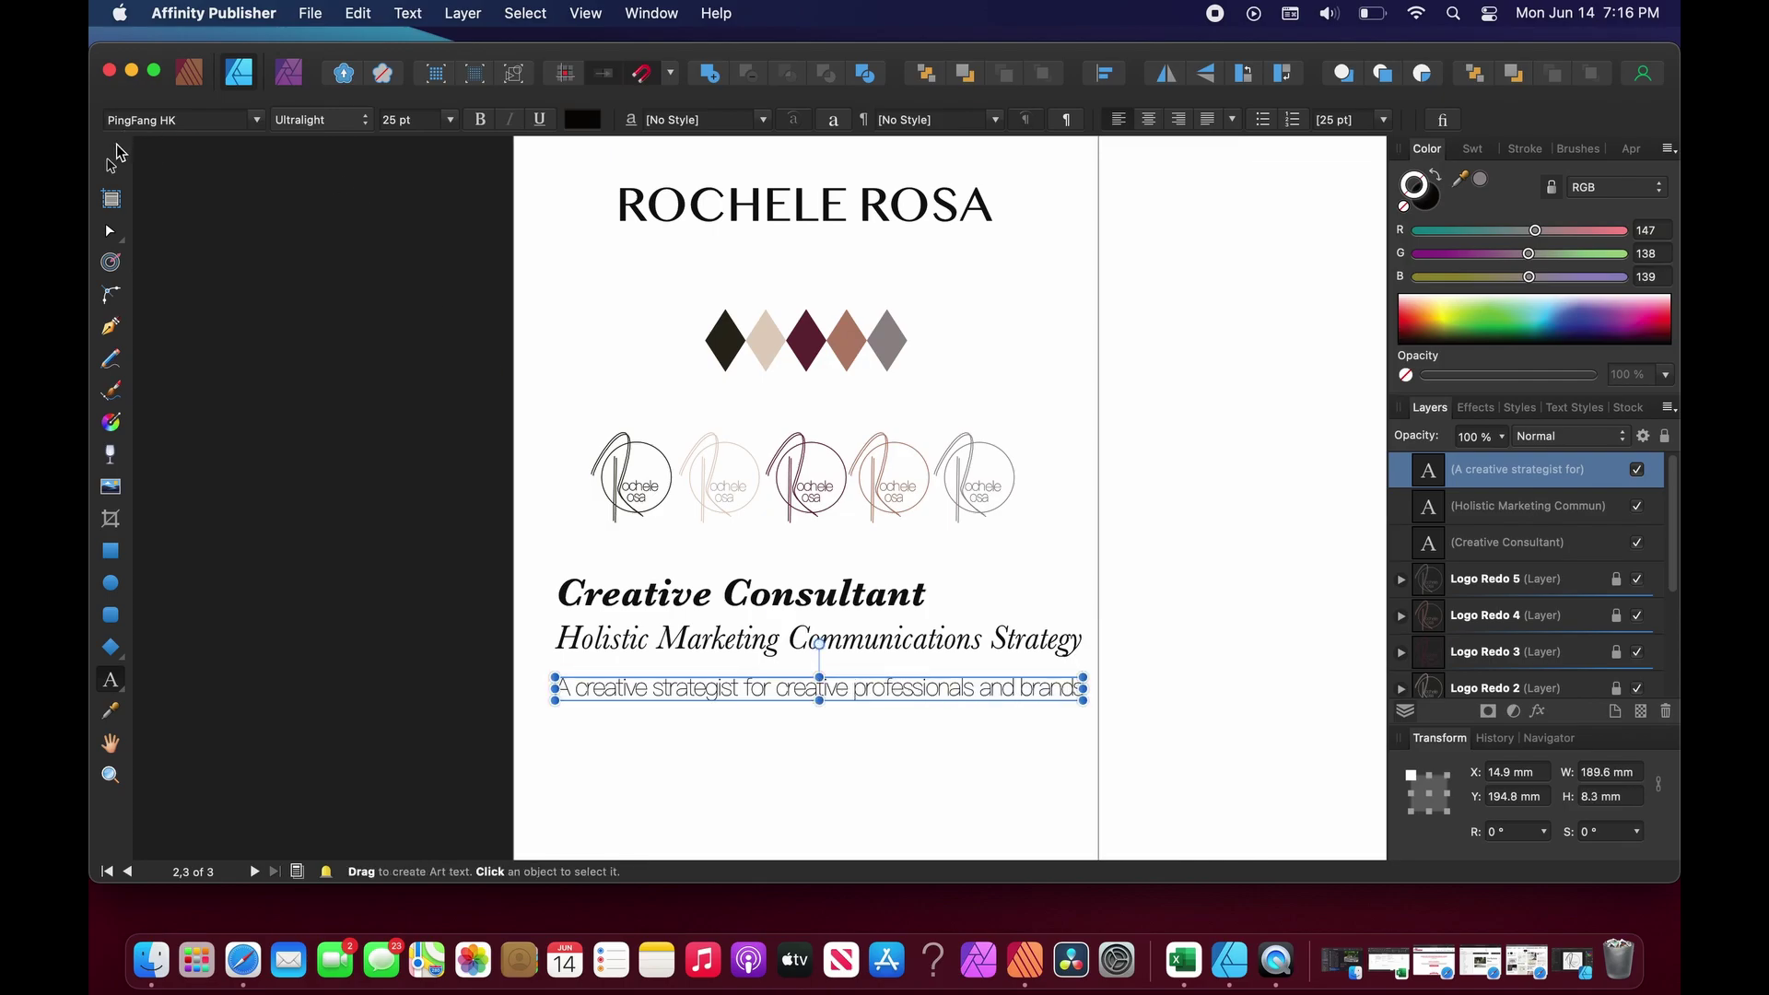
{"action": "left_click", "coordinate": [112, 165]}
{"action": "left_click", "coordinate": [715, 772]}
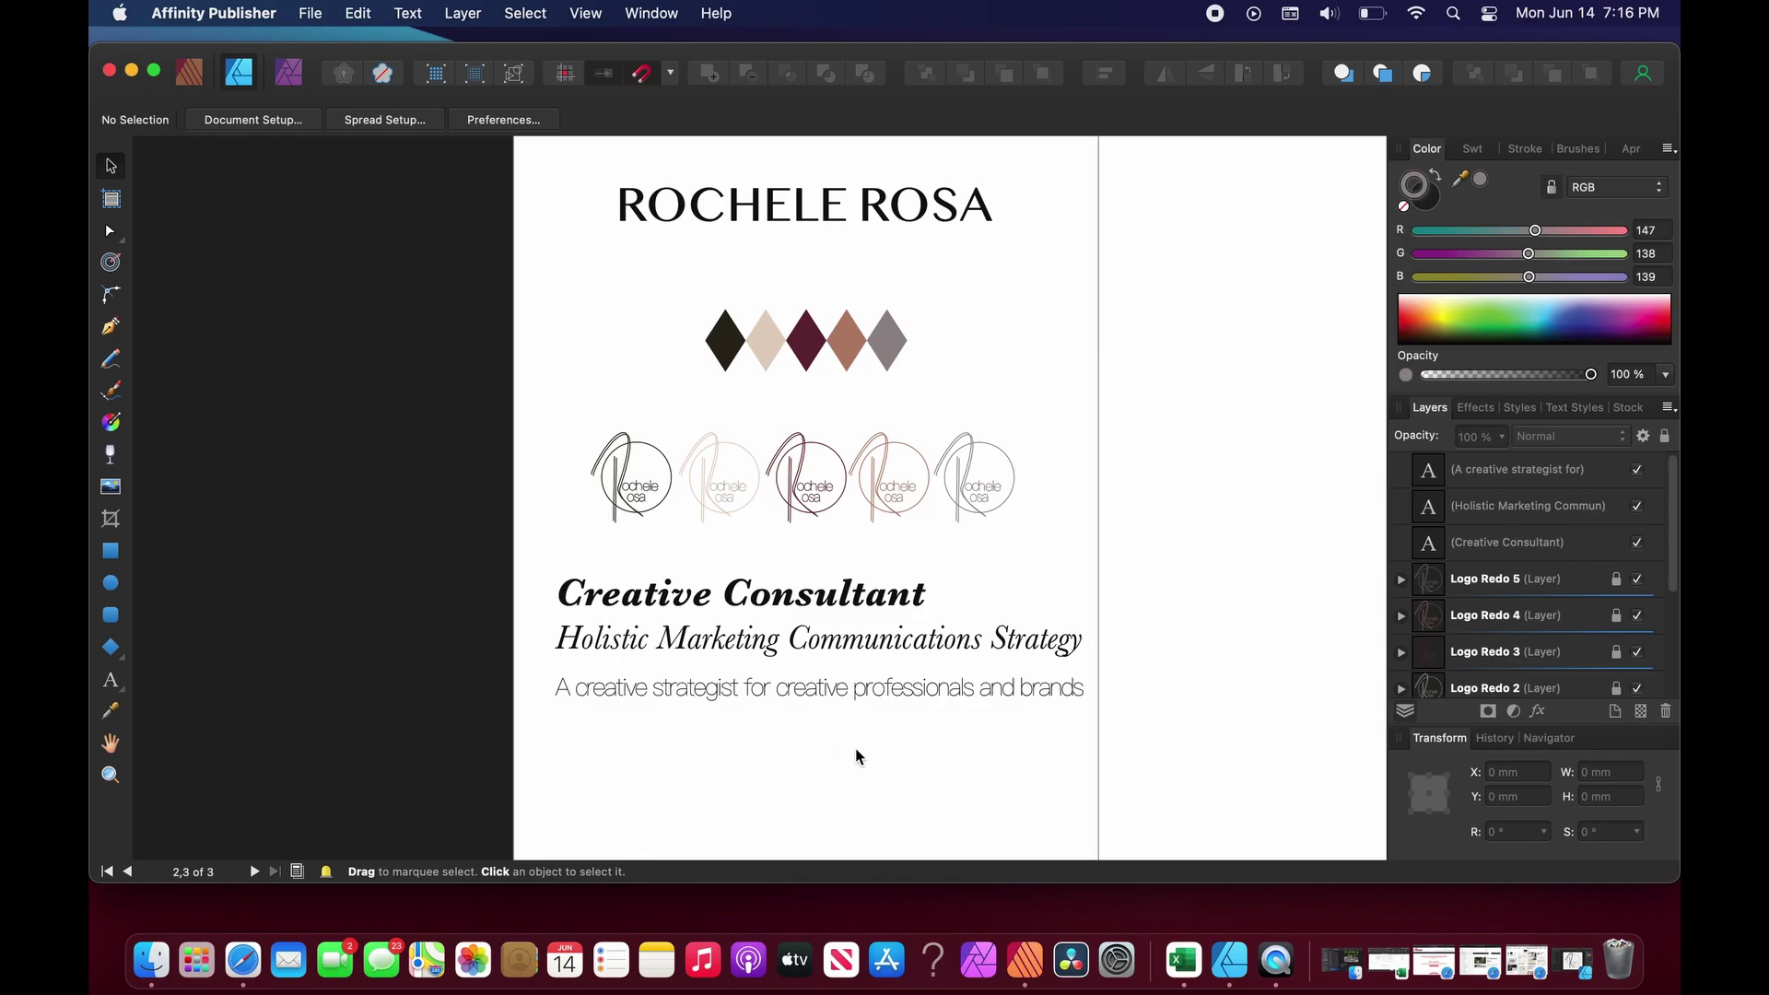
{"action": "scroll", "coordinate": [783, 765], "scroll_direction": "right", "scroll_amount": 2}
{"action": "scroll", "coordinate": [856, 756], "scroll_direction": "down", "scroll_amount": 3}
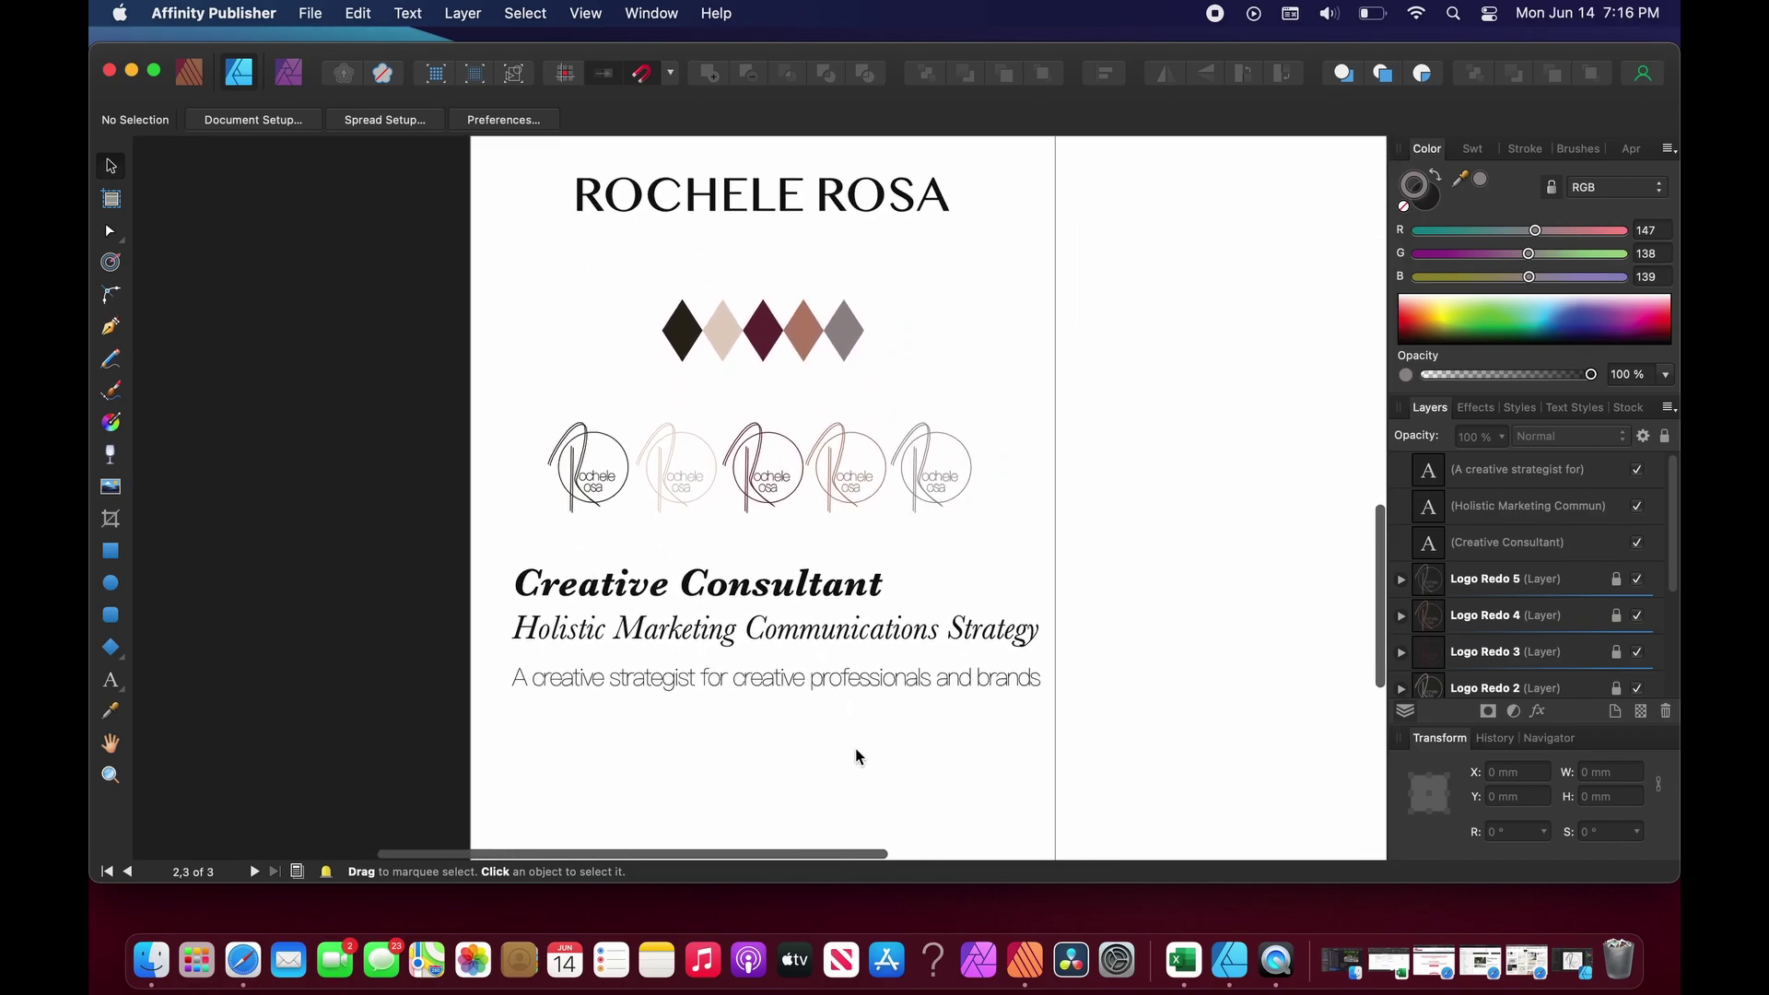
{"action": "scroll", "coordinate": [856, 757], "scroll_direction": "up", "scroll_amount": 3}
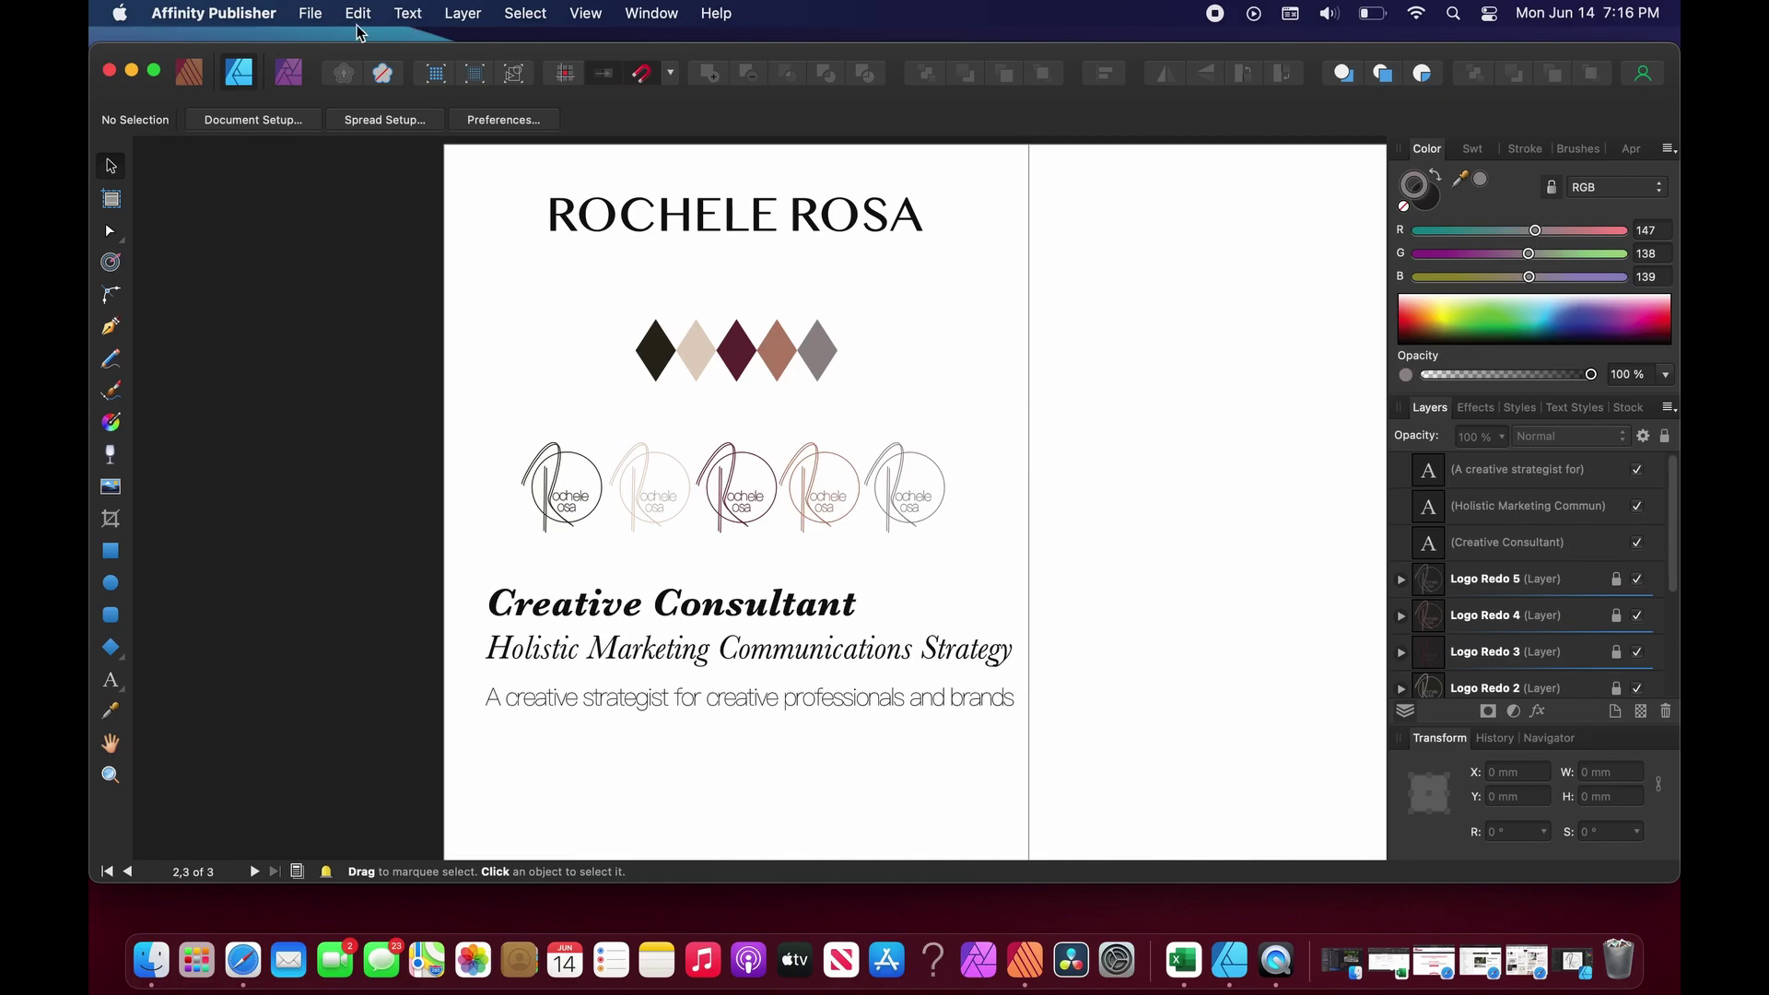
{"action": "left_click", "coordinate": [312, 13]}
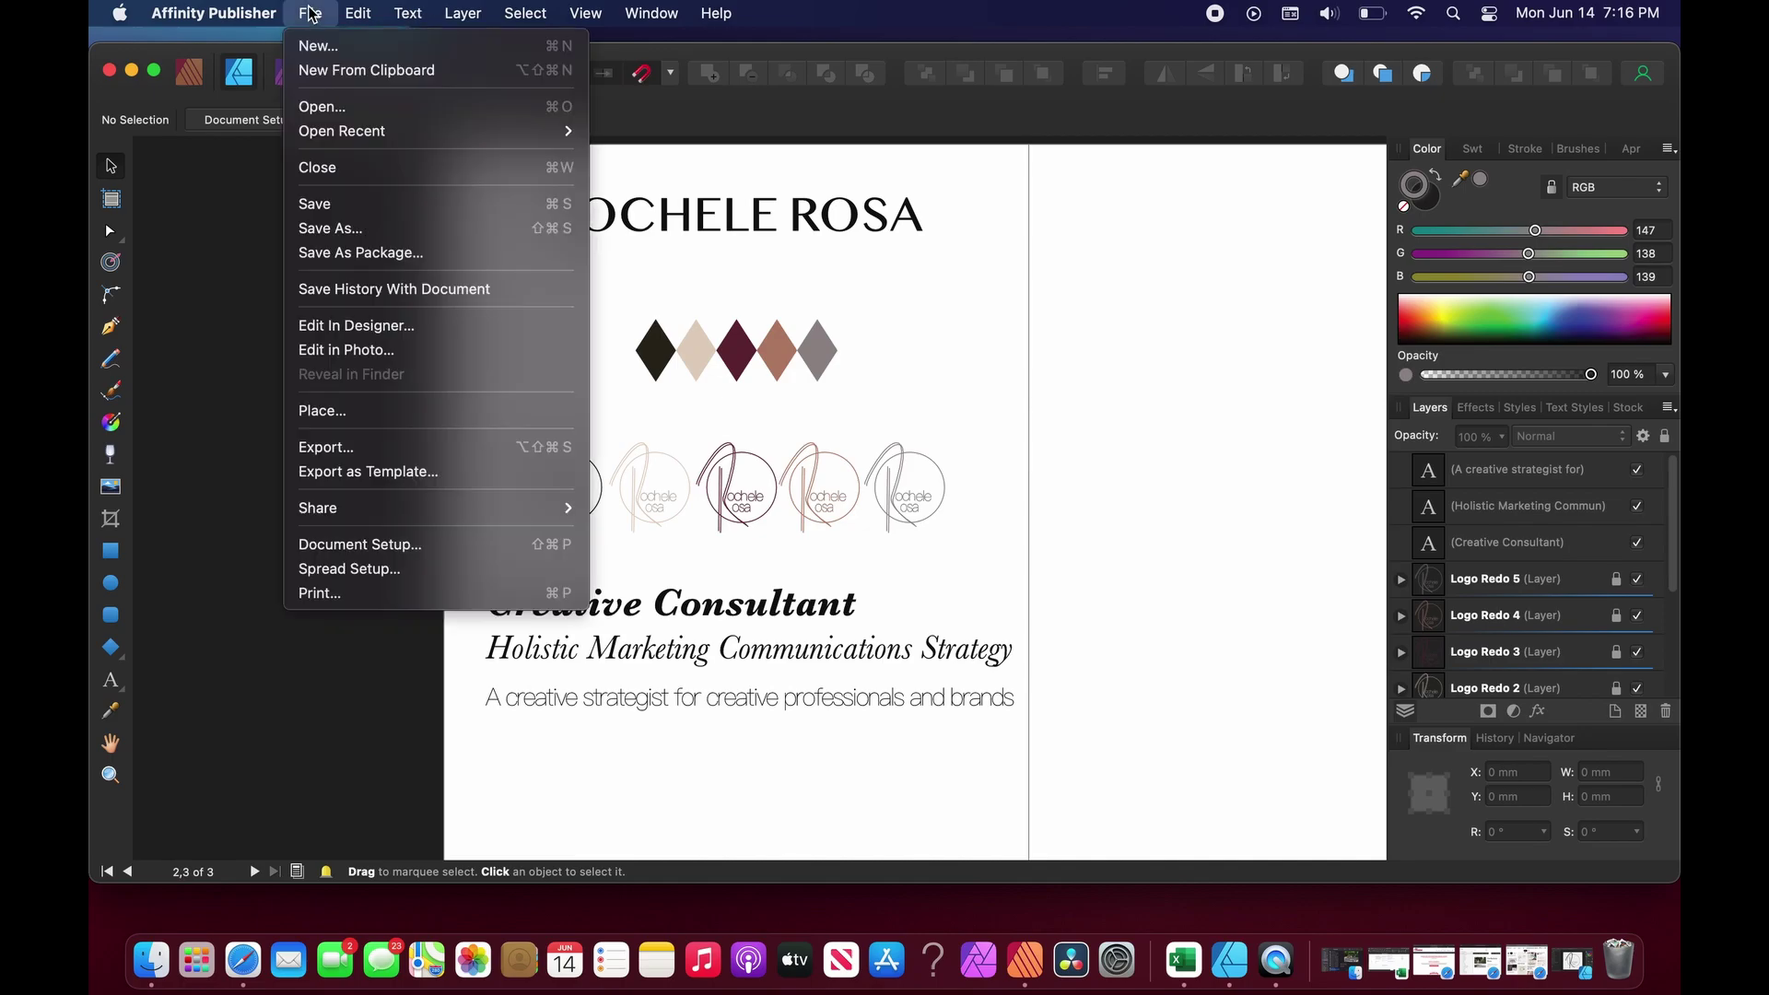
{"action": "left_click", "coordinate": [335, 203]}
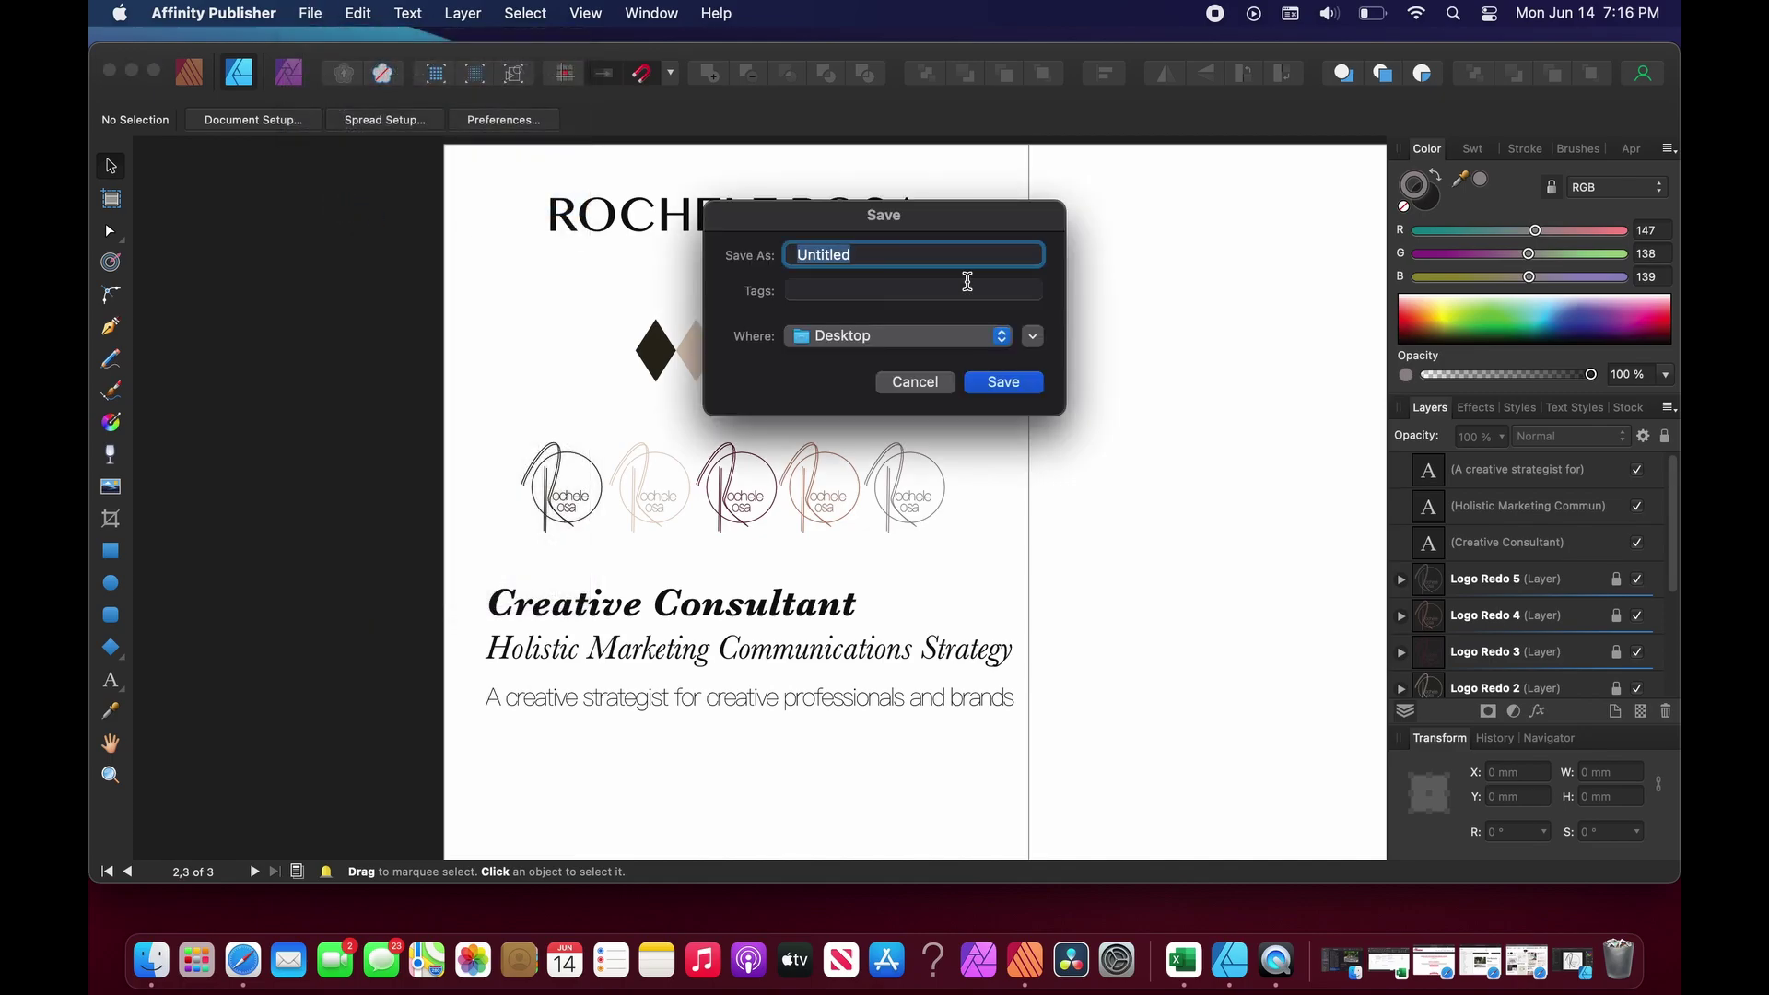
{"action": "key", "text": "BackSpace"}
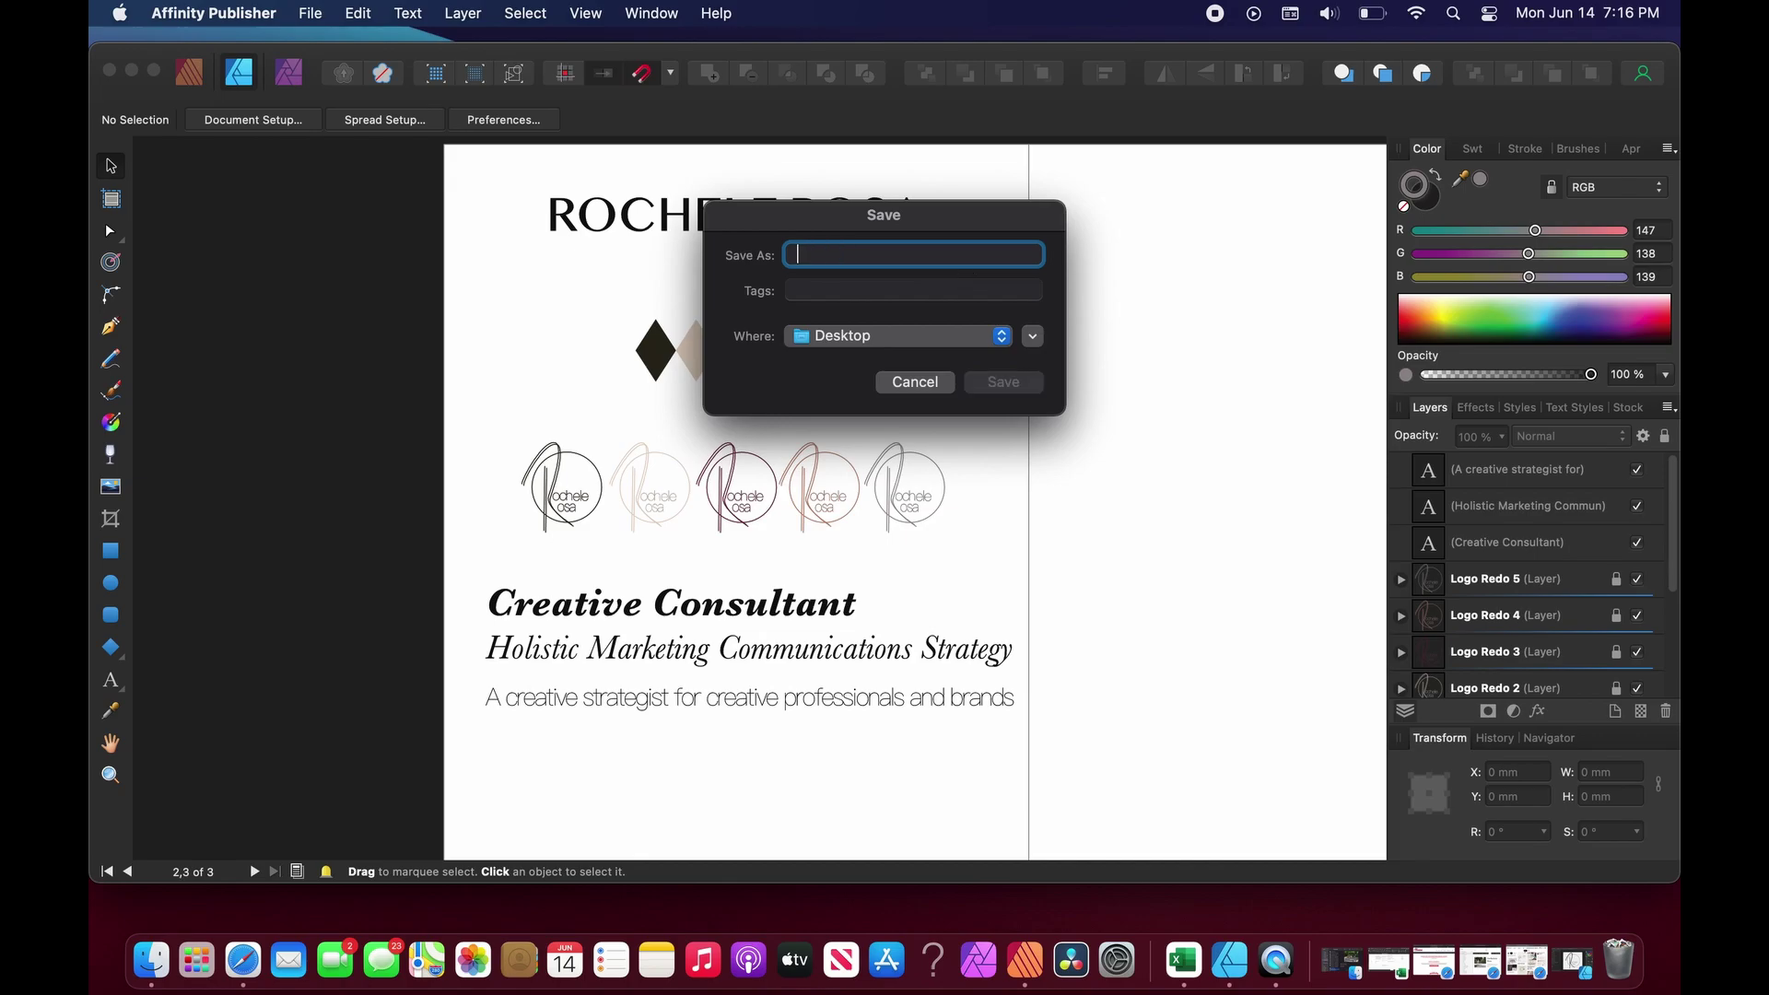
{"action": "type", "text": "BrandKit"}
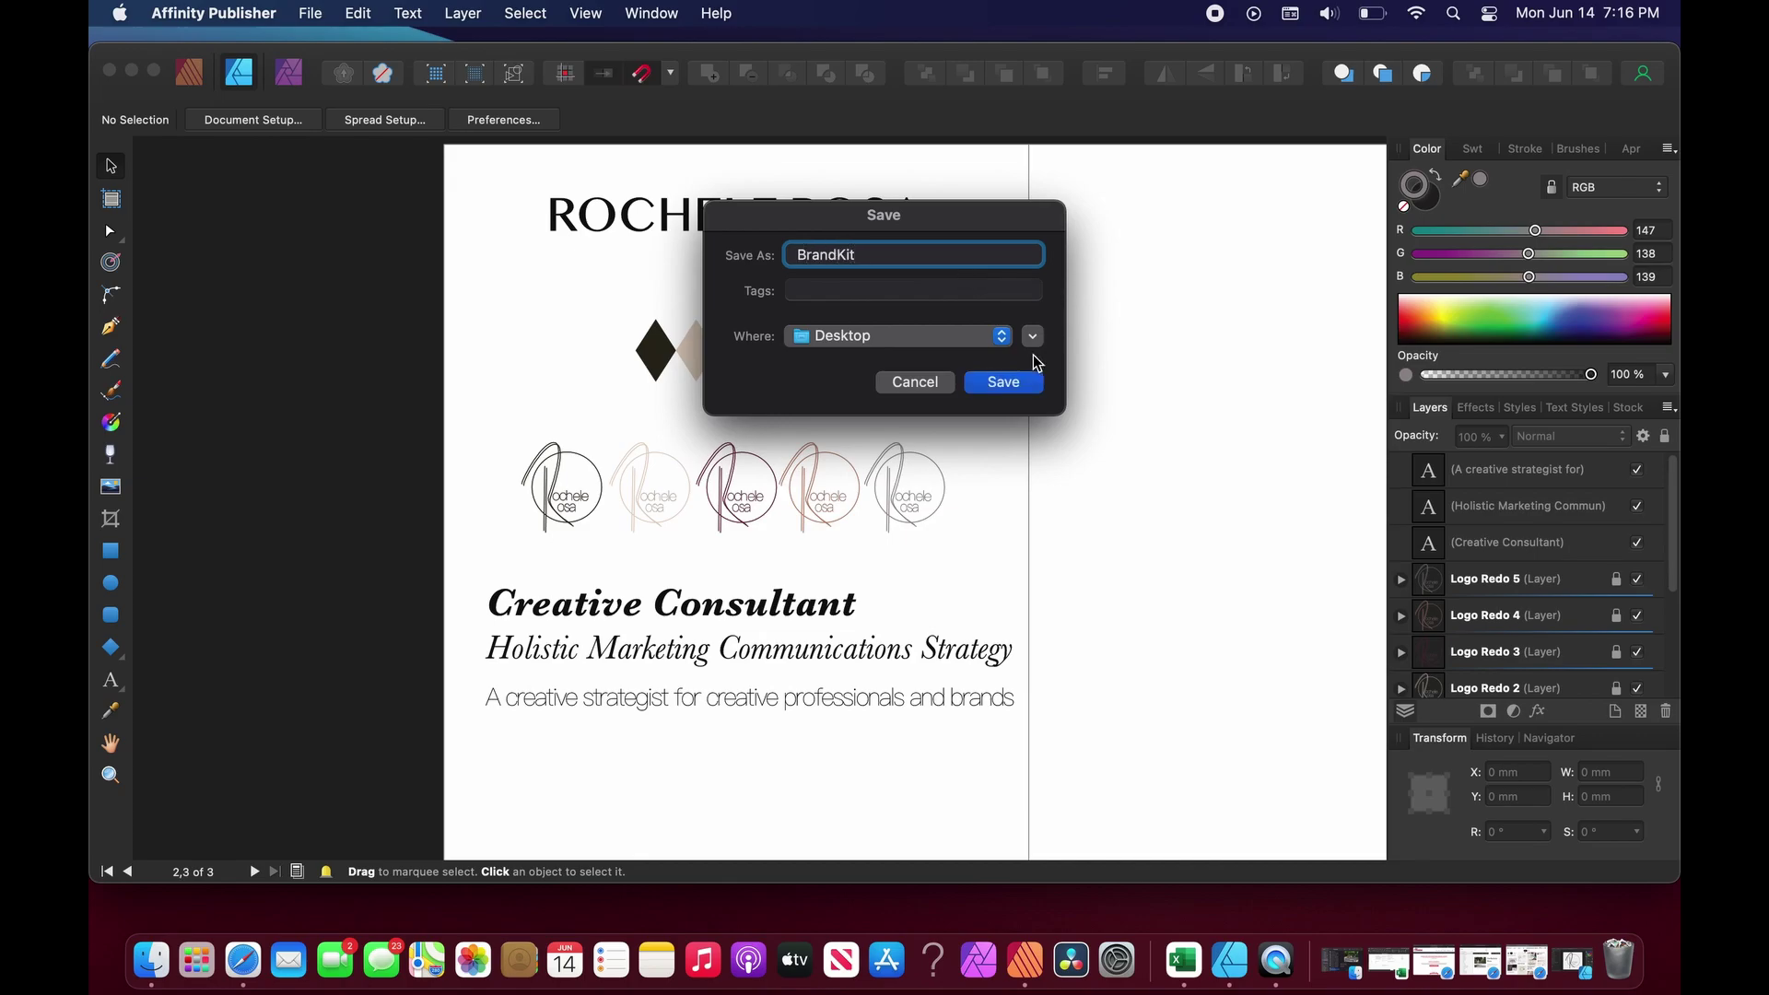
{"action": "left_click", "coordinate": [1007, 385]}
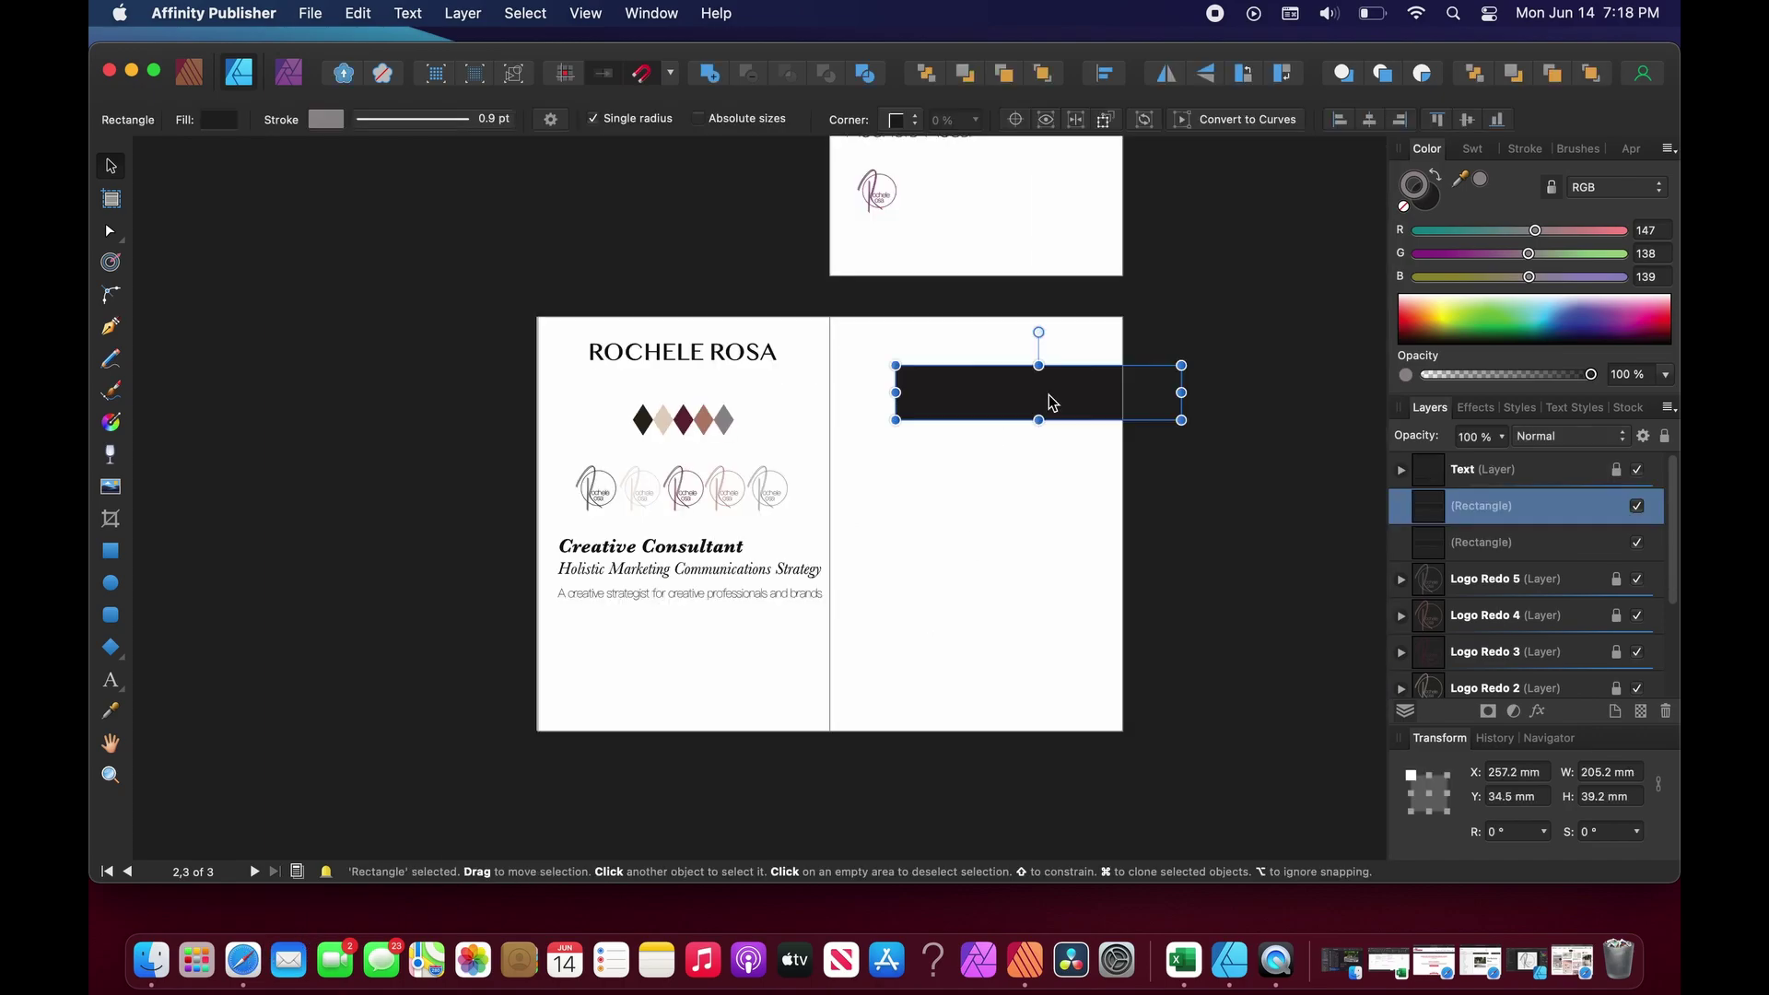
Clone the black bar to add a fourth below and snap it for even spacing.
{"action": "left_click_drag", "start_coordinate": [1050, 403], "coordinate": [1040, 615]}
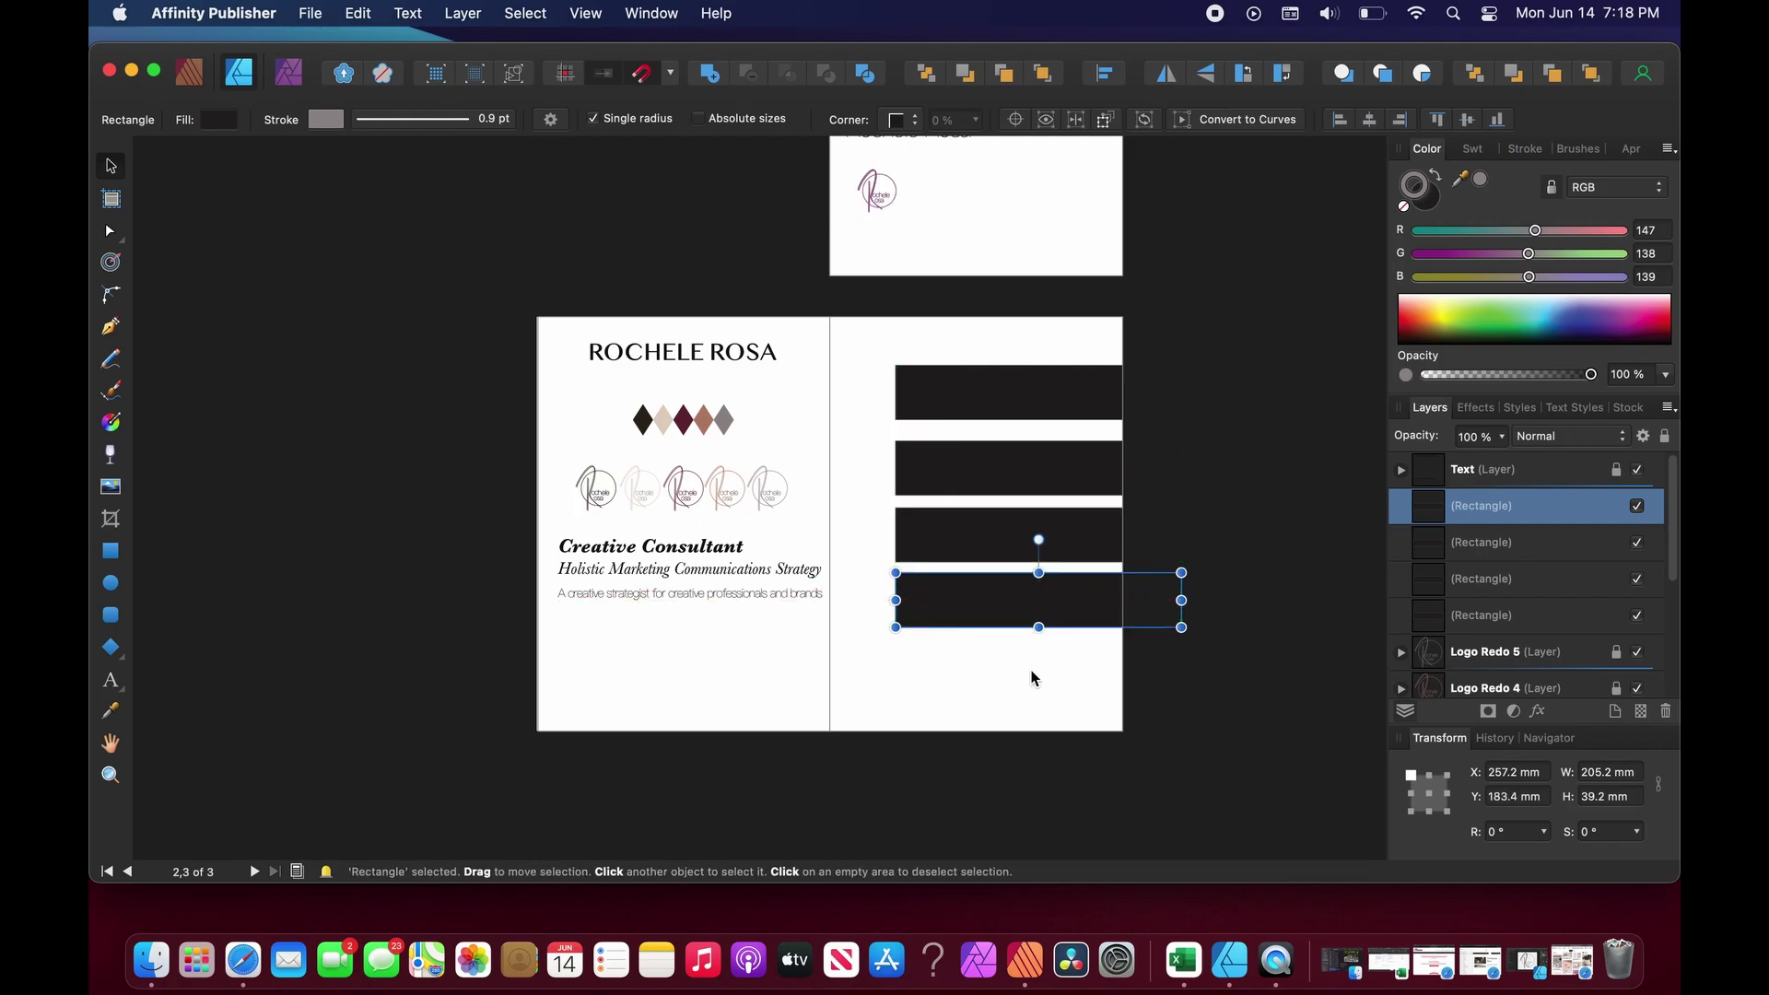
{"action": "left_click", "coordinate": [1030, 693]}
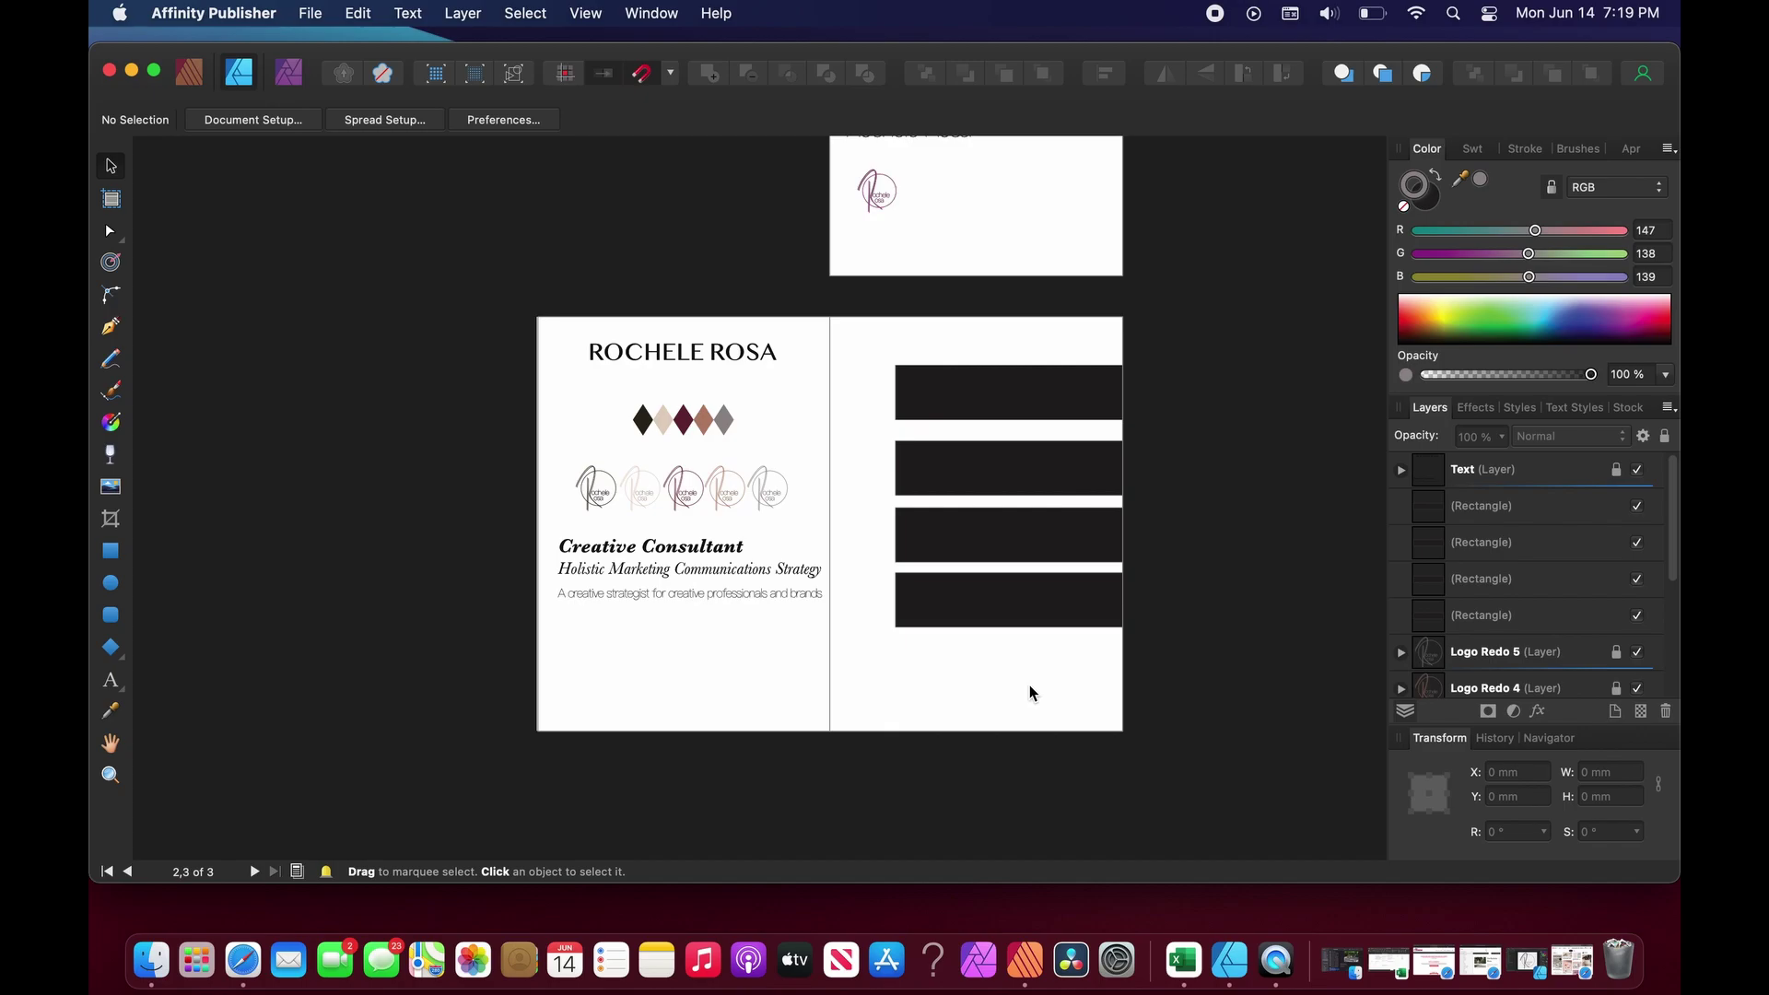
{"action": "left_click_drag", "start_coordinate": [1014, 615], "coordinate": [1007, 612]}
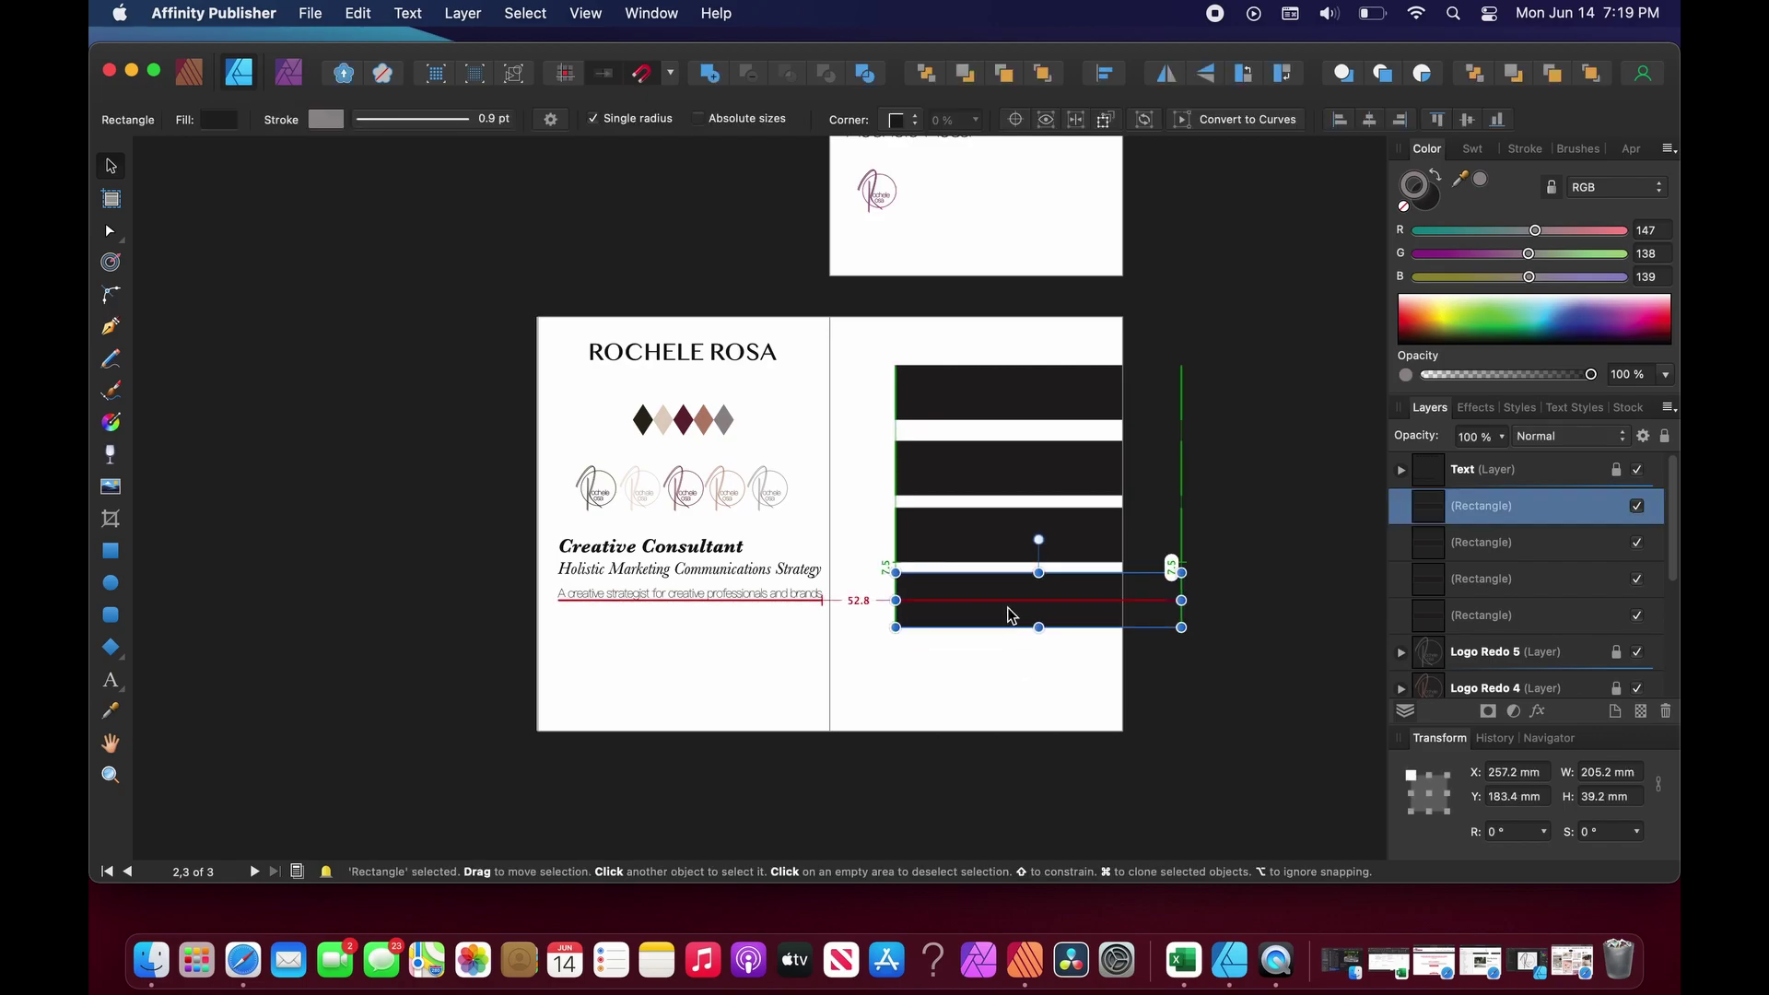
{"action": "left_click", "coordinate": [1213, 395]}
{"action": "left_click", "coordinate": [310, 14]}
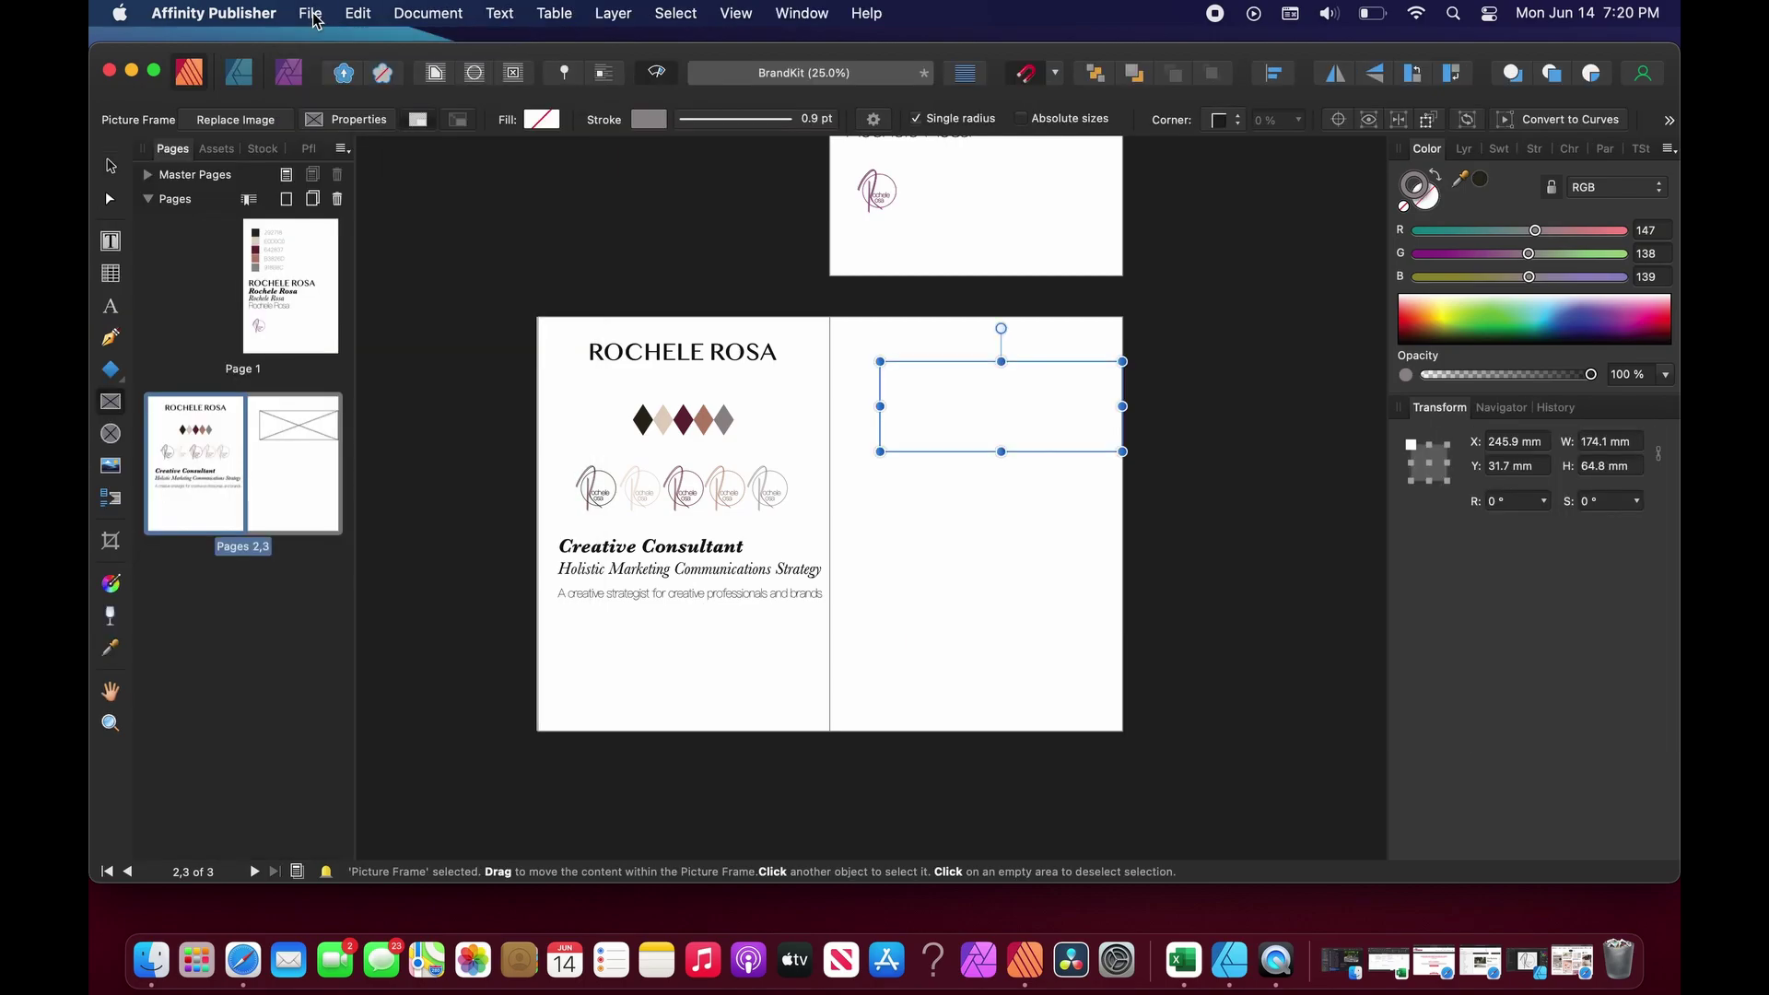
Place the portrait photo into the empty picture frame, scaled to 211%.
{"action": "left_click", "coordinate": [311, 13]}
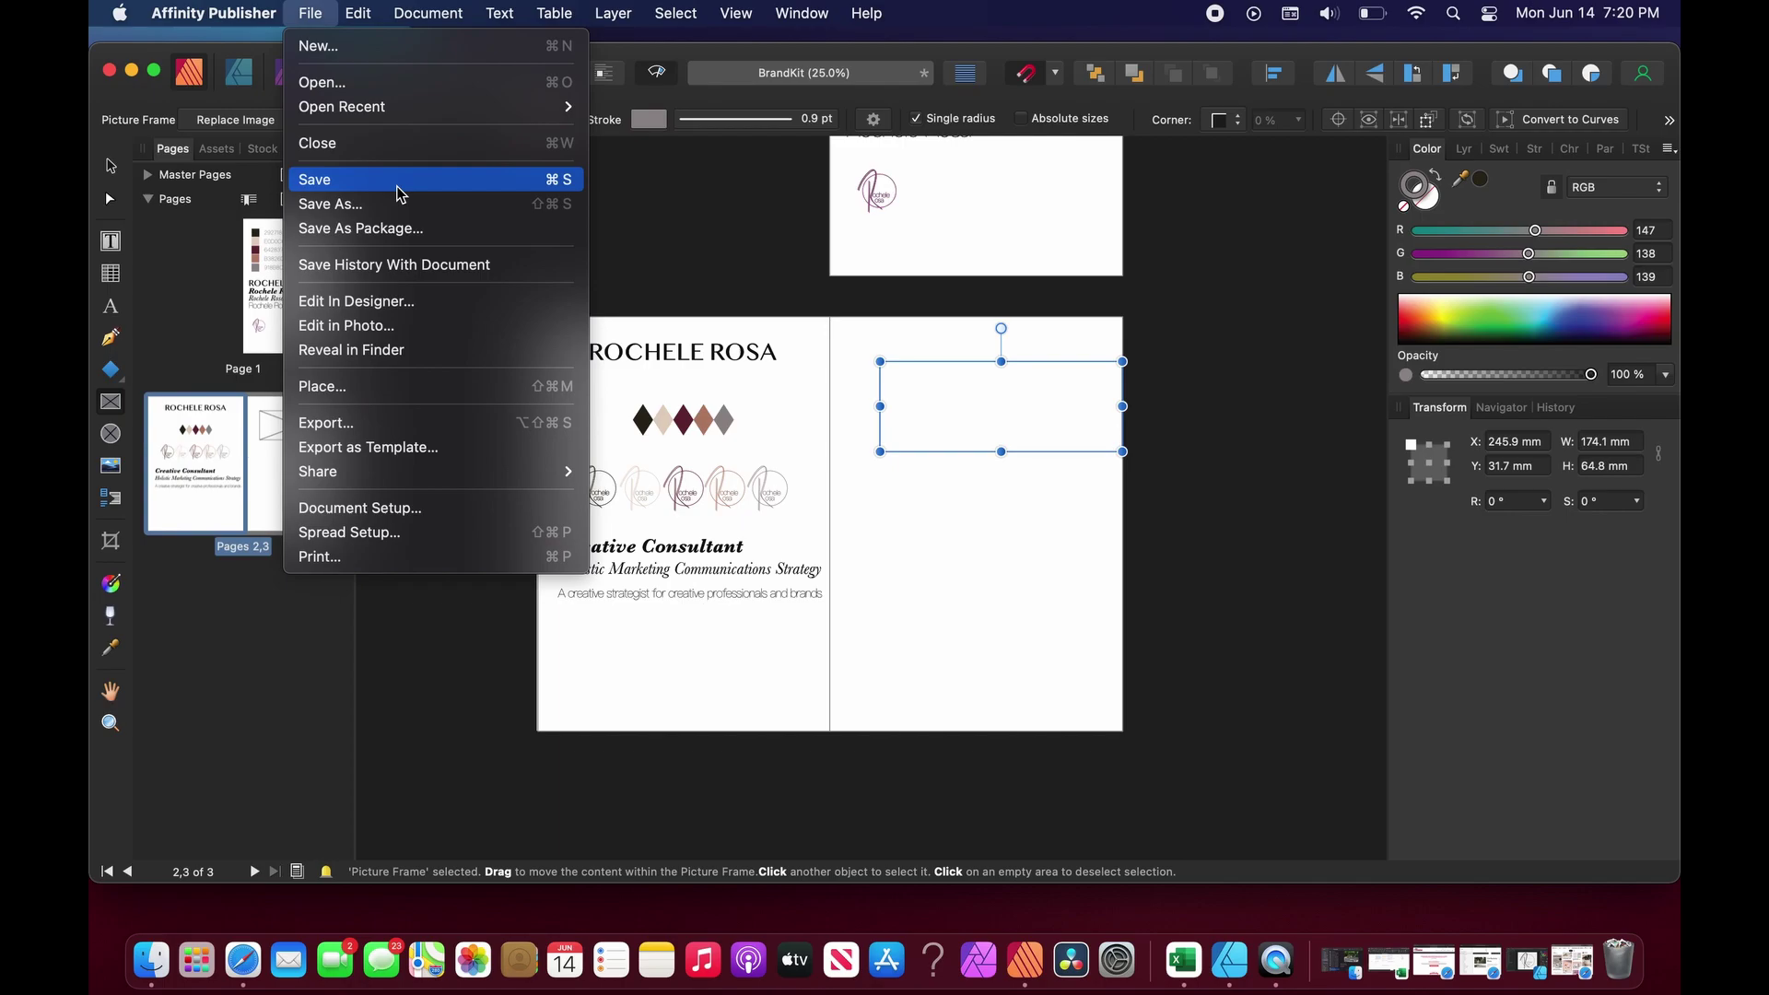
{"action": "left_click", "coordinate": [390, 386]}
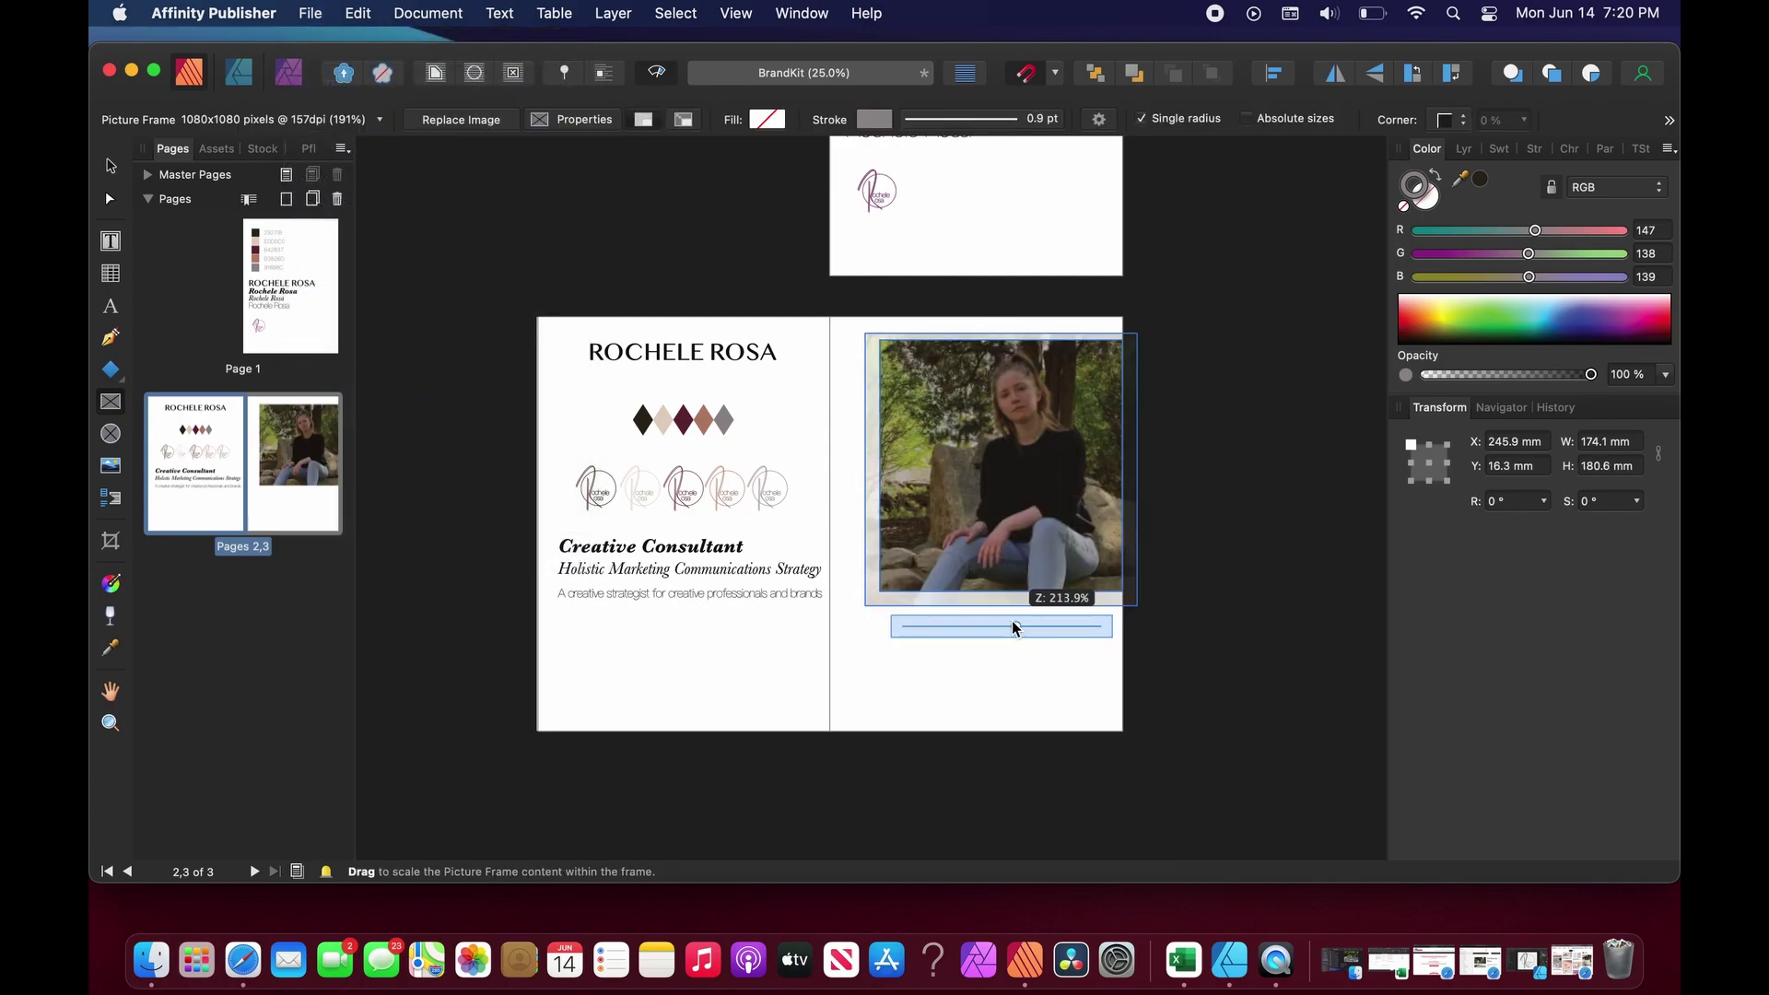
{"action": "left_click_drag", "start_coordinate": [1013, 627], "coordinate": [1010, 627]}
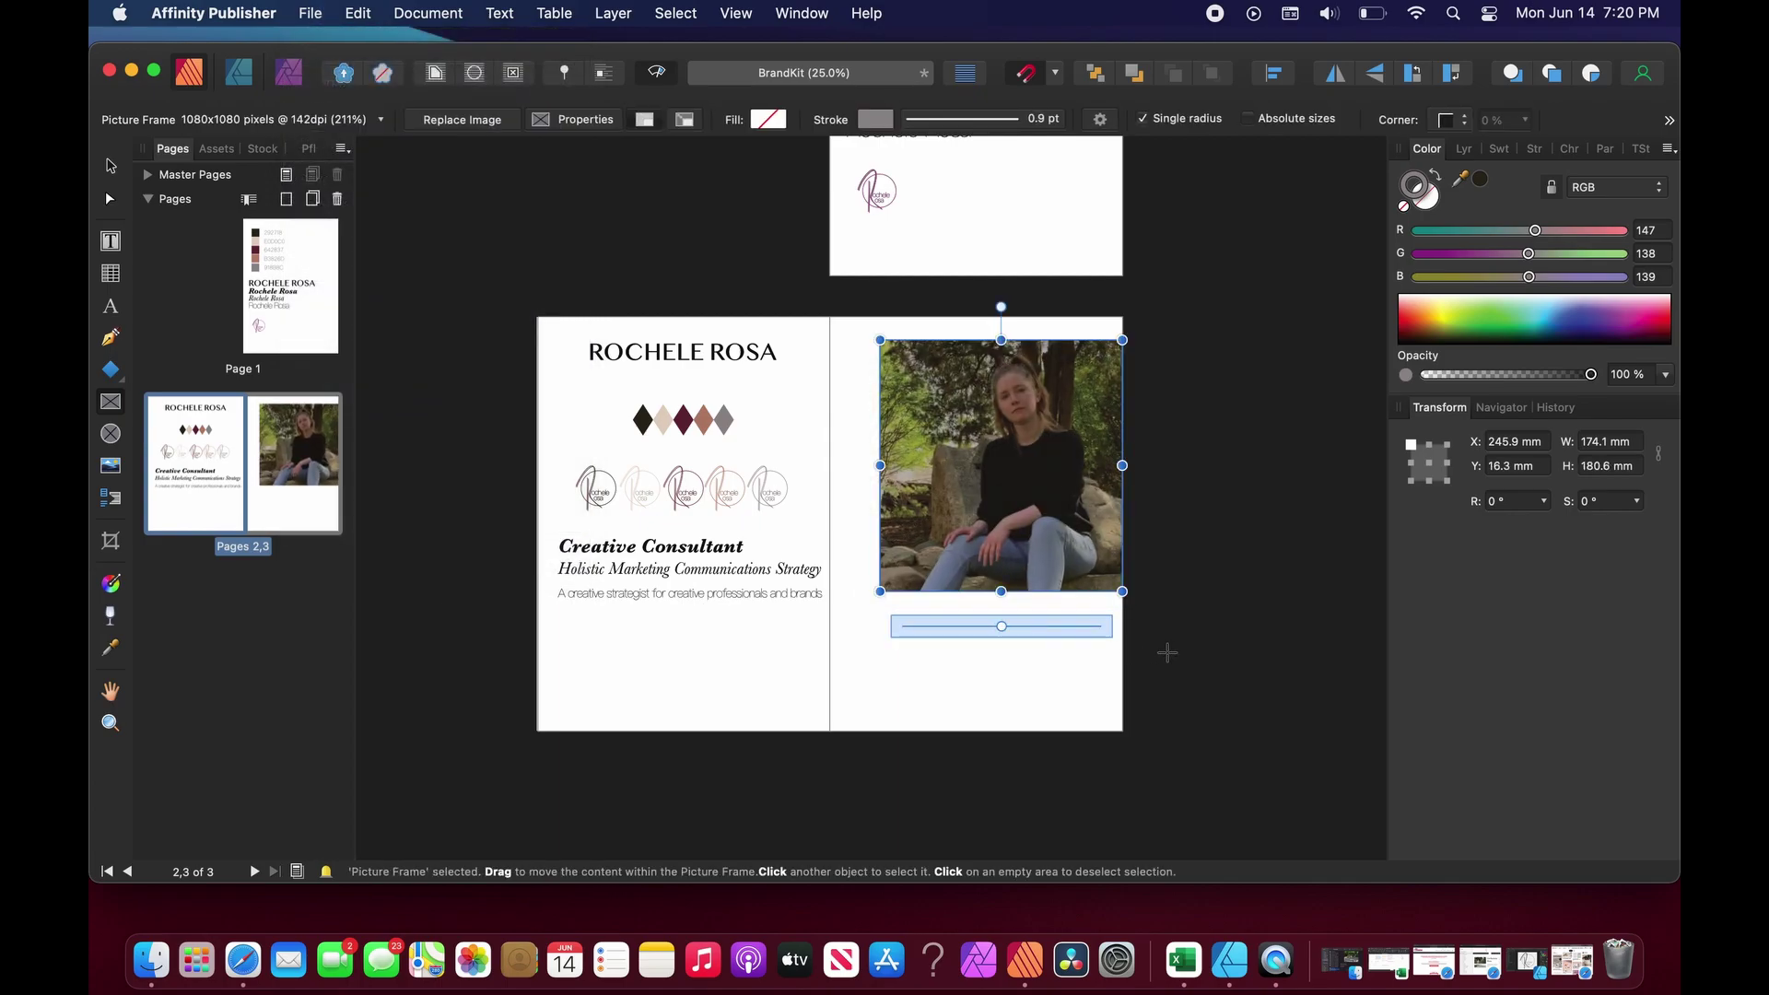
{"action": "left_click", "coordinate": [1168, 653]}
{"action": "left_click", "coordinate": [1000, 465]}
Shrink the photo frame to 104 by 132 mm and move it toward the right page's top.
{"action": "left_click", "coordinate": [108, 167]}
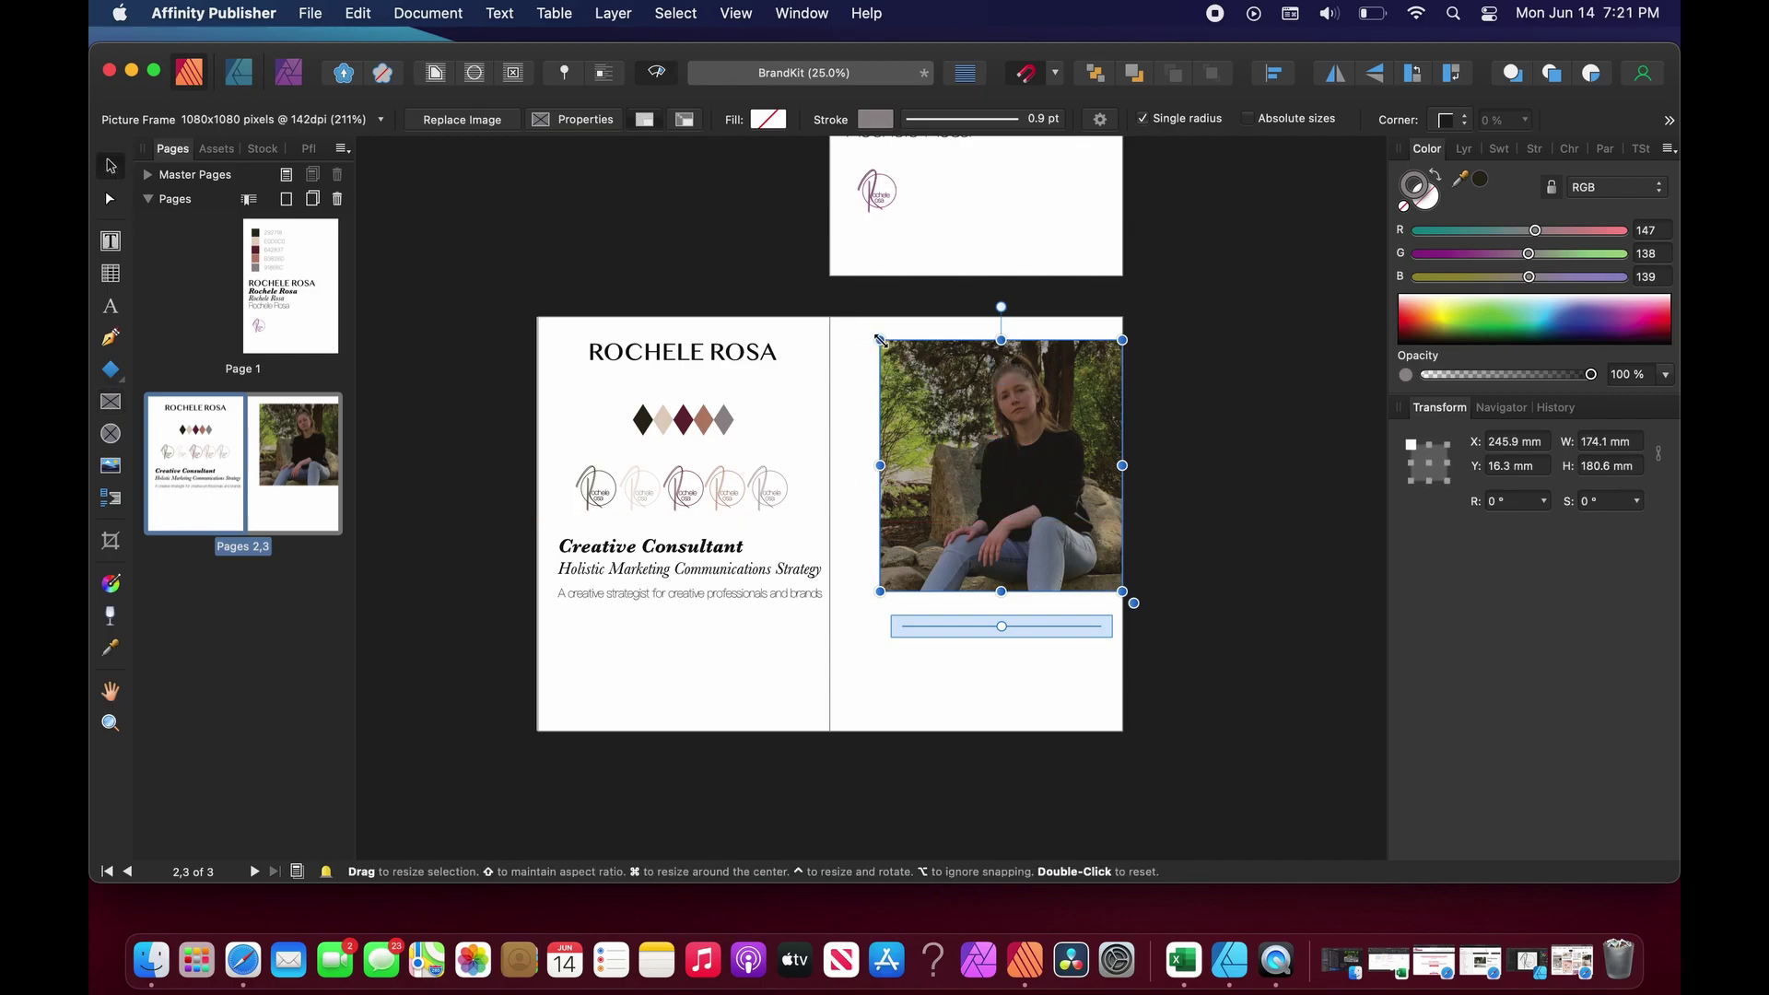
{"action": "left_click_drag", "start_coordinate": [880, 340], "coordinate": [928, 373]}
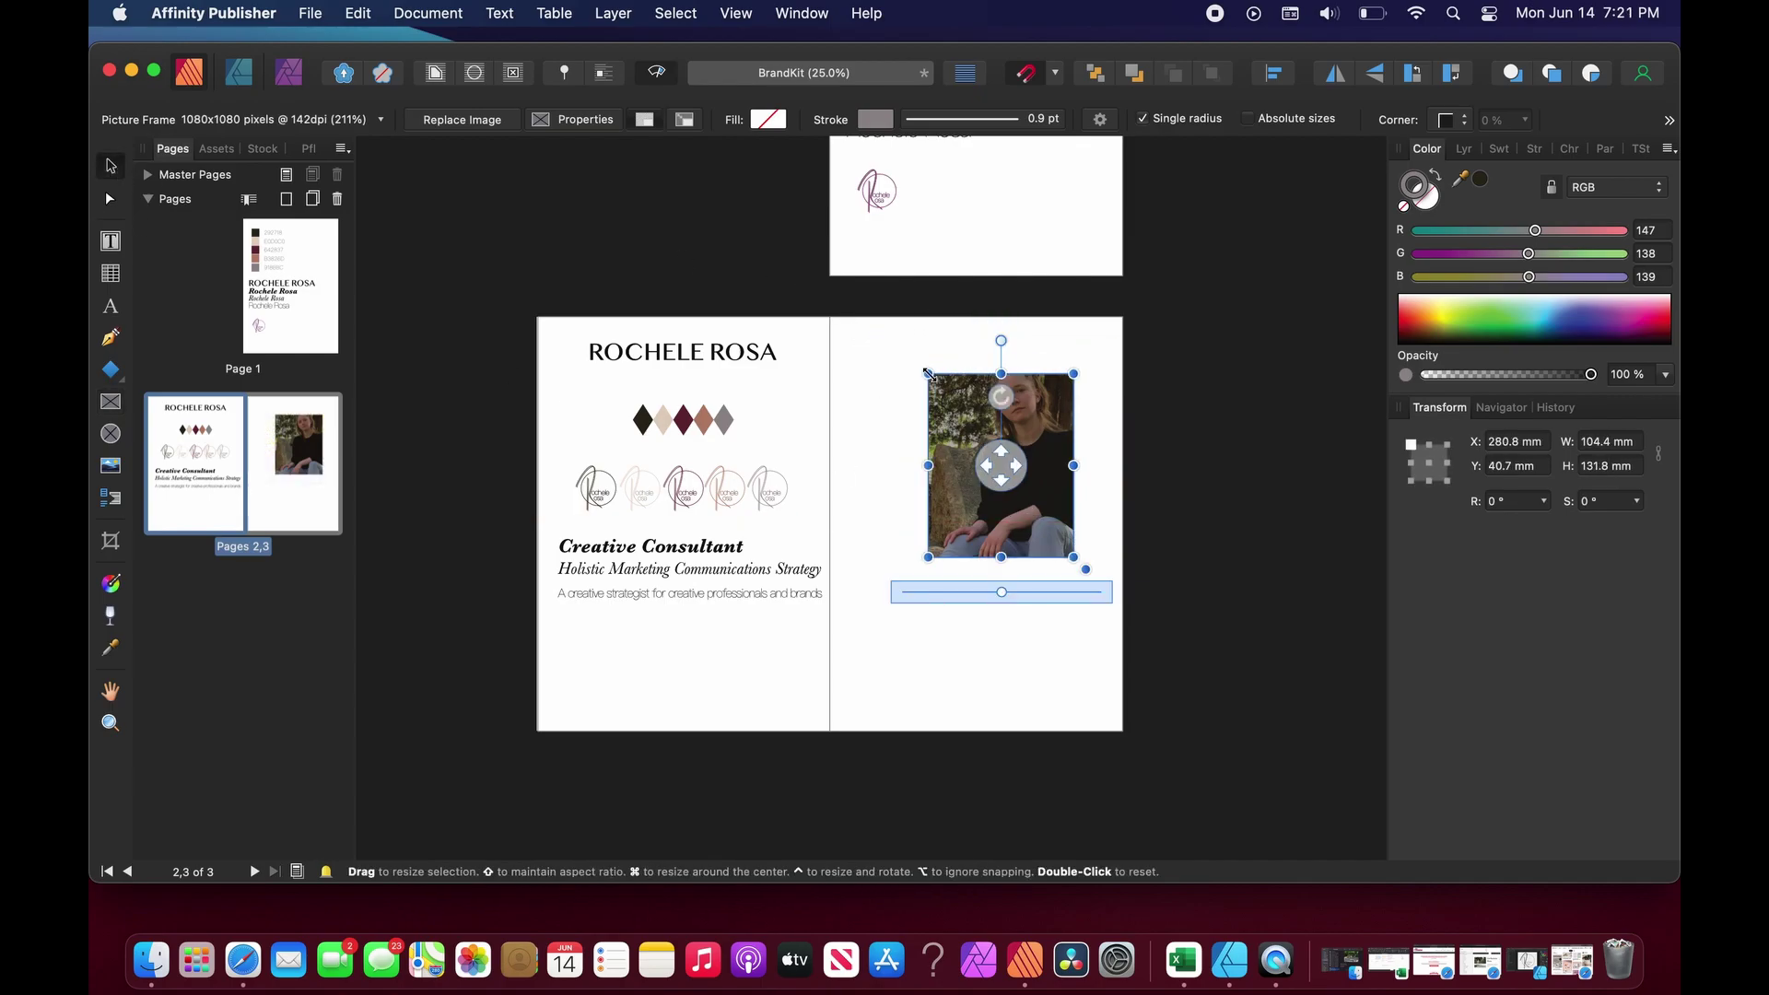
{"action": "left_click_drag", "start_coordinate": [1004, 466], "coordinate": [1062, 510]}
{"action": "left_click", "coordinate": [1024, 626]}
{"action": "left_click", "coordinate": [1032, 650]}
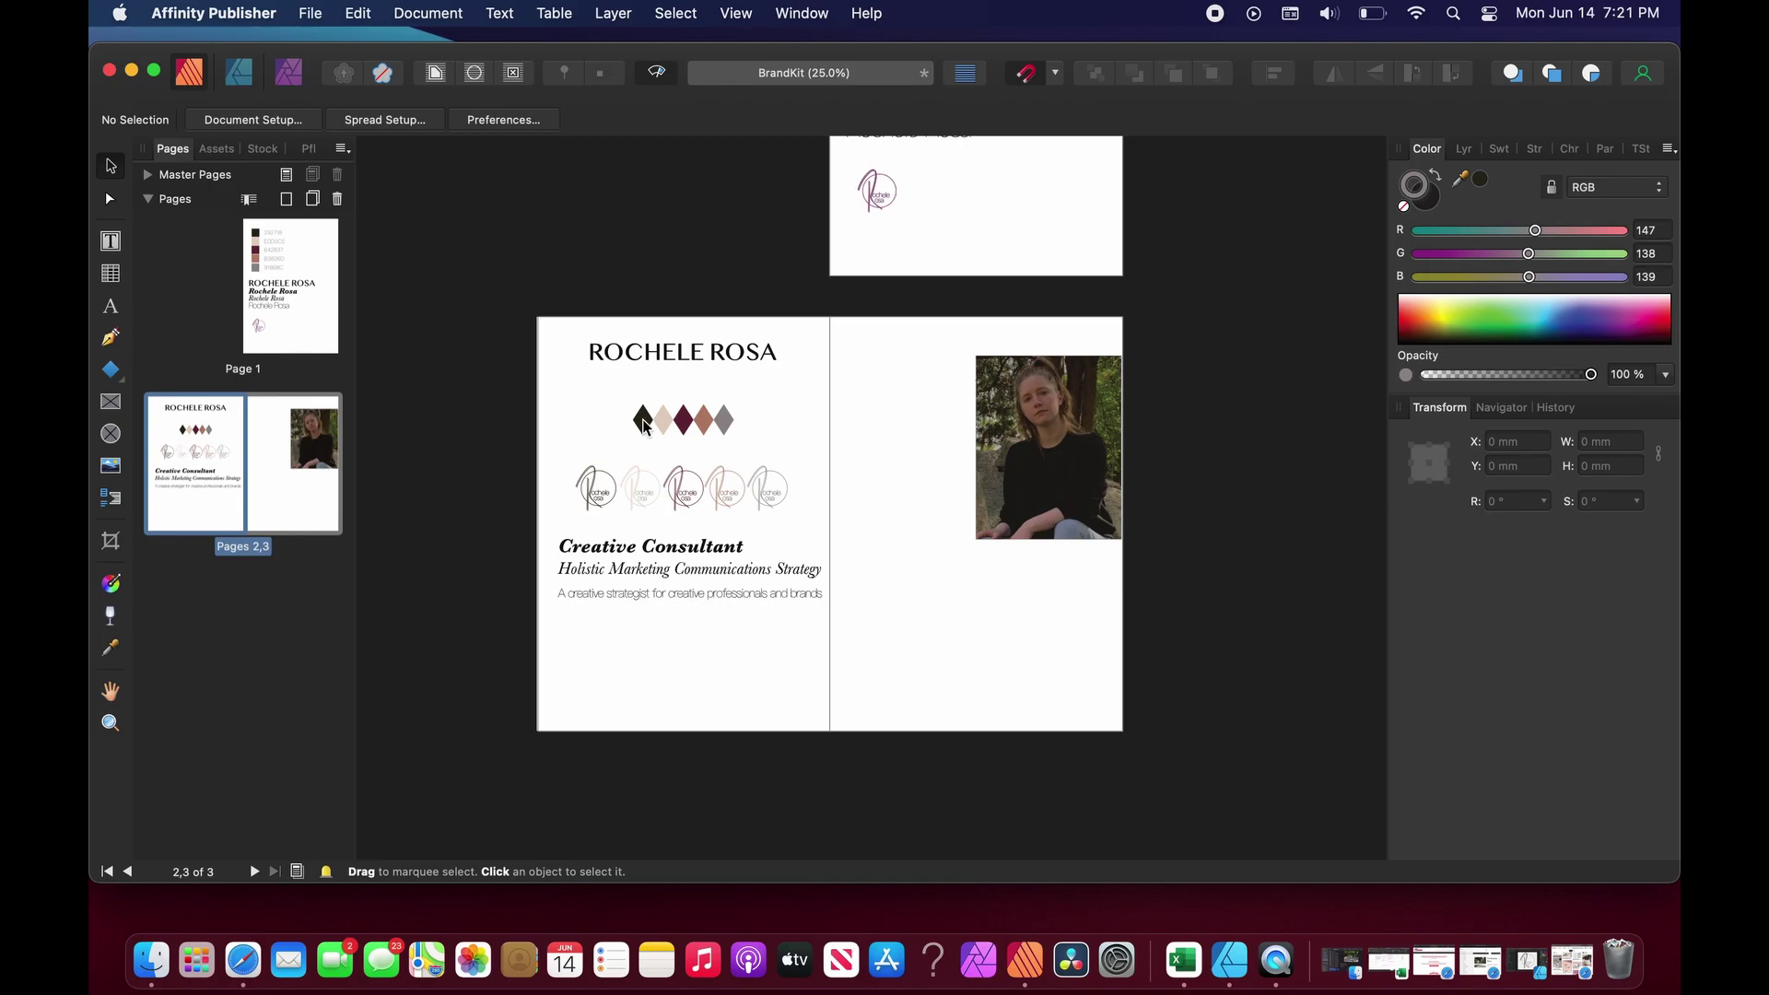
{"action": "left_click", "coordinate": [1011, 522]}
{"action": "left_click", "coordinate": [1004, 640]}
{"action": "left_click", "coordinate": [1018, 502]}
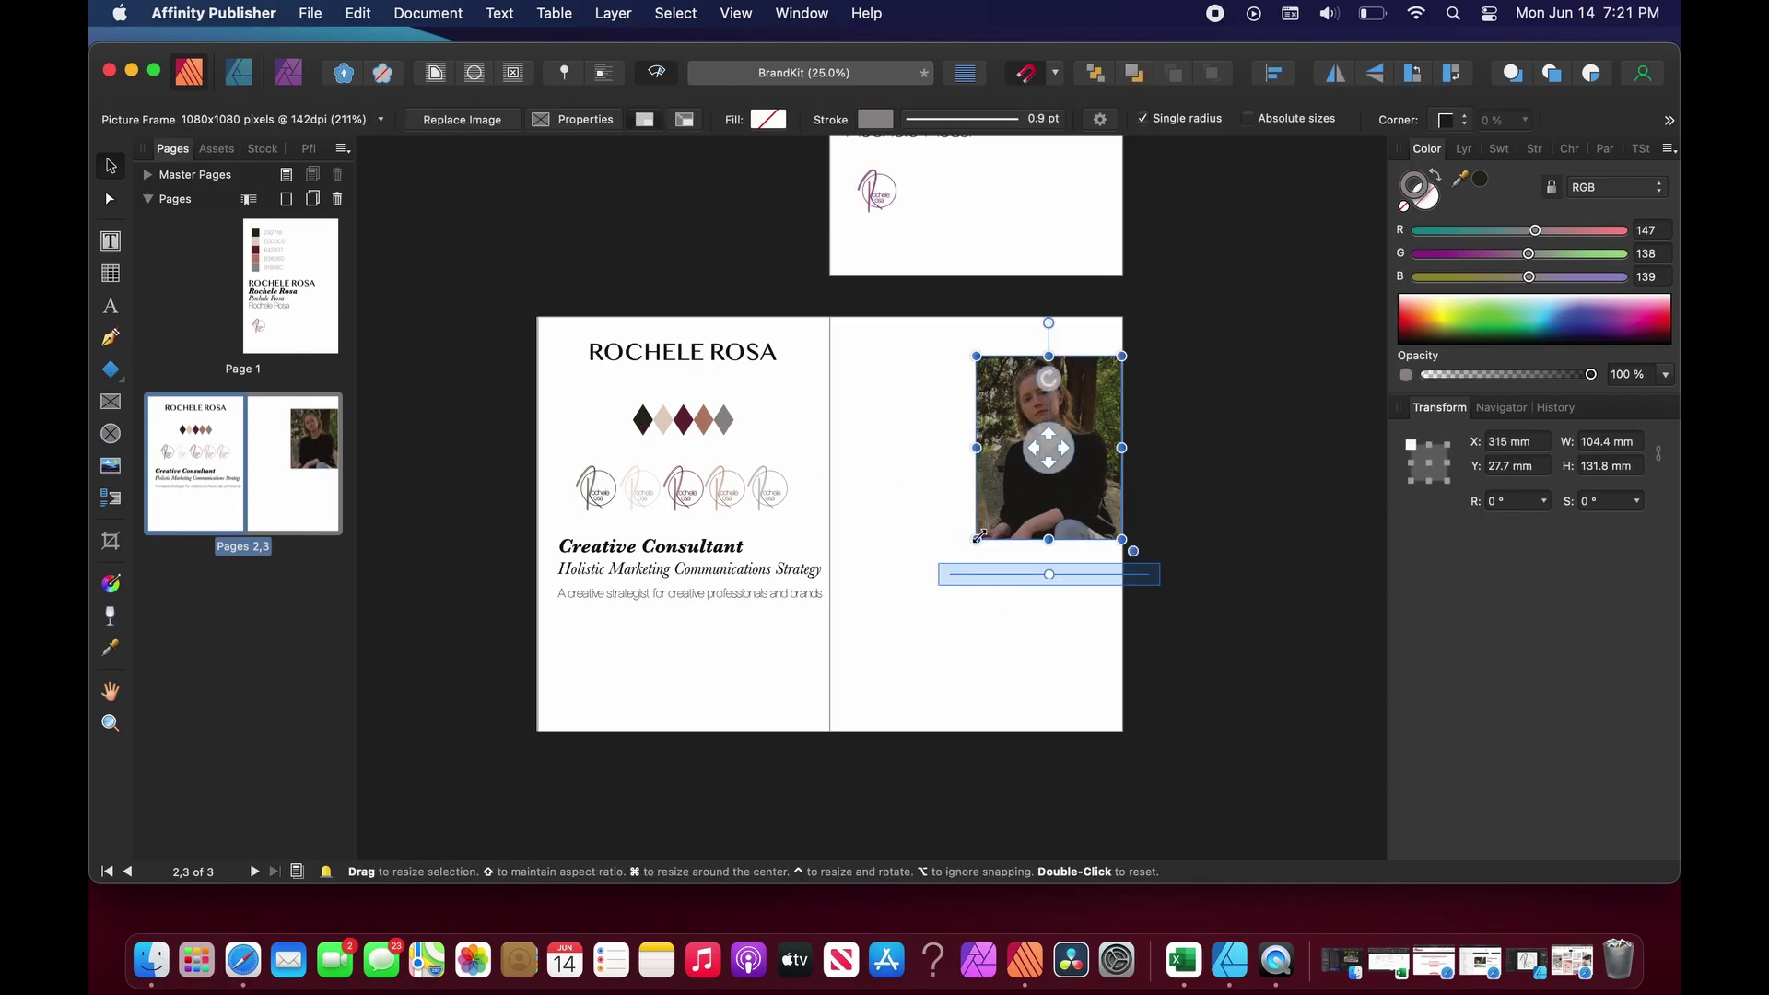
{"action": "left_click", "coordinate": [999, 668]}
{"action": "left_click", "coordinate": [993, 534]}
{"action": "left_click_drag", "start_coordinate": [977, 540], "coordinate": [977, 539]}
{"action": "left_click", "coordinate": [979, 627]}
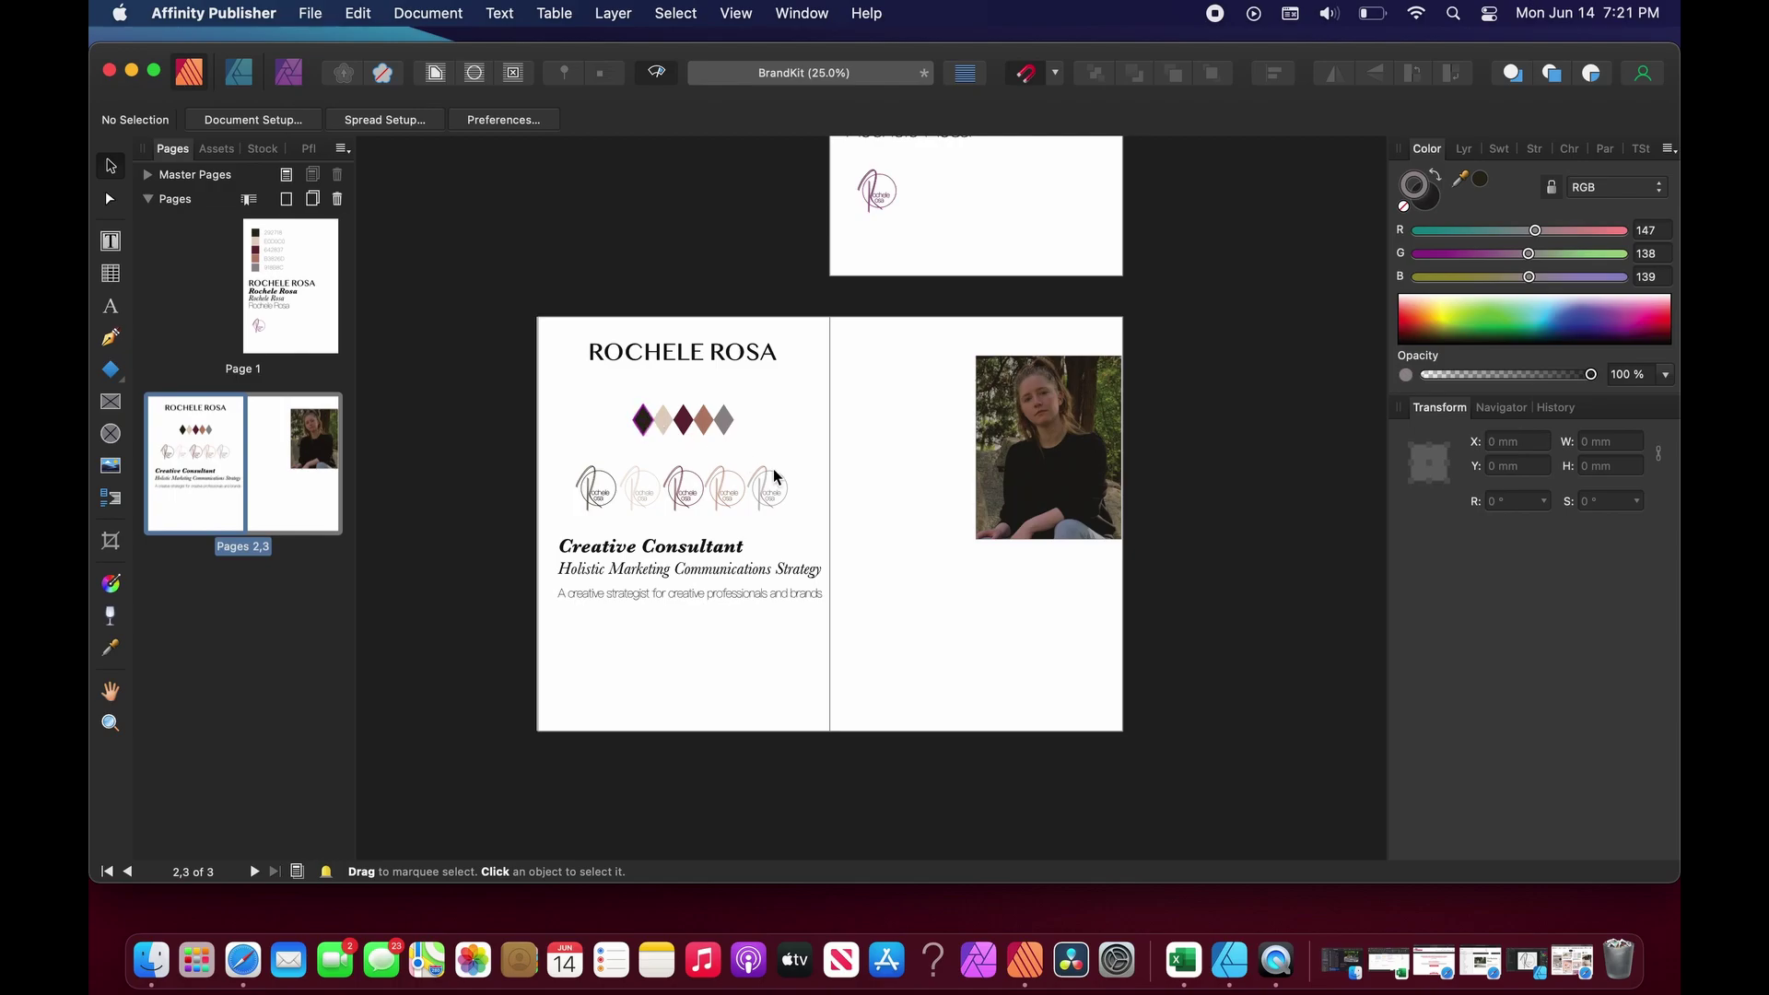
Shift the portrait photo's crop inside its picture frame.
{"action": "scroll", "coordinate": [644, 447], "scroll_direction": "up", "scroll_amount": 5}
{"action": "scroll", "coordinate": [645, 447], "scroll_direction": "up", "scroll_amount": 15}
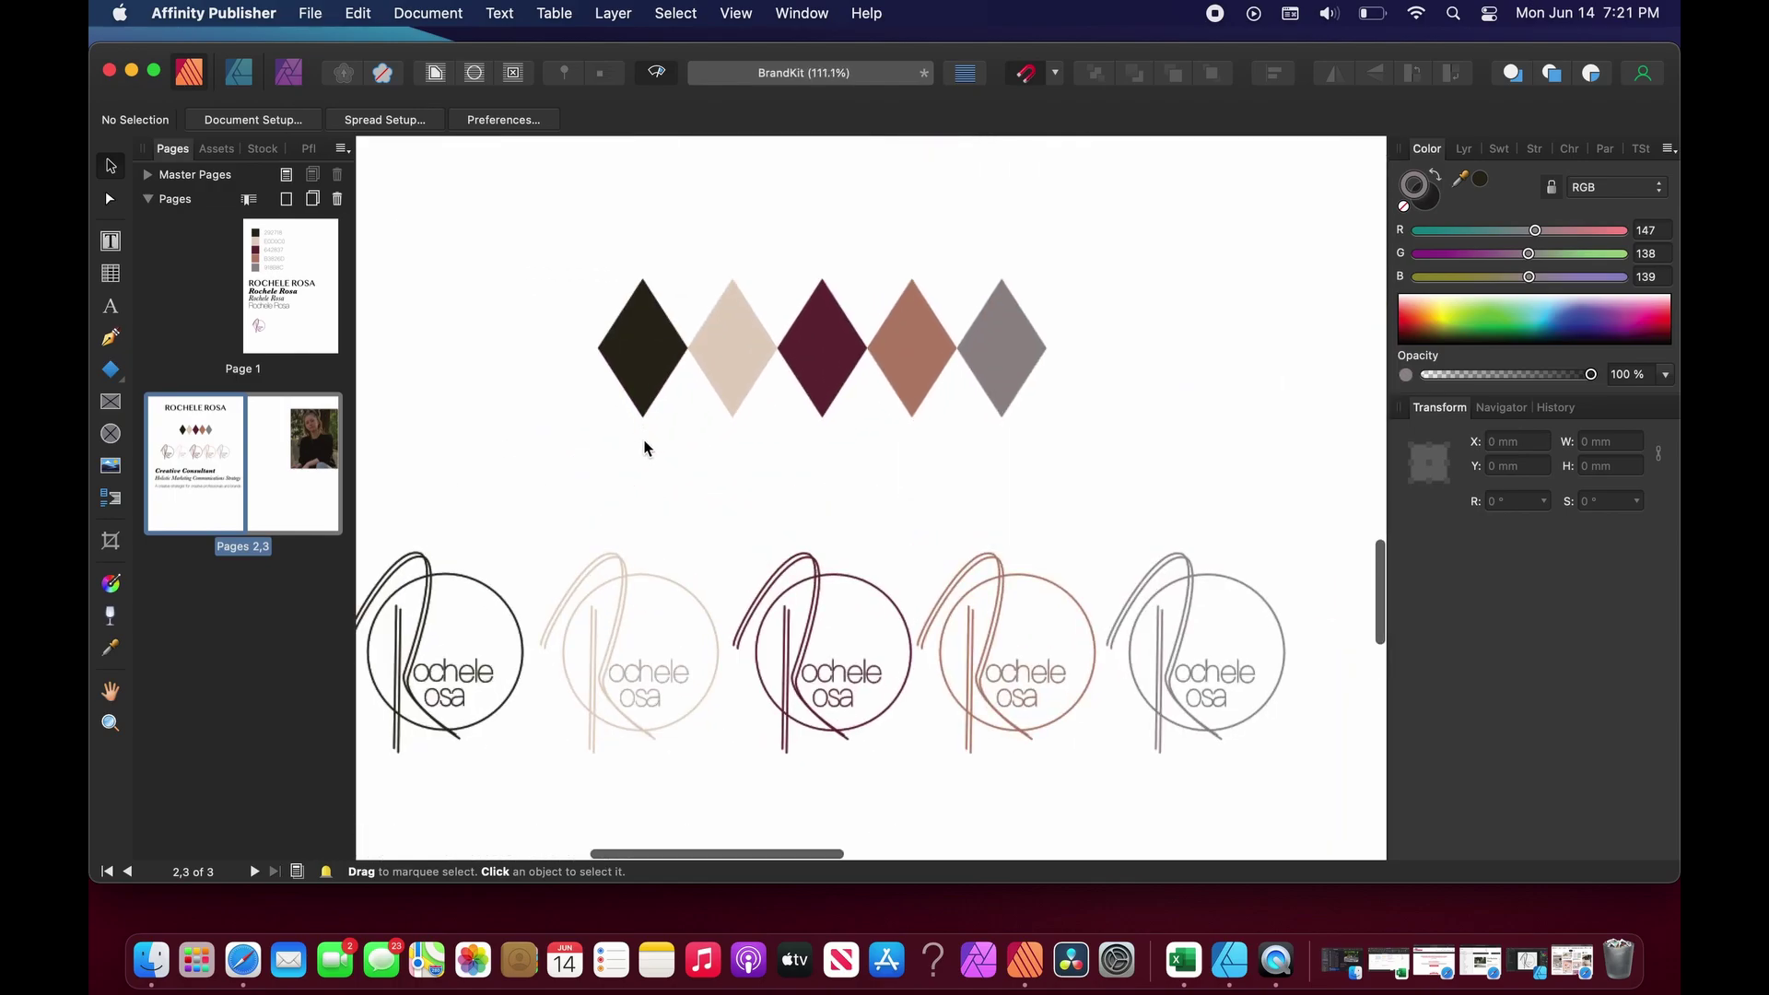
{"action": "scroll", "coordinate": [644, 447], "scroll_direction": "up", "scroll_amount": 8}
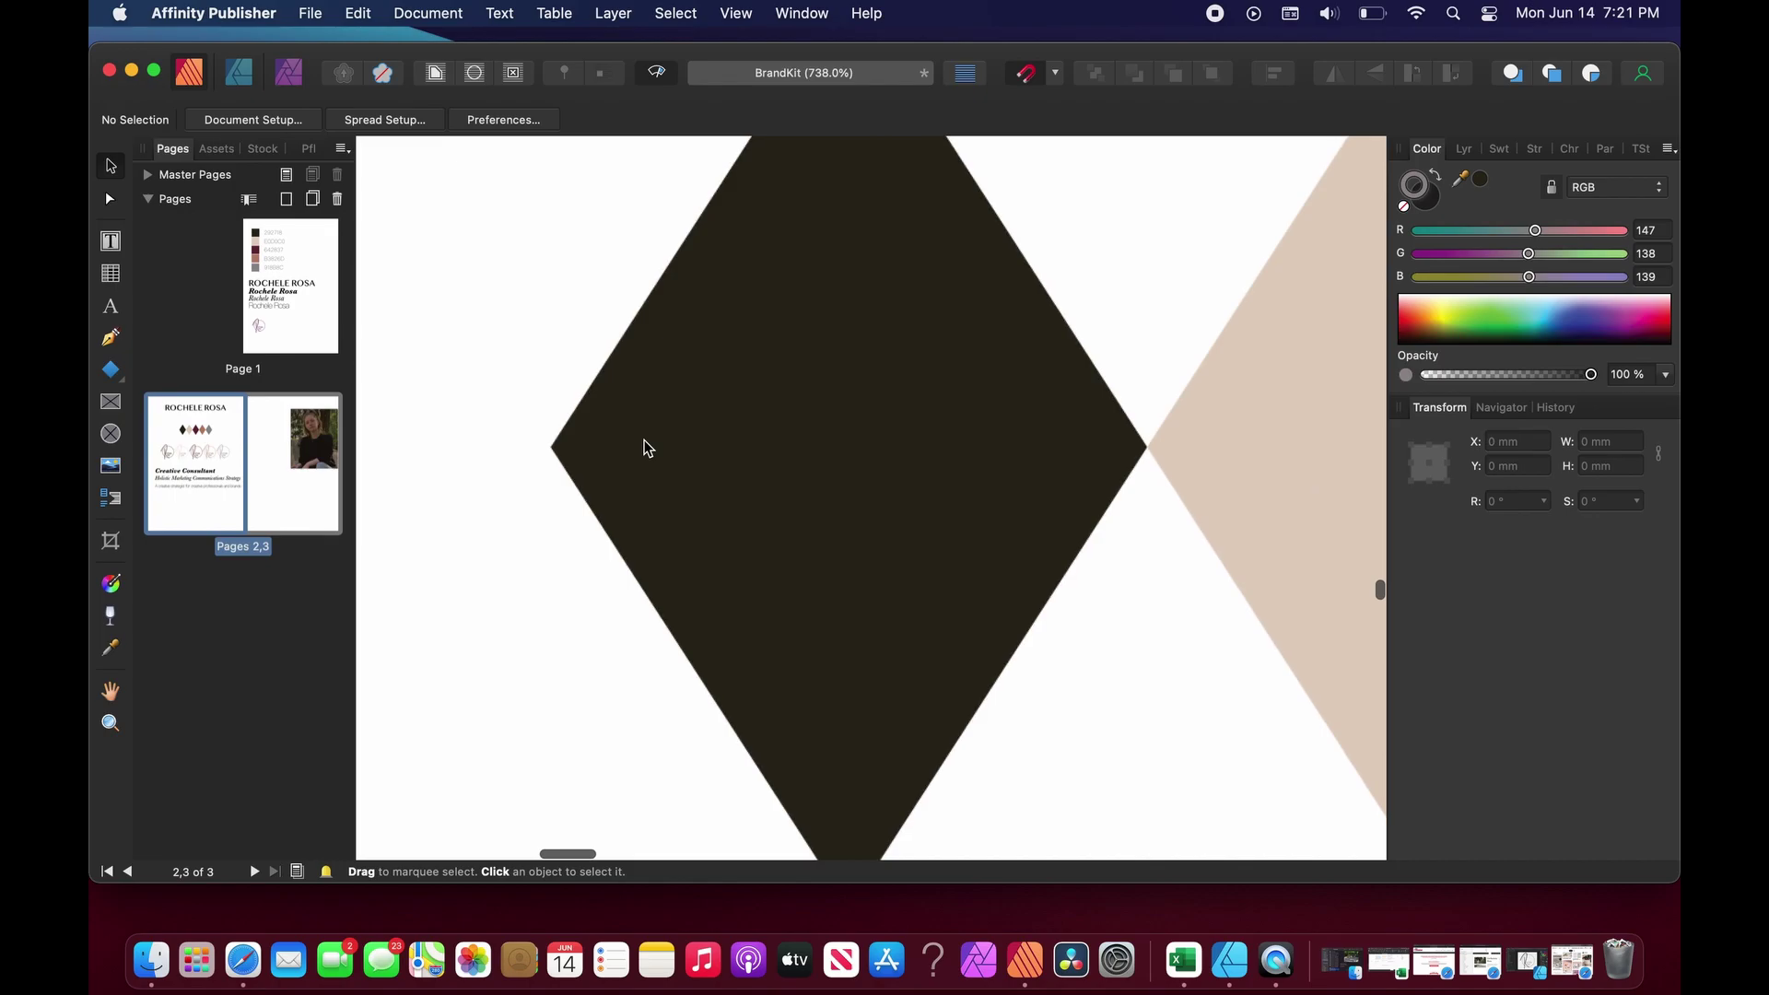
{"action": "scroll", "coordinate": [645, 447], "scroll_direction": "down", "scroll_amount": 20}
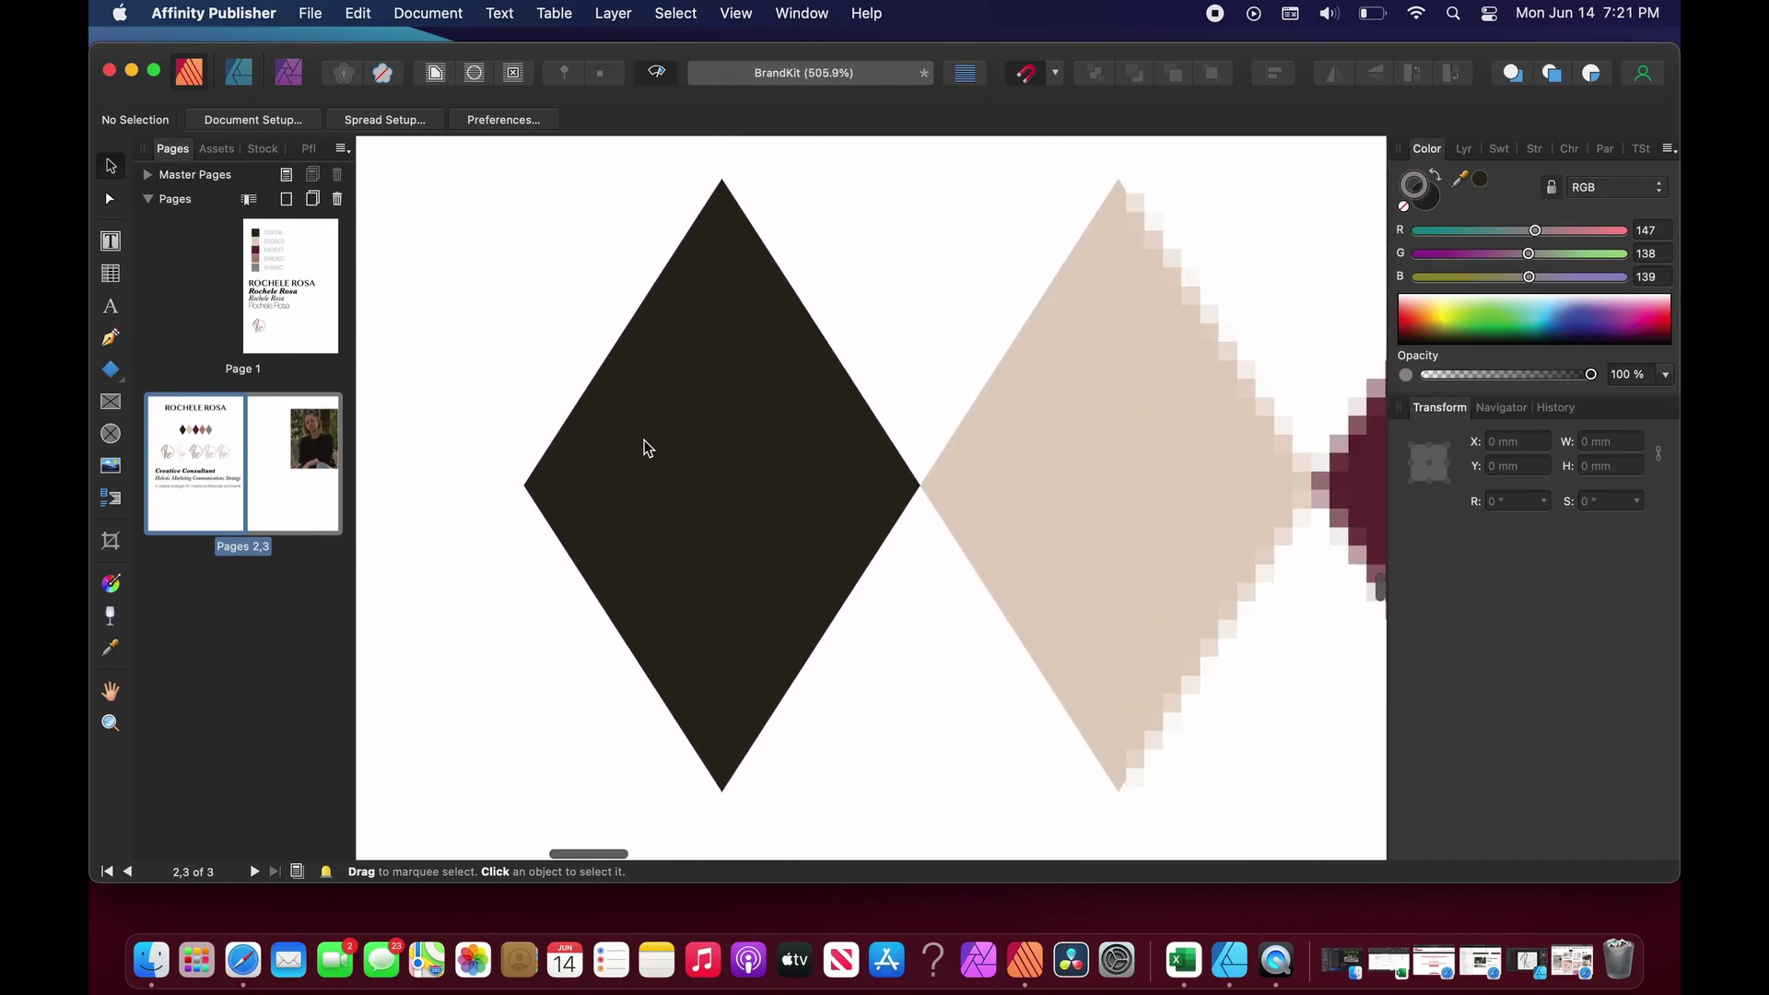
{"action": "scroll", "coordinate": [643, 449], "scroll_direction": "down", "scroll_amount": 3}
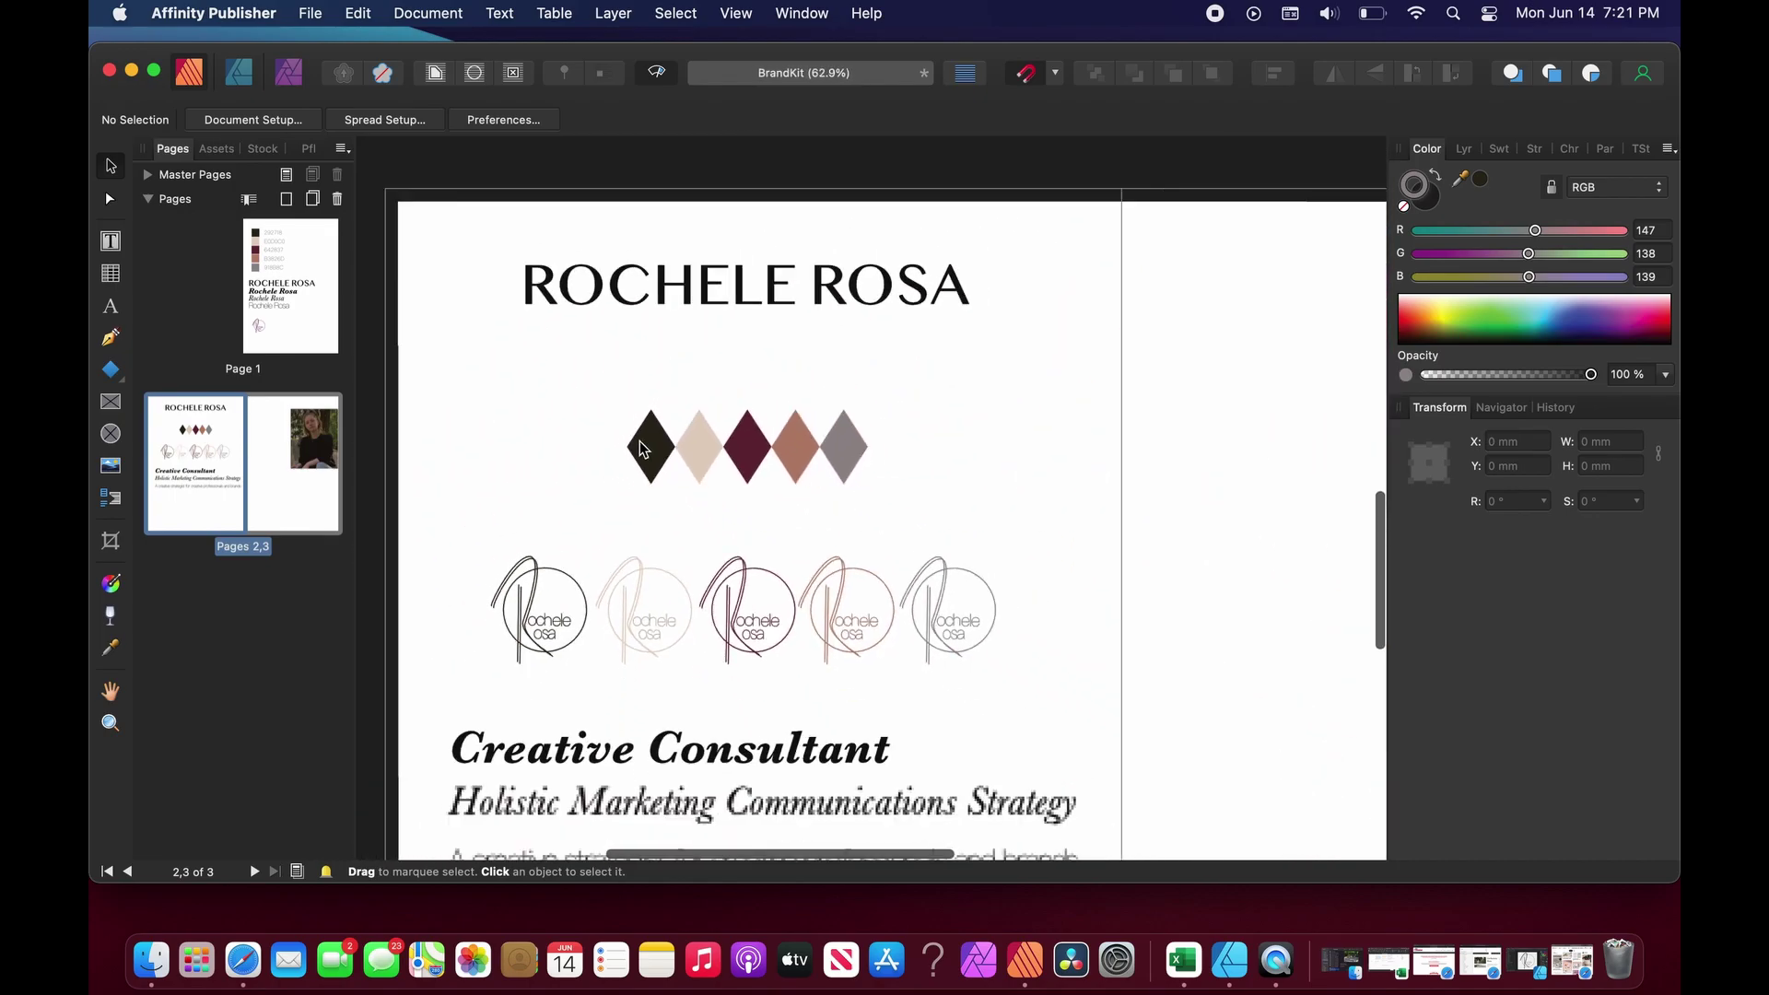
{"action": "scroll", "coordinate": [644, 449], "scroll_direction": "right", "scroll_amount": 5}
{"action": "scroll", "coordinate": [642, 449], "scroll_direction": "right", "scroll_amount": 4}
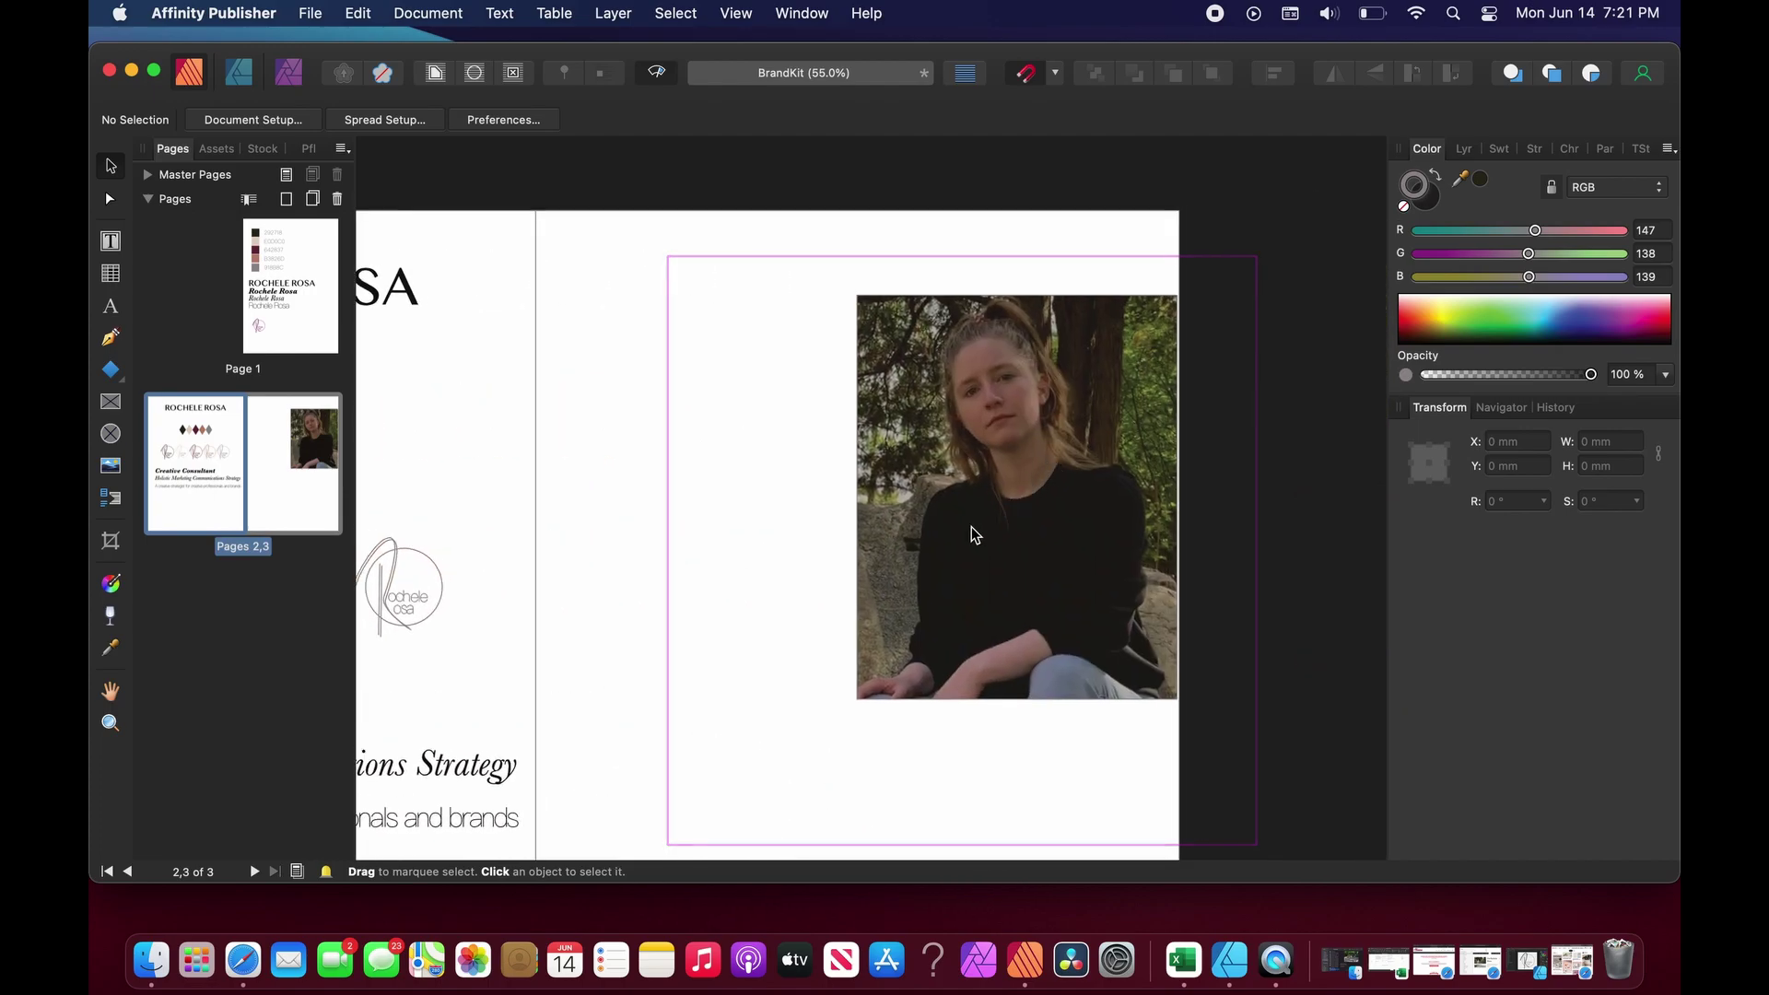
{"action": "scroll", "coordinate": [975, 534], "scroll_direction": "down", "scroll_amount": 4}
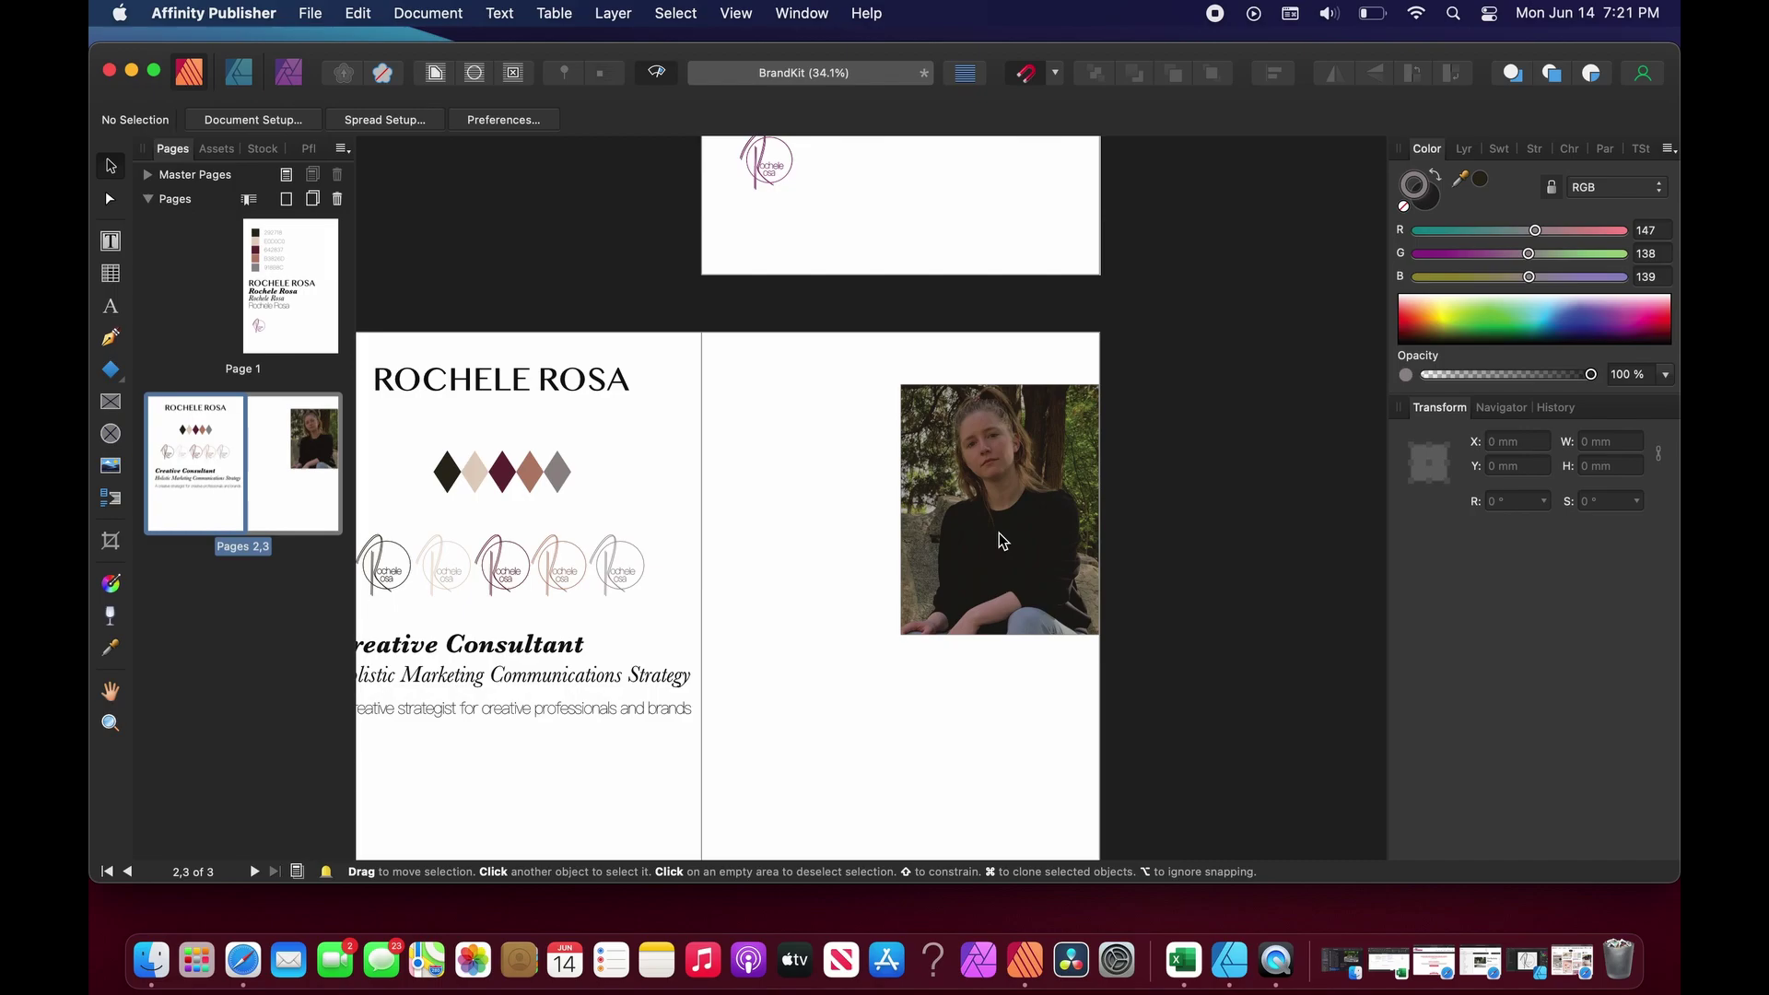
{"action": "left_click", "coordinate": [997, 535]}
{"action": "left_click_drag", "start_coordinate": [1001, 539], "coordinate": [1002, 543]}
{"action": "key", "text": "Escape"}
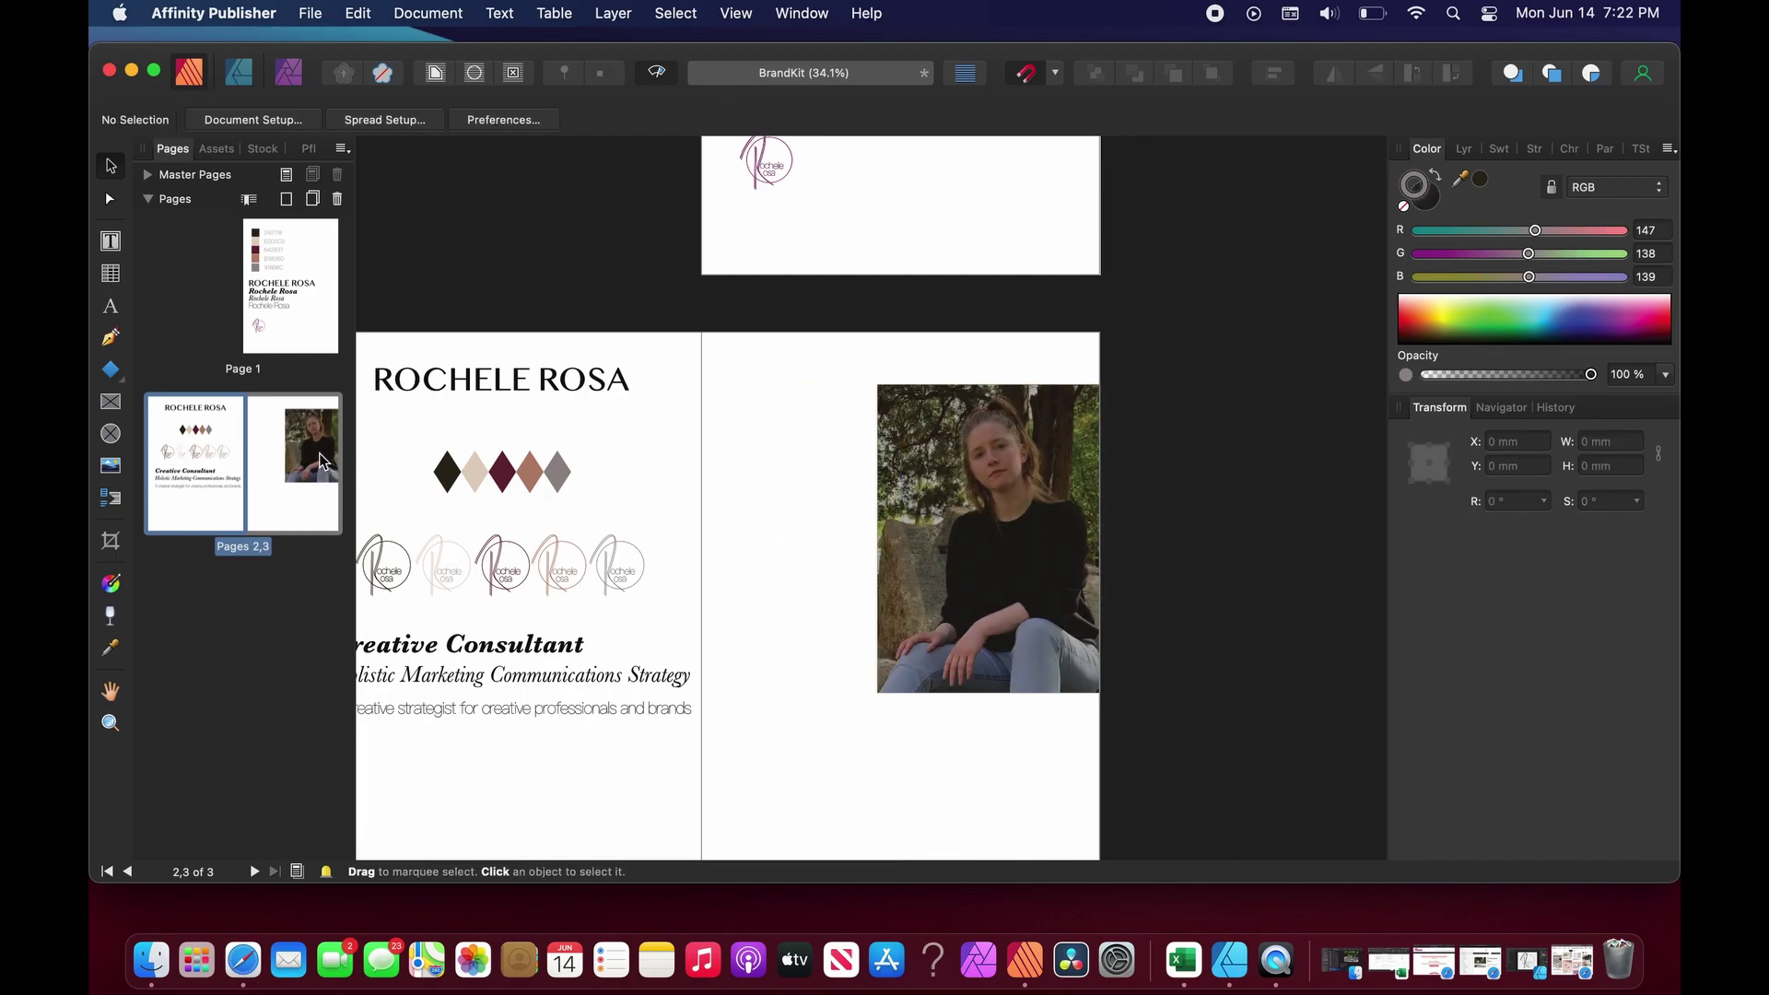
Move the portrait frame higher against the right page's edge near the top.
{"action": "scroll", "coordinate": [825, 593], "scroll_direction": "left", "scroll_amount": 5}
{"action": "scroll", "coordinate": [825, 593], "scroll_direction": "down", "scroll_amount": 1}
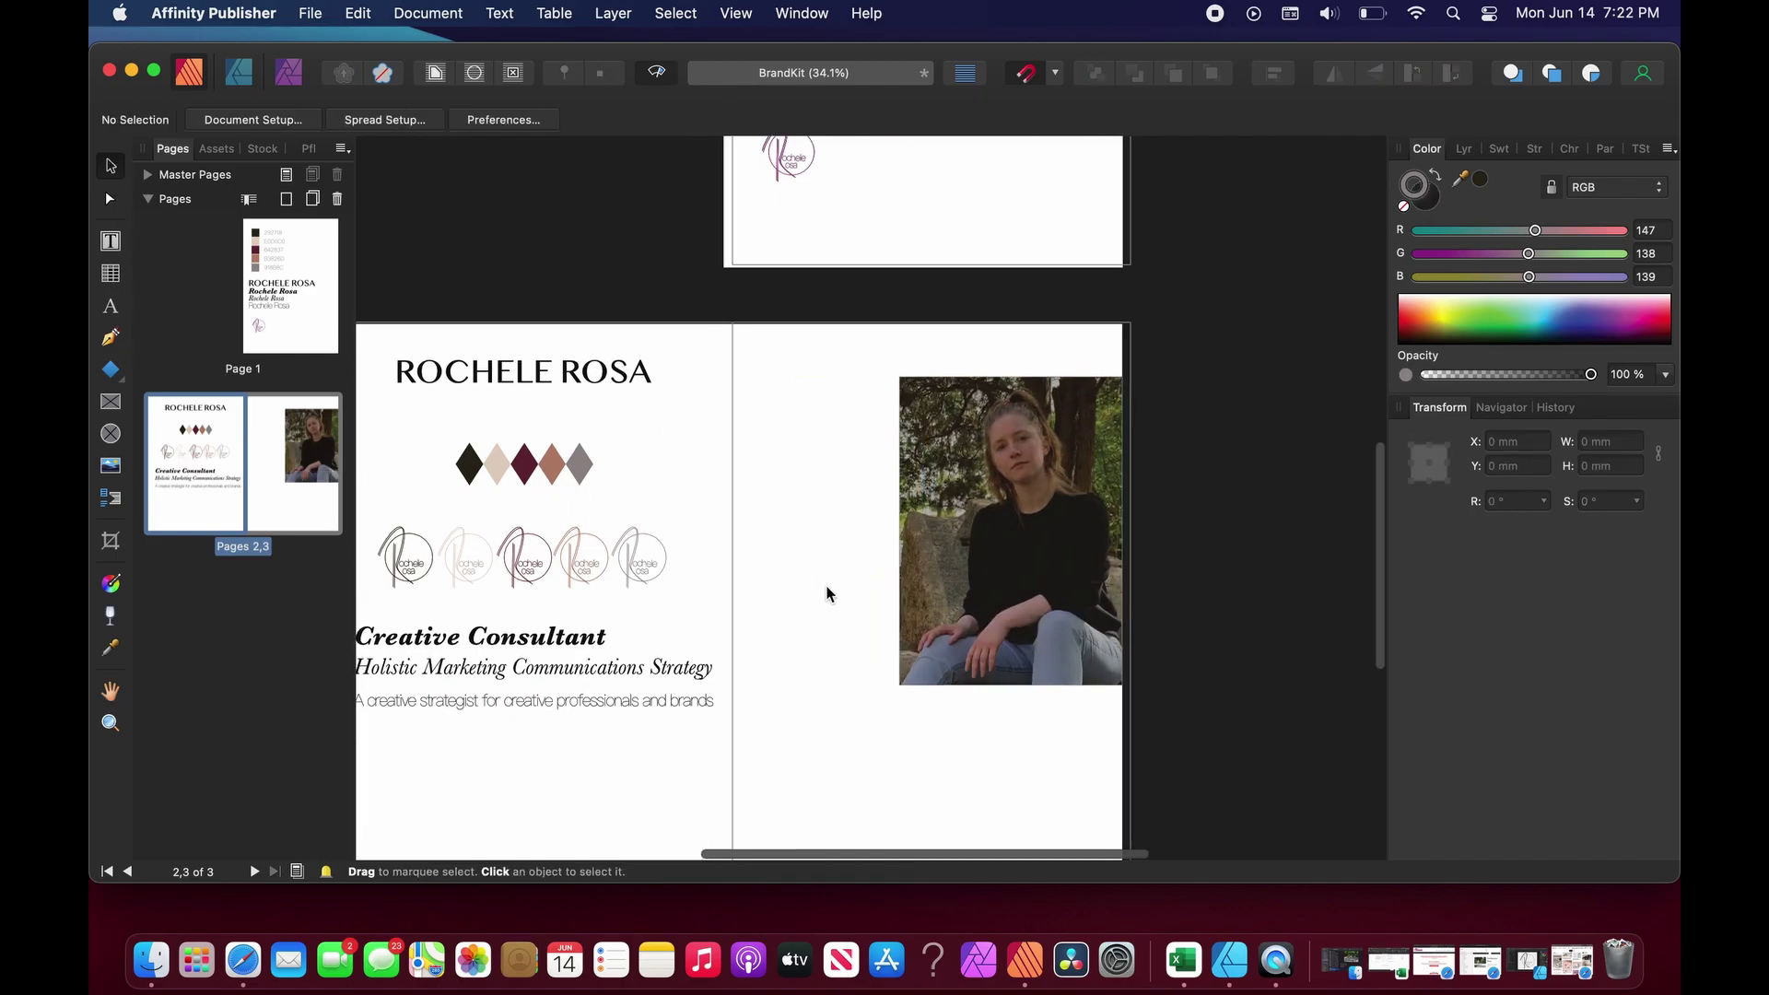
{"action": "left_click_drag", "start_coordinate": [1112, 525], "coordinate": [1112, 493]}
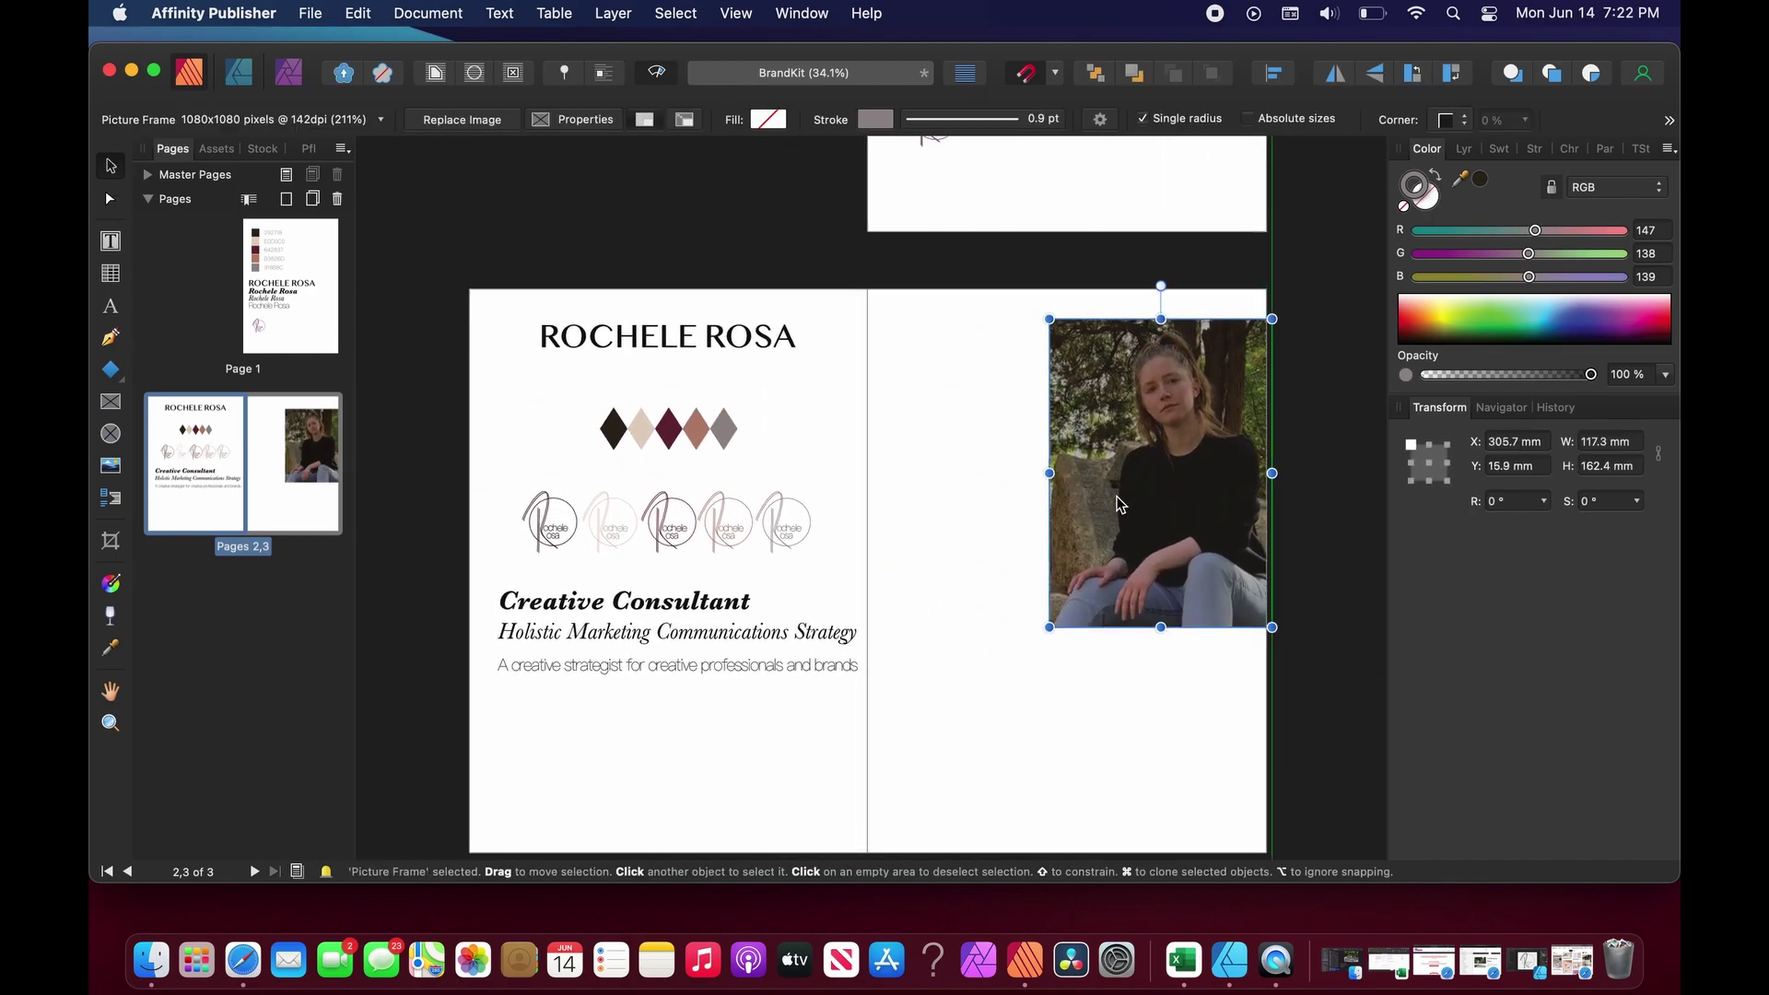
{"action": "left_click", "coordinate": [979, 758]}
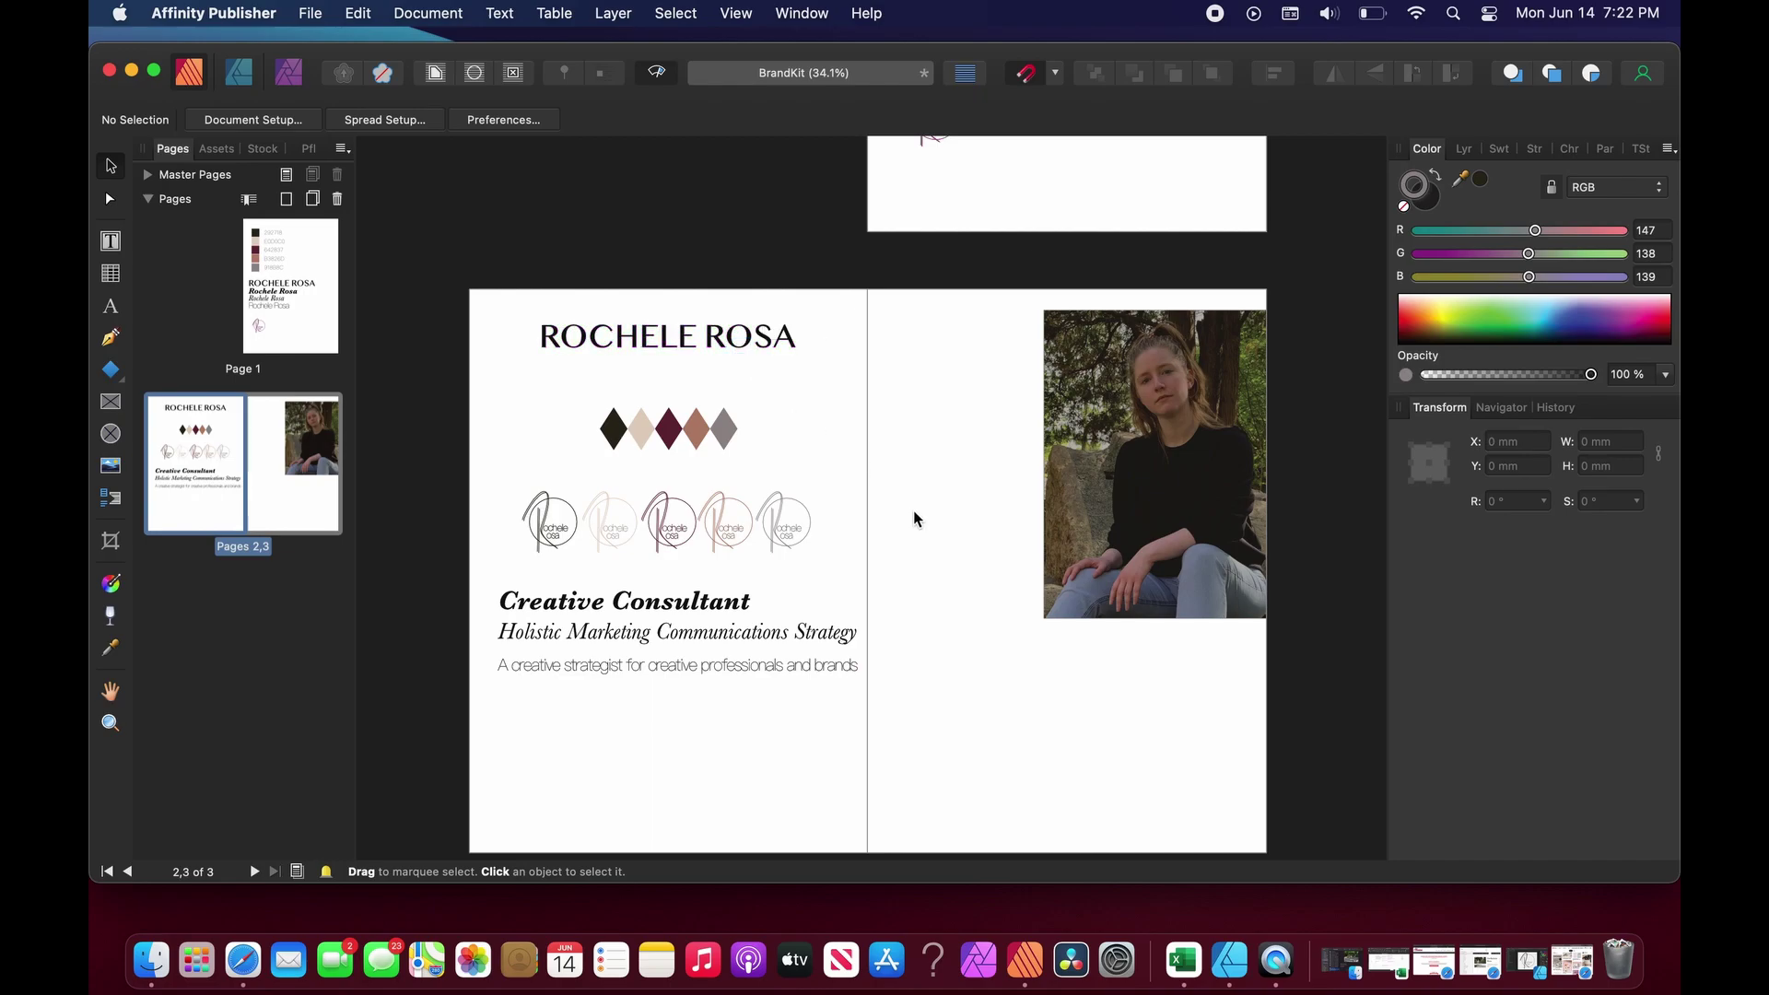
Show the Layers panel with the Picture Frame layer collapsed, then scroll around the spread.
{"action": "left_click", "coordinate": [1465, 148]}
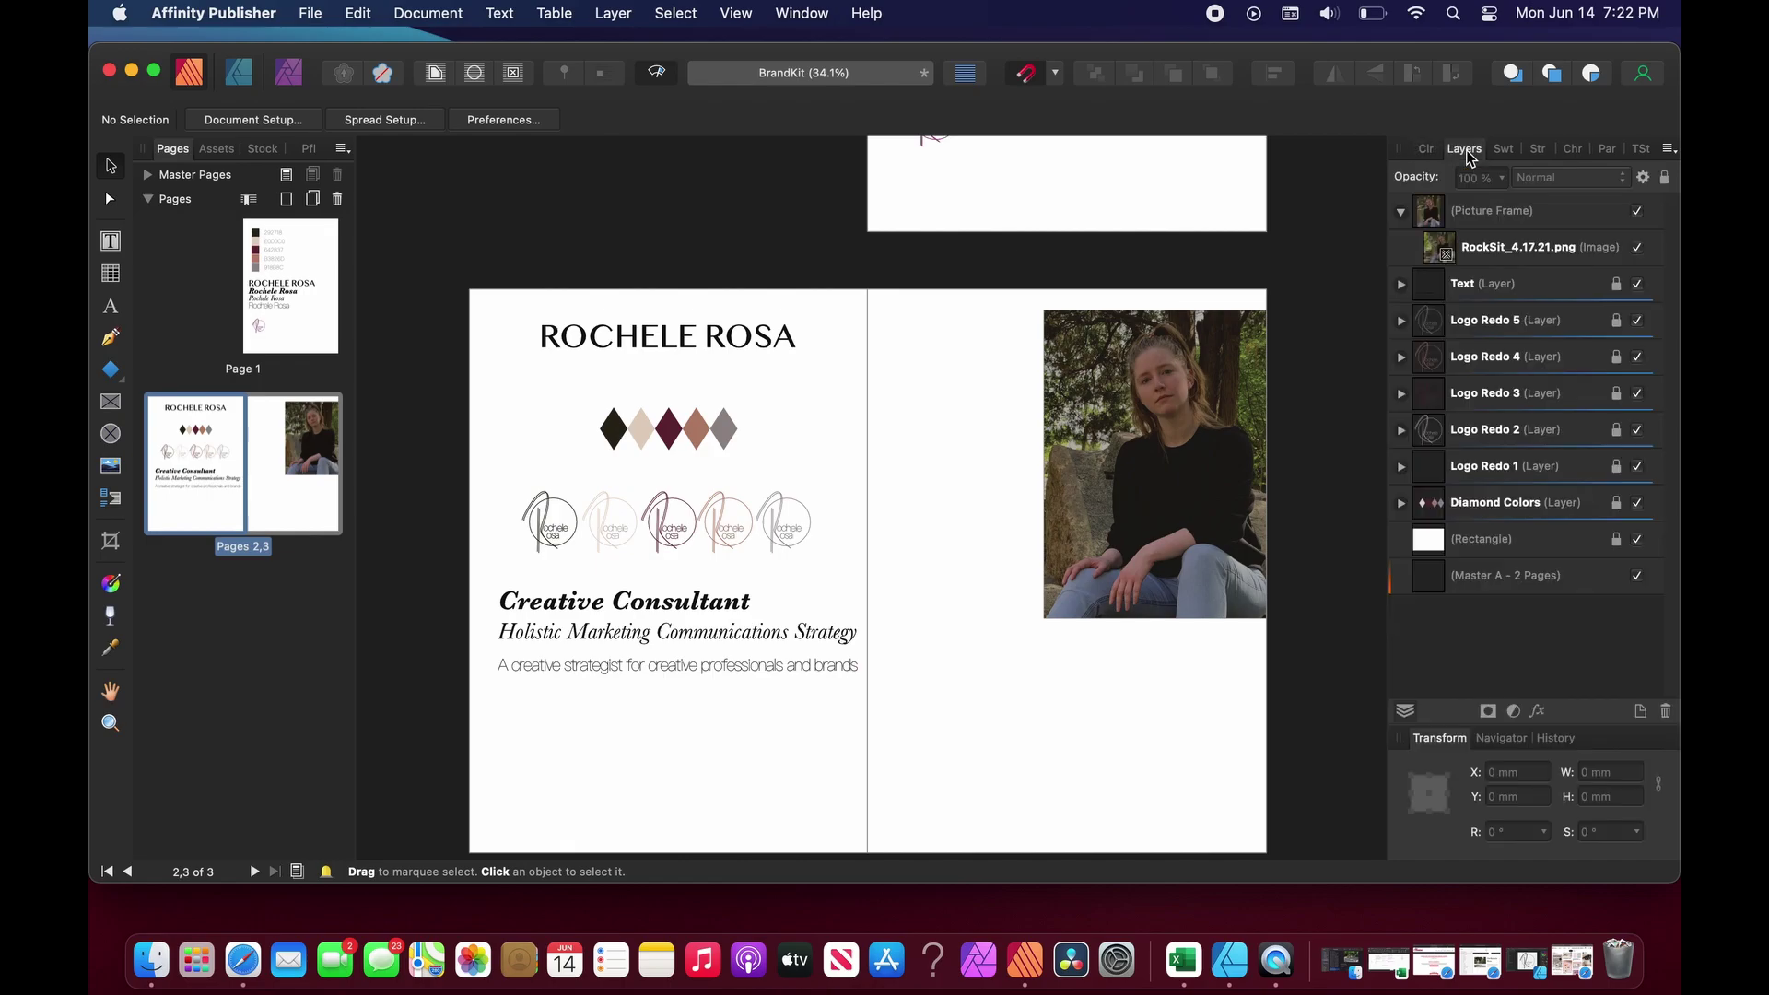
{"action": "left_click", "coordinate": [1402, 212]}
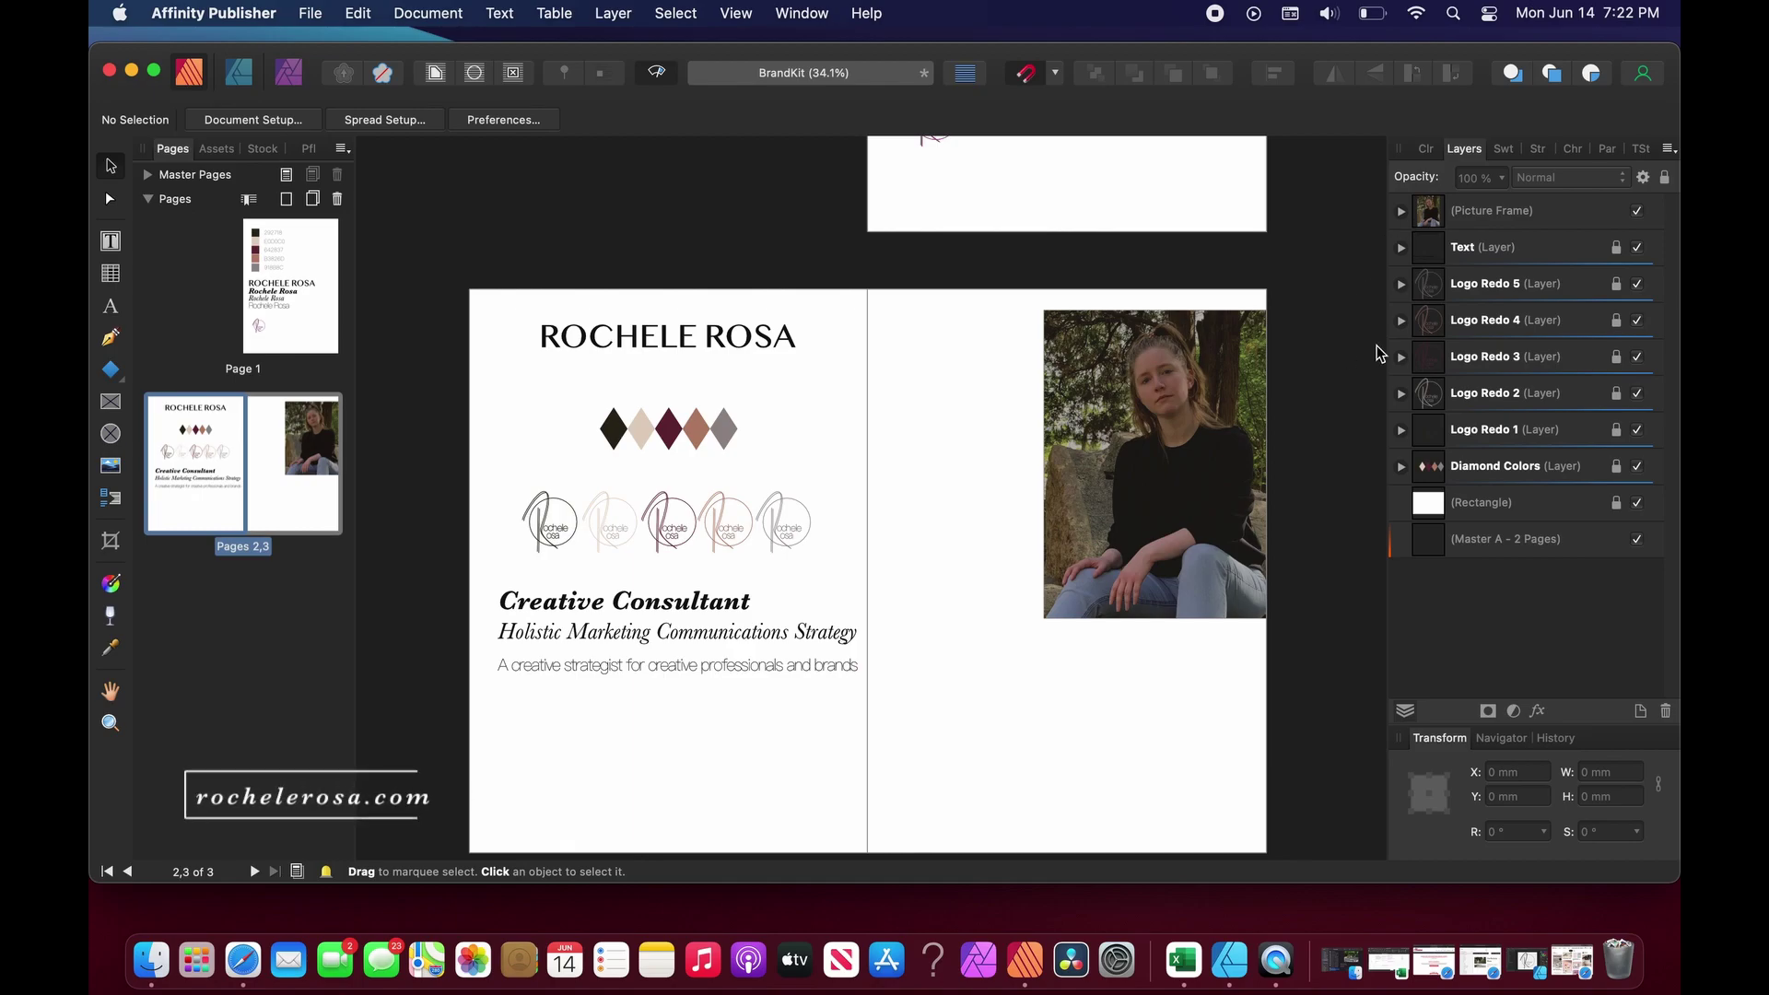
{"action": "scroll", "coordinate": [914, 639], "scroll_direction": "up", "scroll_amount": 10}
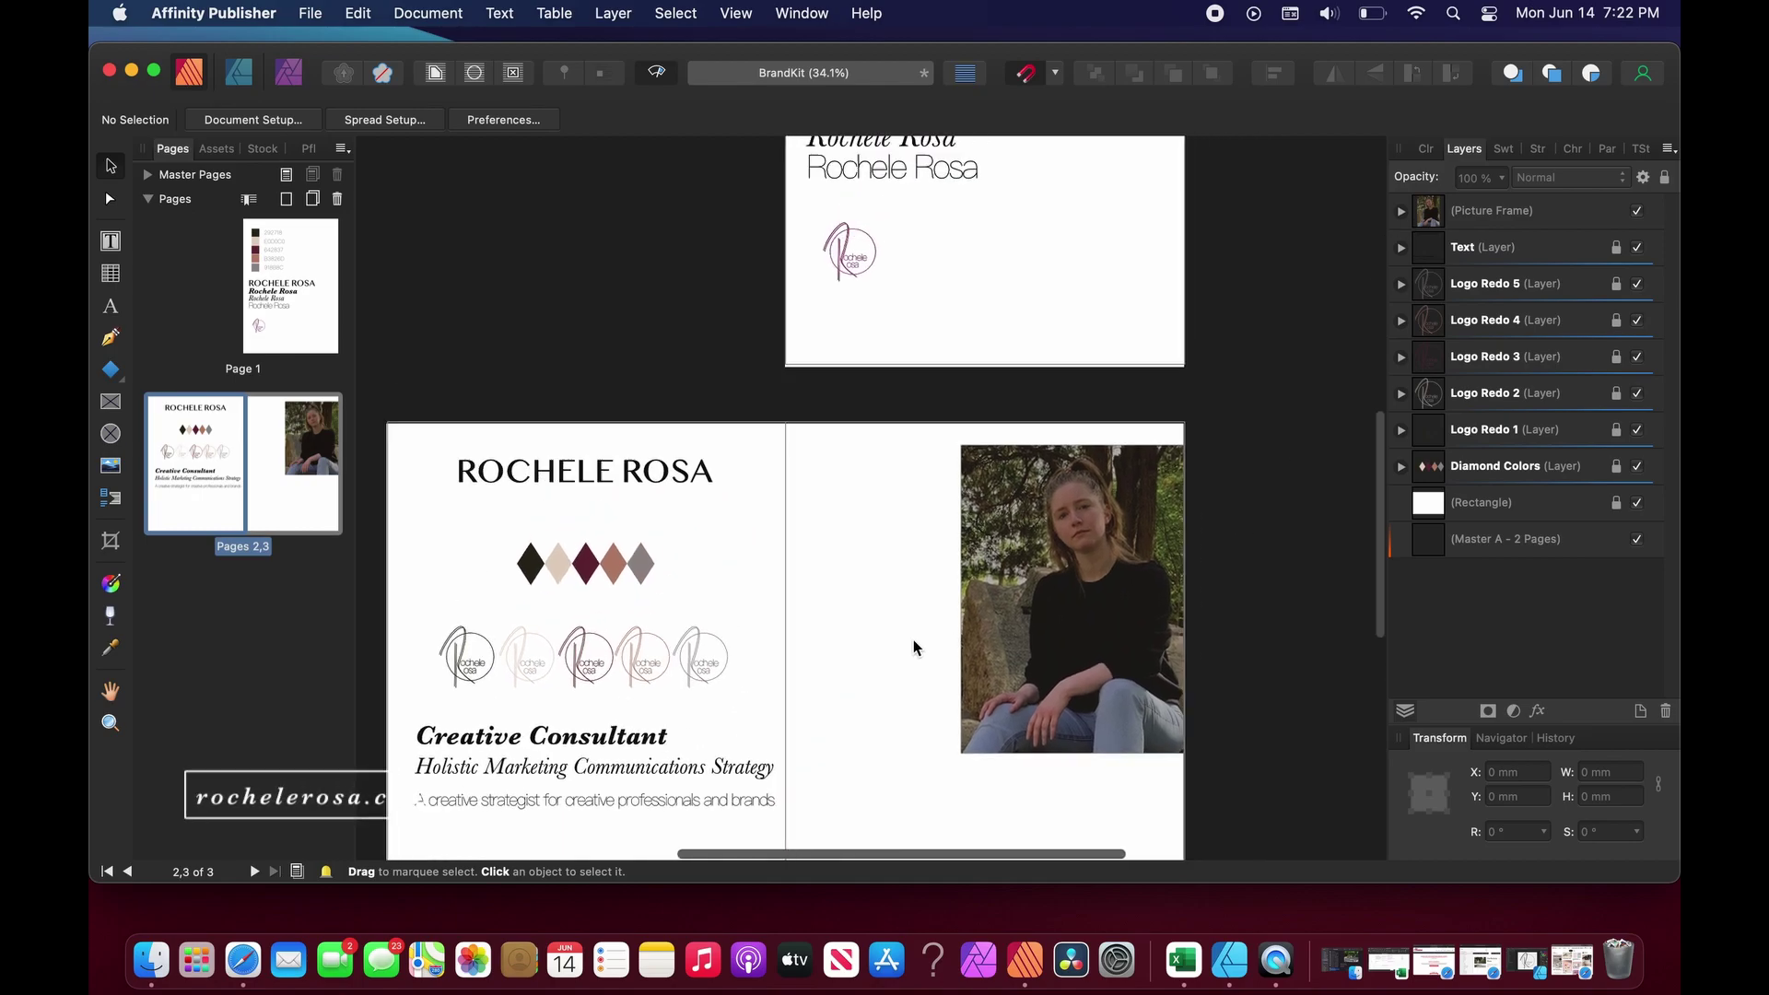
{"action": "scroll", "coordinate": [915, 640], "scroll_direction": "down", "scroll_amount": 10}
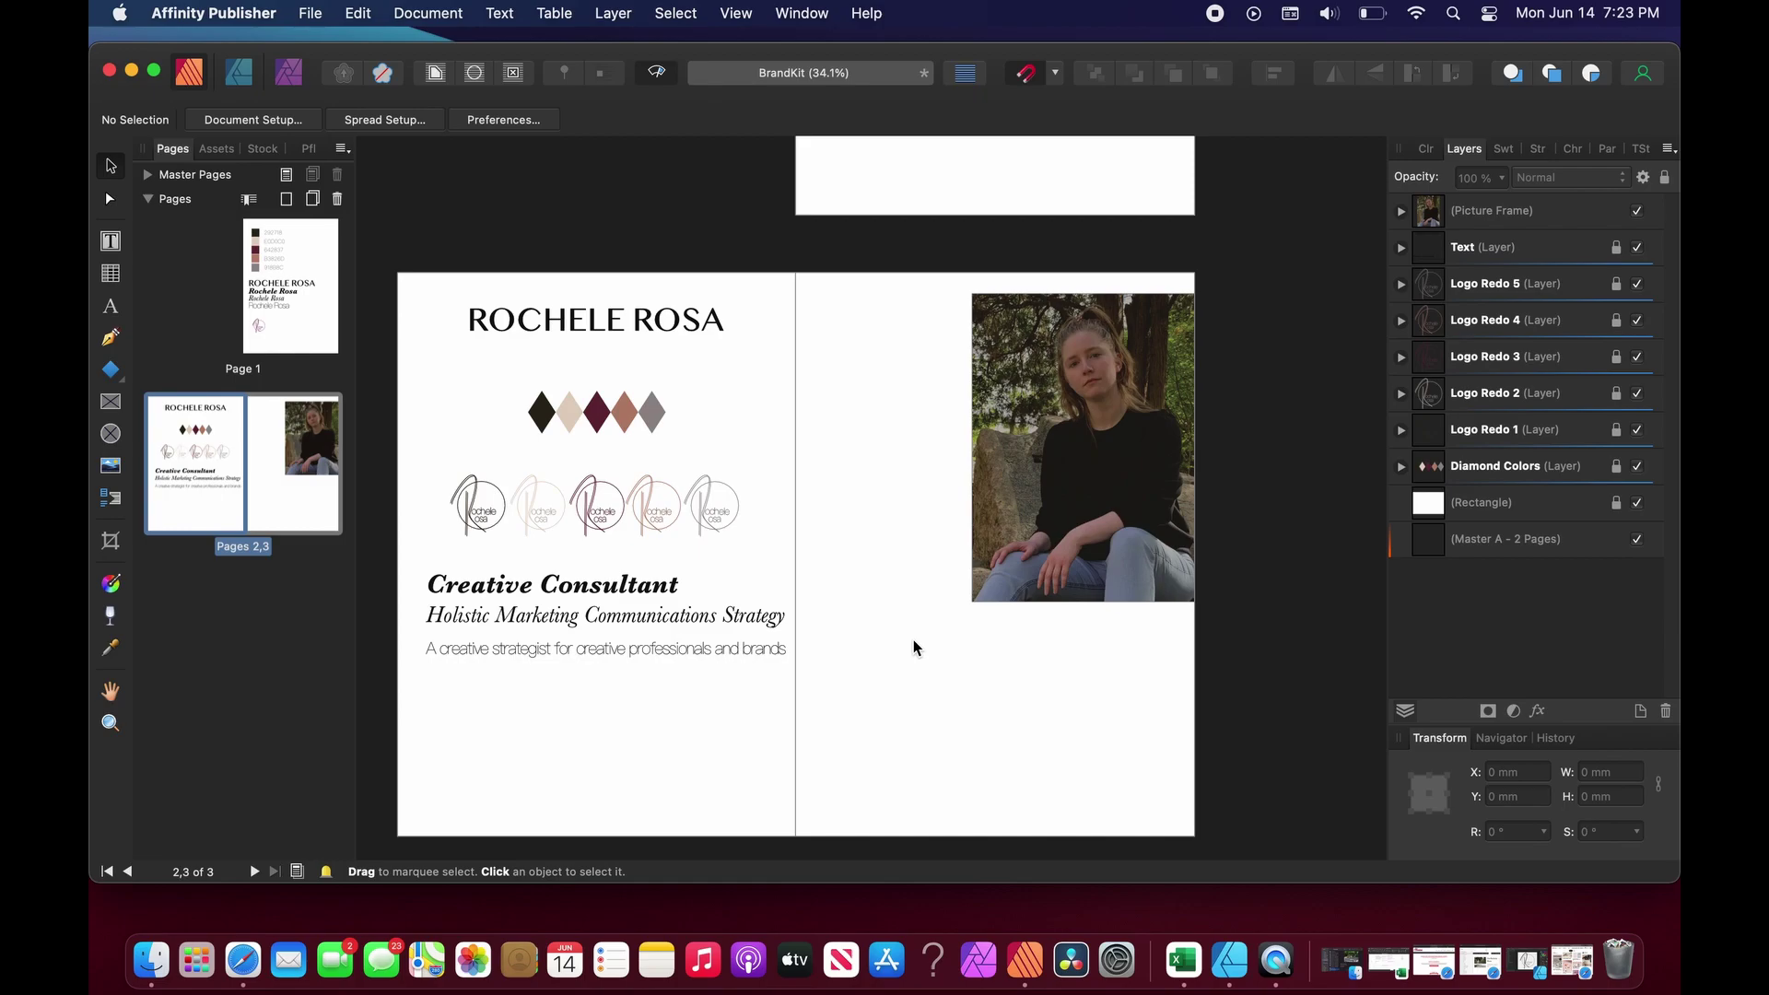
{"action": "scroll", "coordinate": [914, 641], "scroll_direction": "down", "scroll_amount": 3}
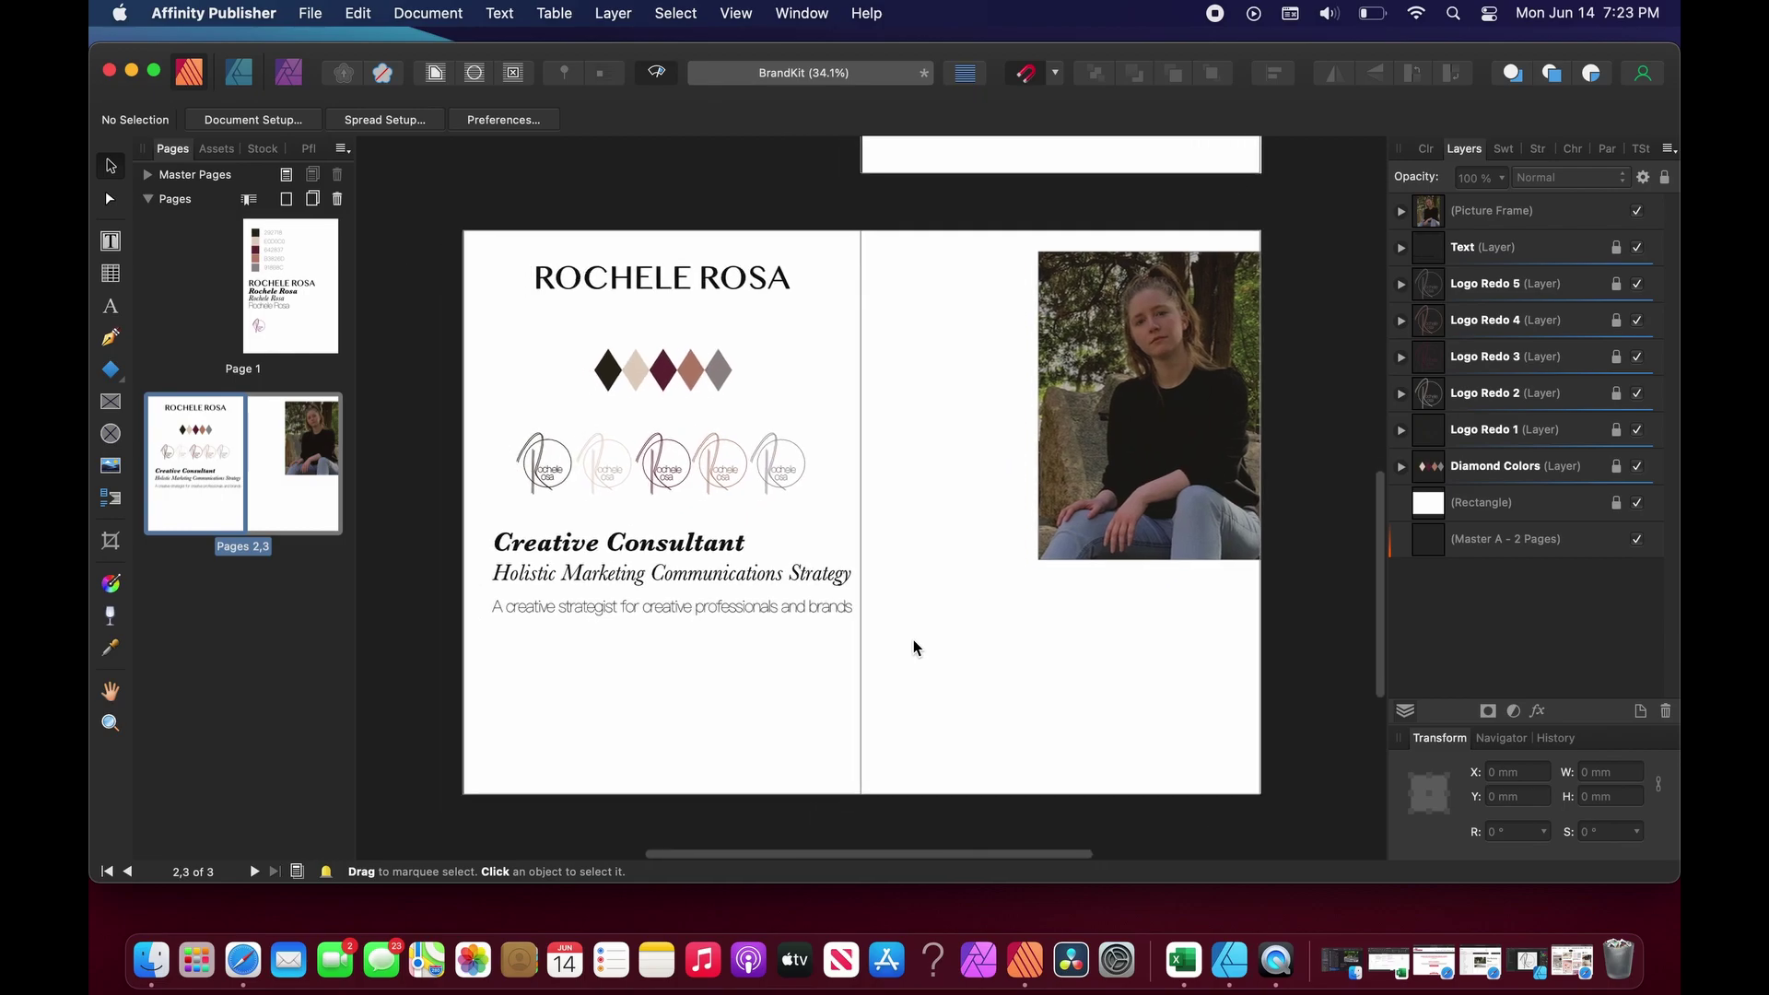
{"action": "scroll", "coordinate": [914, 647], "scroll_direction": "up", "scroll_amount": 1}
{"action": "scroll", "coordinate": [914, 647], "scroll_direction": "right", "scroll_amount": 1}
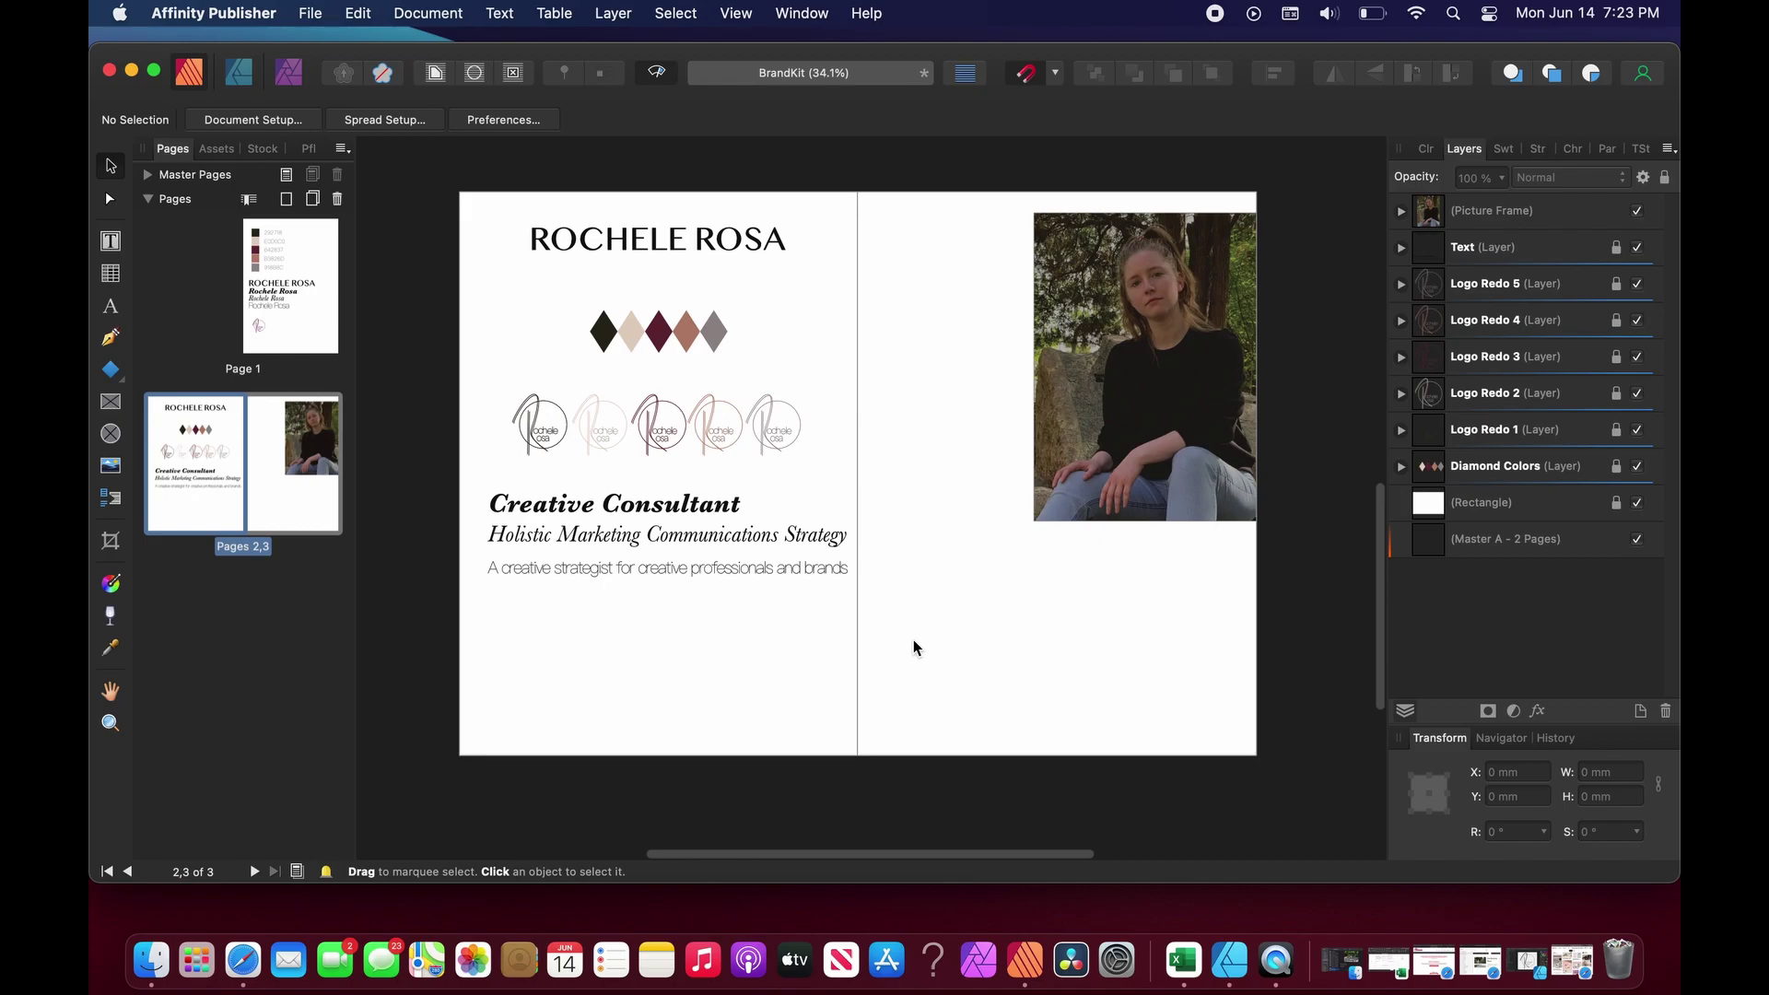